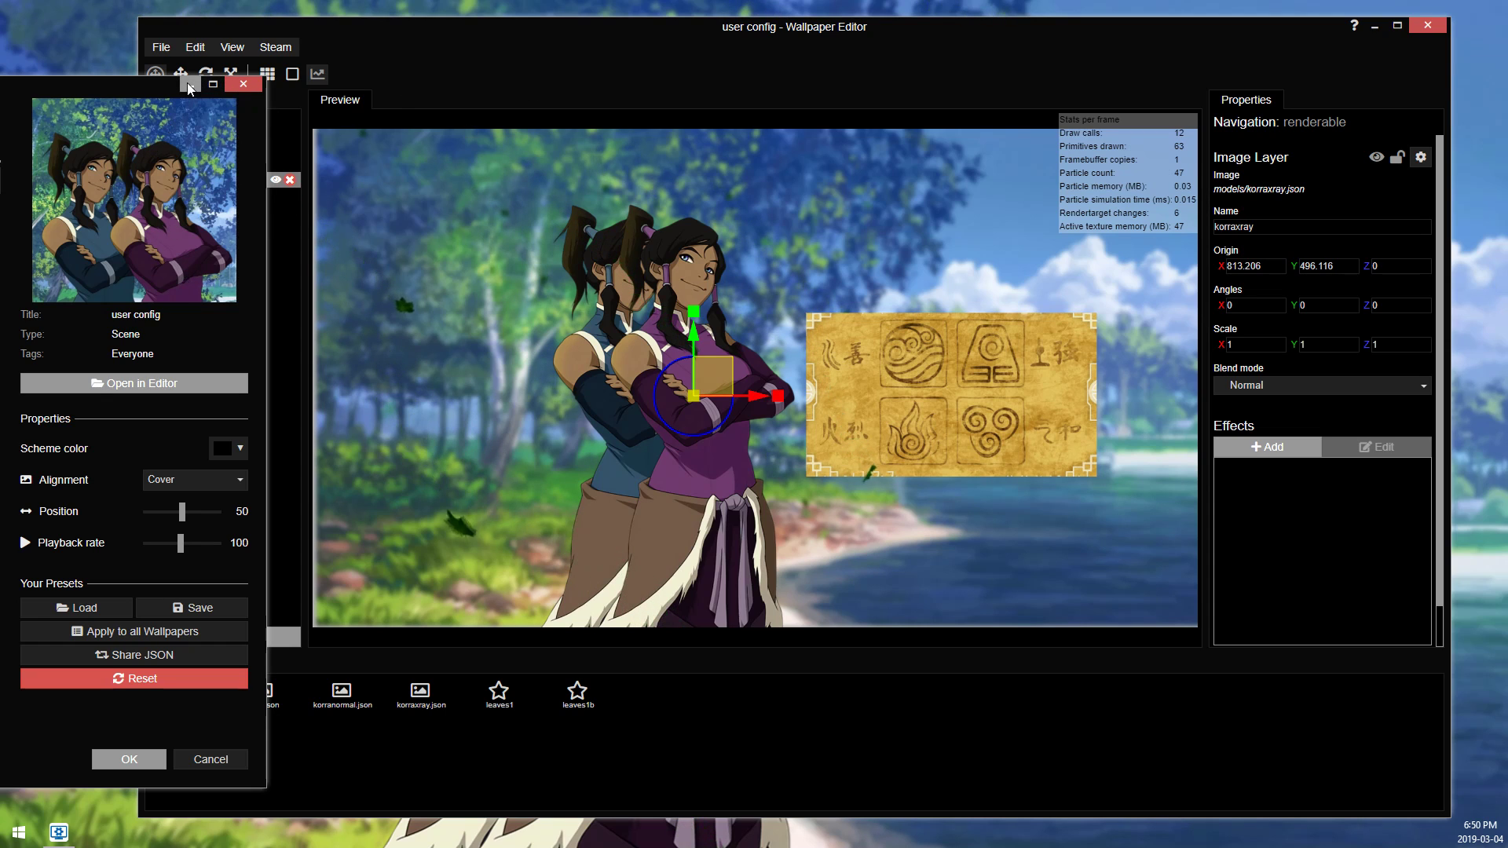
Step: Drag the korraxray figure over the korranormal figure to roughly line them up
left_click(414, 41)
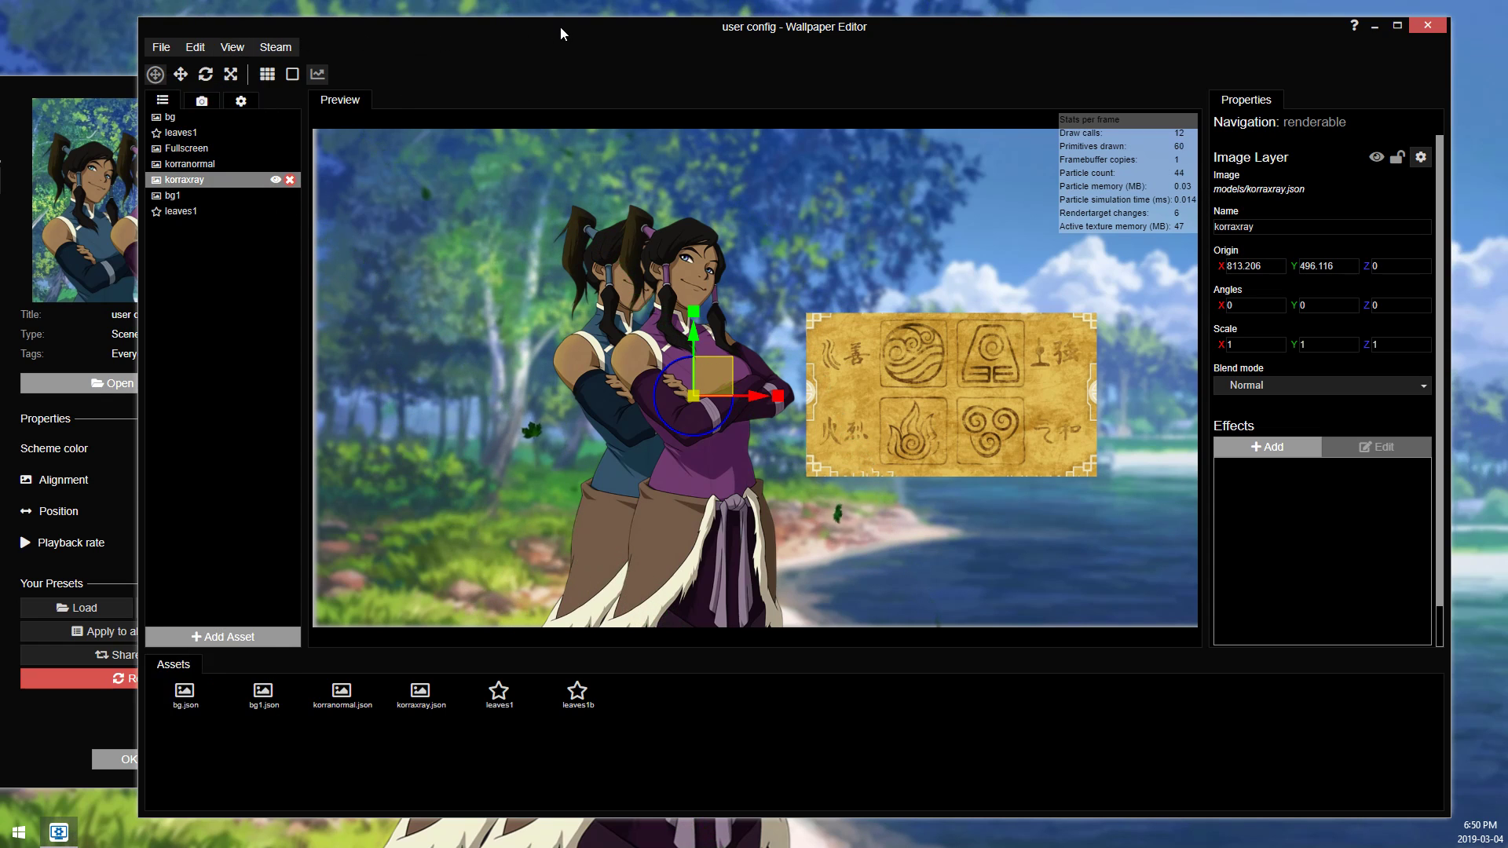
mouse_move(562, 33)
left_mouse_down()
mouse_move(621, 567)
mouse_move(599, 381)
mouse_move(615, 60)
mouse_move(584, 31)
left_mouse_up()
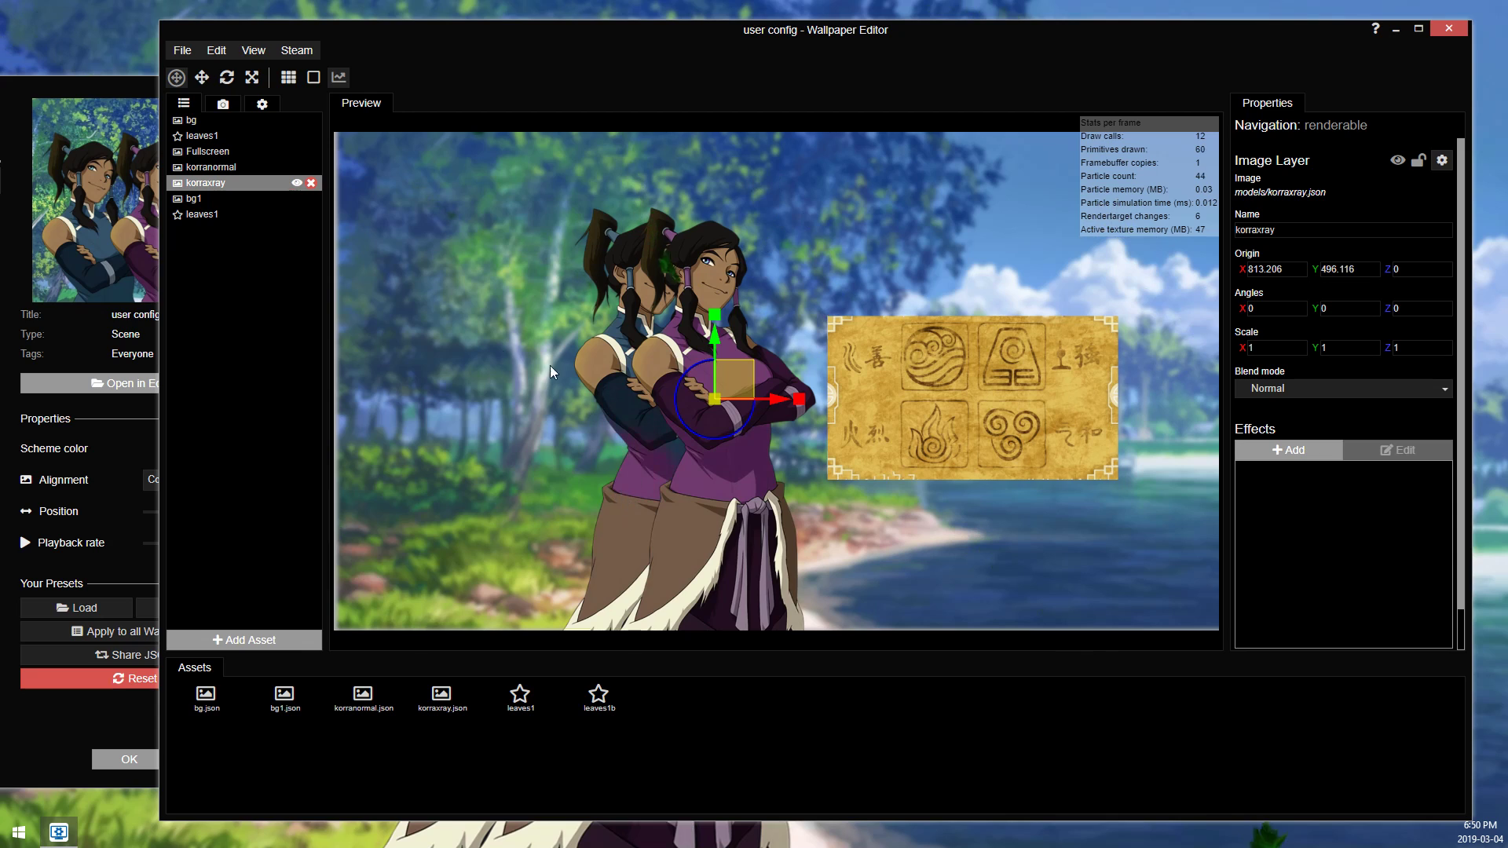
left_click_drag(780, 405, 722, 412)
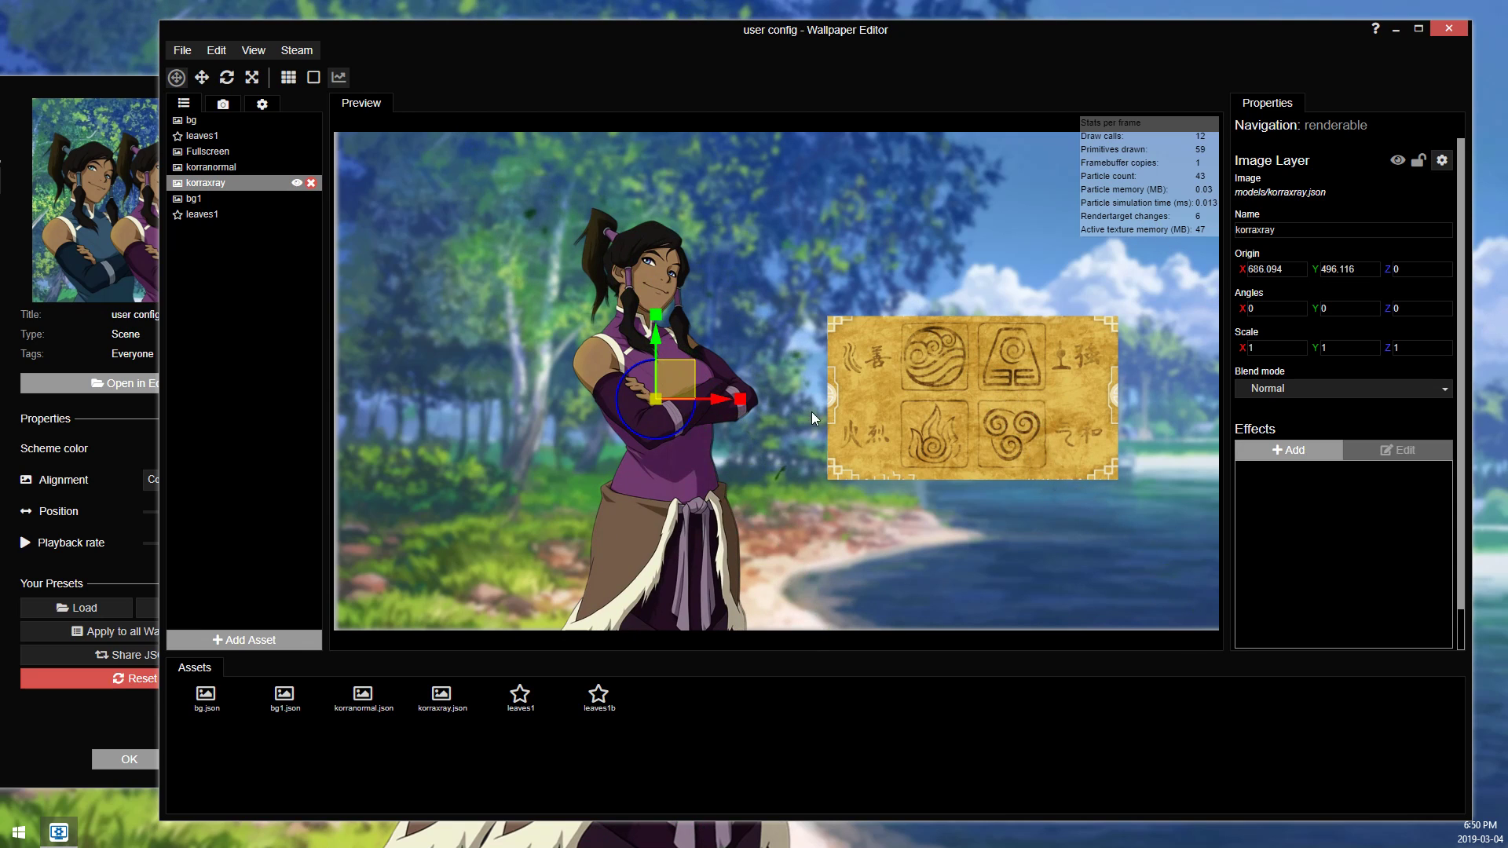
mouse_move(727, 402)
left_mouse_down()
mouse_move(899, 404)
mouse_move(717, 396)
left_mouse_up()
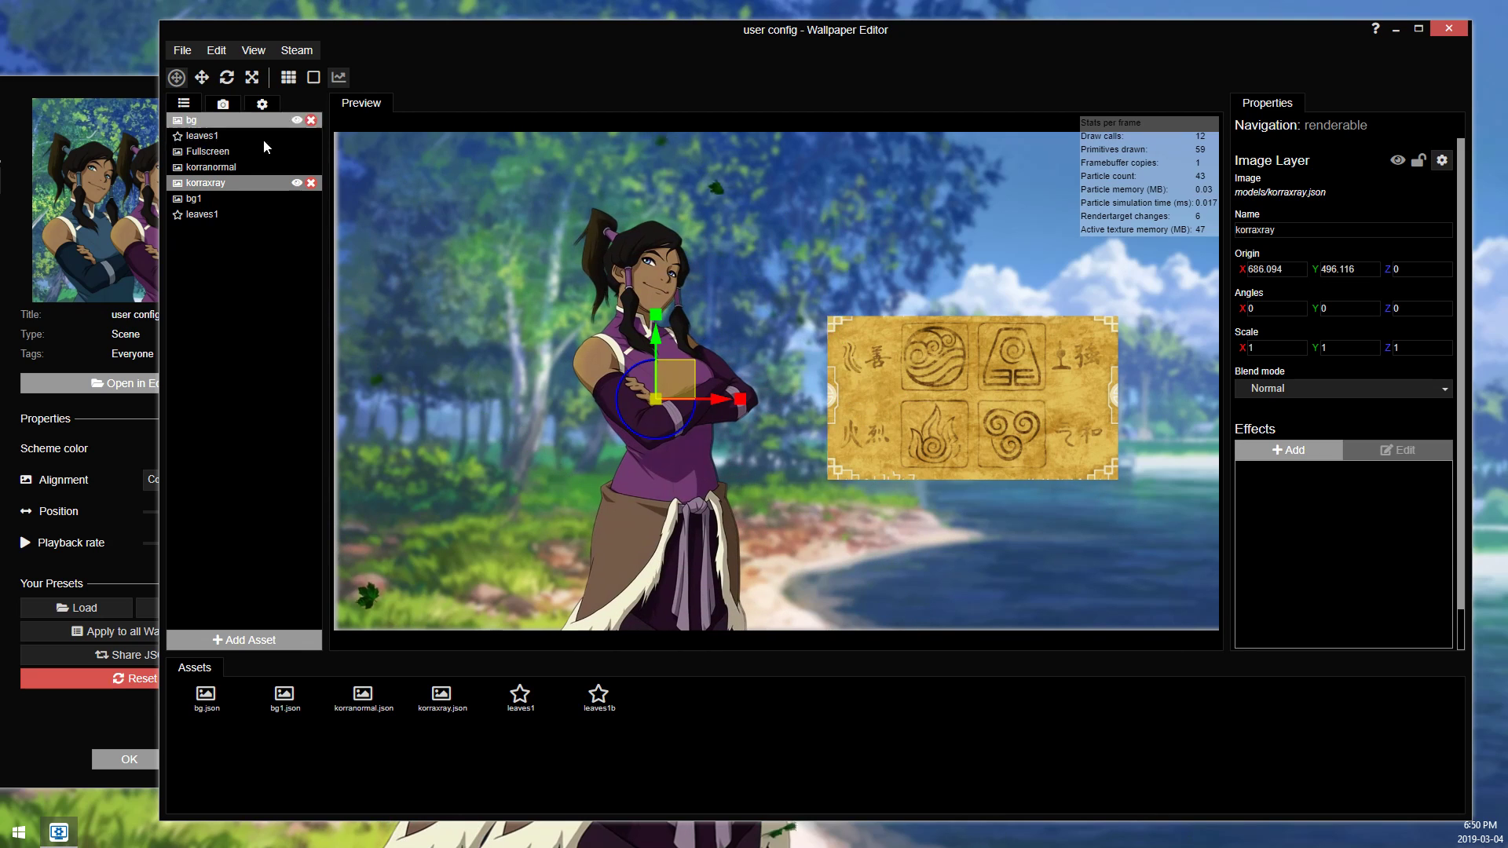
Step: Copy korraxray's transforms onto korranormal so both share origin 686.094, 496.116
right_click(214, 184)
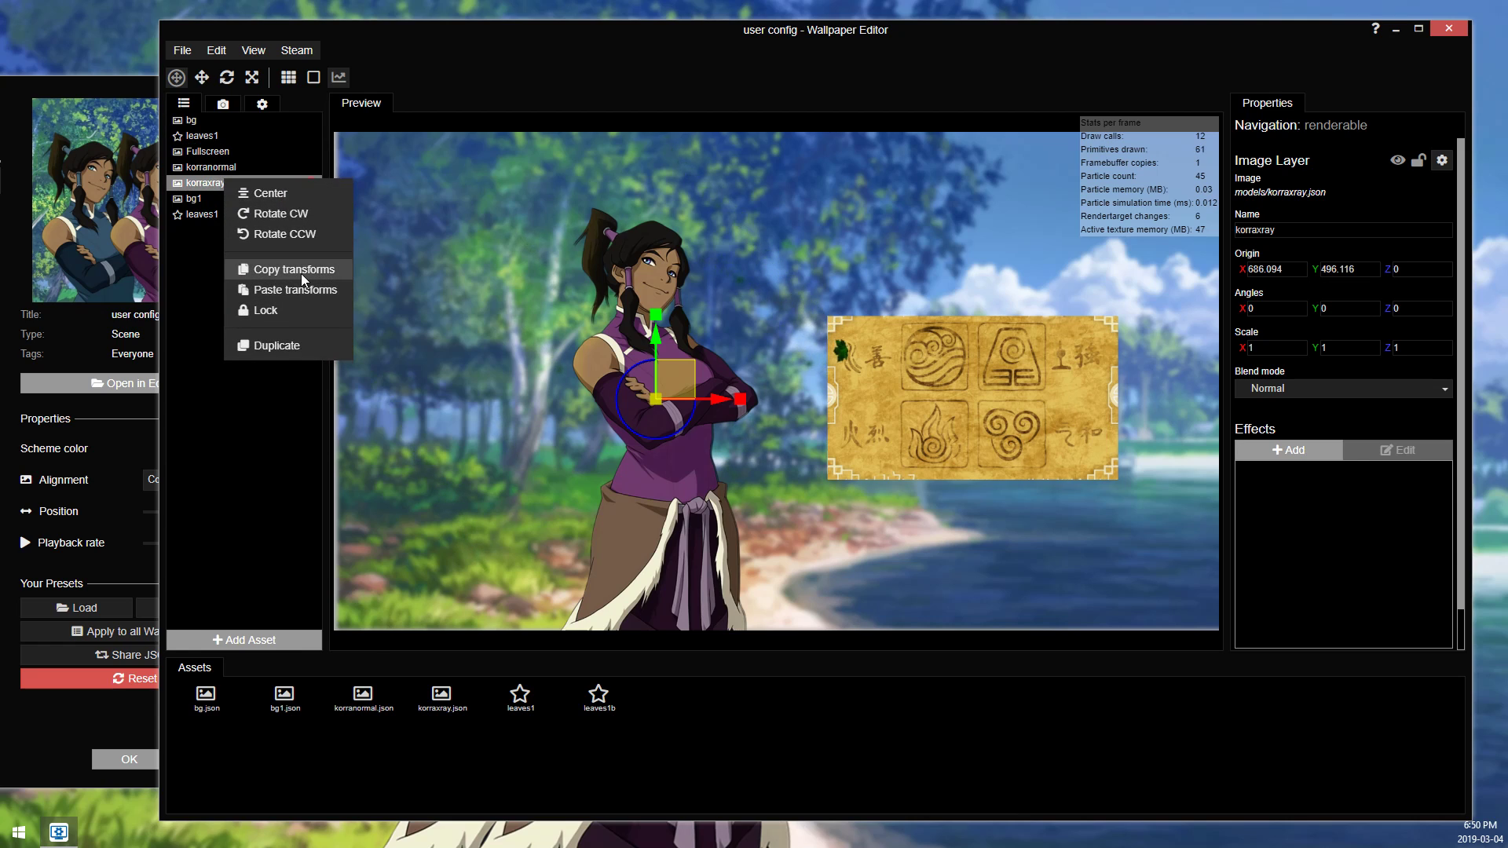
left_click(302, 273)
left_click(224, 168)
right_click(226, 170)
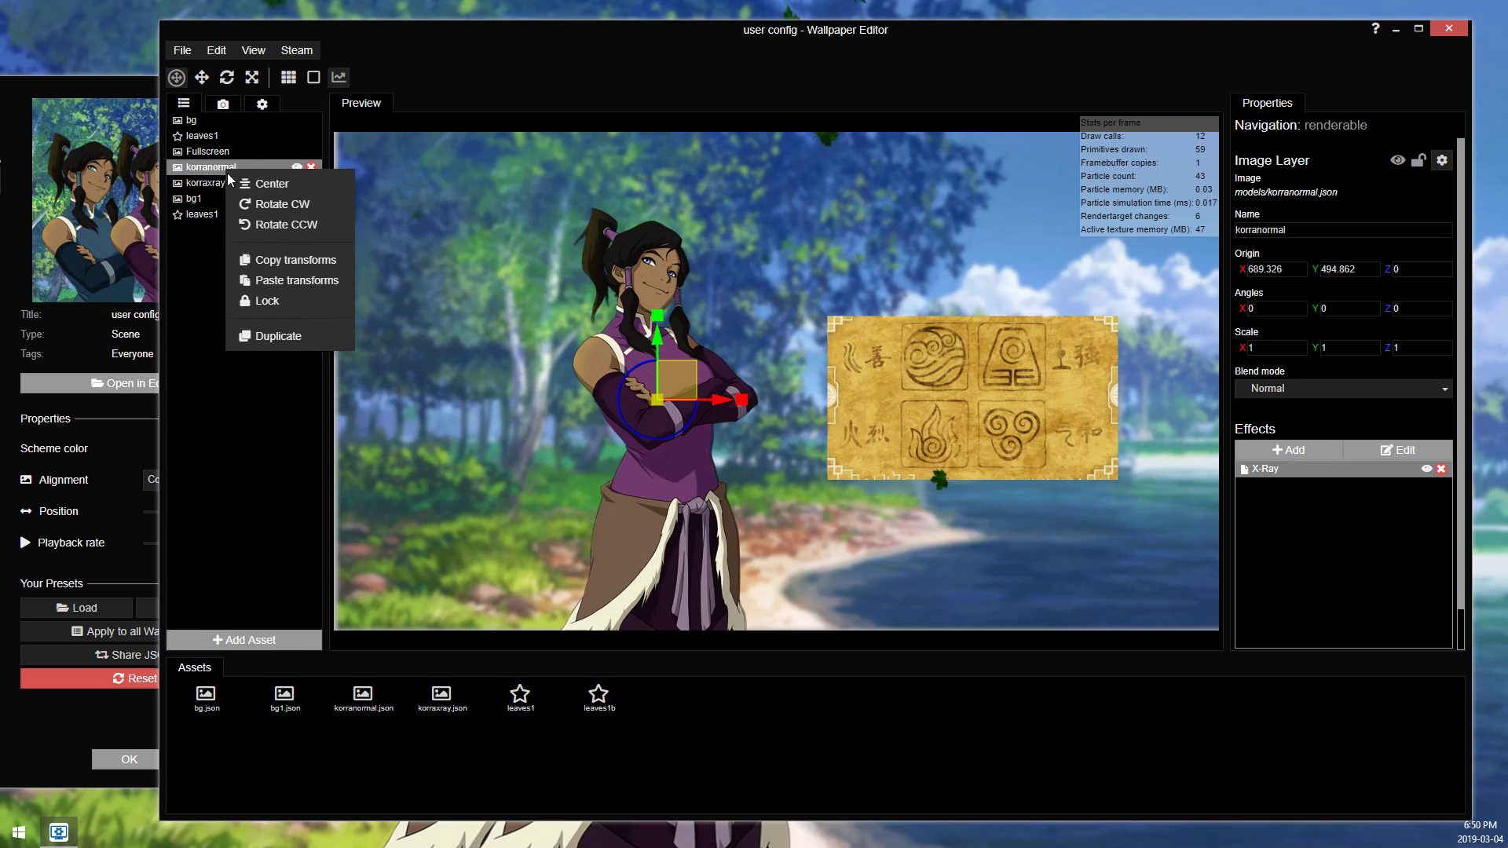
left_click(296, 281)
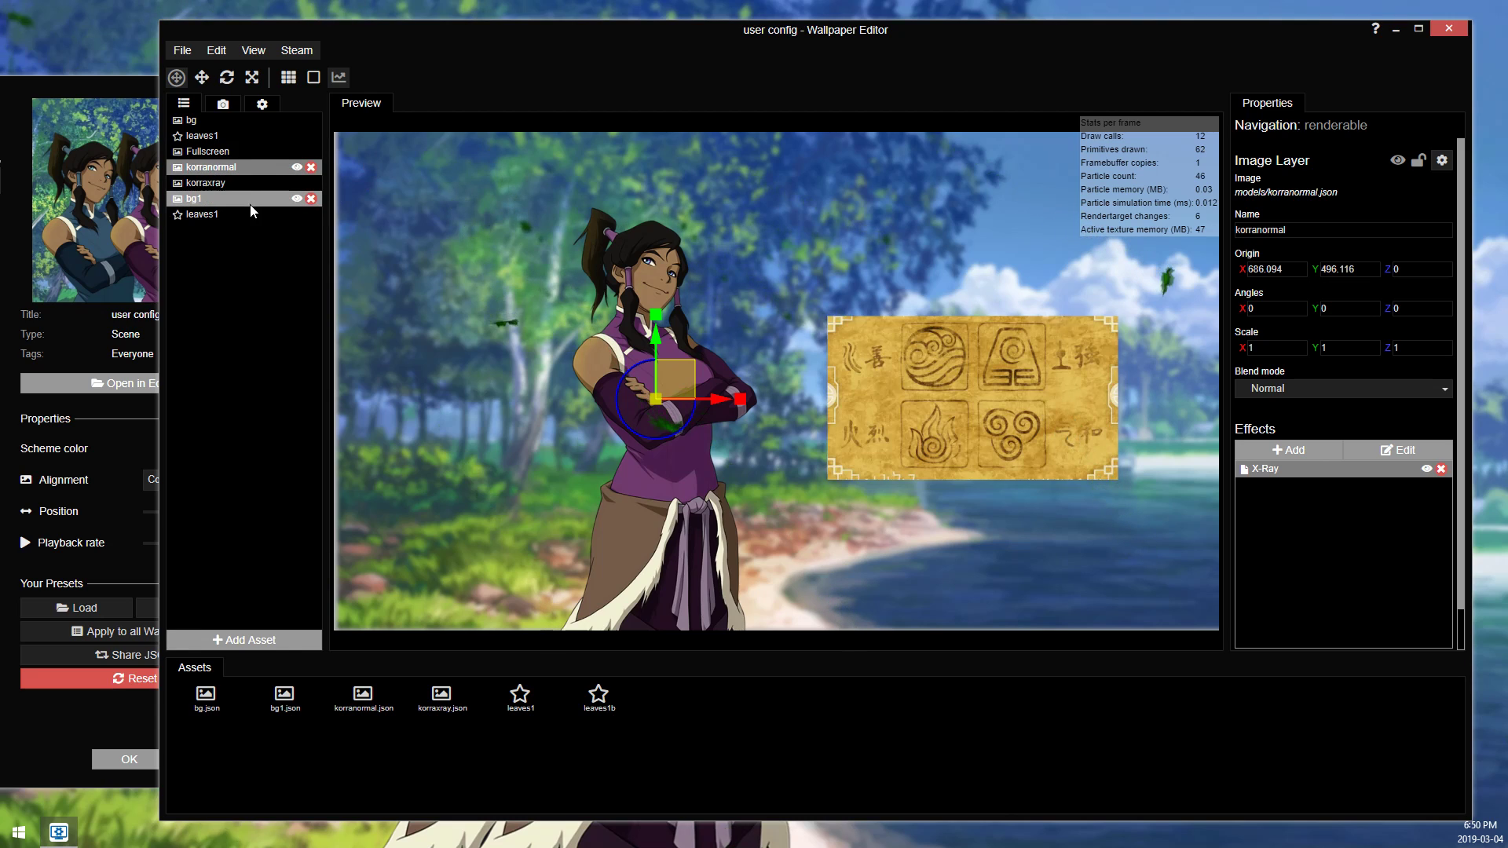
left_click(247, 183)
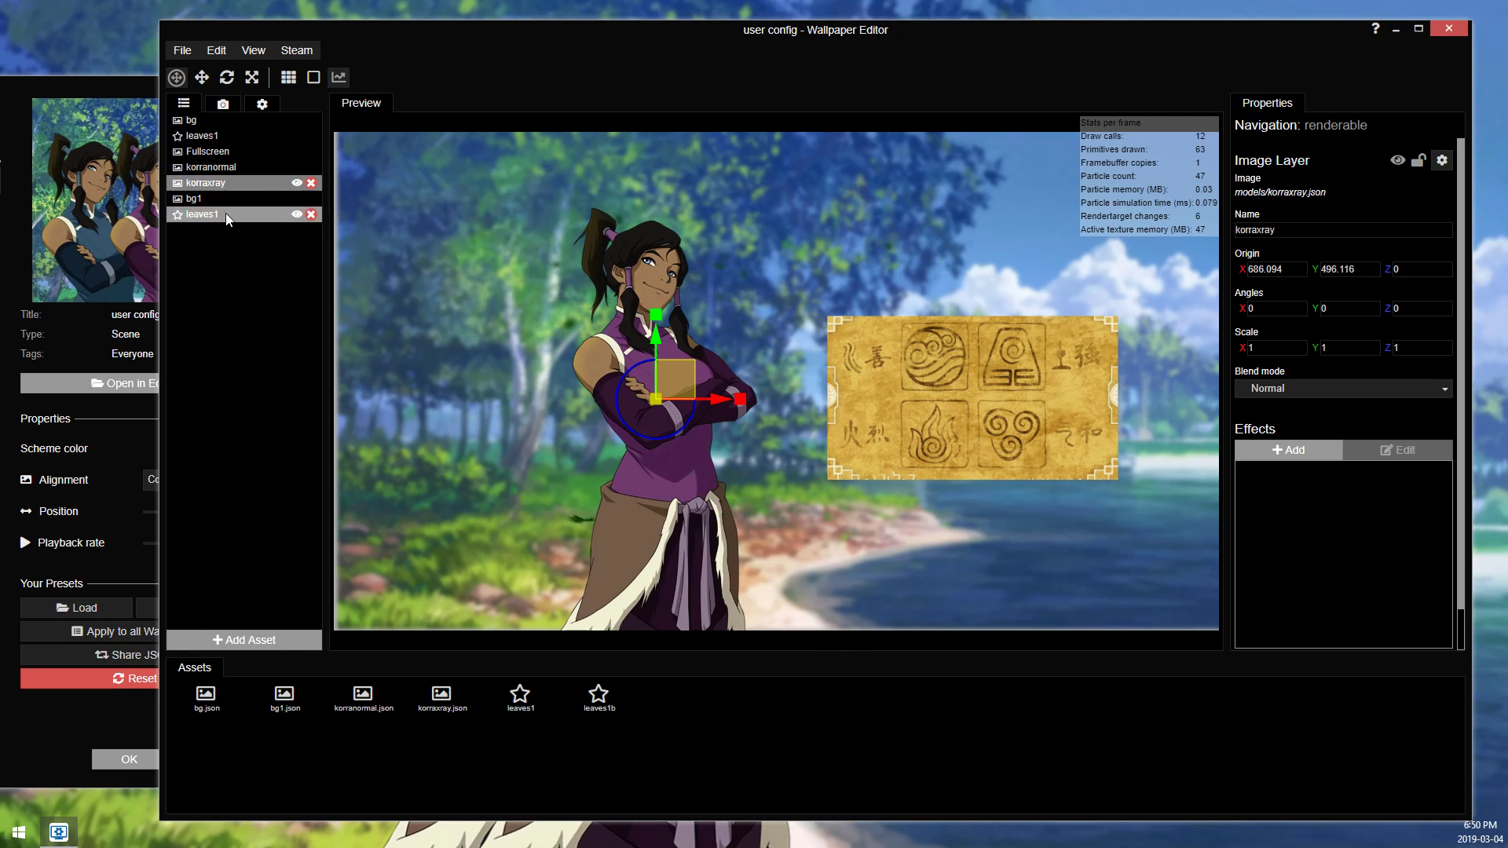
Step: Add a Checkbox user property titled 'always xray' (key always_xray), default off, from korraxray's visibility binding
left_click(1443, 163)
left_click(1379, 173)
left_click(674, 138)
left_click(809, 146)
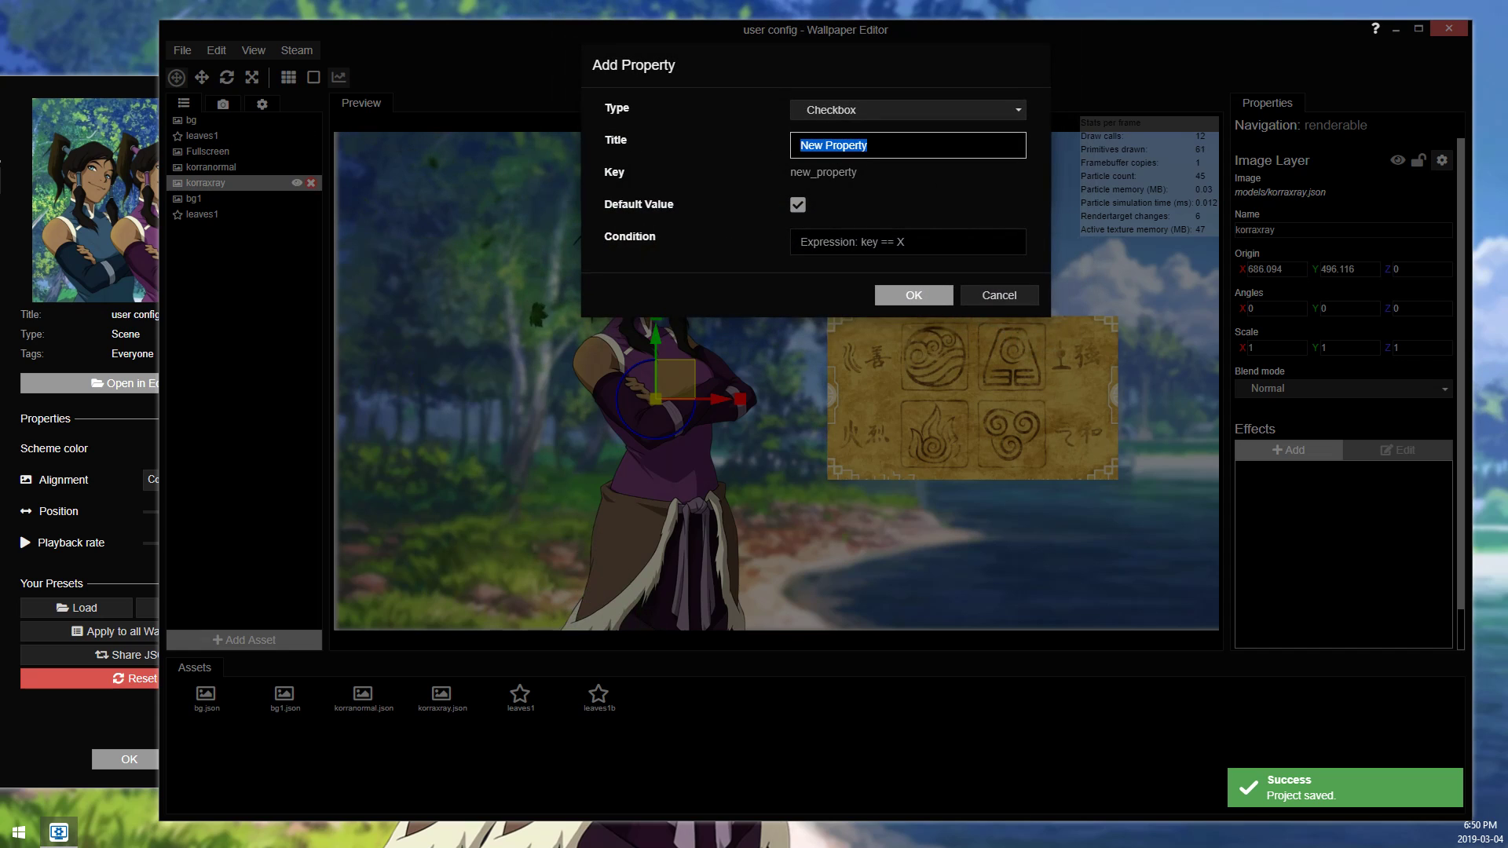
type("always xray")
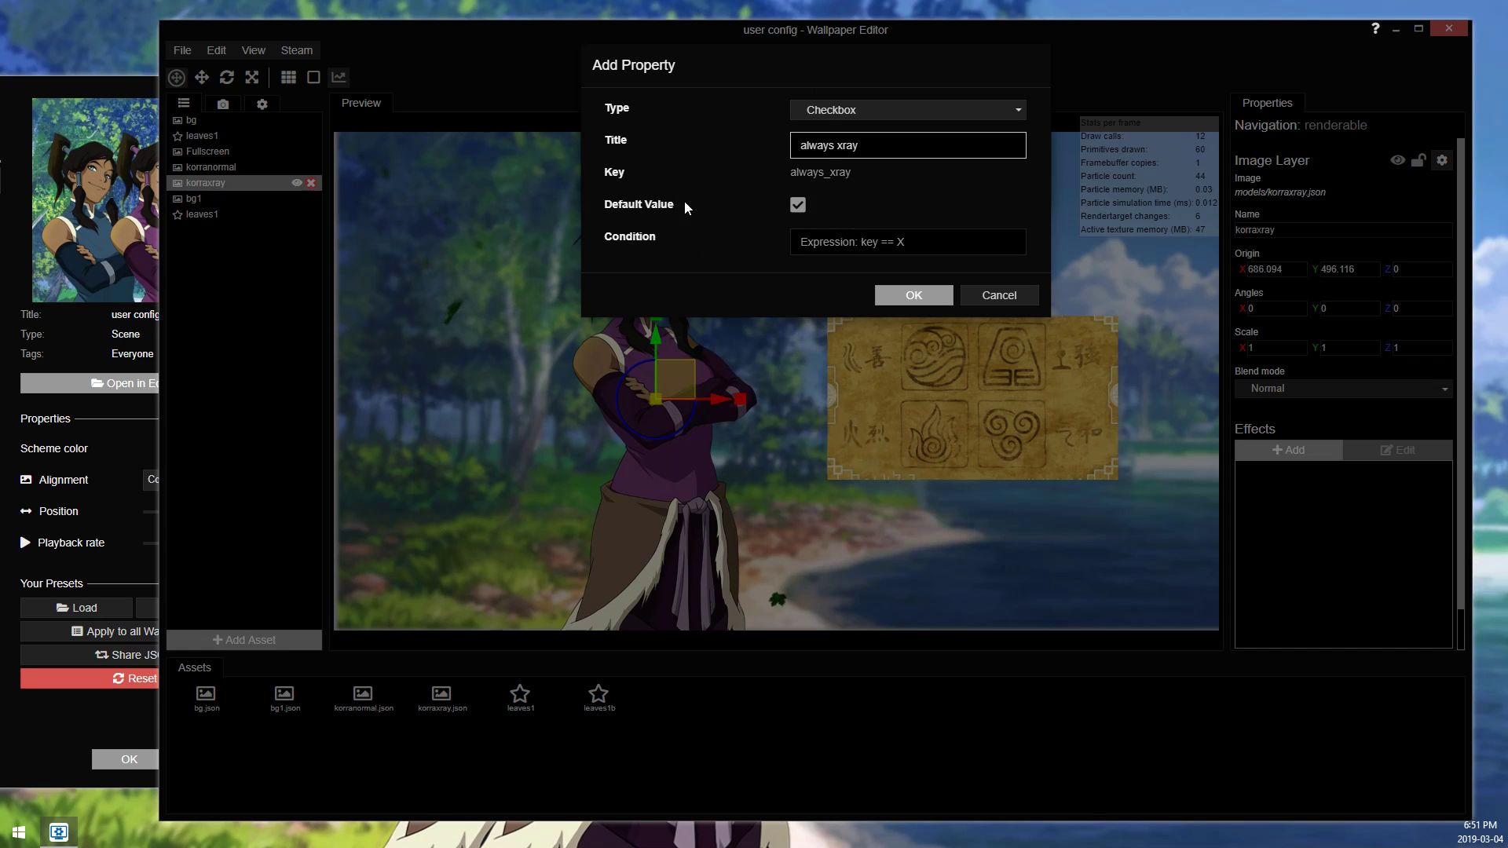
left_click(795, 205)
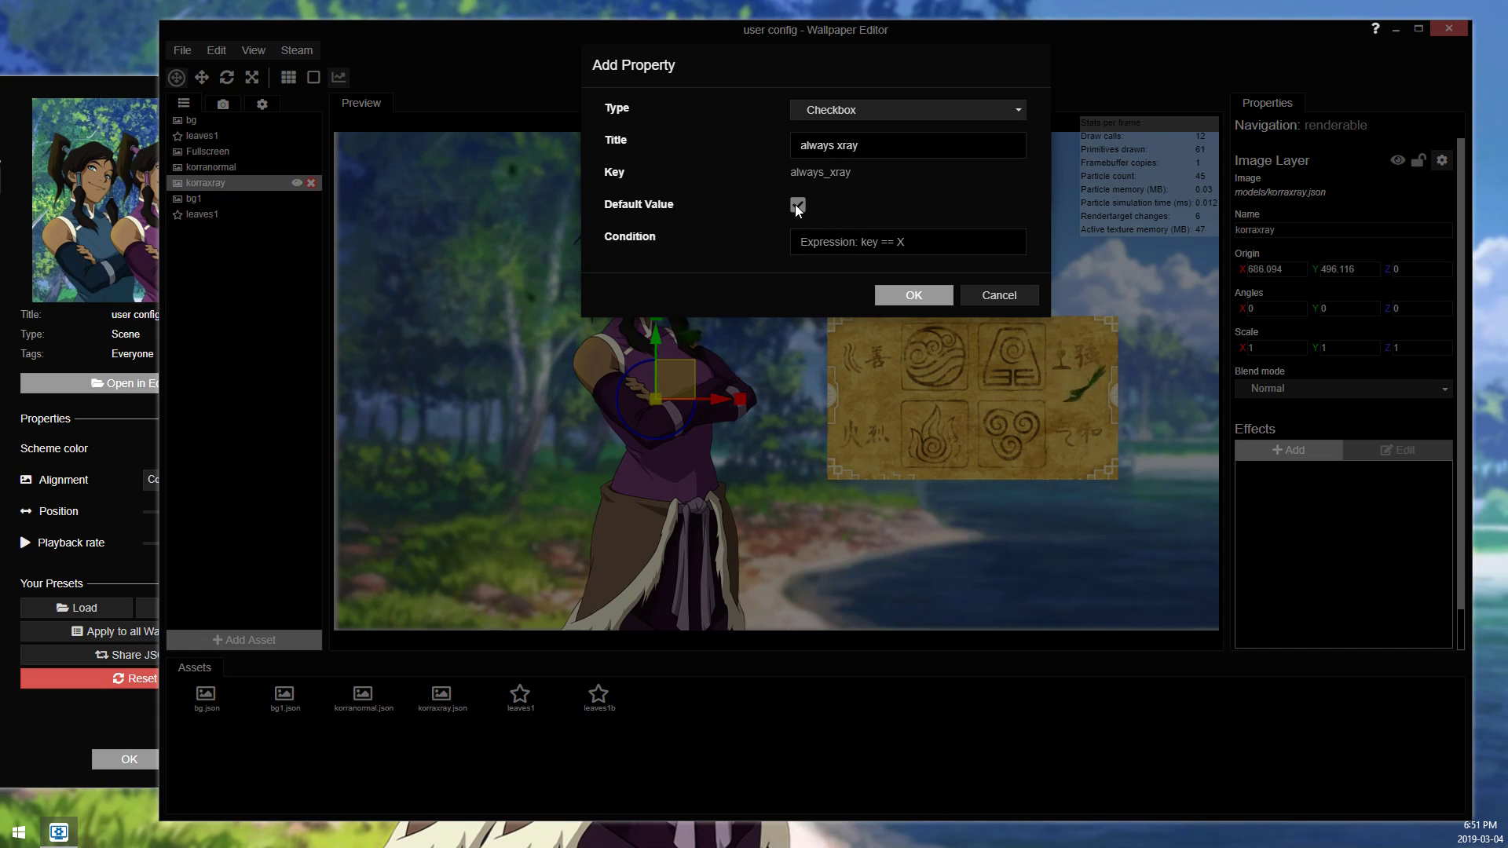
left_click(839, 107)
left_click(846, 111)
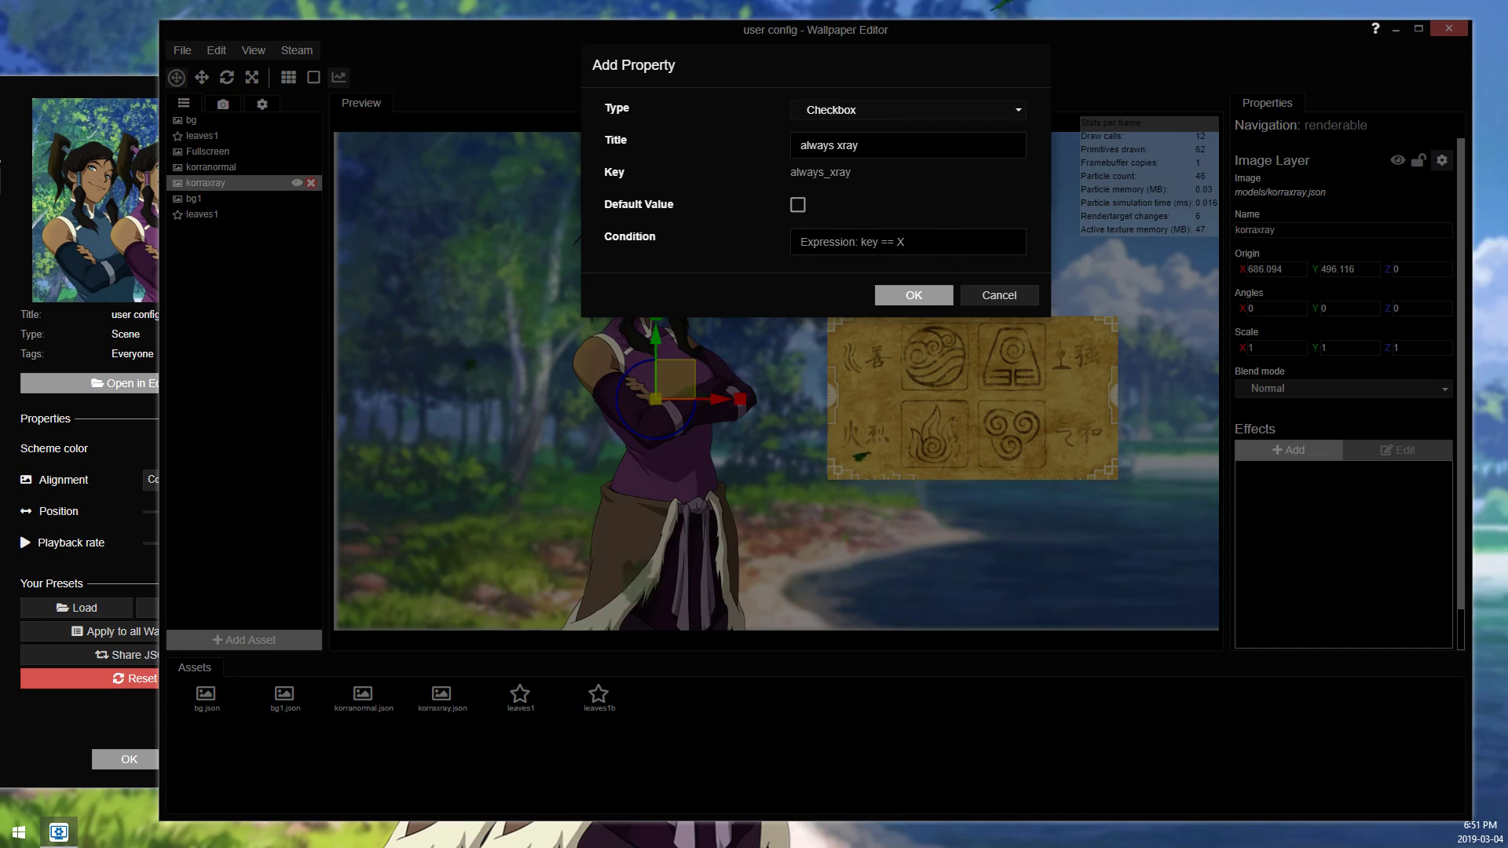
left_click(907, 242)
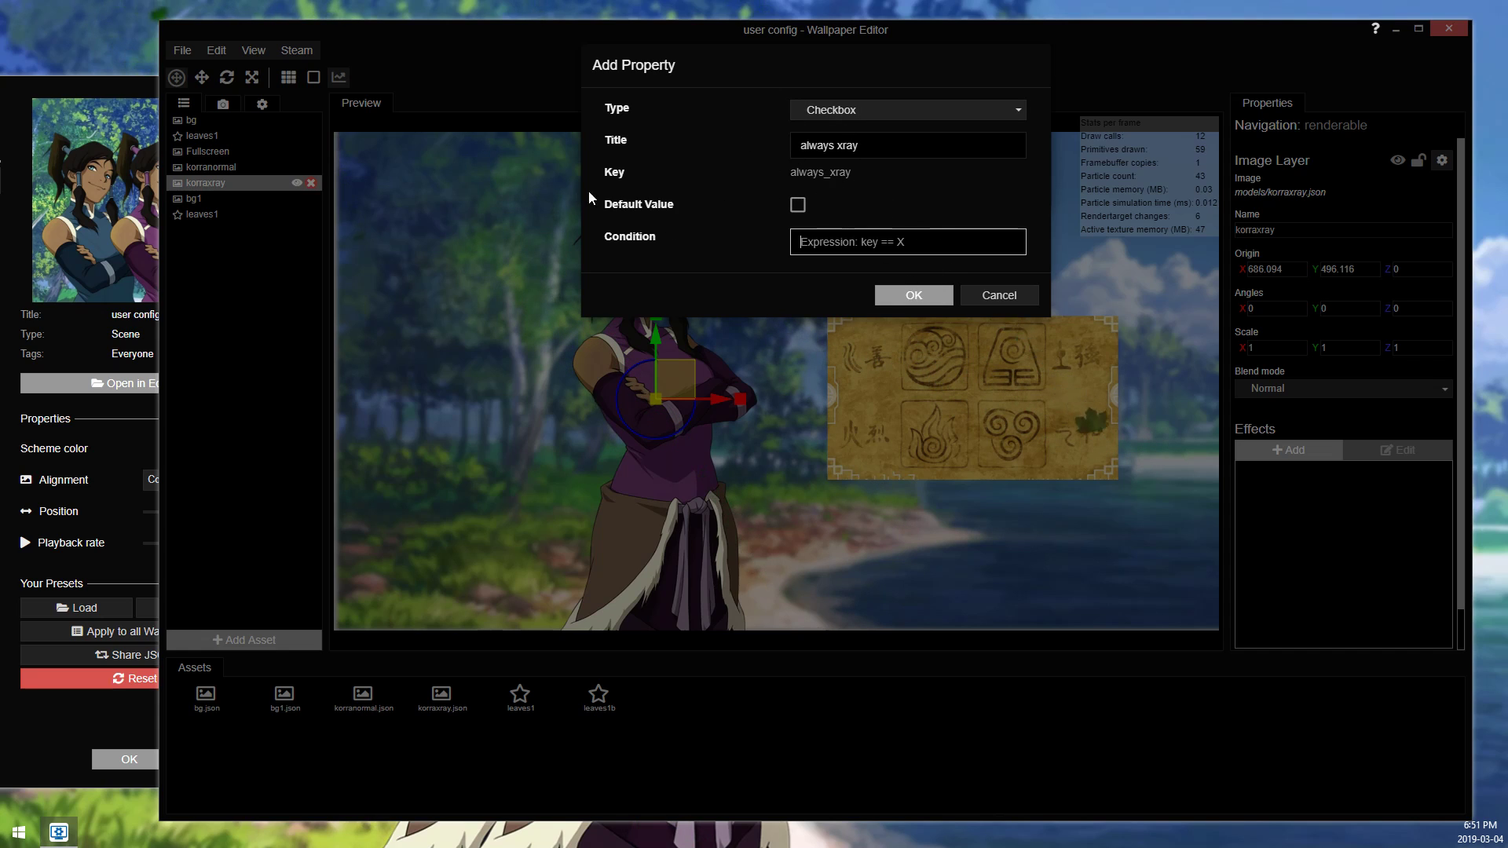
left_click(914, 296)
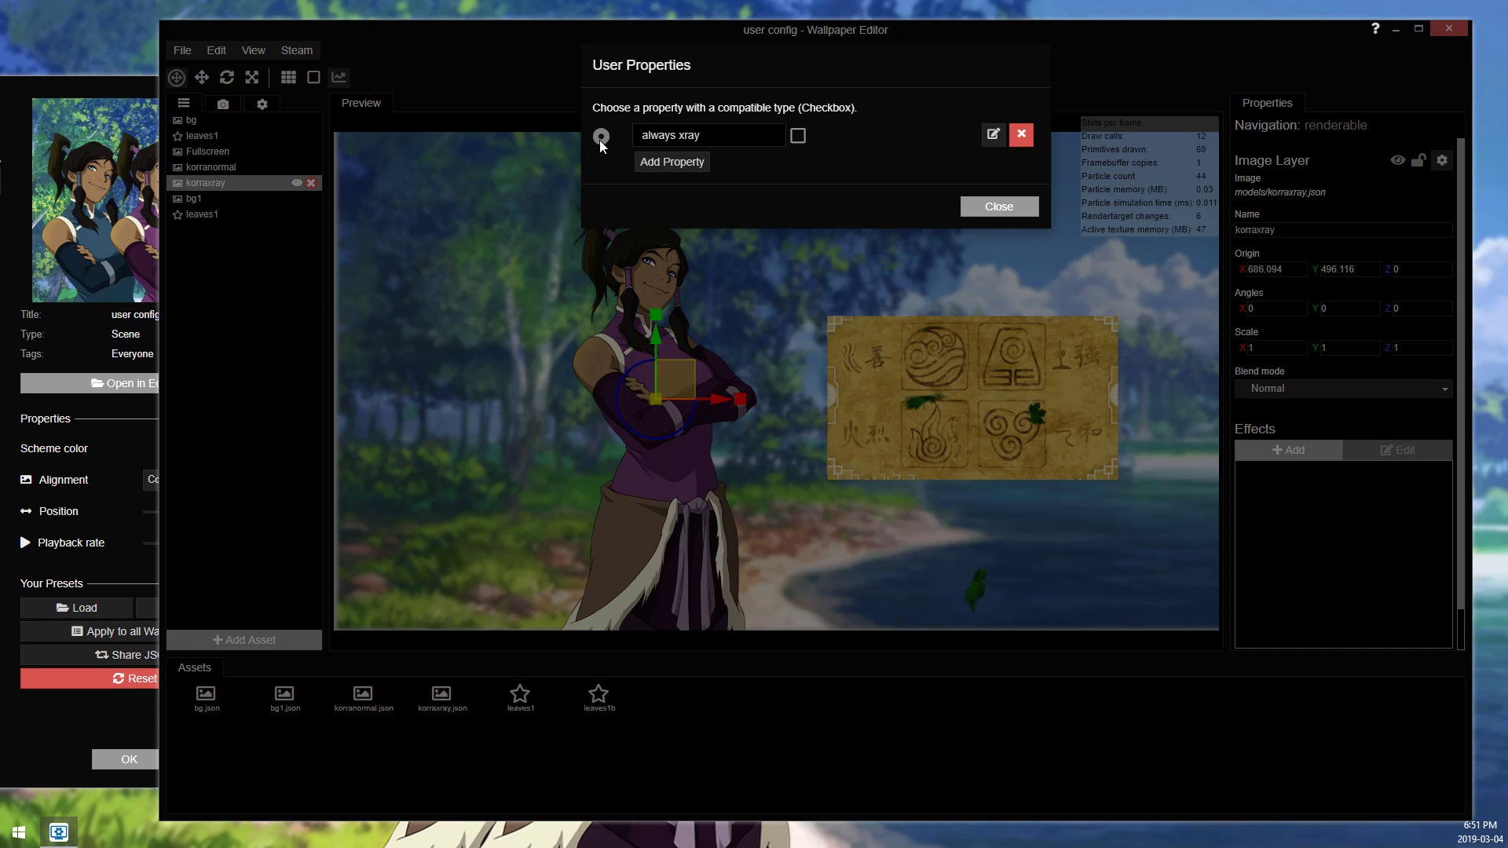
Step: Bind korraxray's visibility to always xray, save the project, and close the dialog
key("ctrl+s")
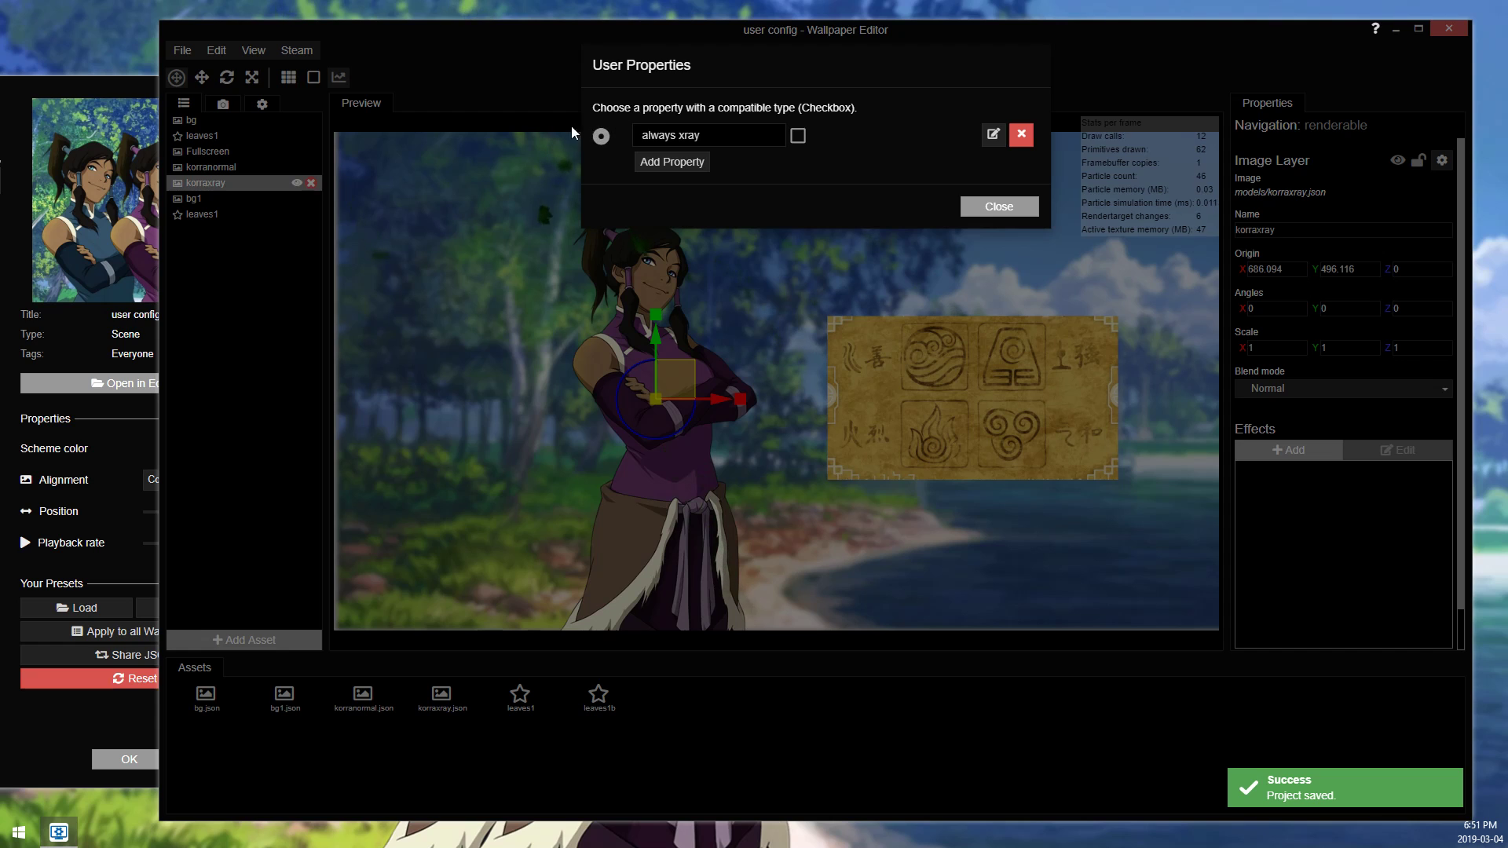
left_click(1004, 208)
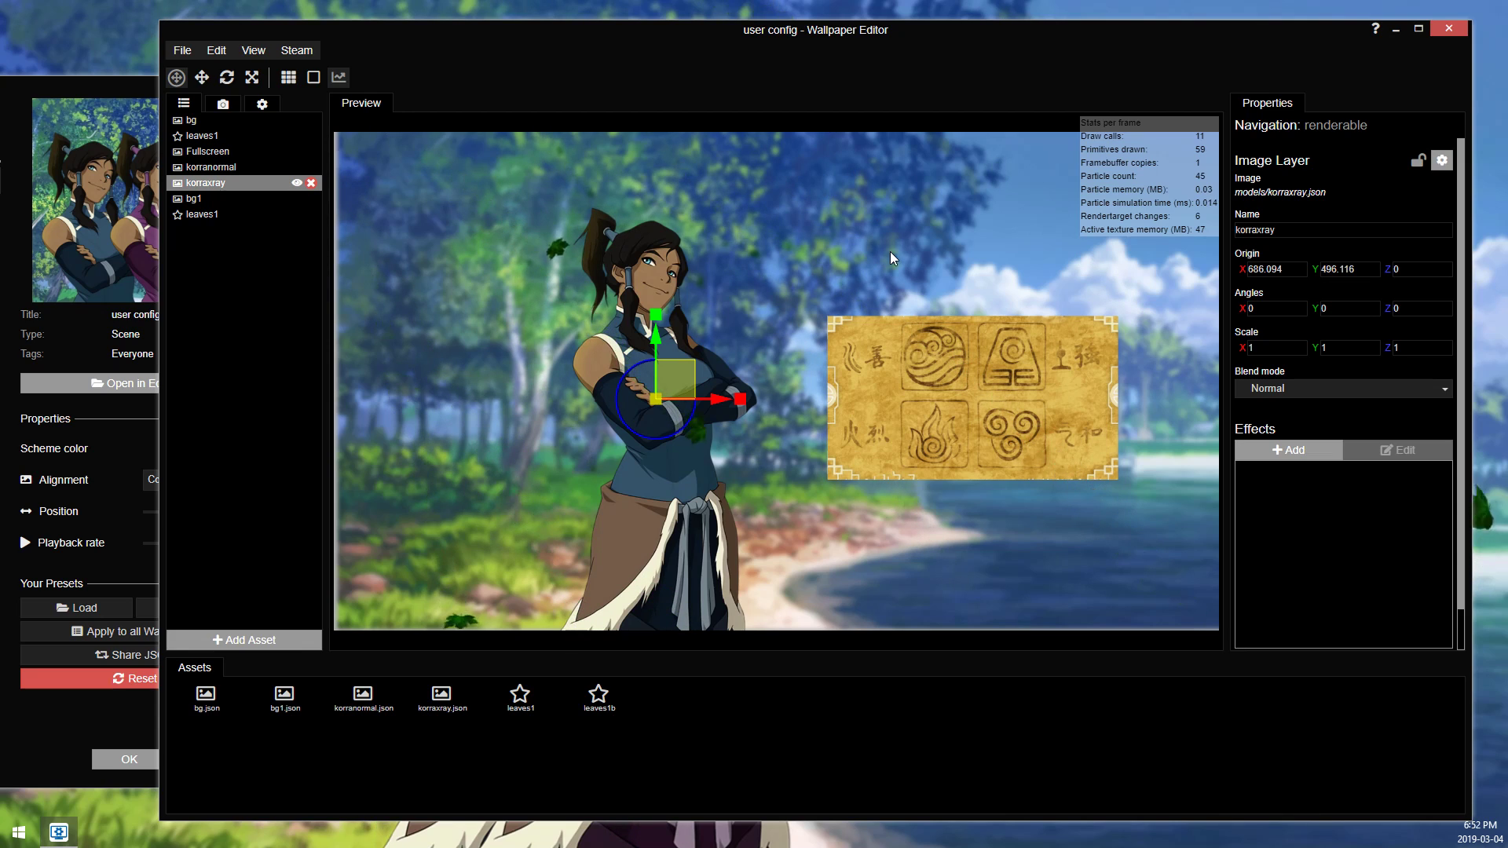
key("ctrl+s")
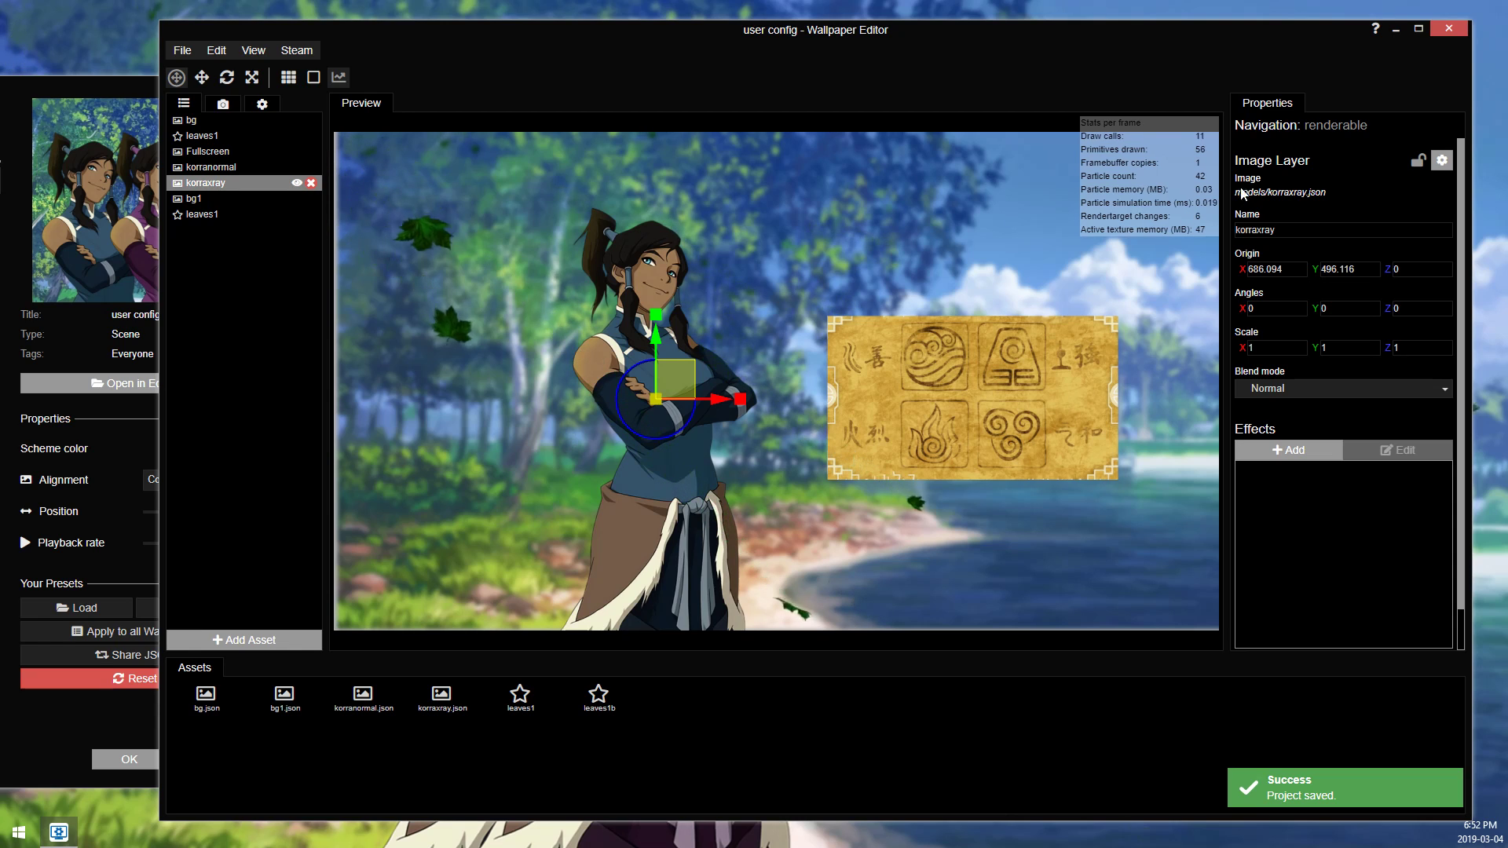
left_click(1441, 160)
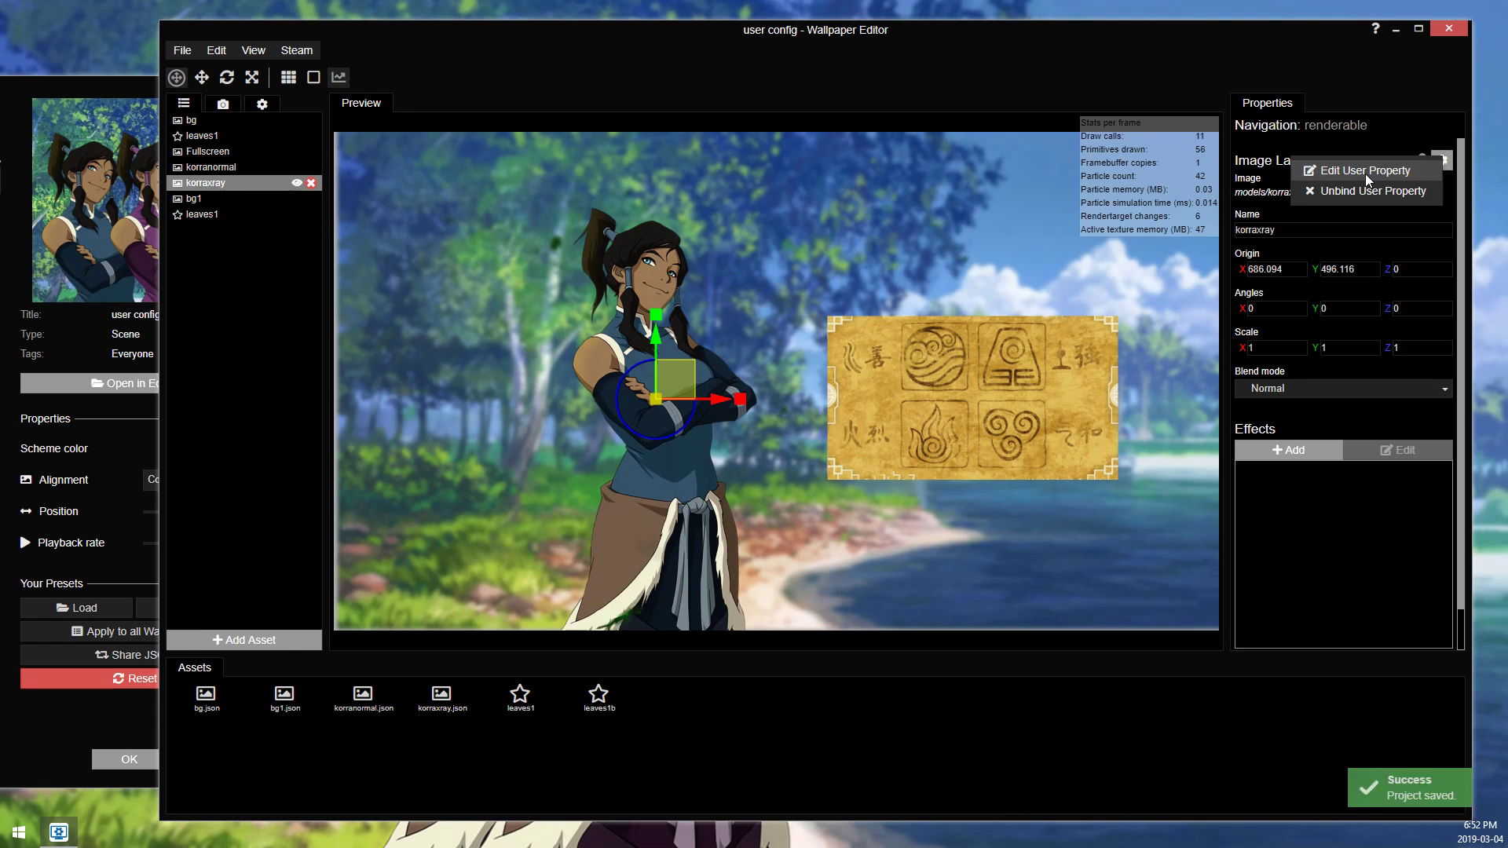
left_click(1365, 173)
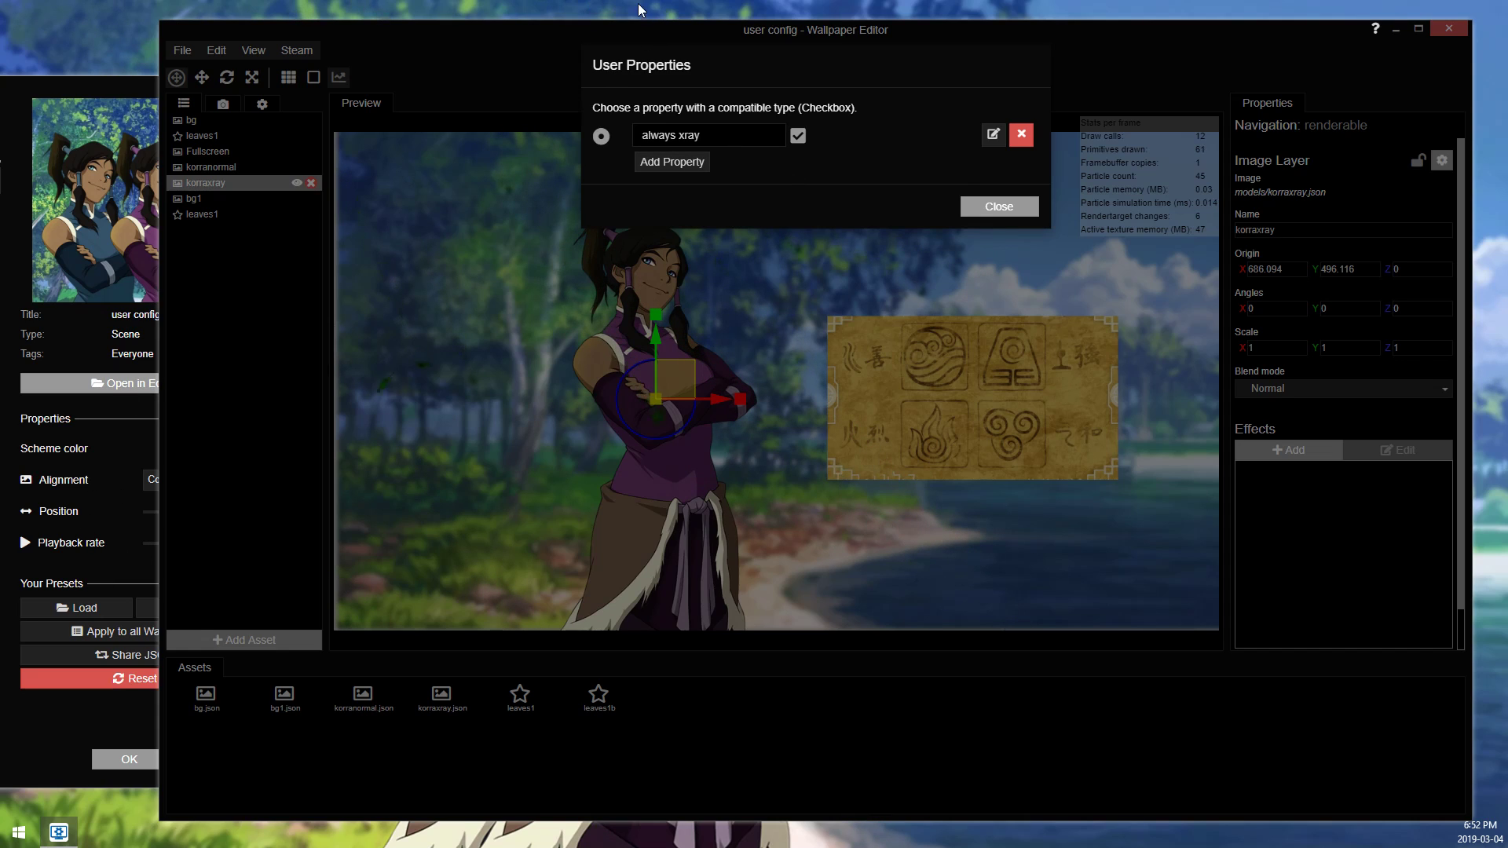
key("ctrl+s")
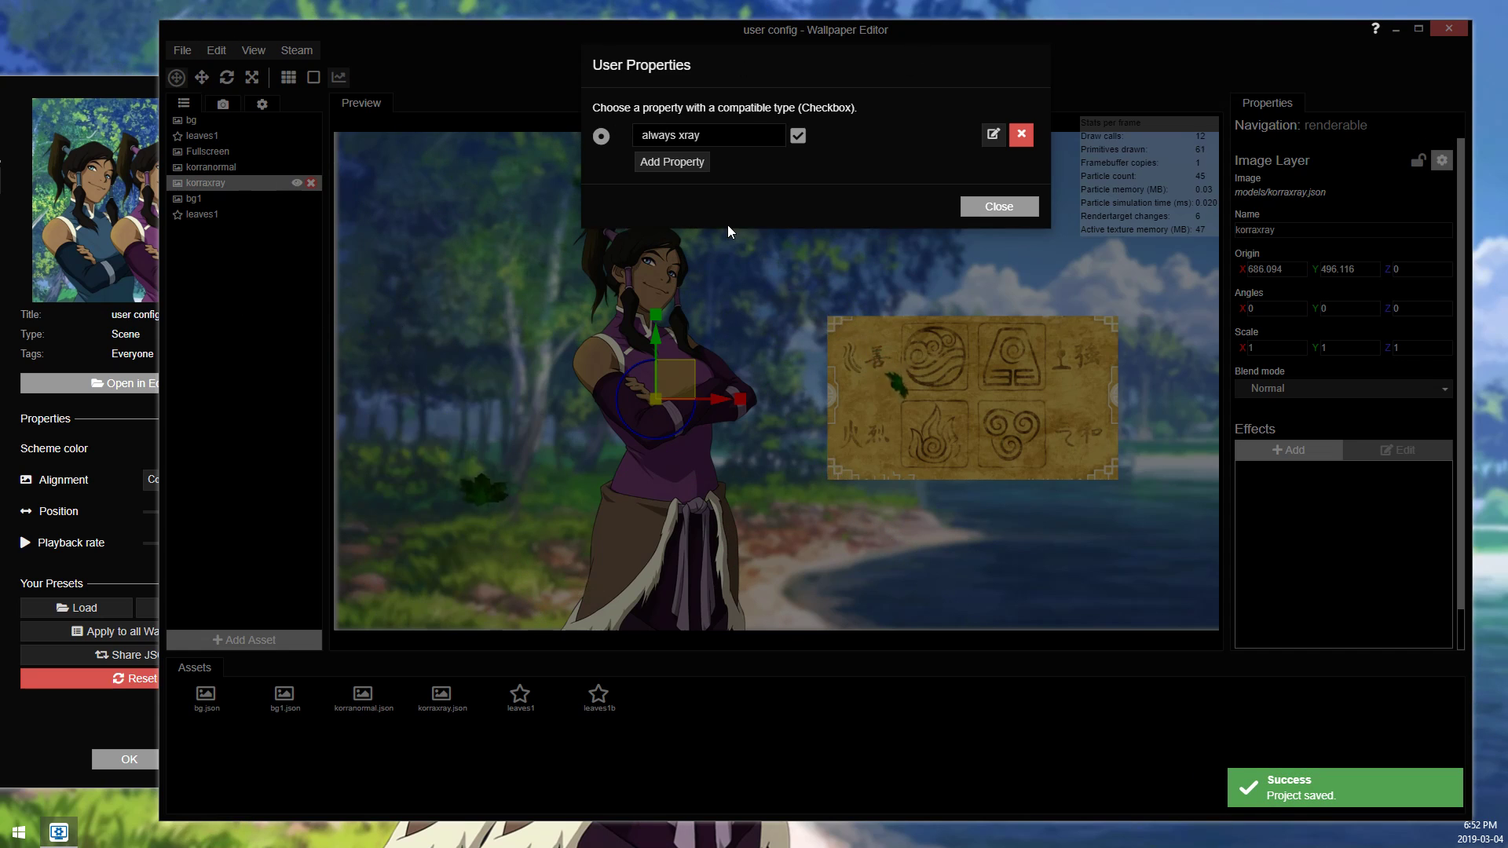
left_click(798, 138)
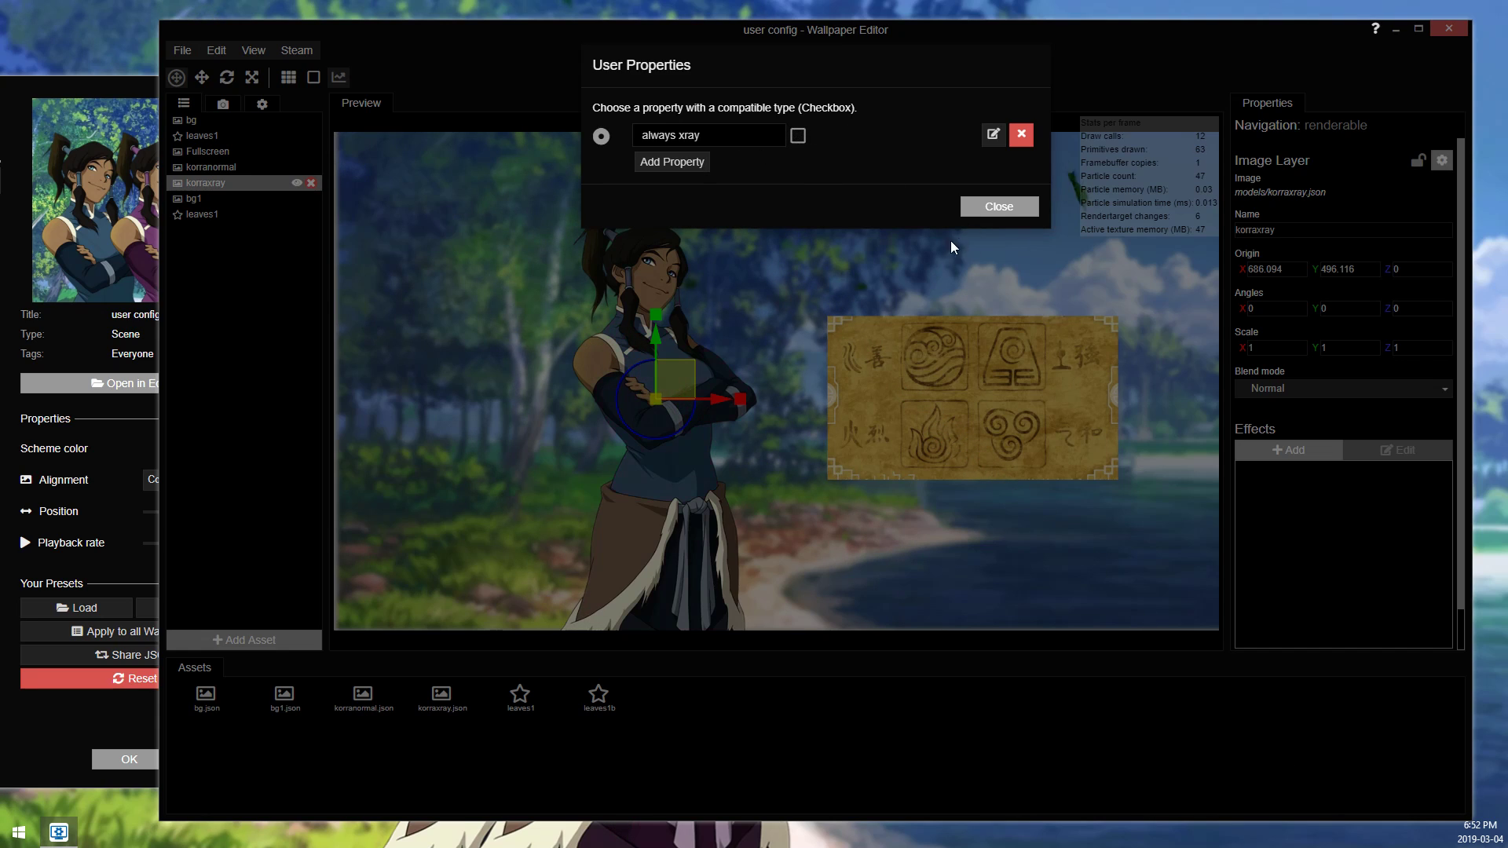
left_click(983, 208)
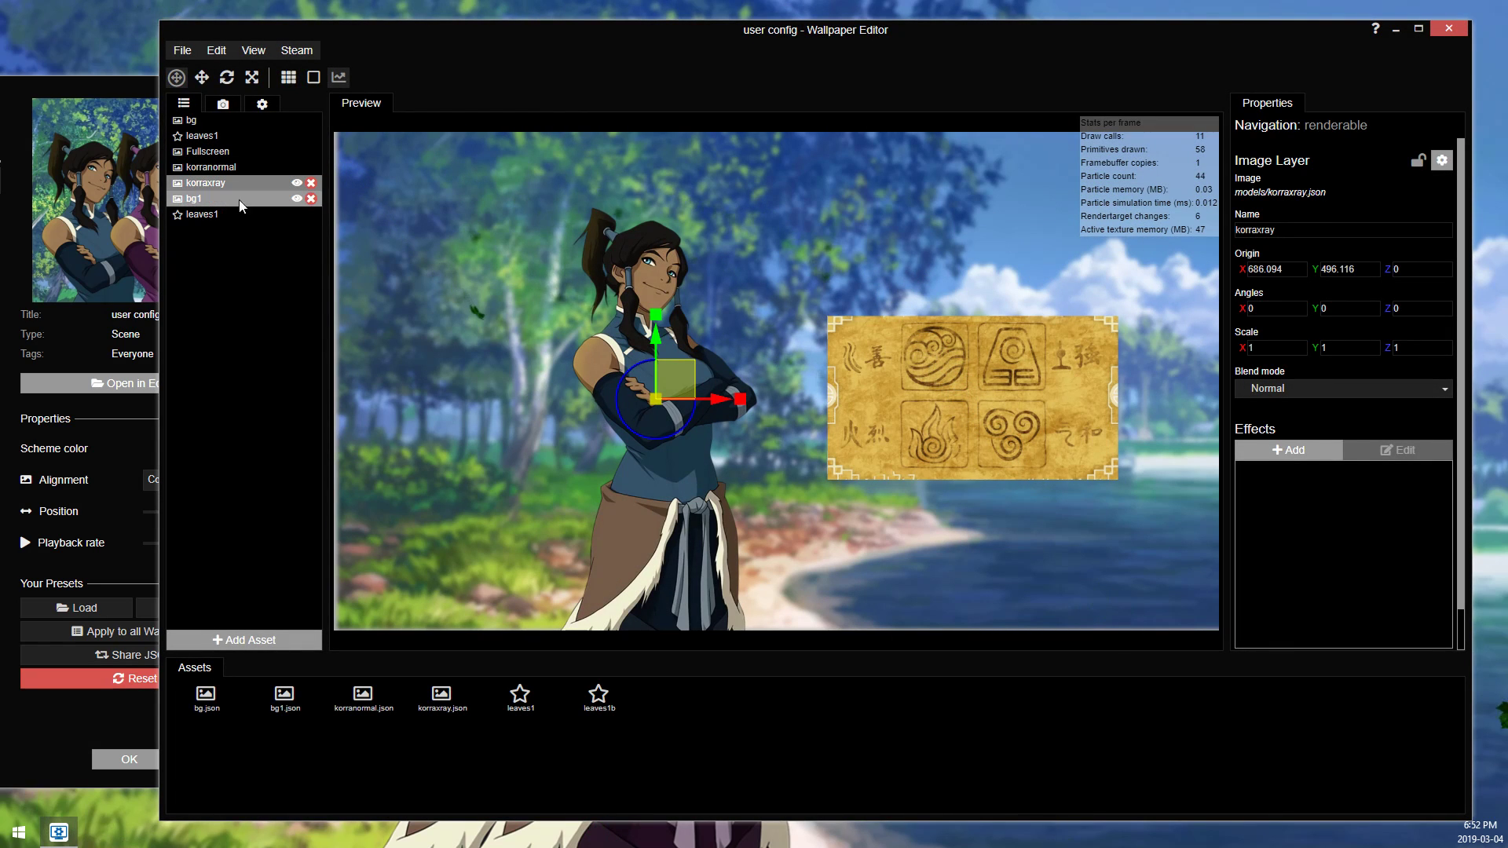
Step: Reopen the korraxray layer's user properties, save the project, and close the list
left_click(1443, 161)
left_click(1338, 187)
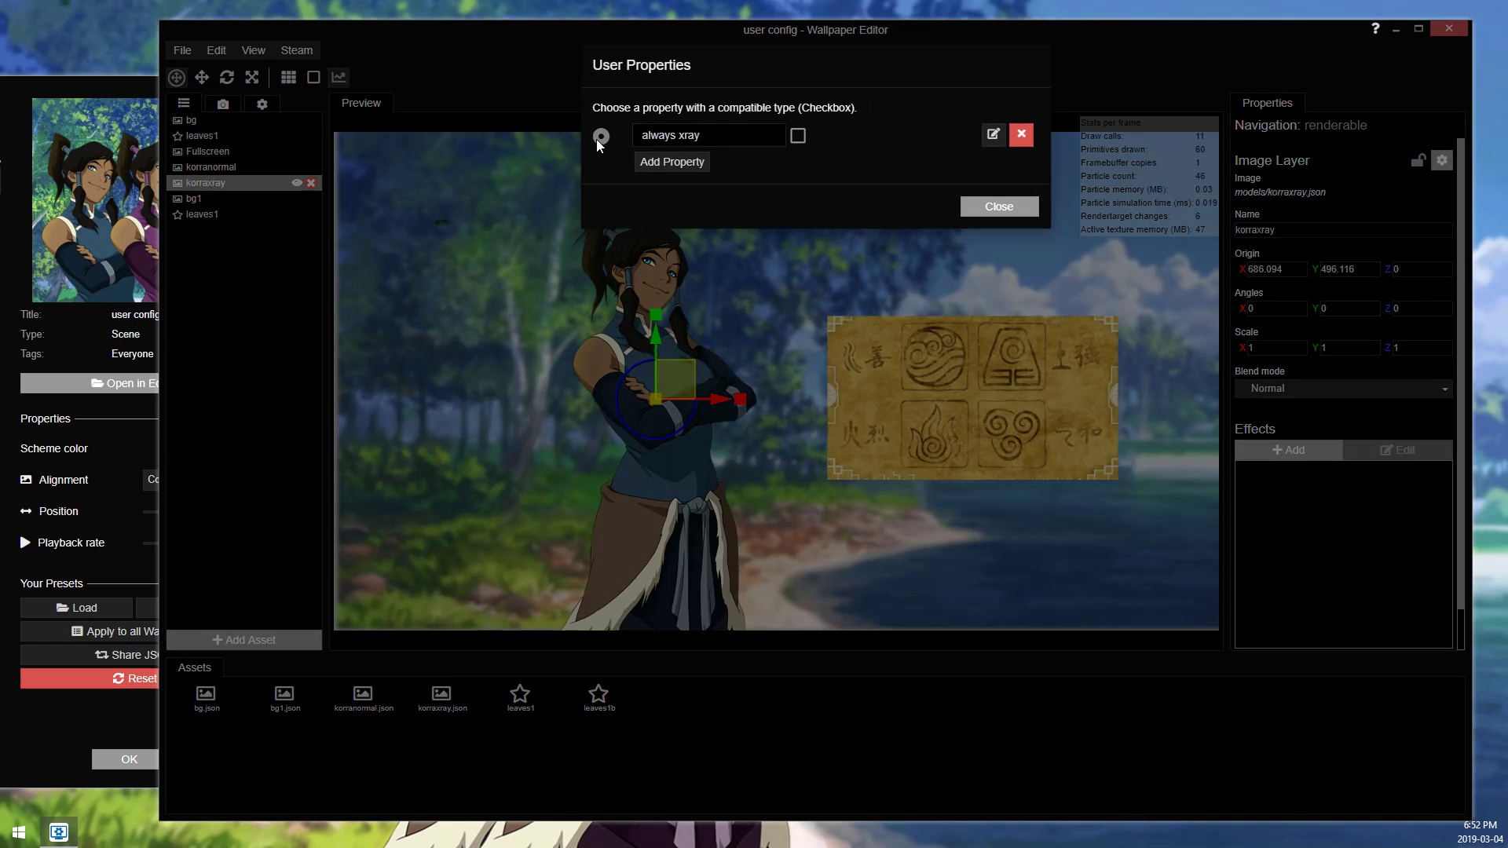
key("ctrl+s")
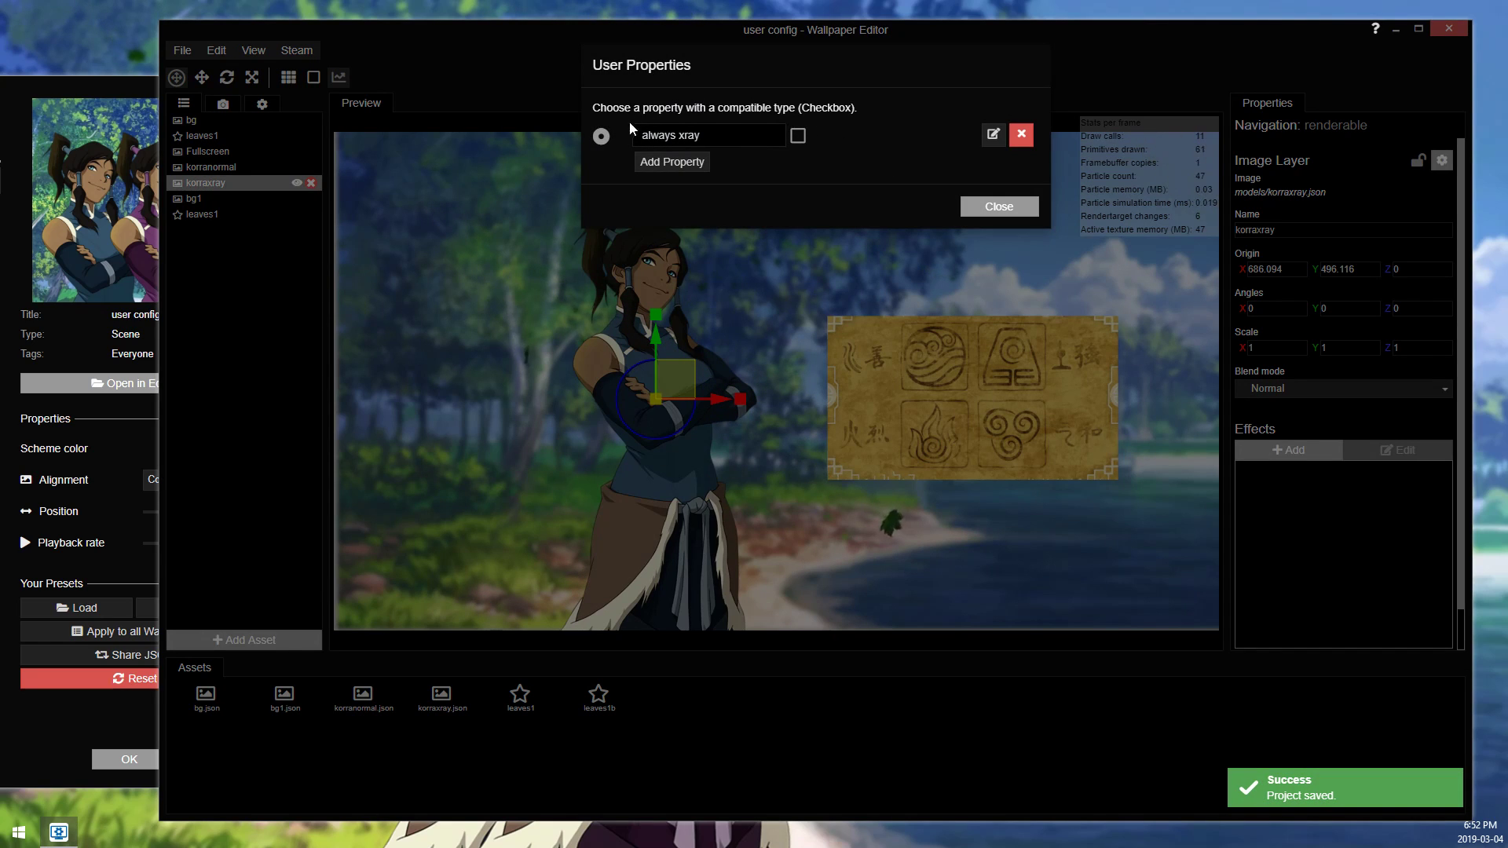
left_click(991, 206)
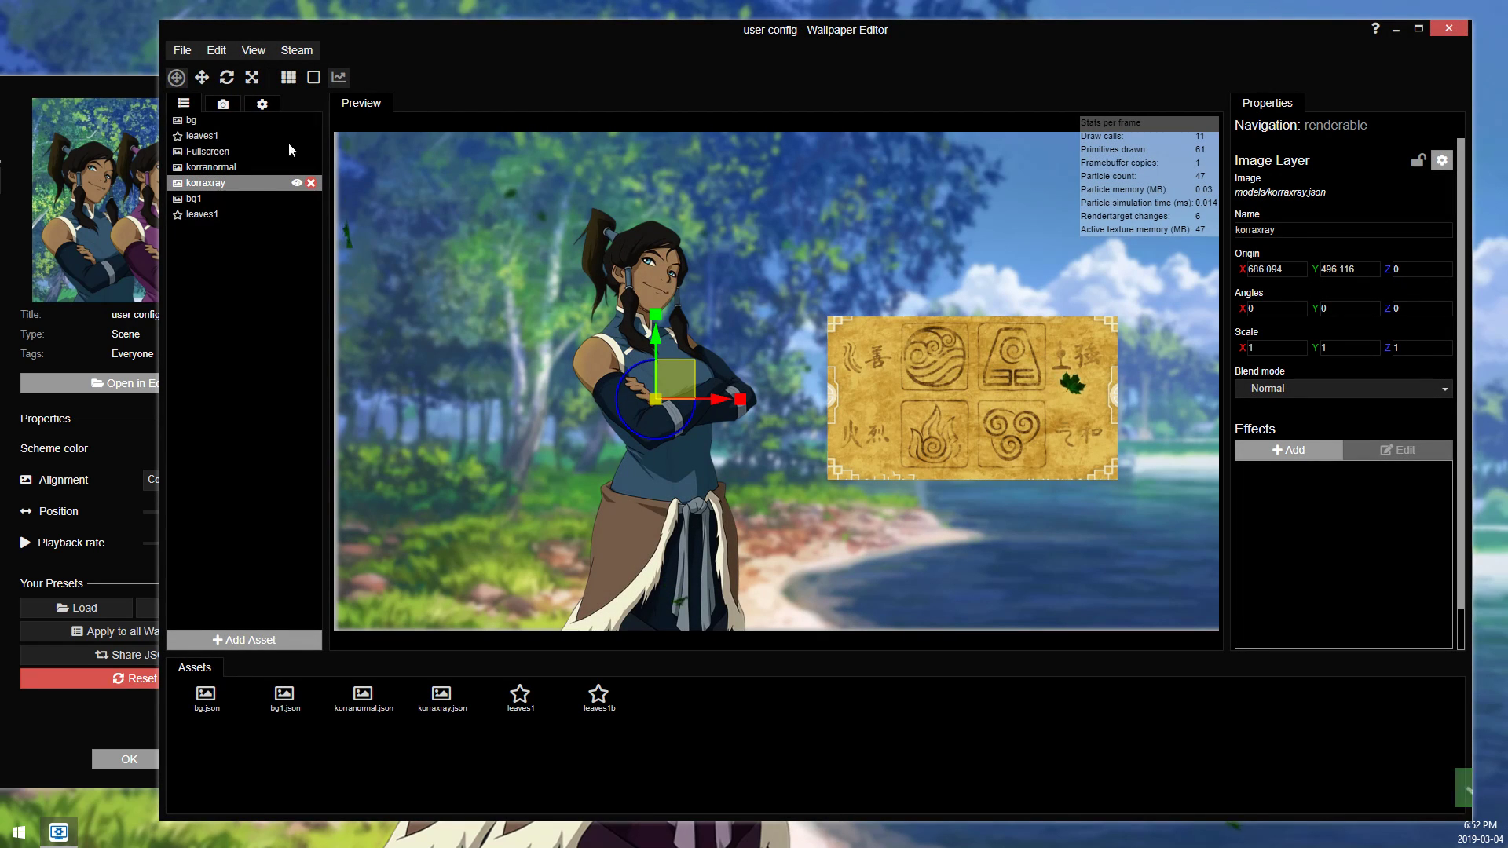
Step: Bind the bg1 parchment layer's visibility to always xray and save
left_click(201, 200)
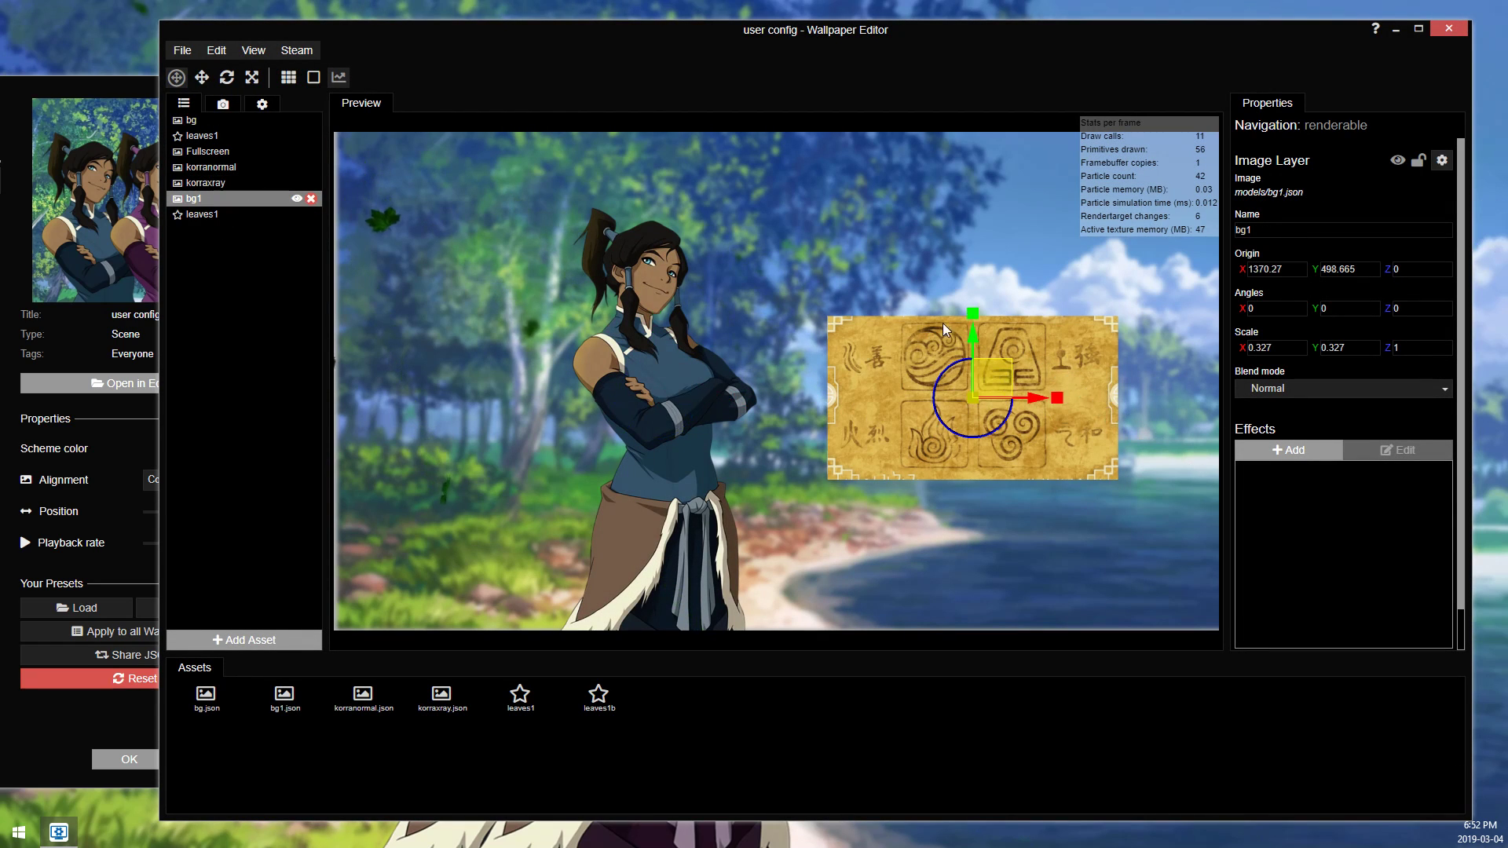
left_click(297, 200)
left_click(297, 200)
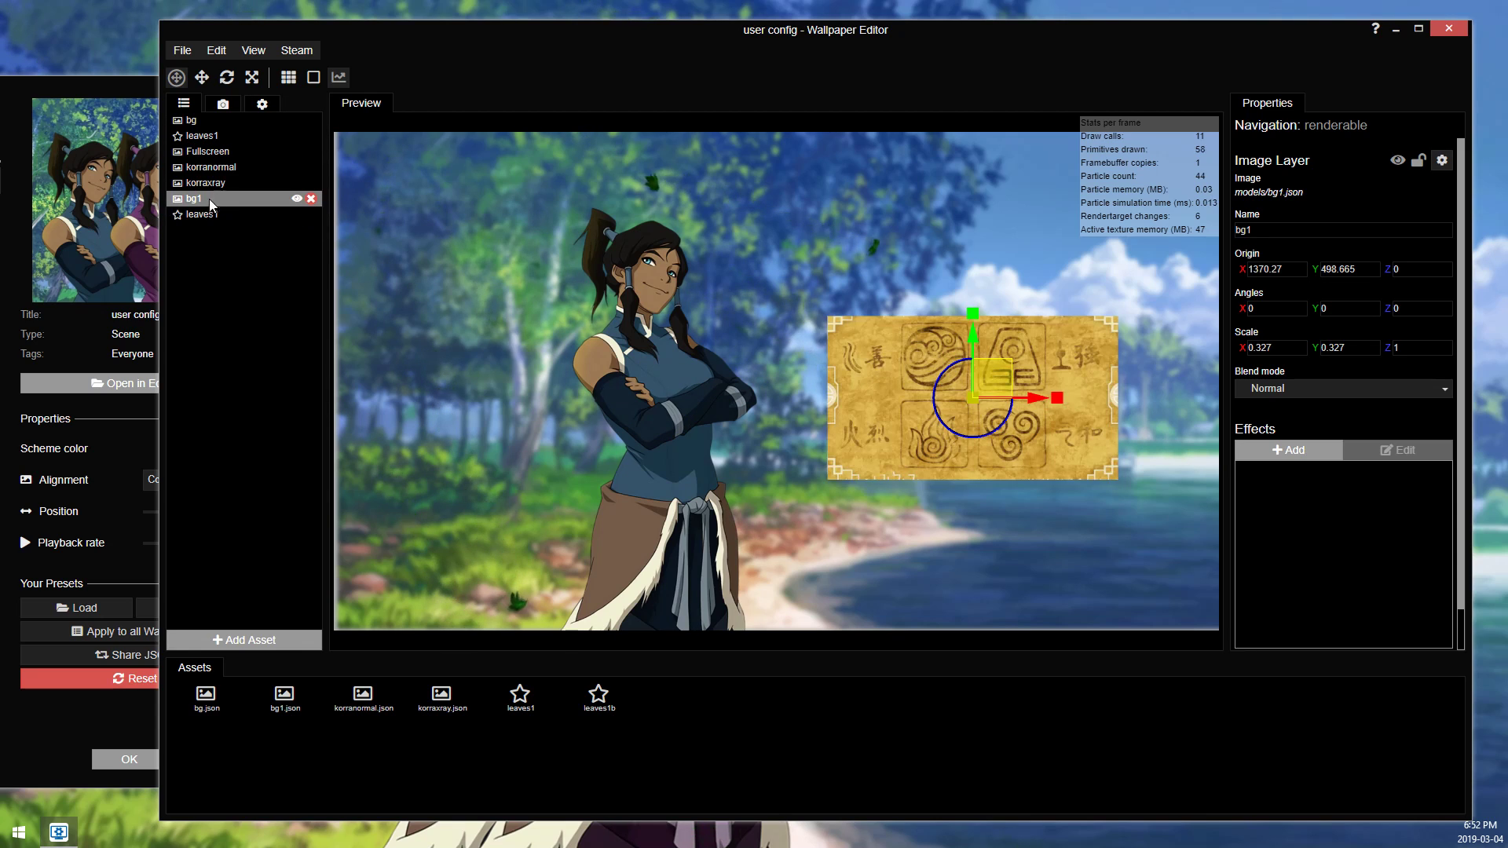
left_click(1442, 160)
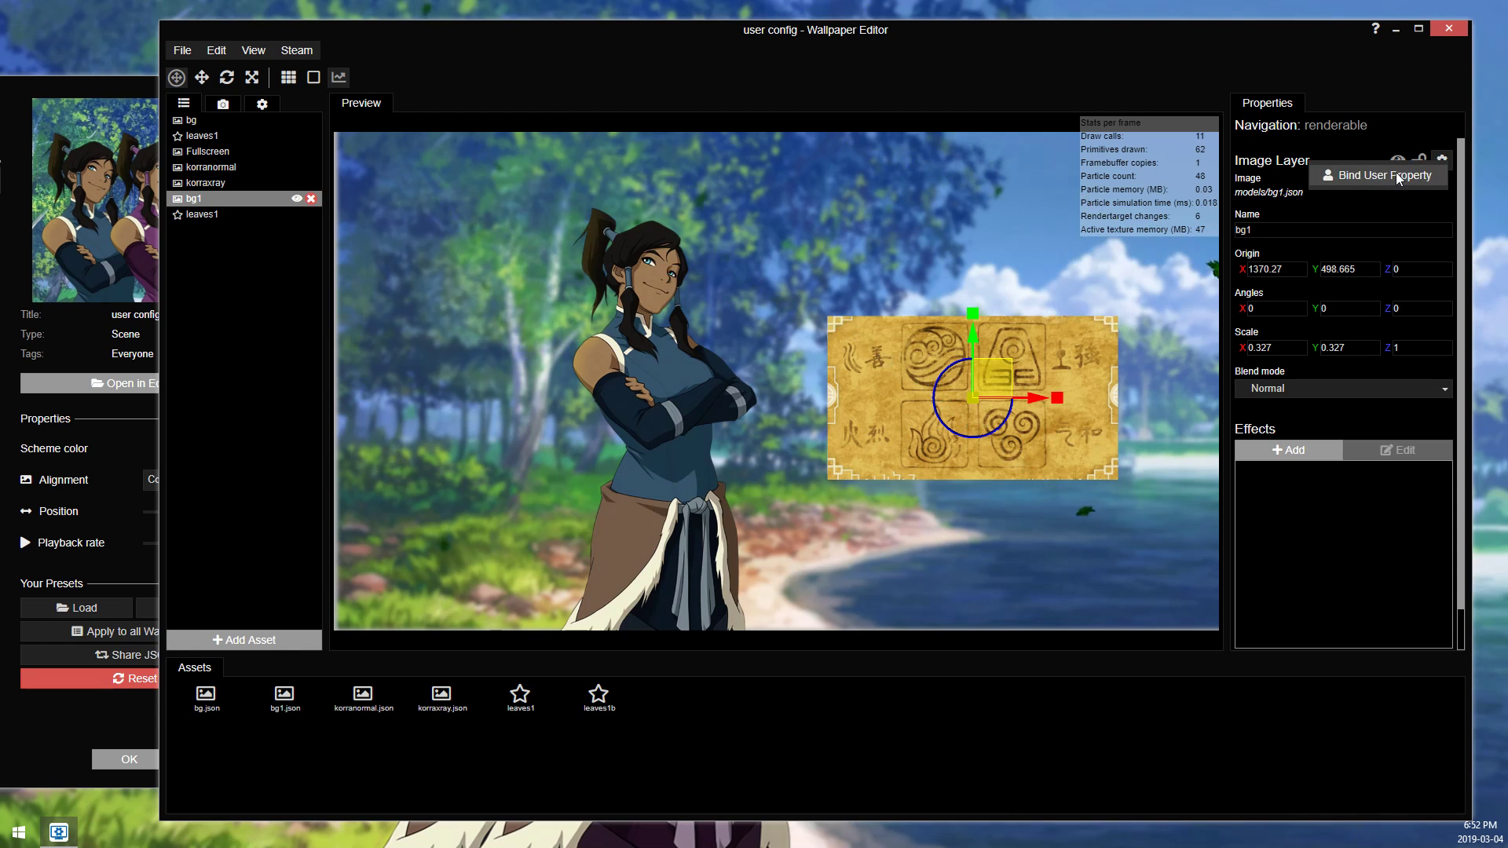
left_click(1396, 174)
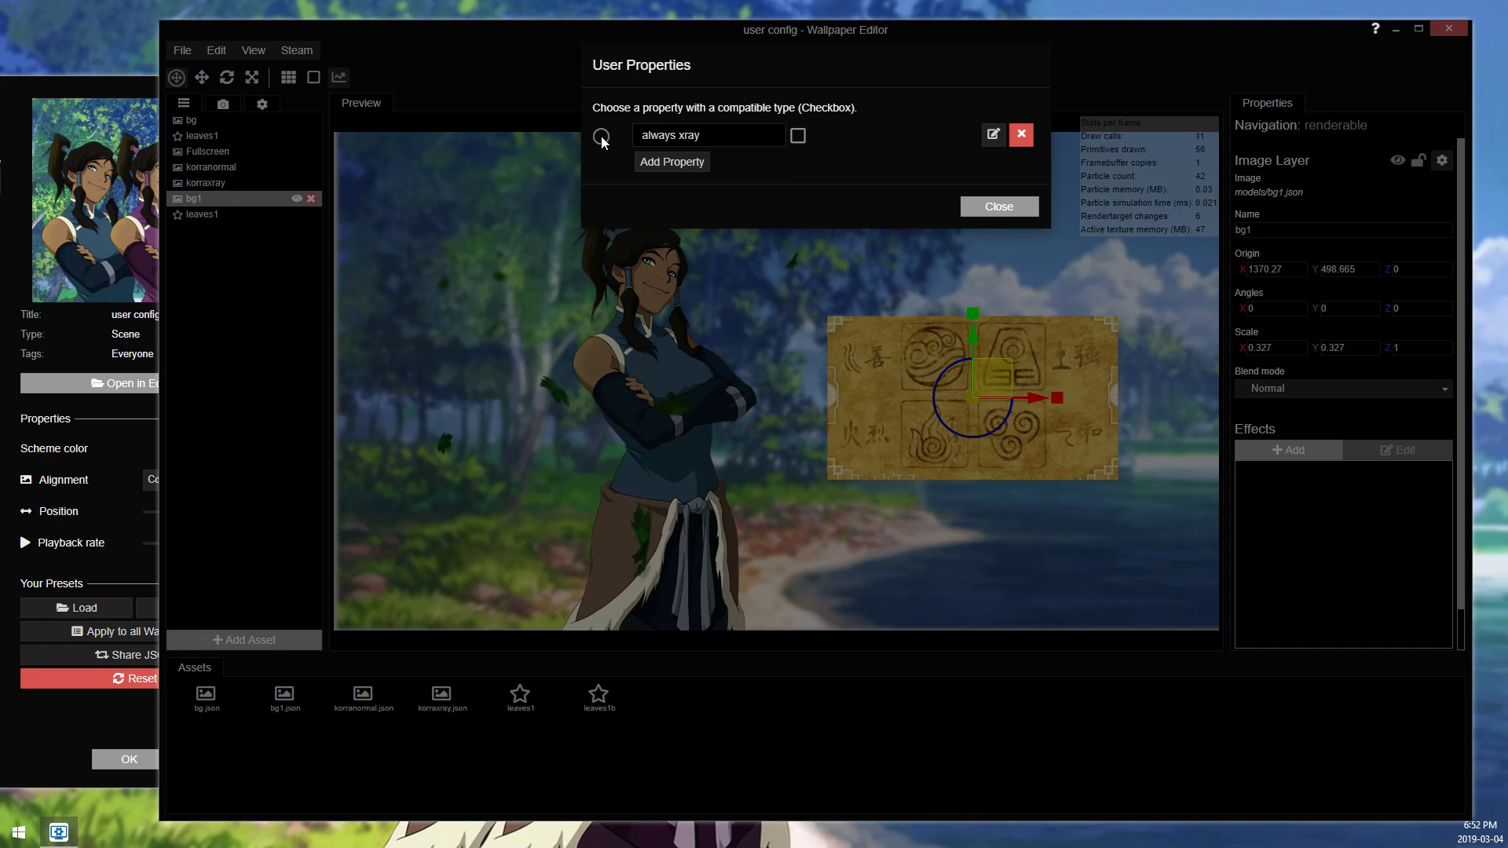
key("ctrl+s")
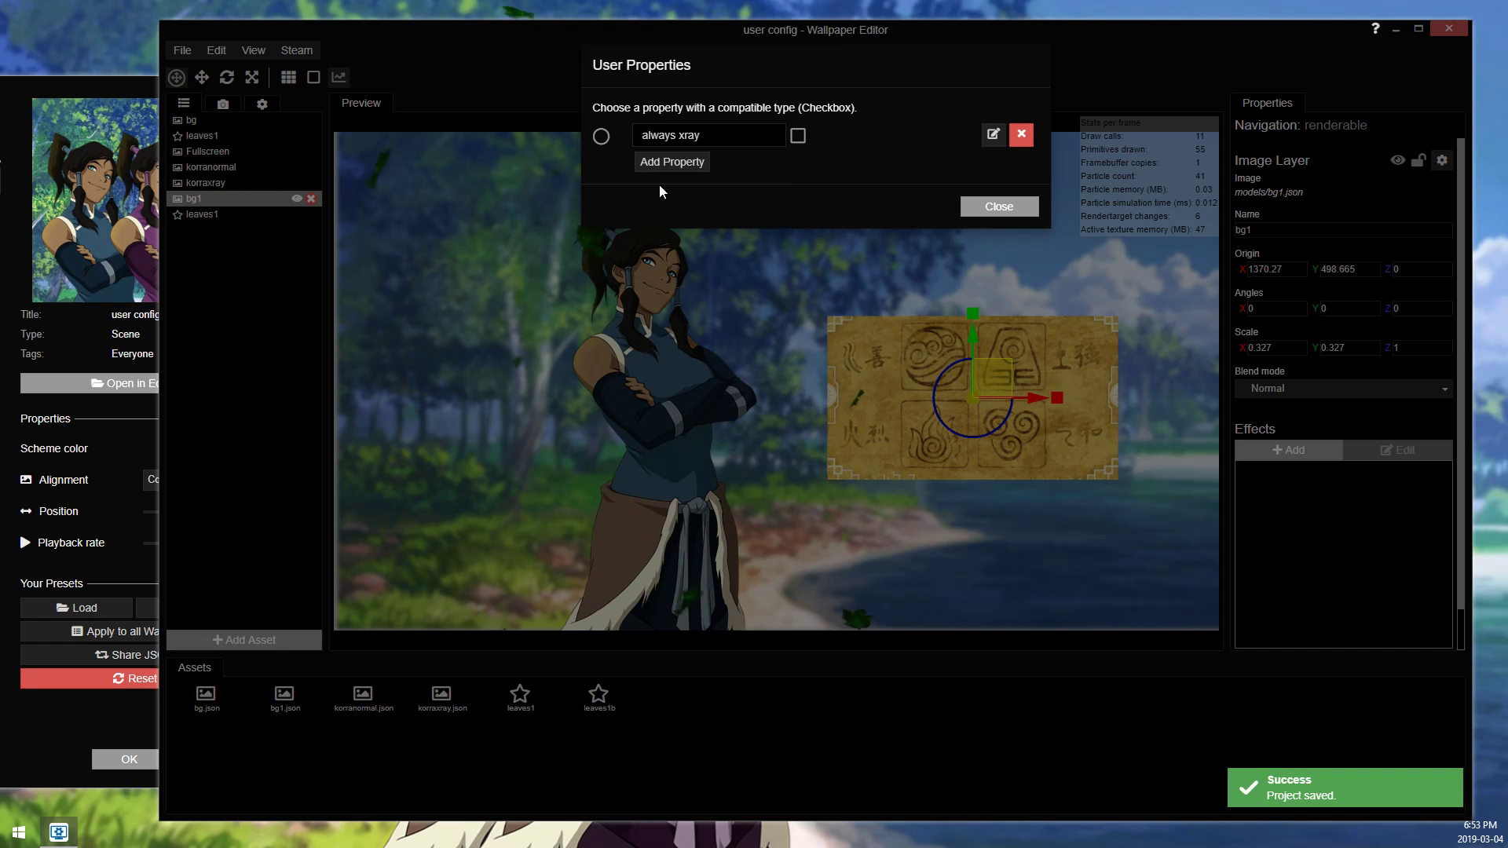
left_click(601, 136)
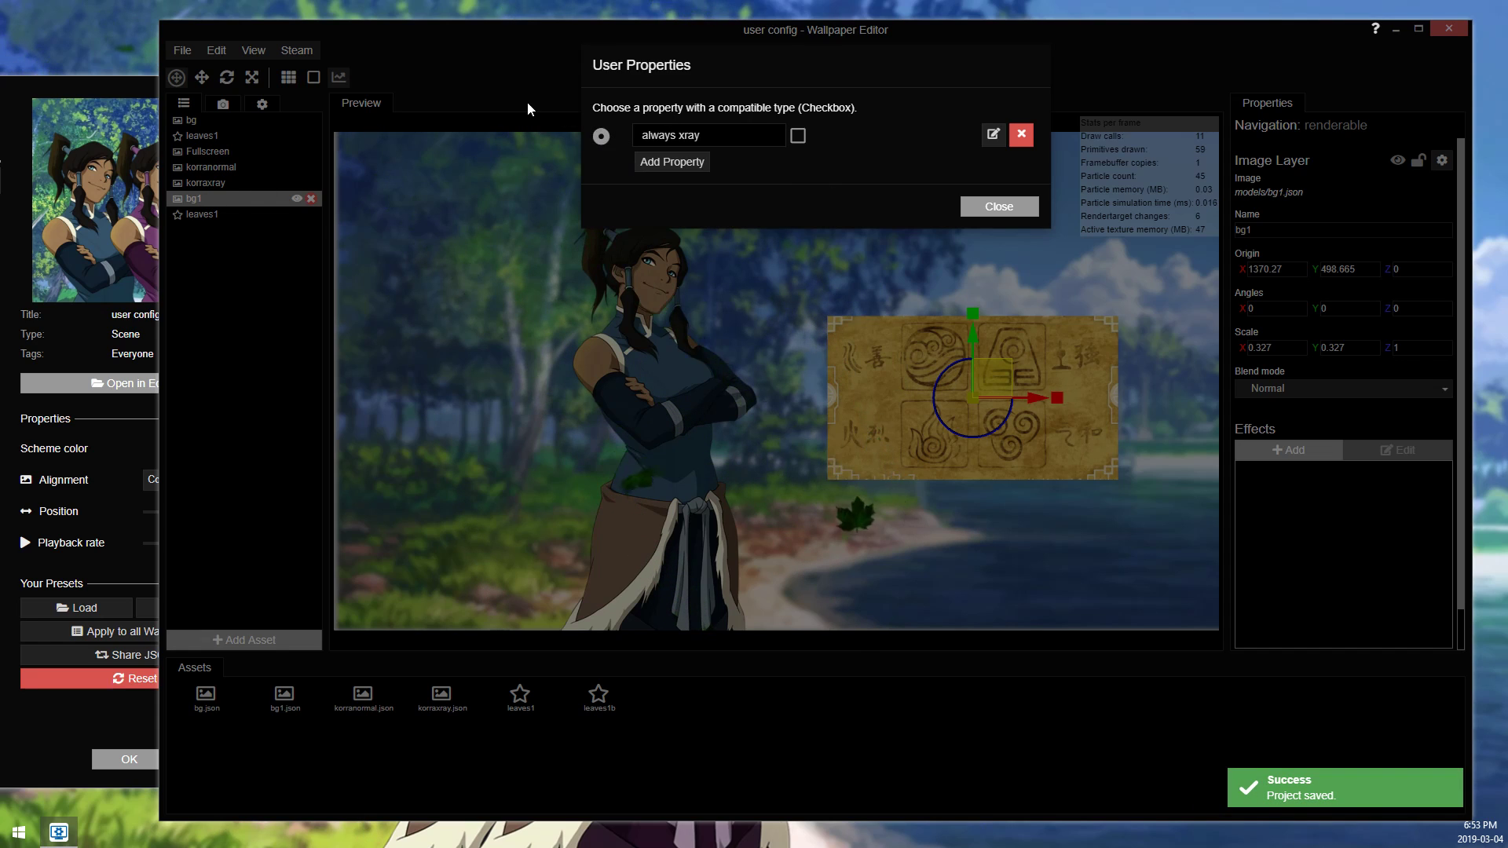
Step: Save the project and apply the scene as the desktop wallpaper
left_click(1009, 206)
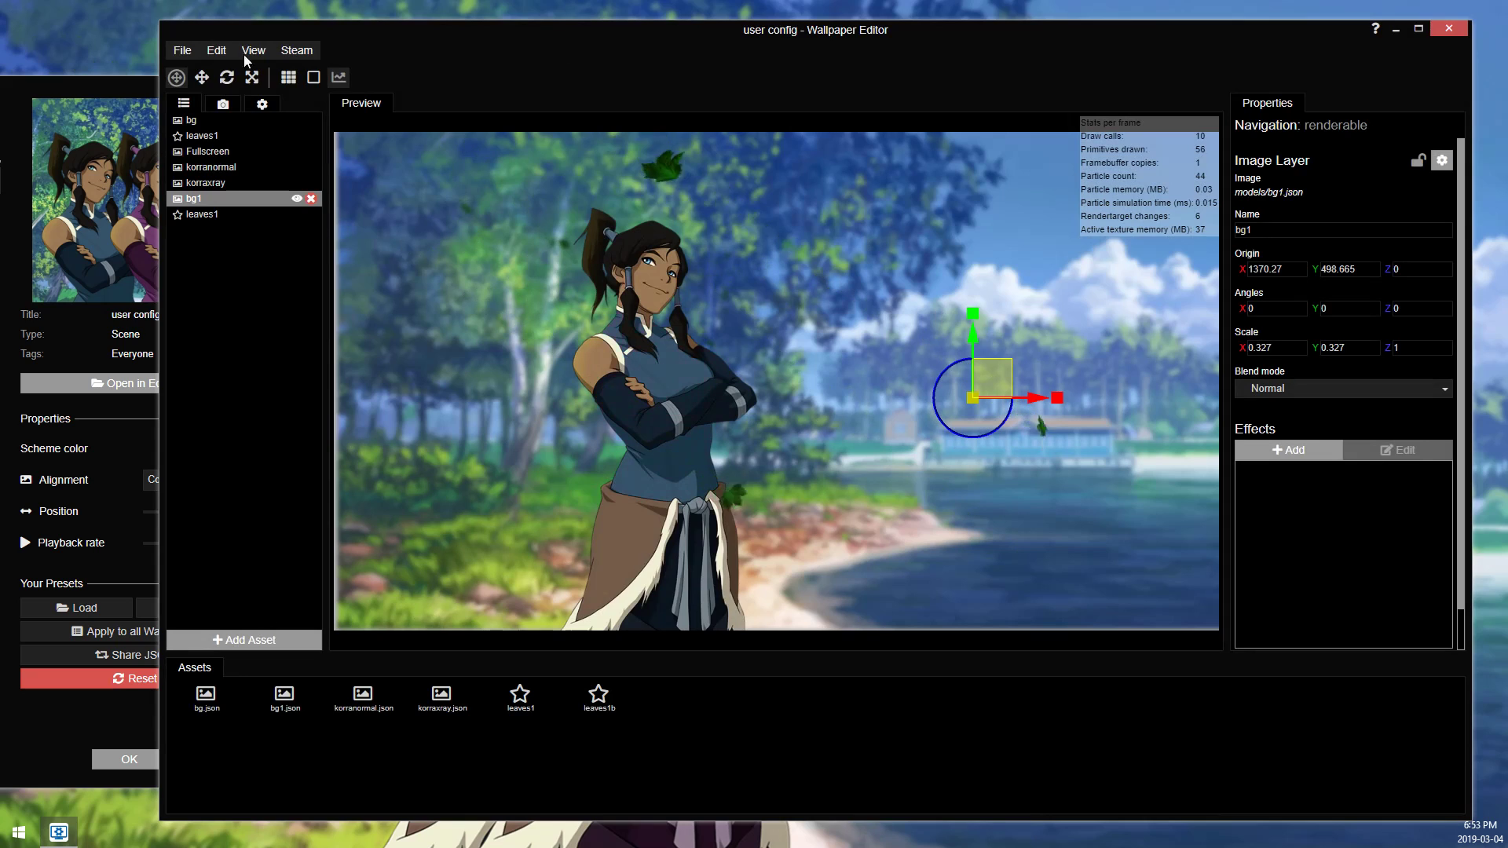
left_click(187, 53)
left_click(210, 145)
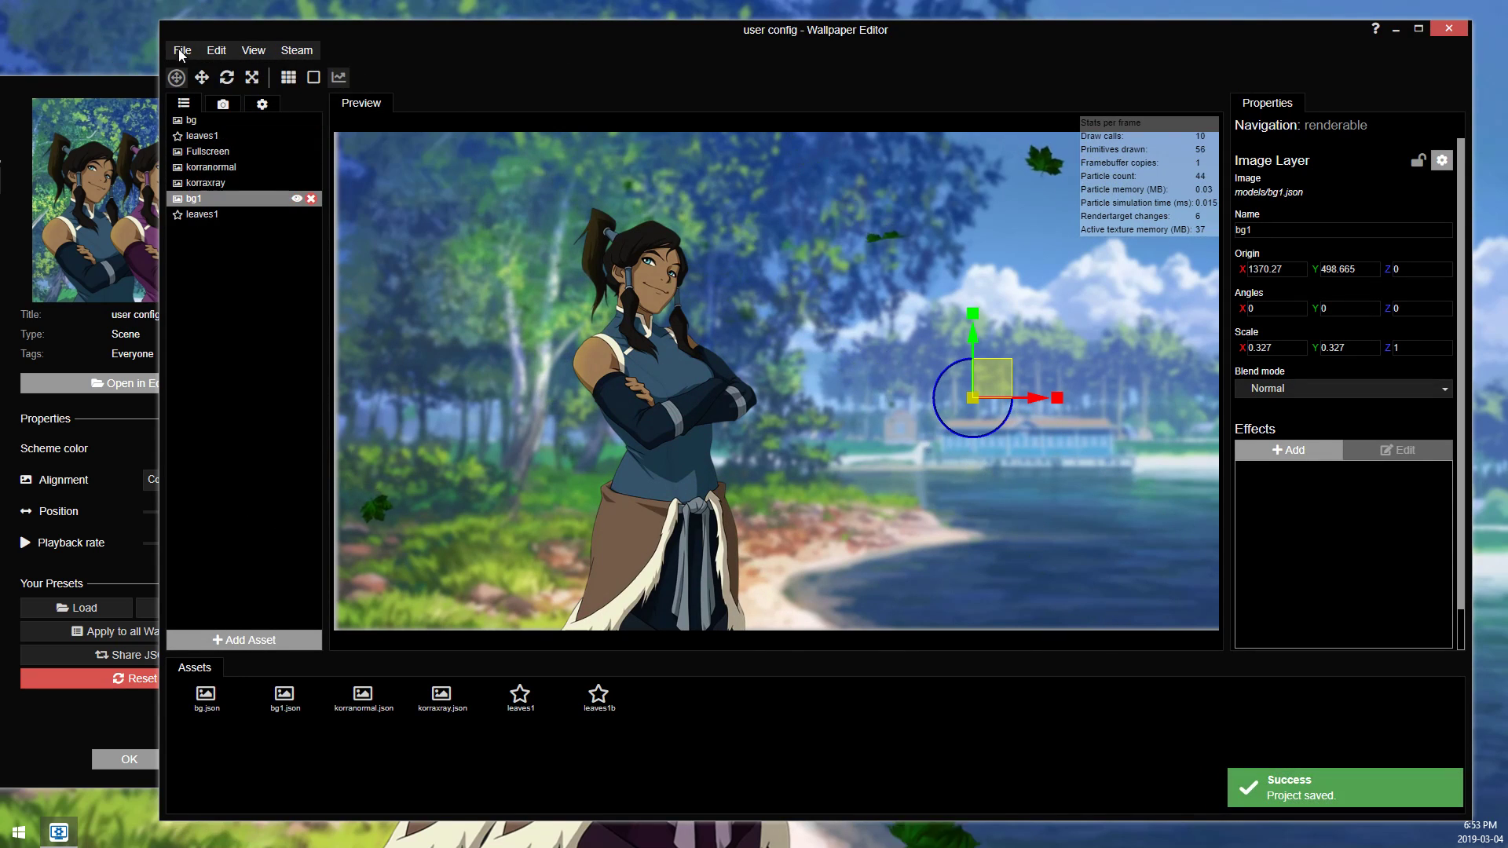
left_click(182, 50)
left_click(215, 185)
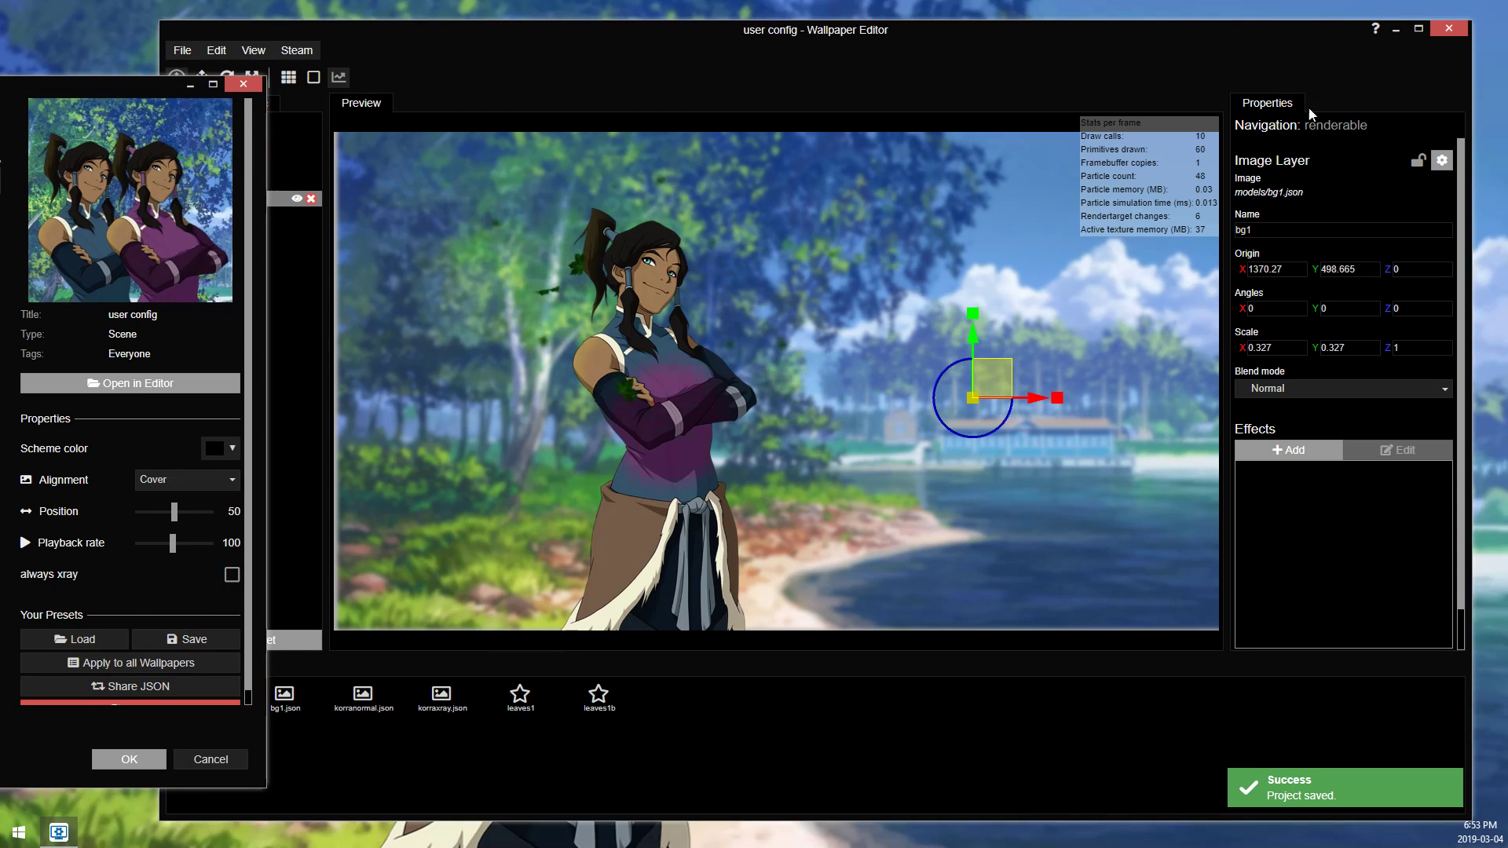
Step: Turn always xray on in the live wallpaper's properties, toggling it once to compare
left_click(1398, 31)
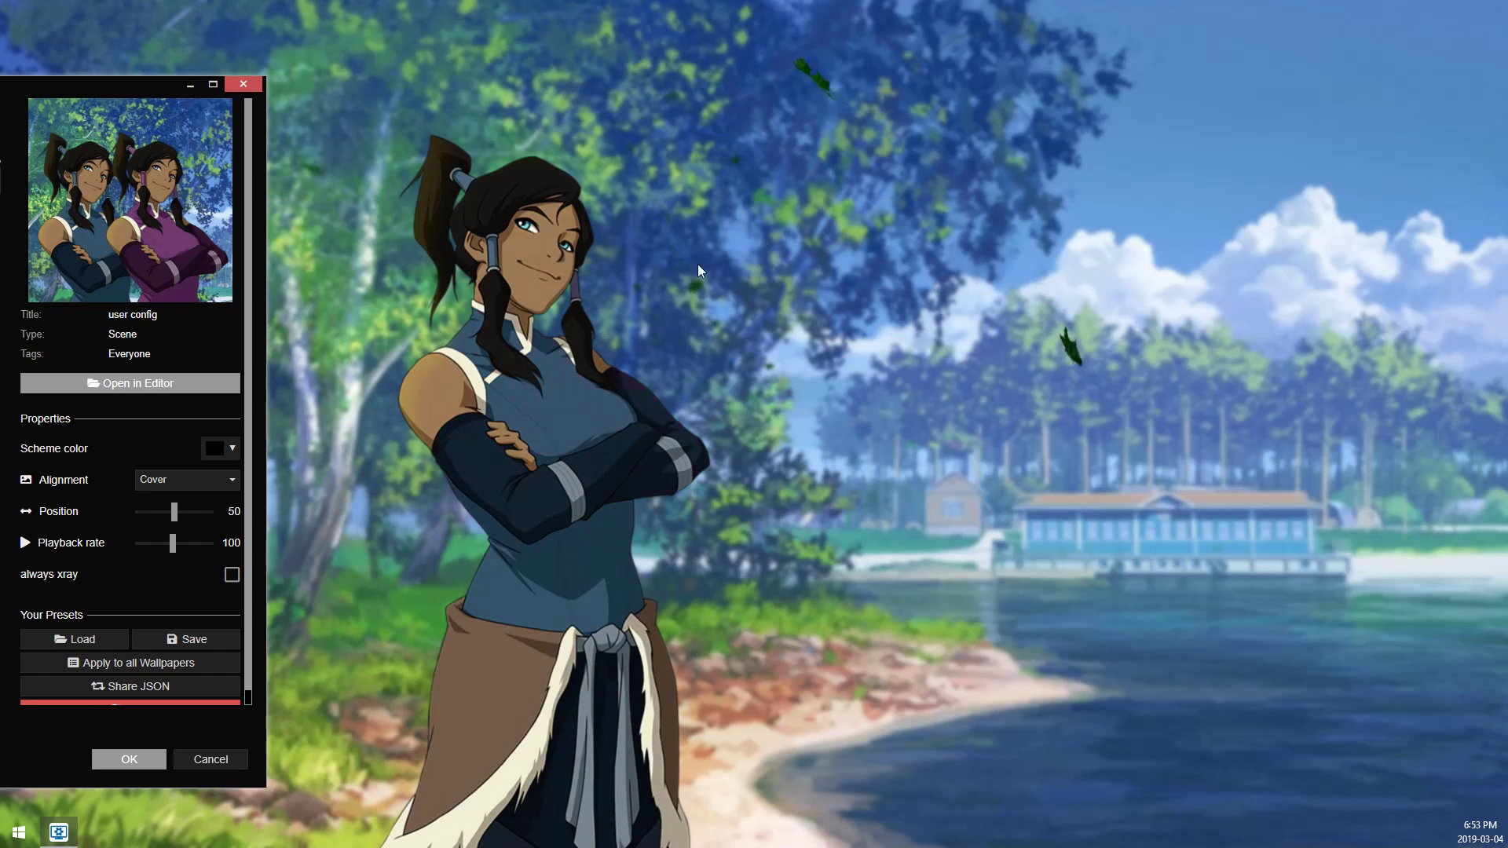
left_click(230, 574)
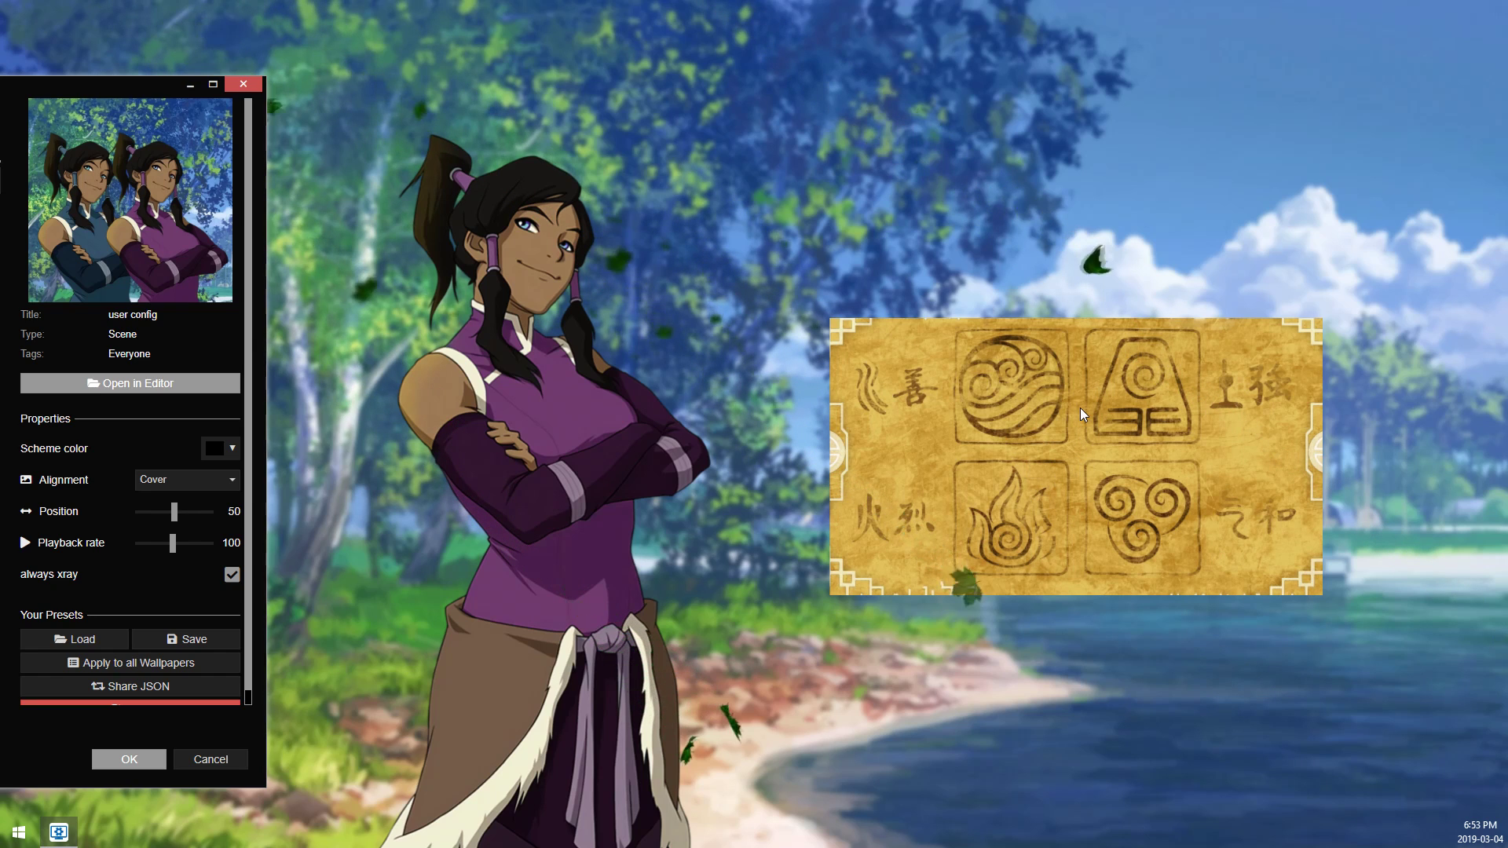
left_click(231, 577)
left_click(231, 577)
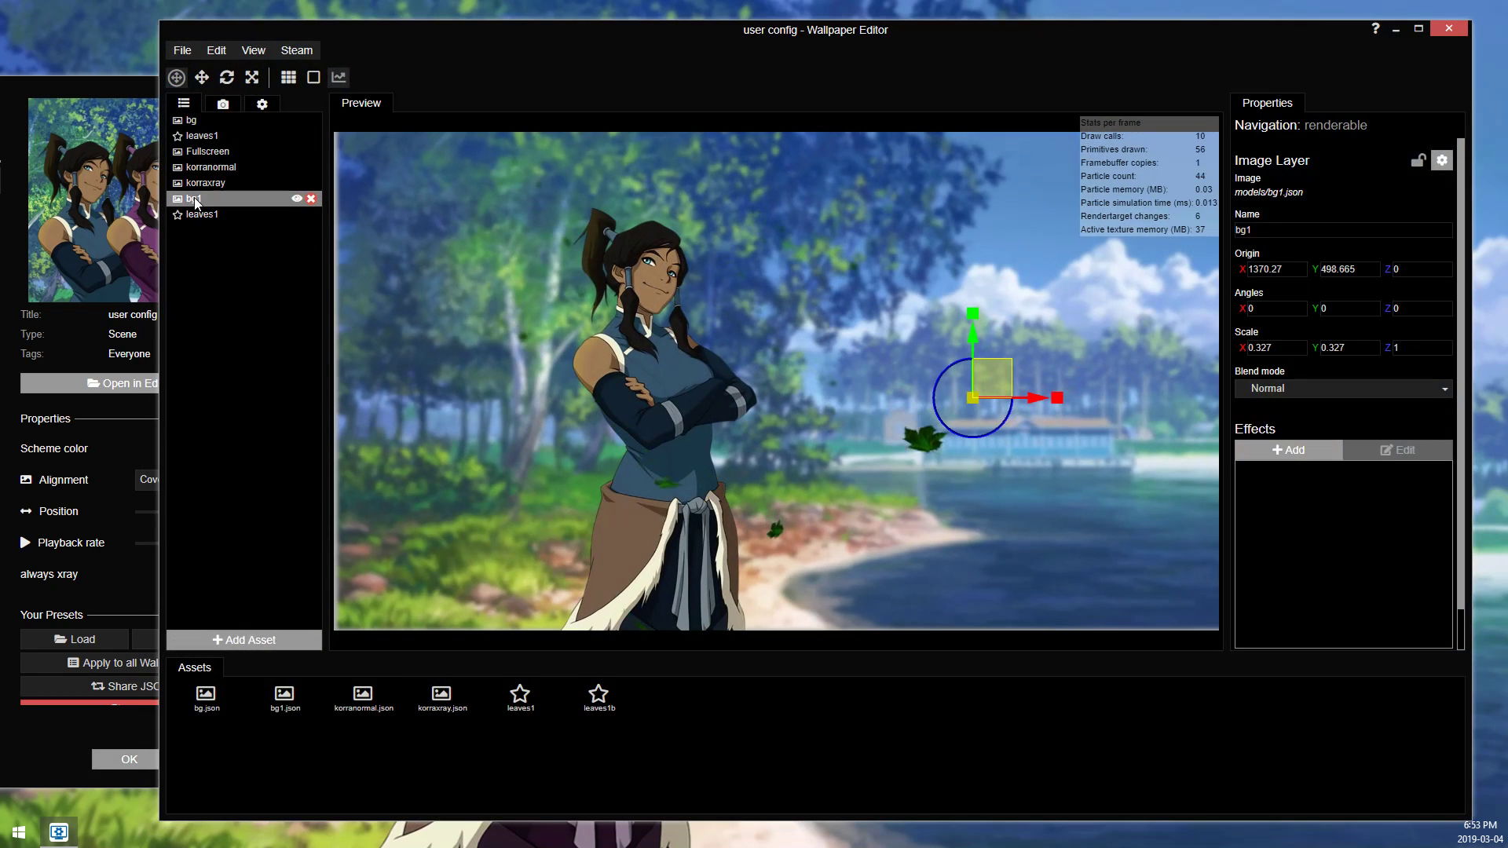
Step: Select the korranormal layer to show its X-Ray effect settings
left_click(220, 168)
left_click(217, 182)
left_click(206, 197)
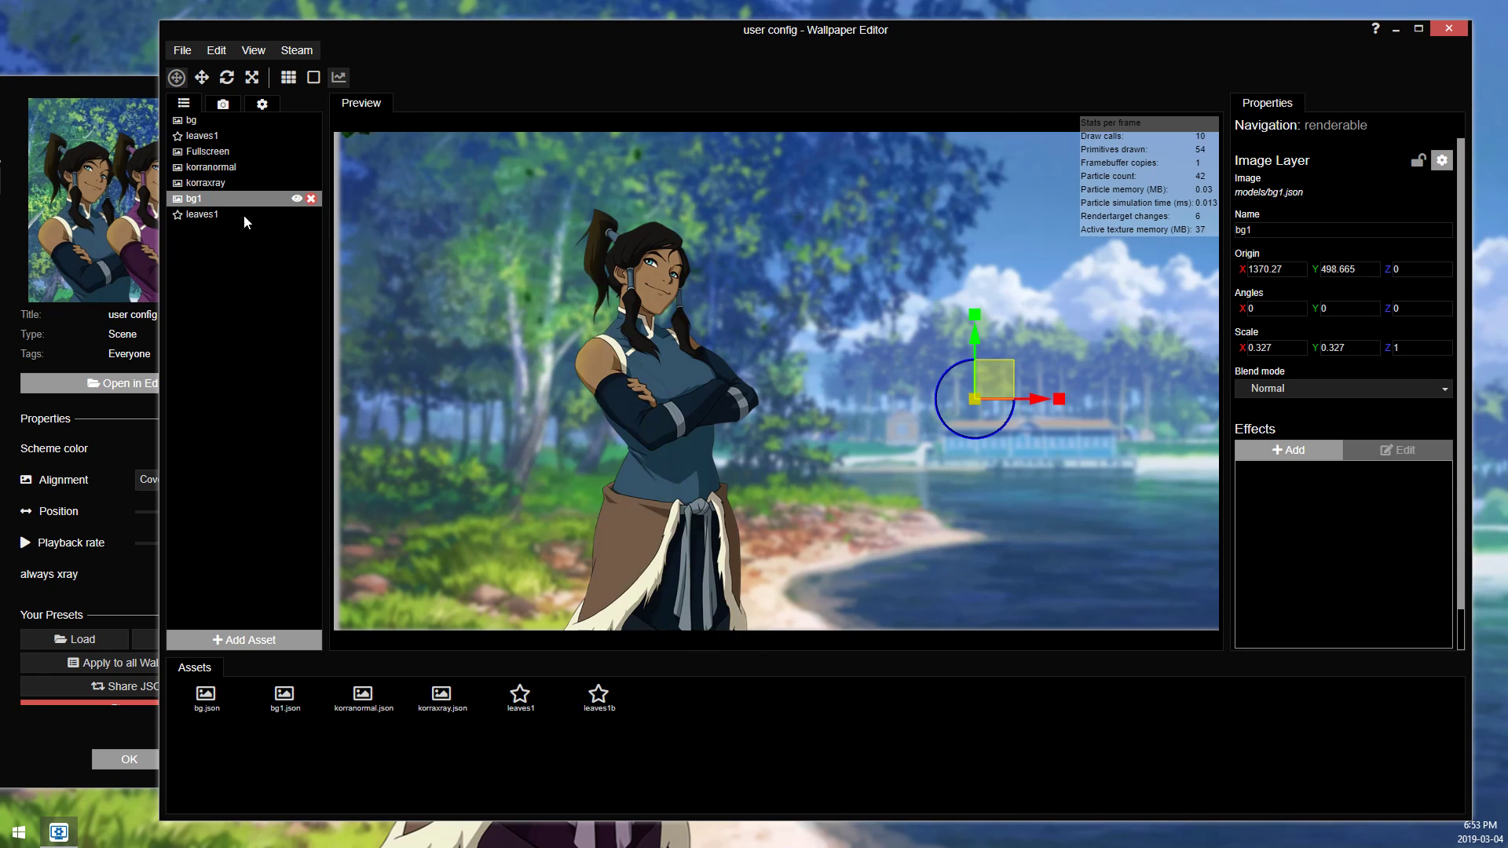
left_click(280, 167)
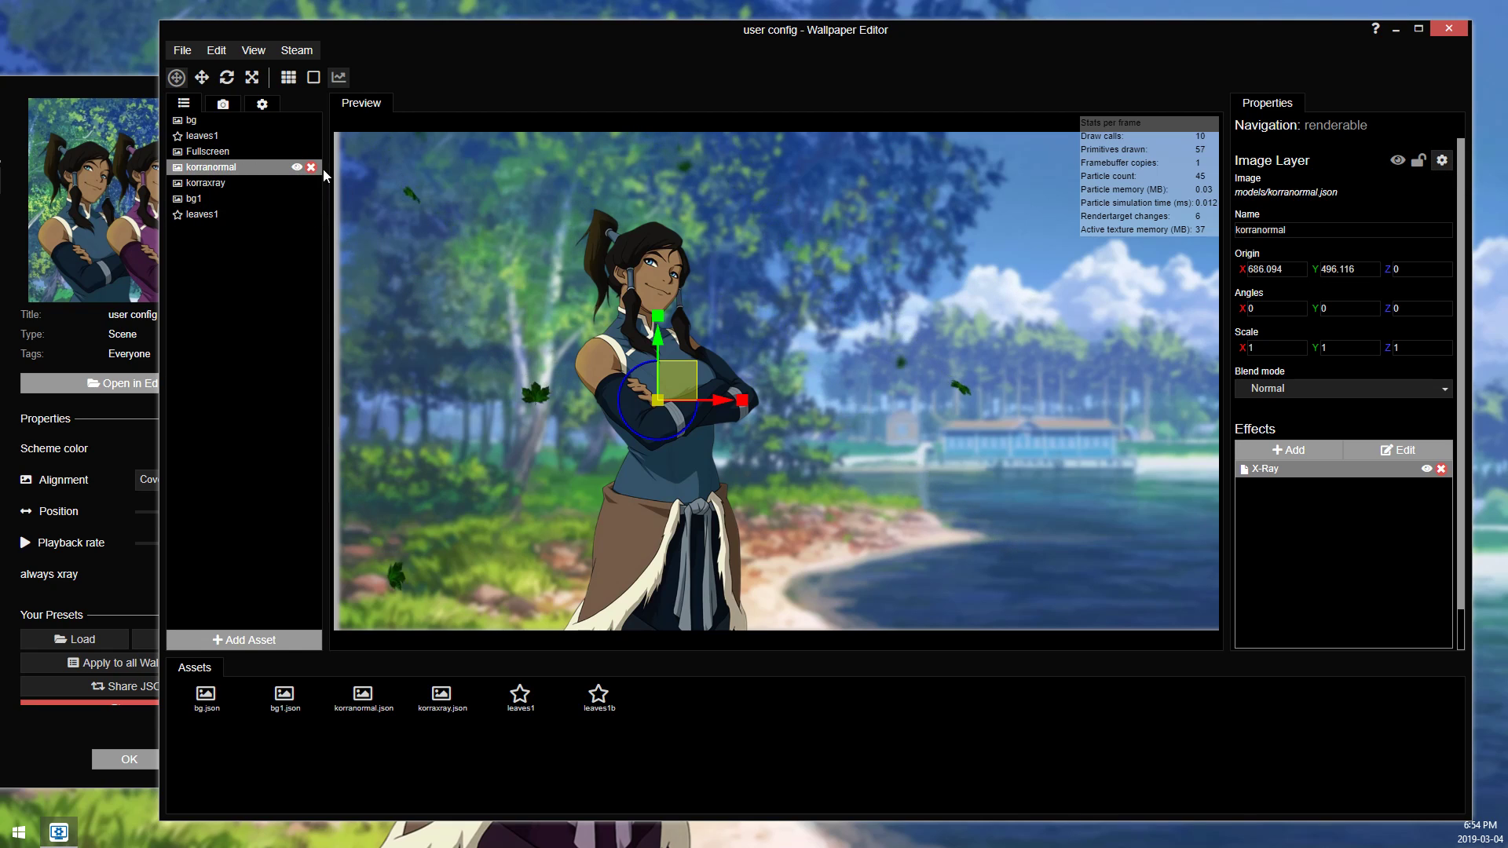
Step: Bind korranormal to a new checkbox property 'xray layer', default on
left_click(1448, 167)
left_click(1349, 181)
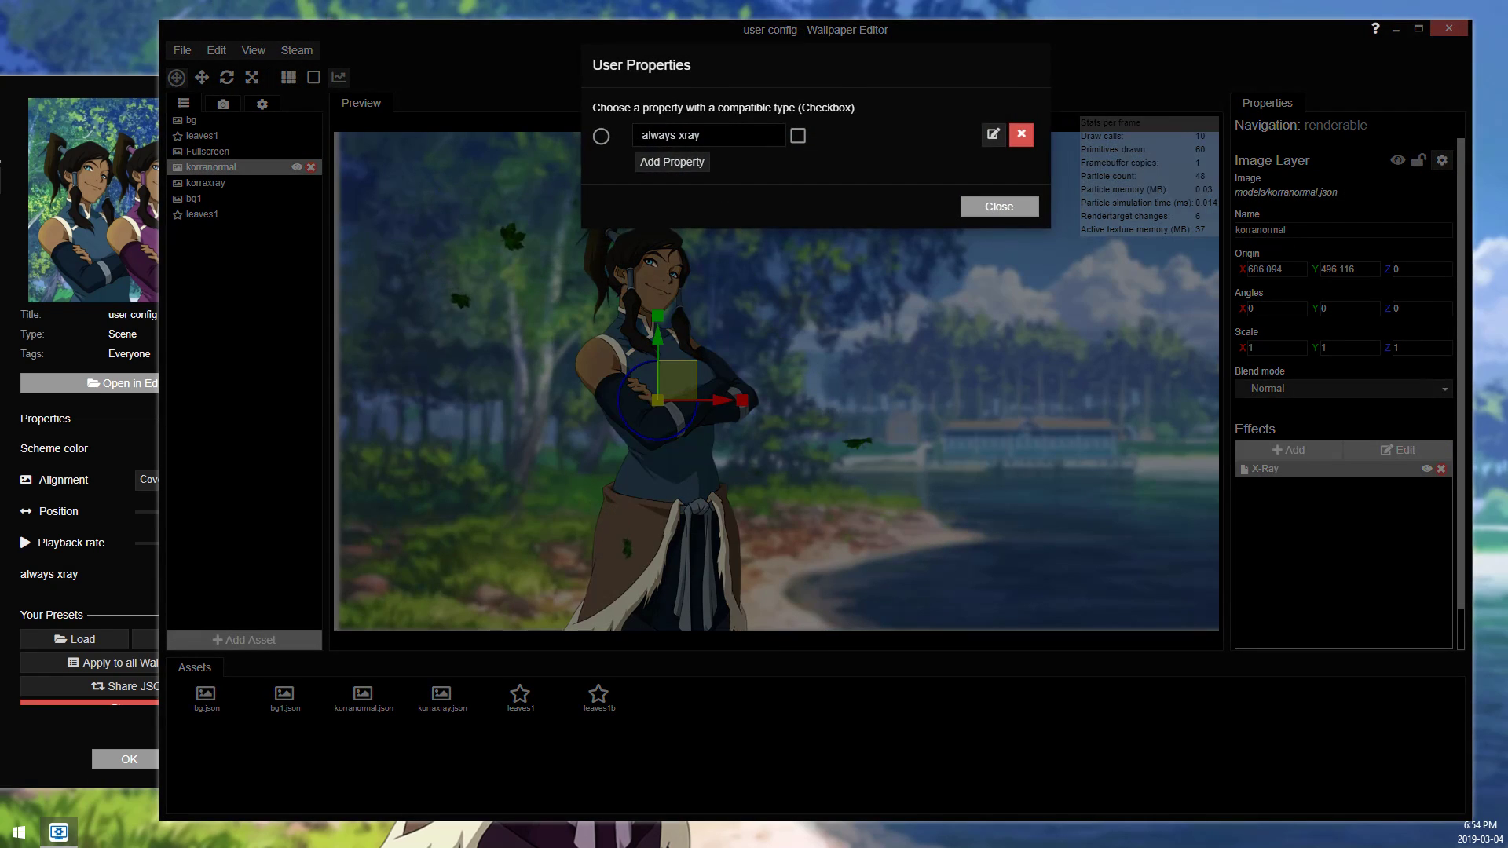
left_click(701, 165)
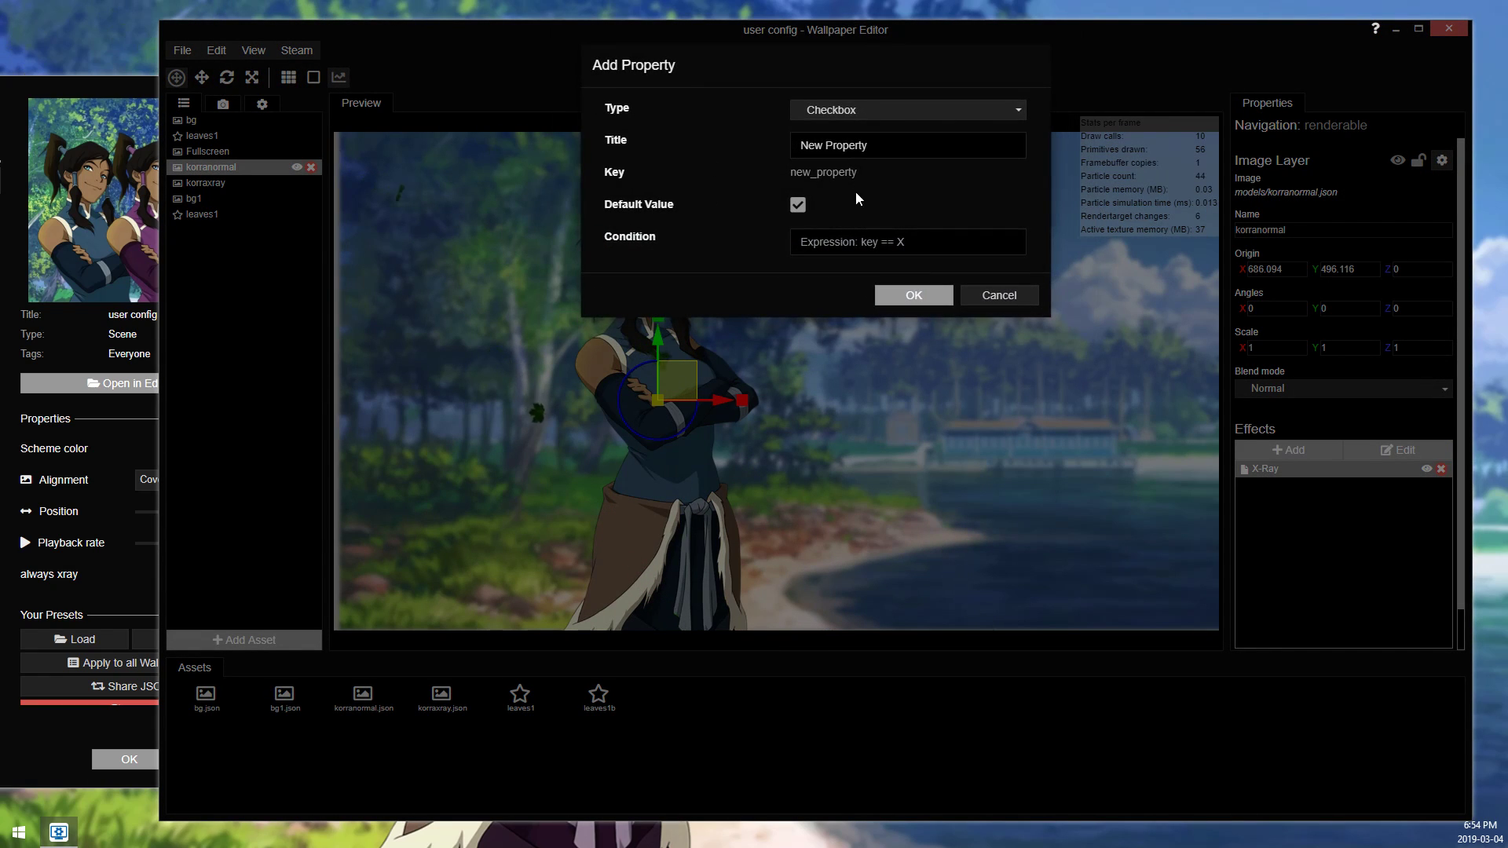
type("xray layer")
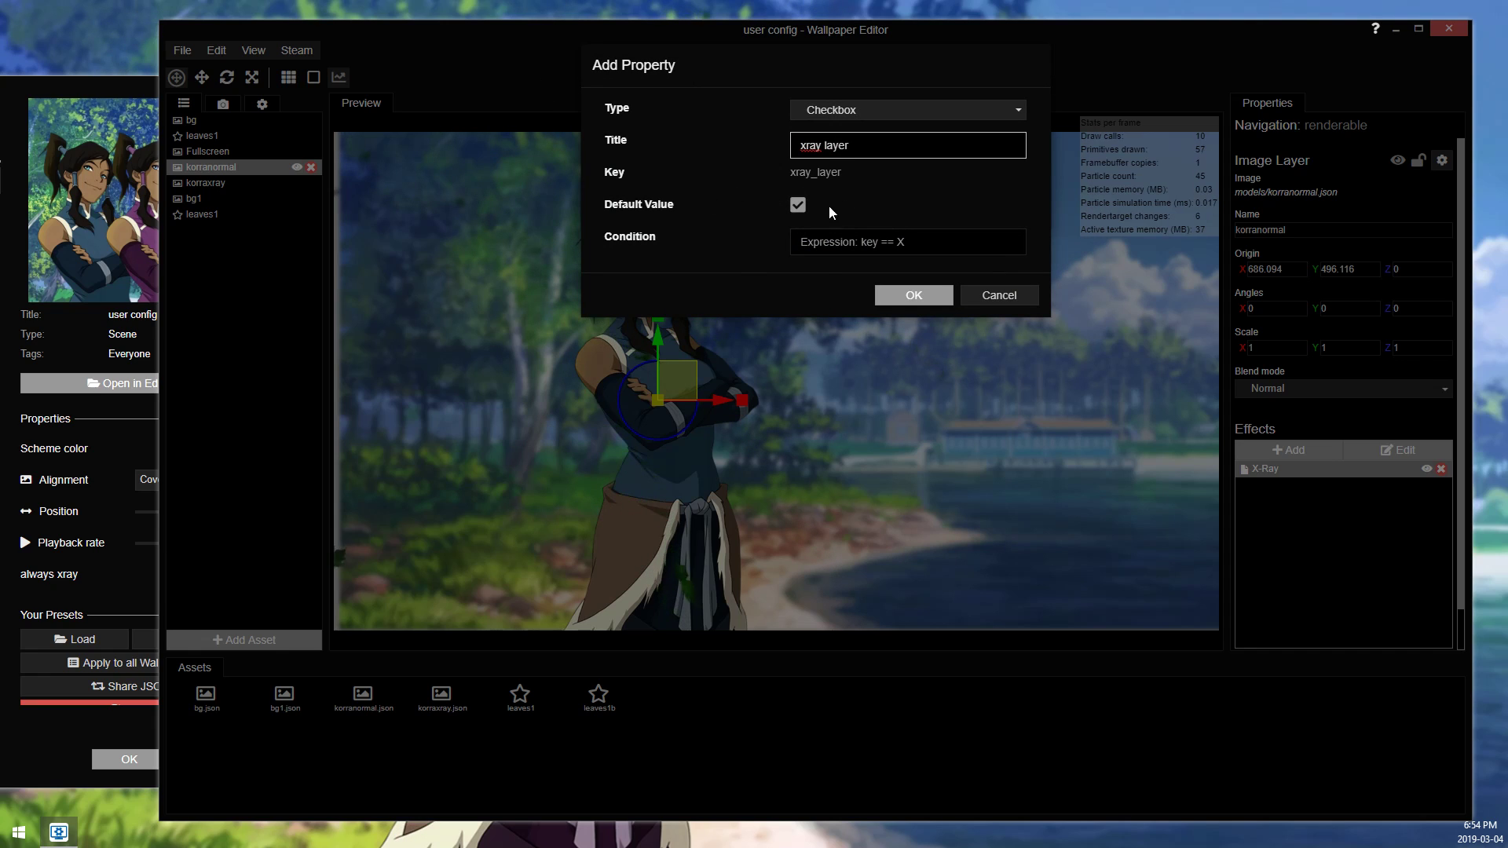
left_click(911, 296)
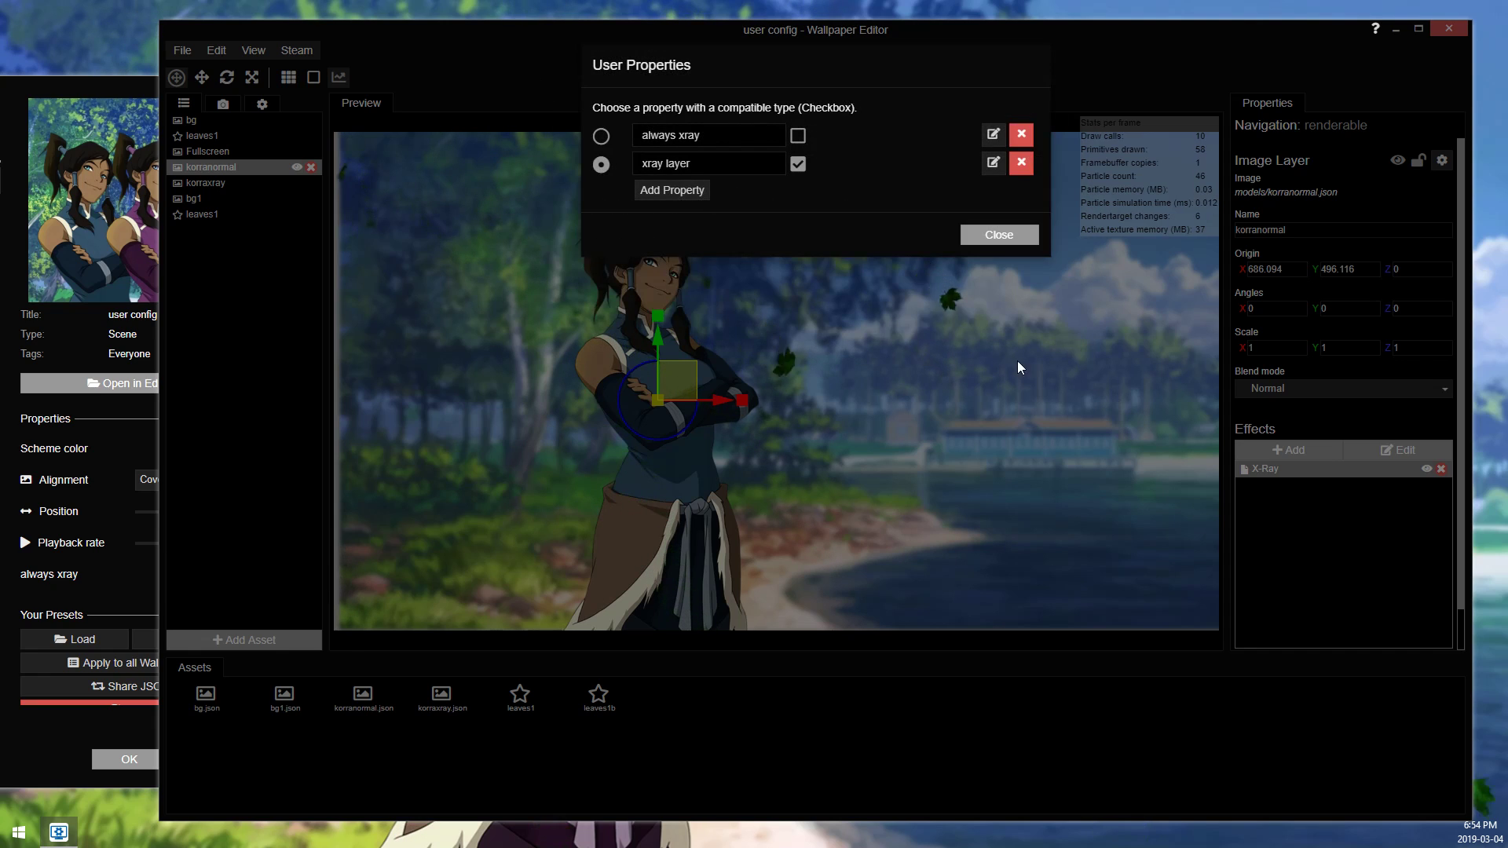
left_click(1009, 235)
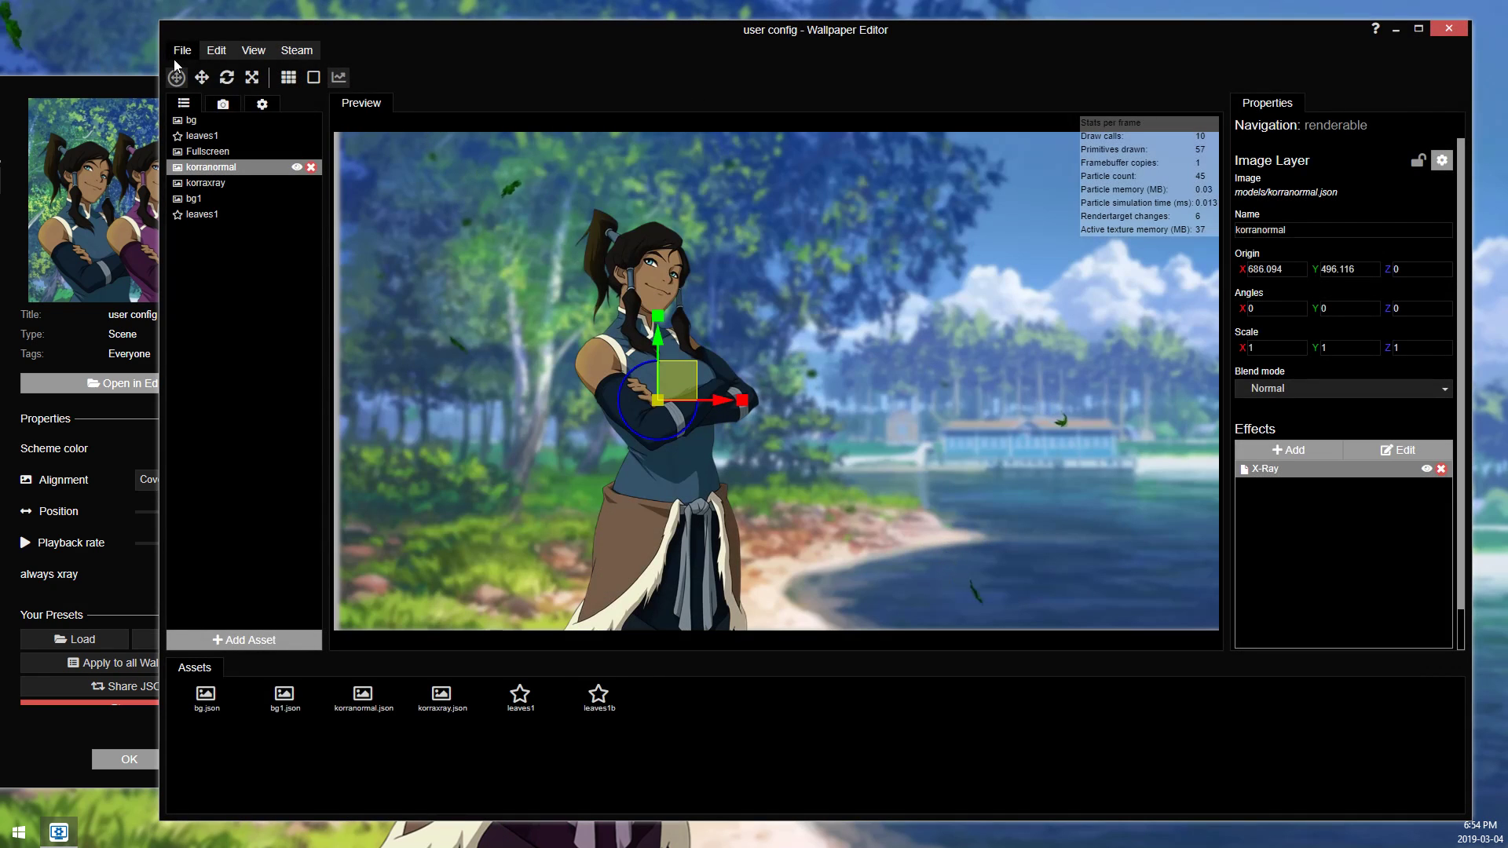
Step: Save the project and apply it as the wallpaper
left_click(181, 52)
left_click(211, 134)
left_click(182, 50)
left_click(205, 174)
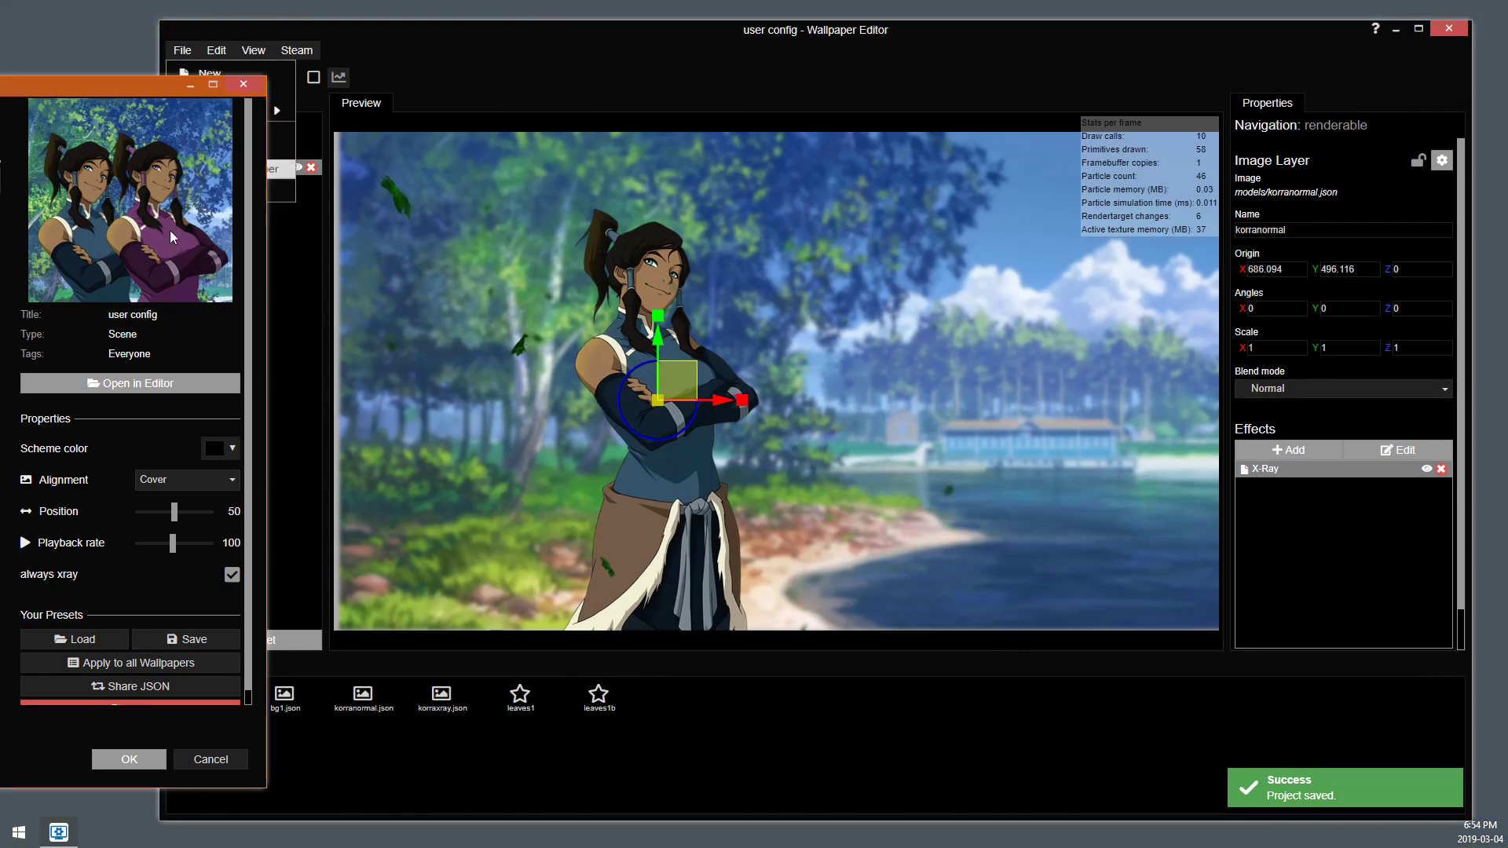
Step: Toggle always xray and xray layer on the live wallpaper, leaving both off, then return to the editor
left_click(1395, 29)
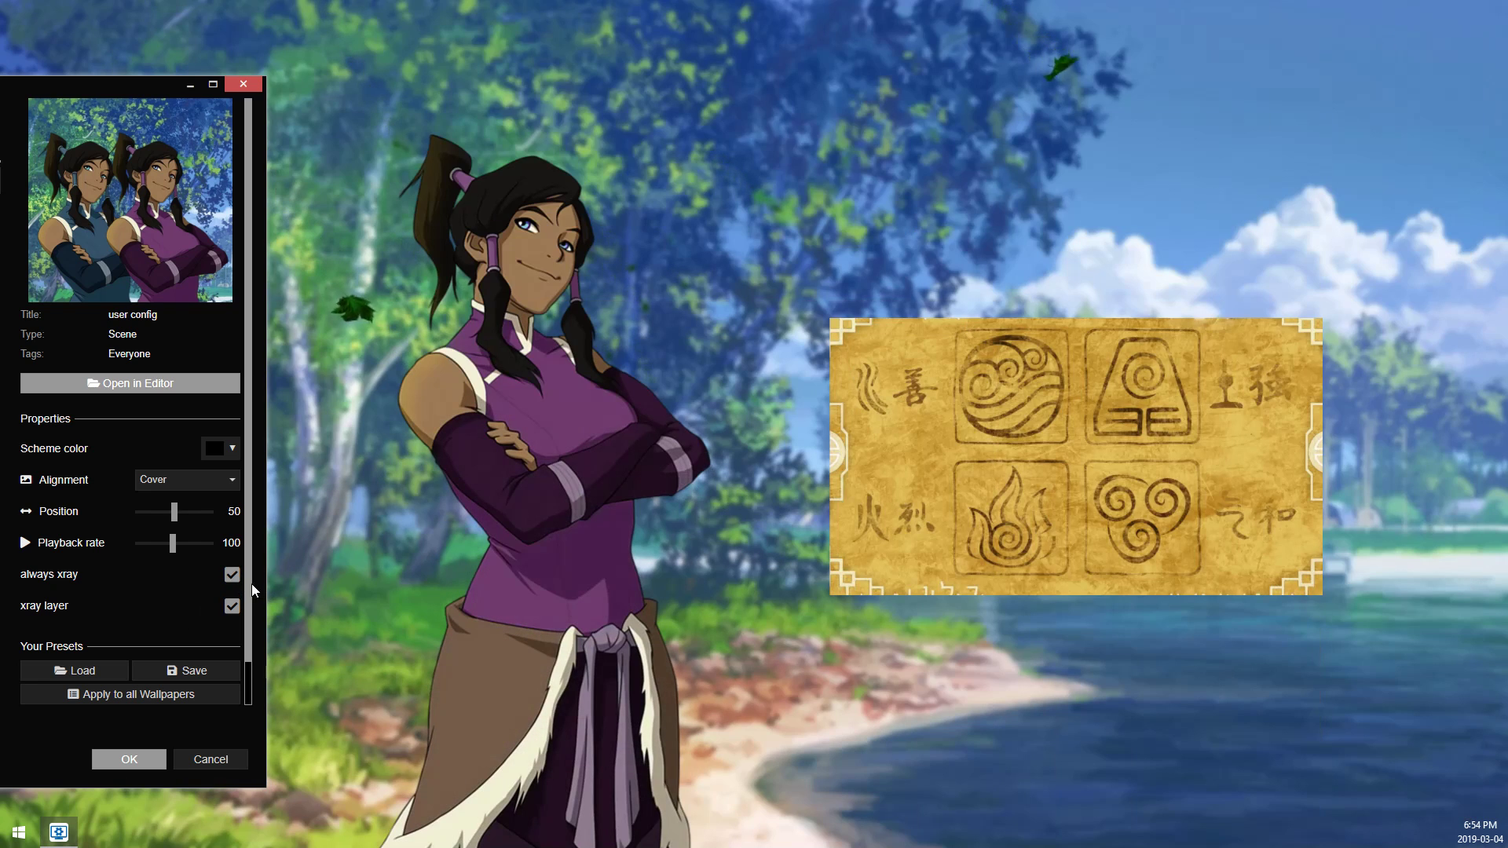
left_click(228, 578)
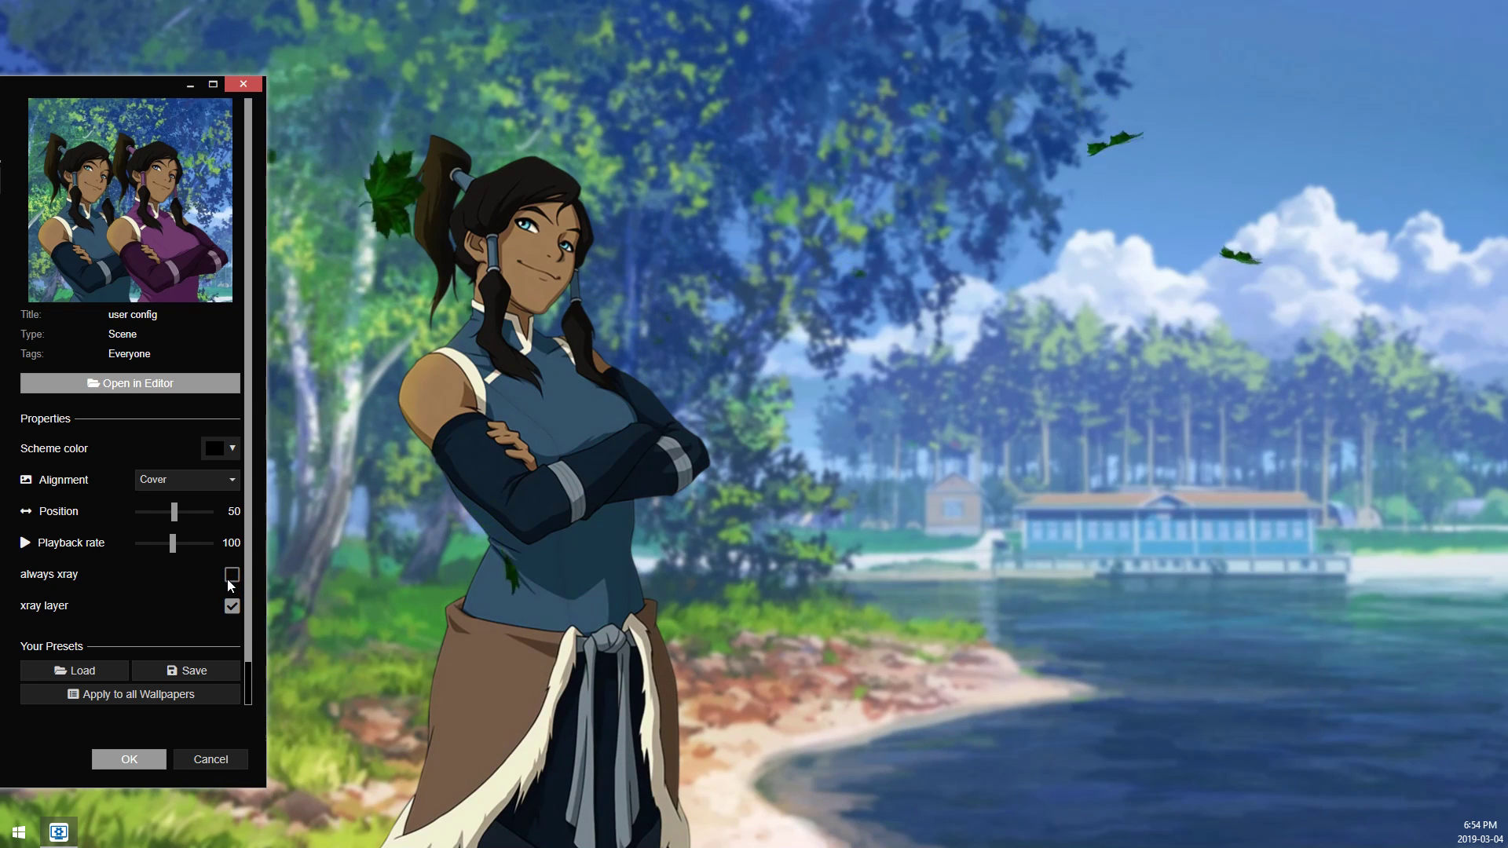
left_click(233, 603)
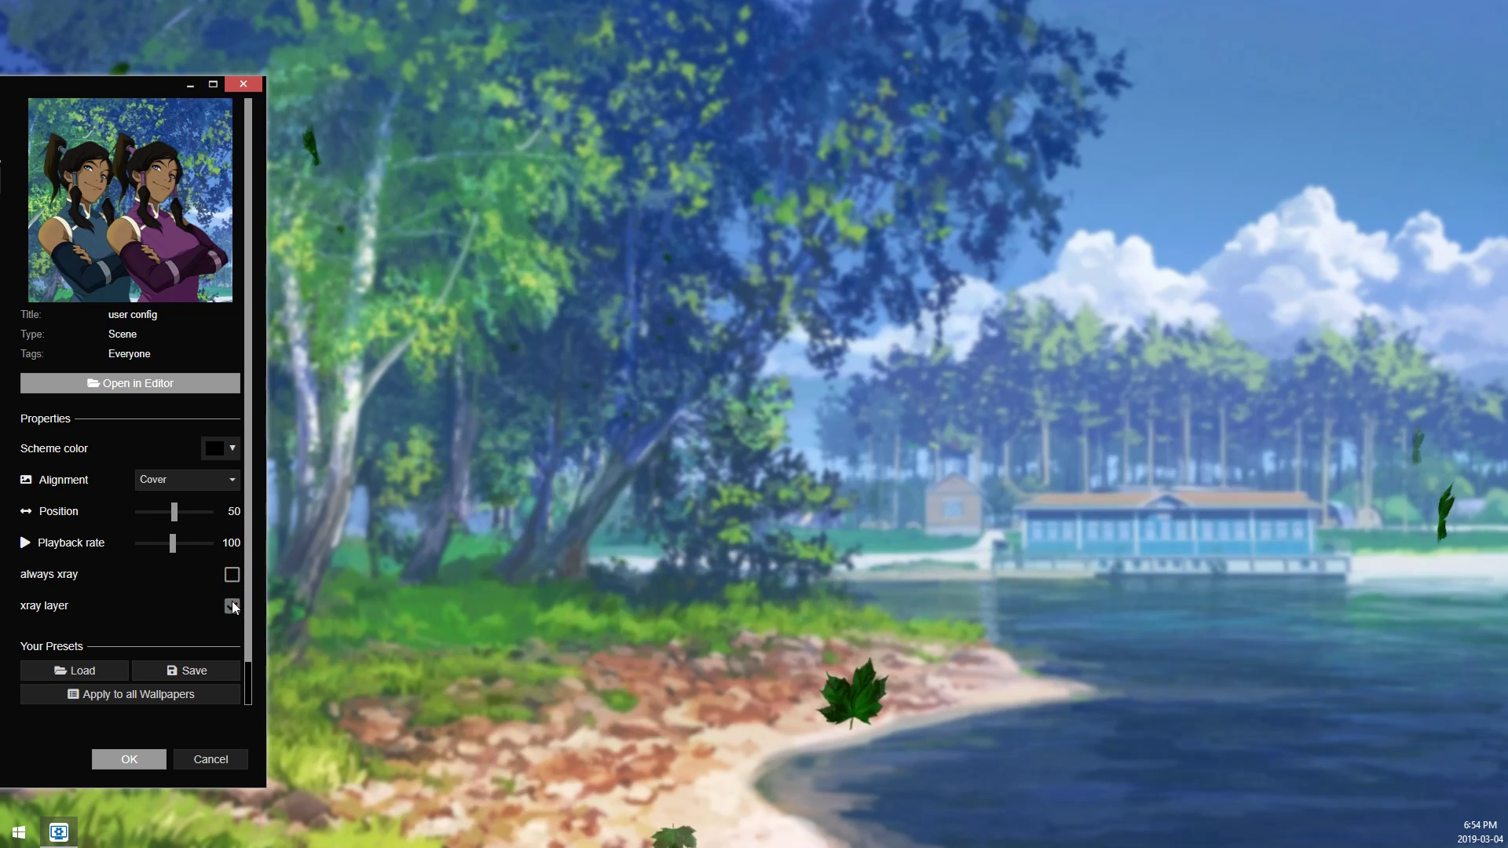
left_click(231, 574)
left_click(232, 575)
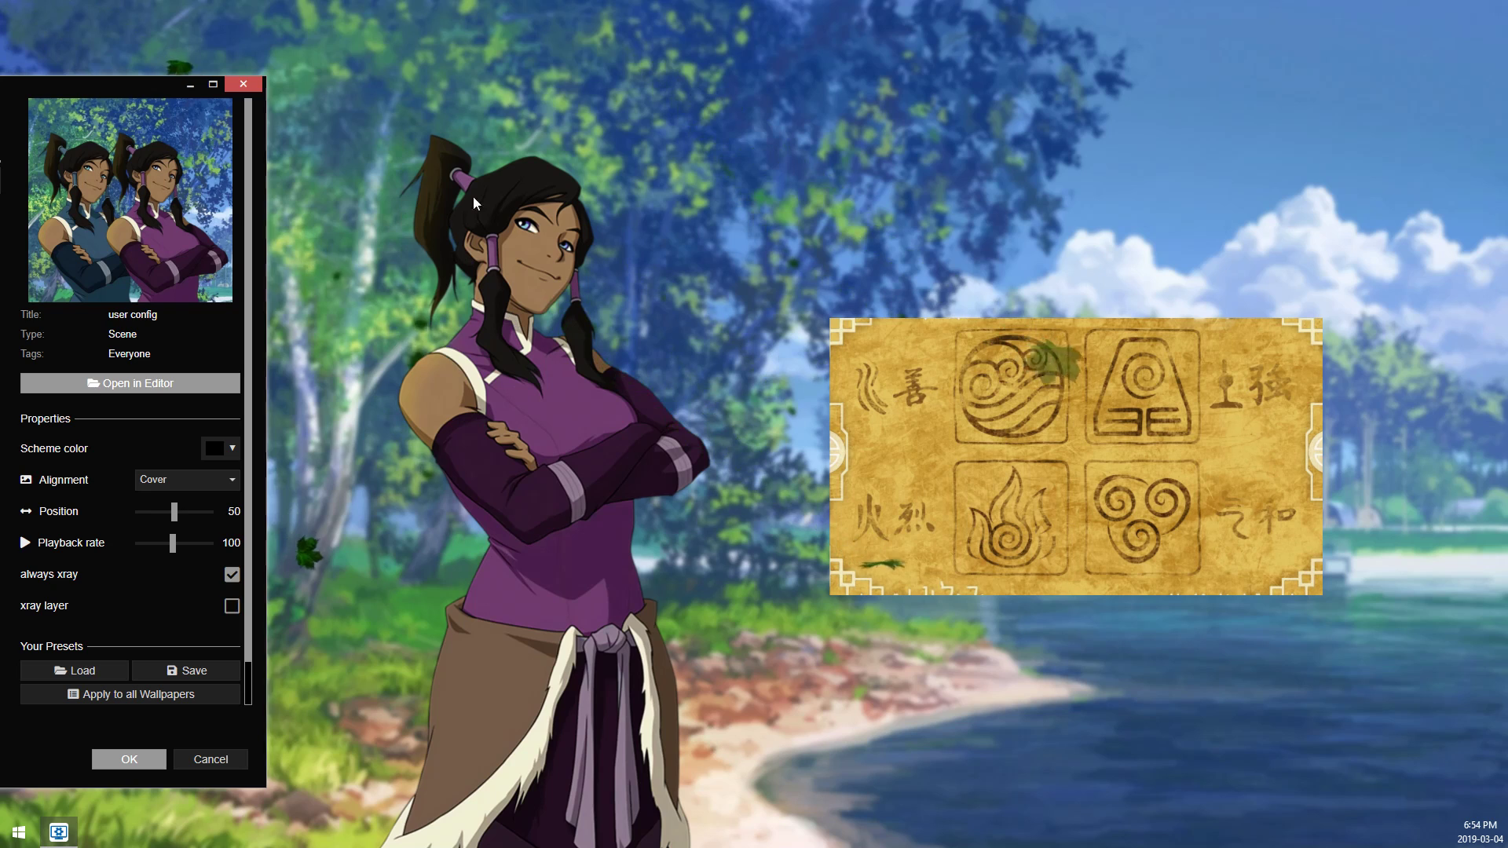
left_click(229, 607)
left_click(234, 576)
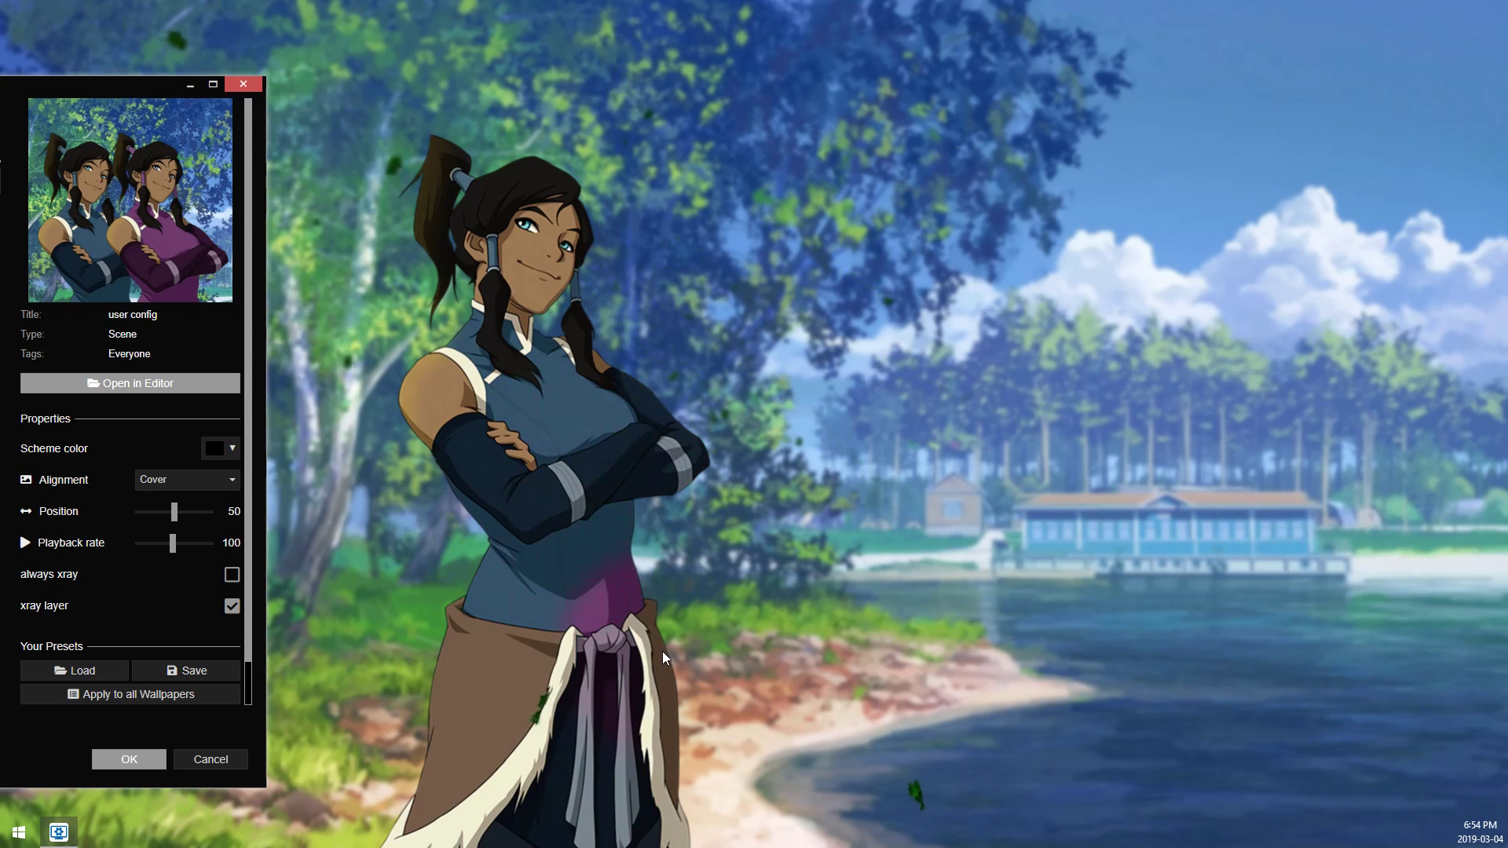
left_click(232, 574)
left_click(231, 605)
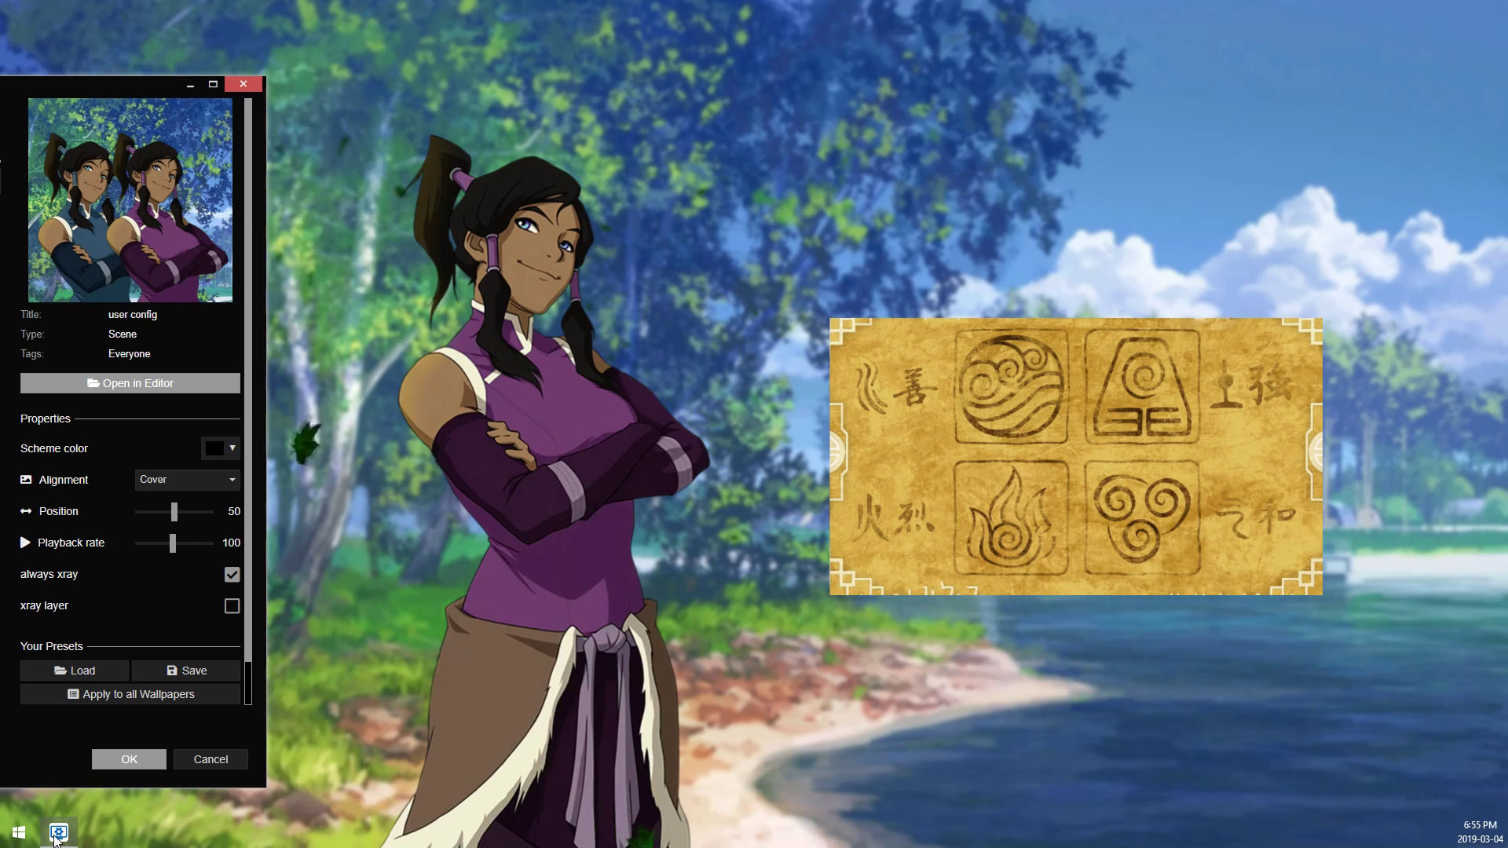
left_click(232, 605)
left_click(232, 574)
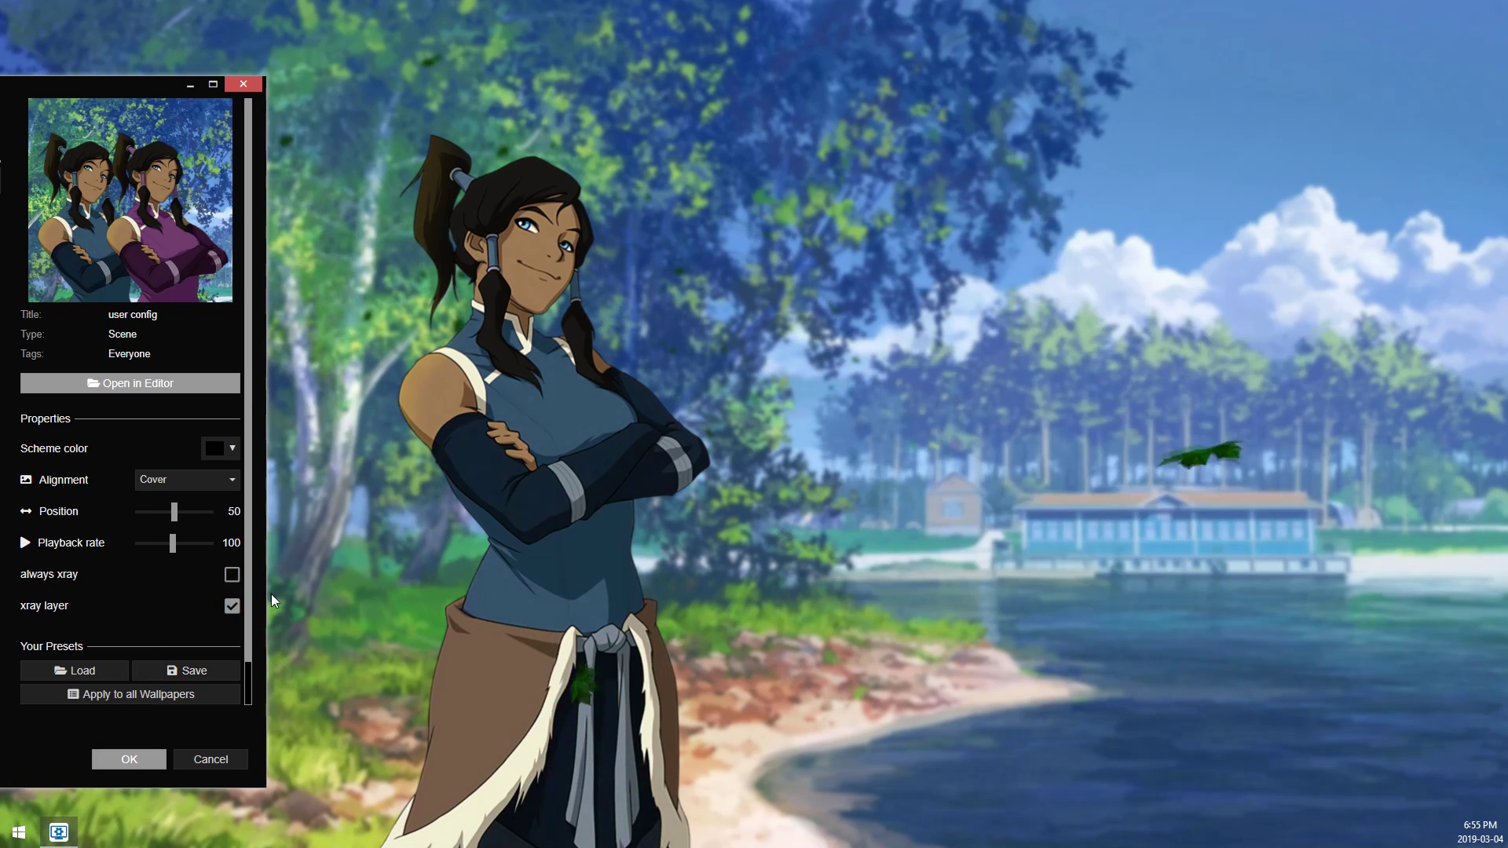
left_click(231, 606)
left_click(59, 831)
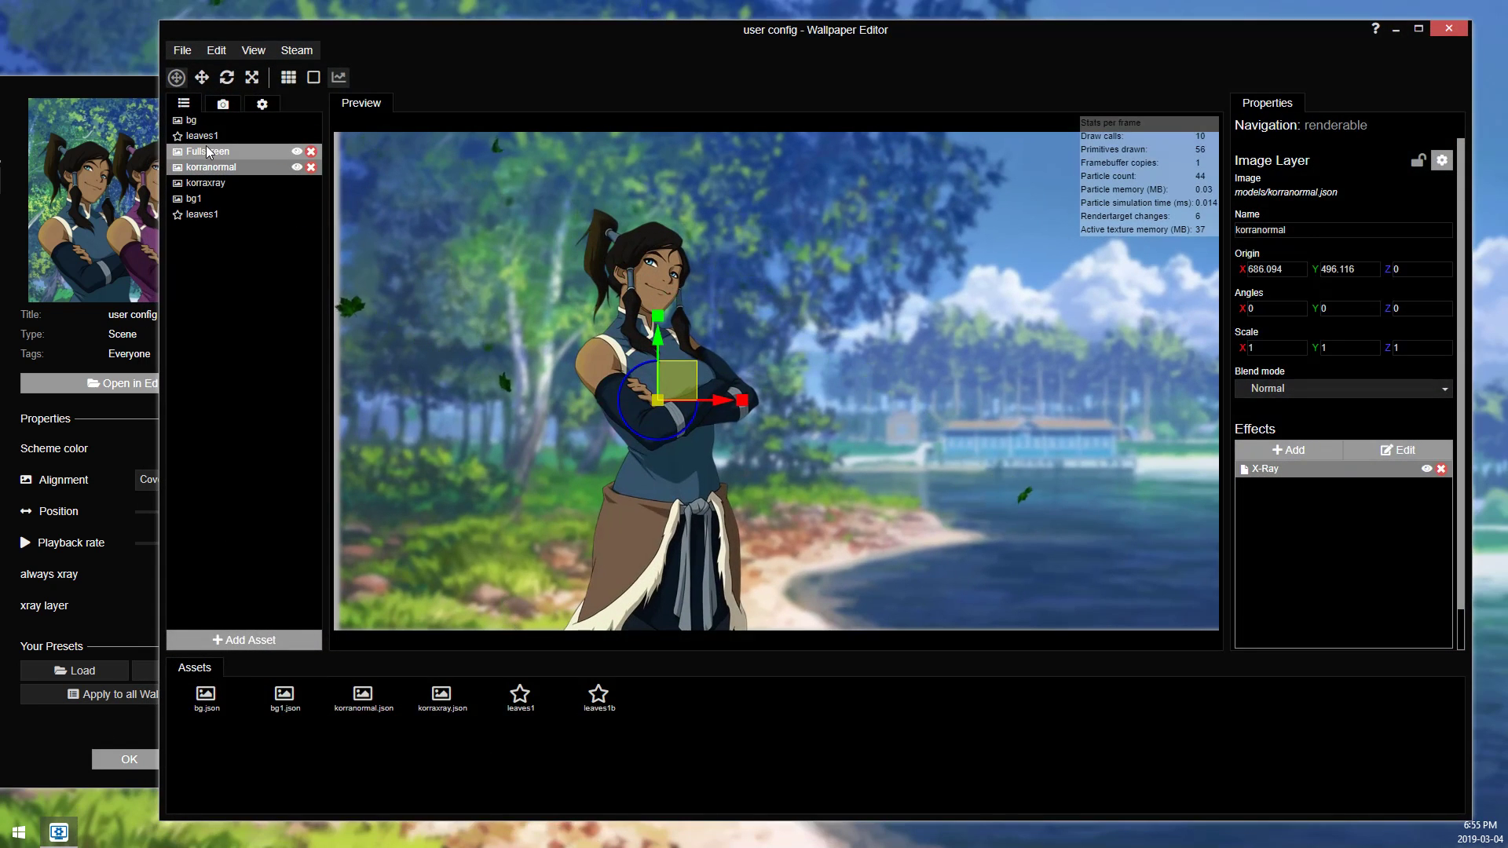
Step: Delete the Fullscreen layer and its Blur (precise) effect, then select the bg layer
left_click(206, 136)
left_click(214, 151)
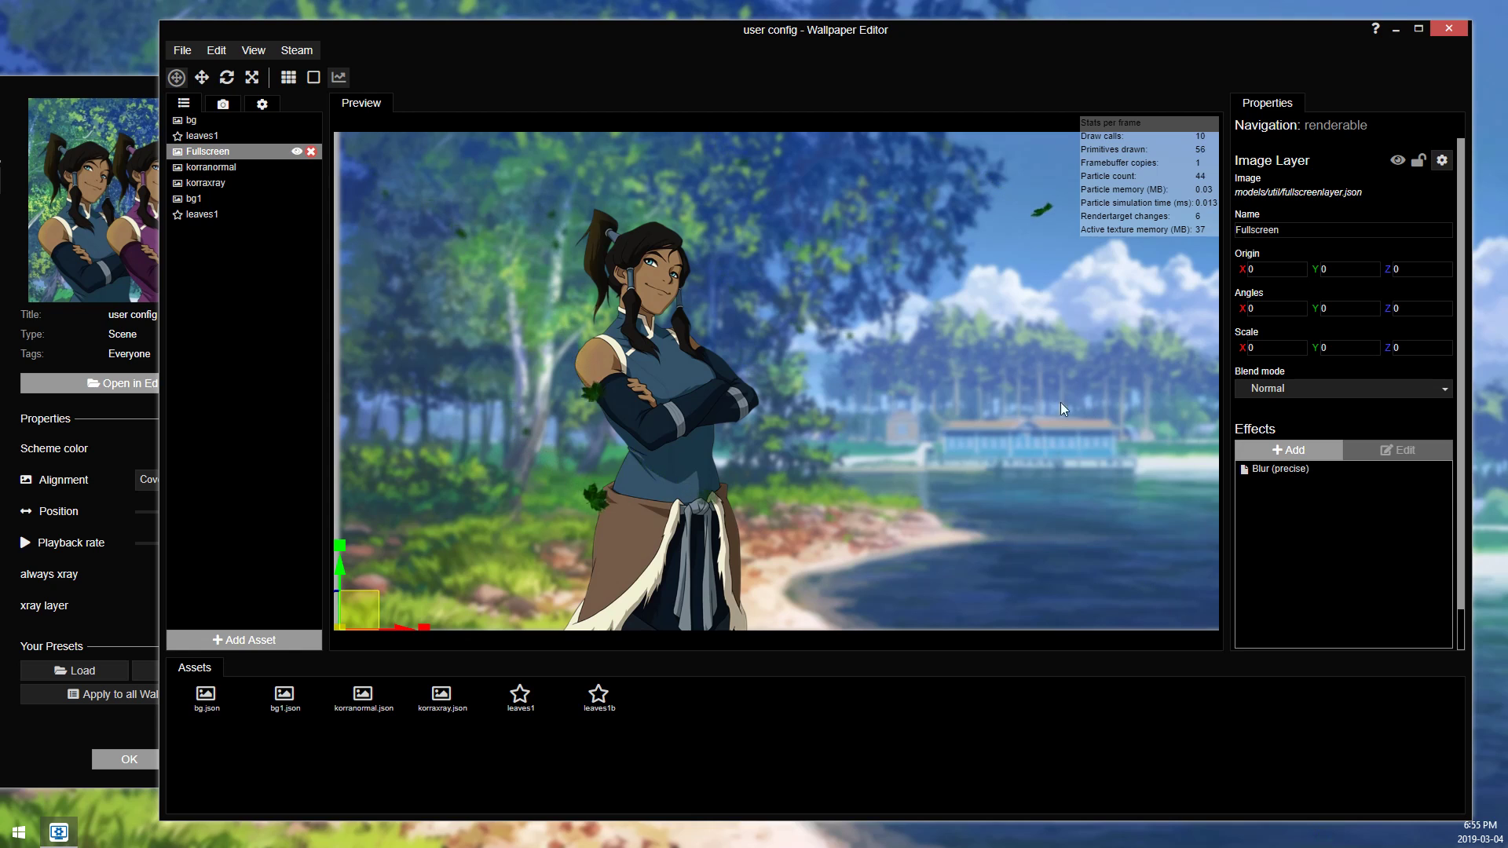
left_click(311, 151)
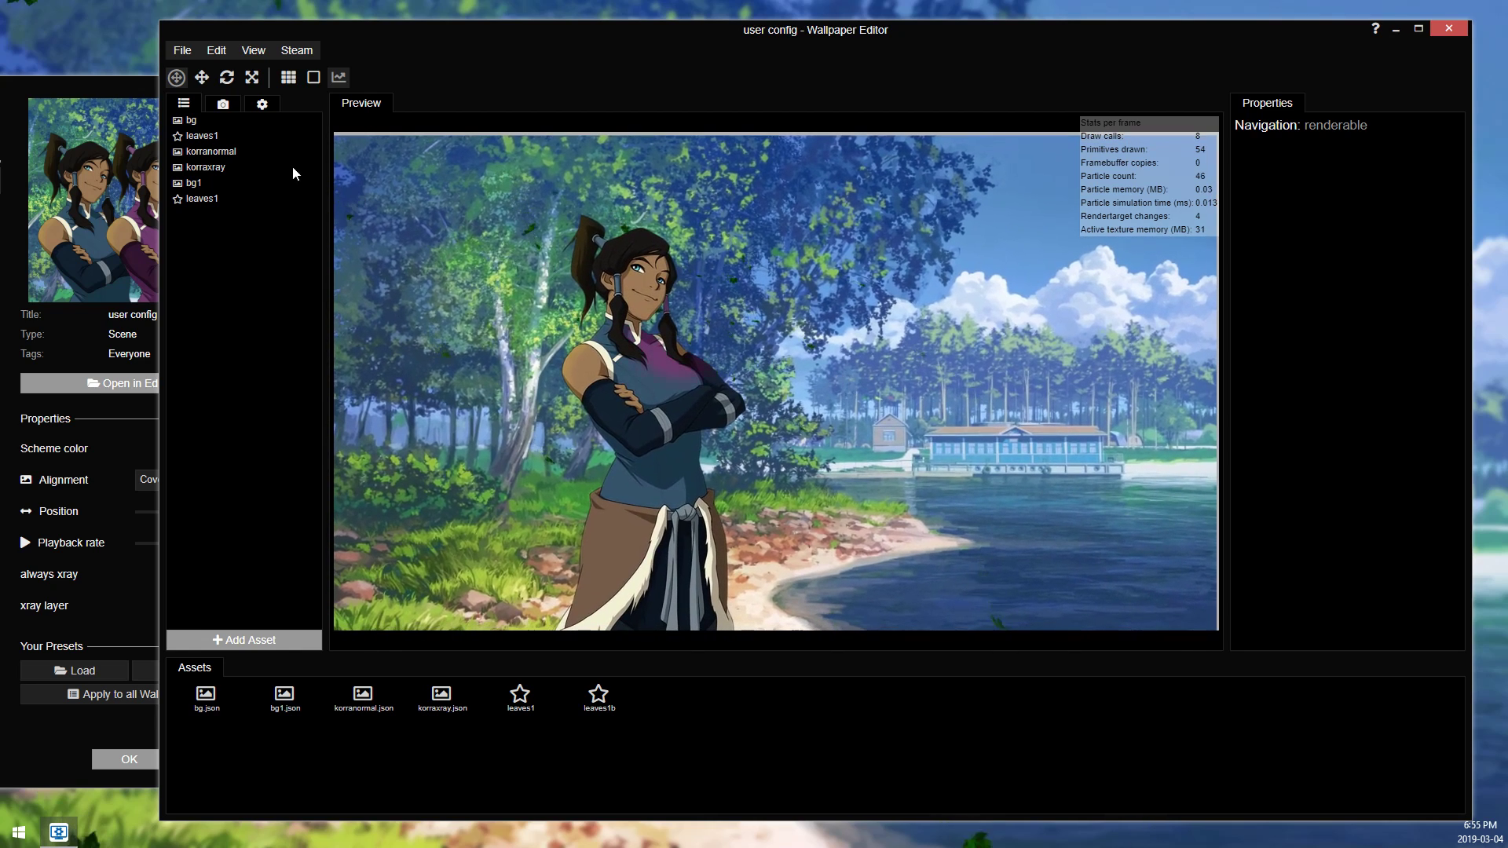
left_click(235, 122)
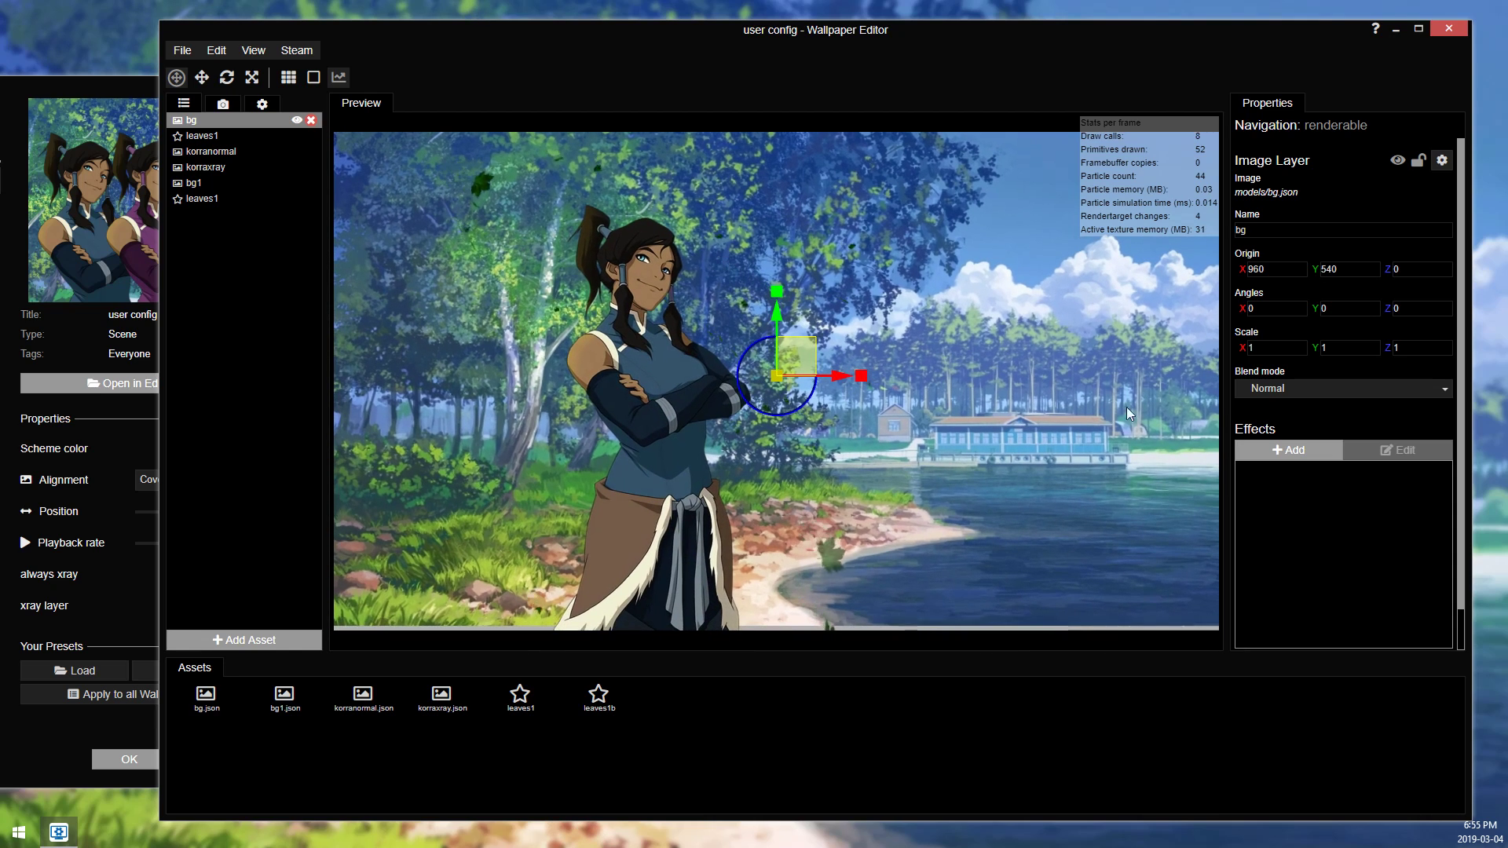
Step: Add a Blur (precise) effect to bg with a 13x13 kernel and scale 1.13
key("ctrl+s")
left_click(1287, 450)
left_click(667, 281)
double_click(666, 283)
left_click(1299, 268)
left_click(1271, 290)
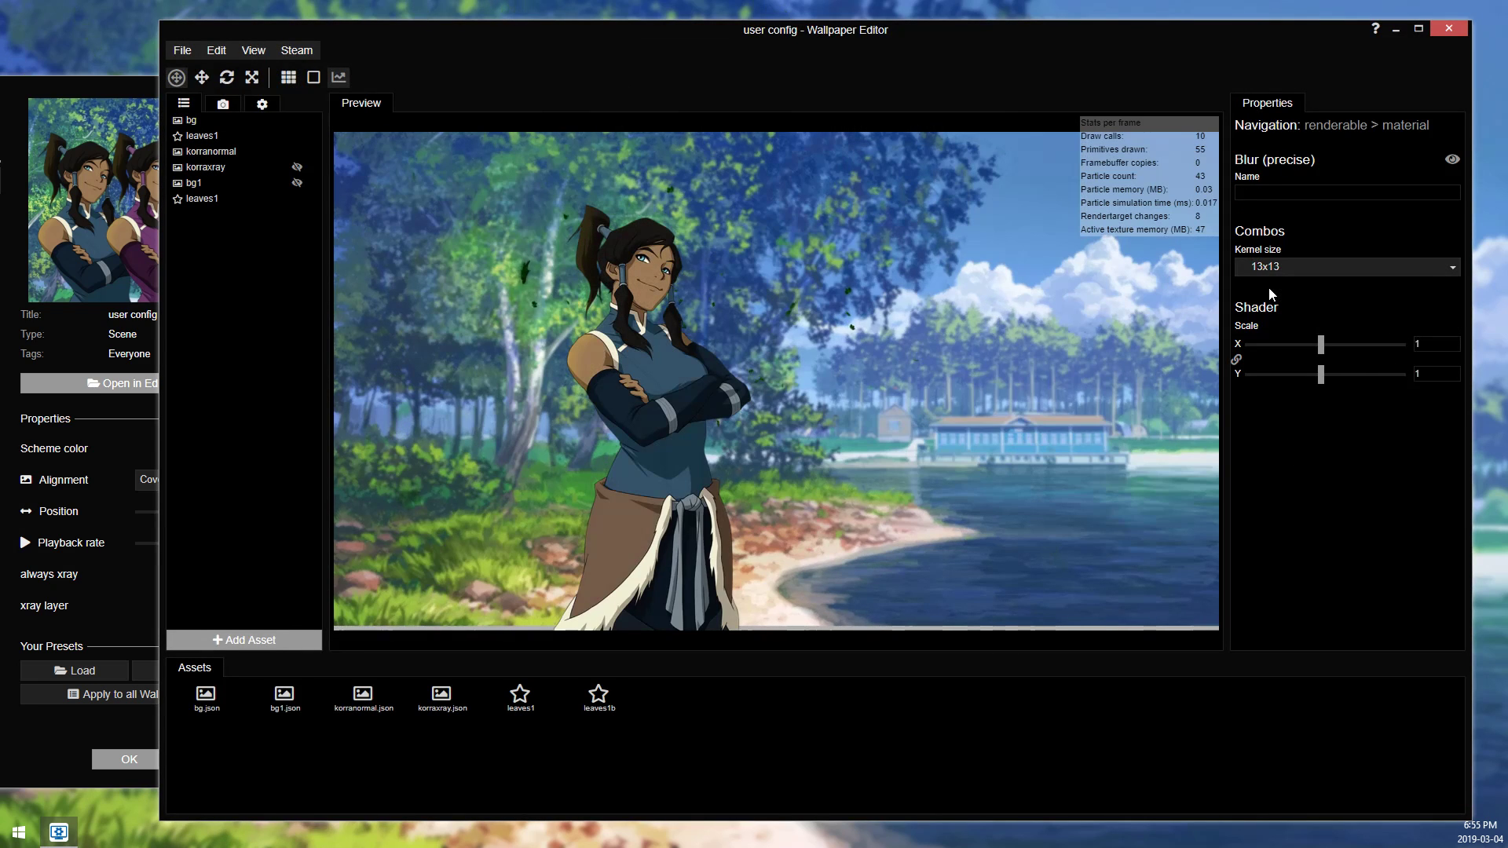
left_click_drag(1324, 352, 1334, 340)
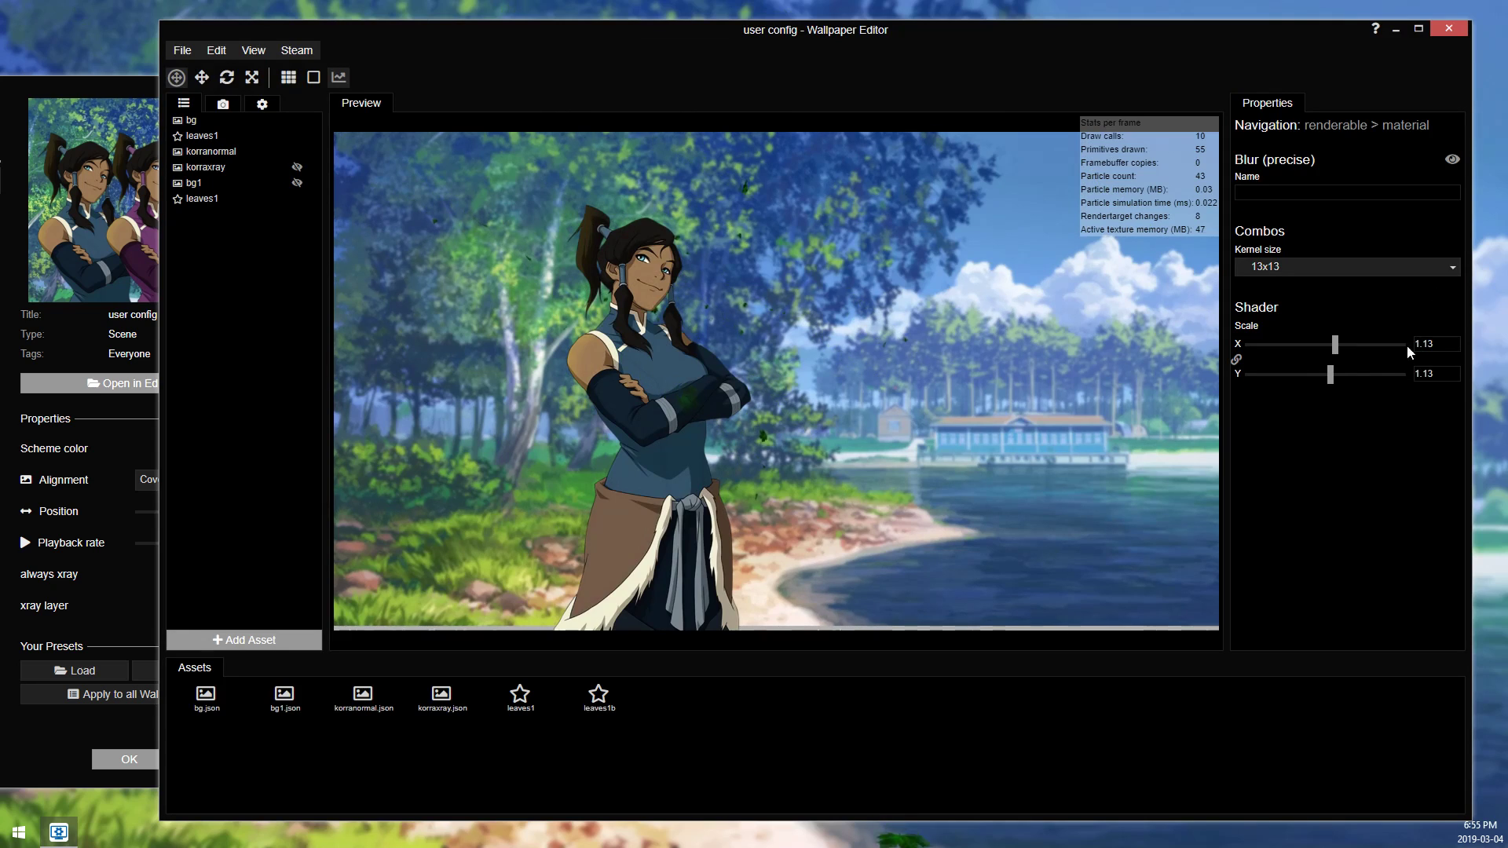
Step: Save the project and review the bg layer's blur settings
scroll(597, 293, "up", 2)
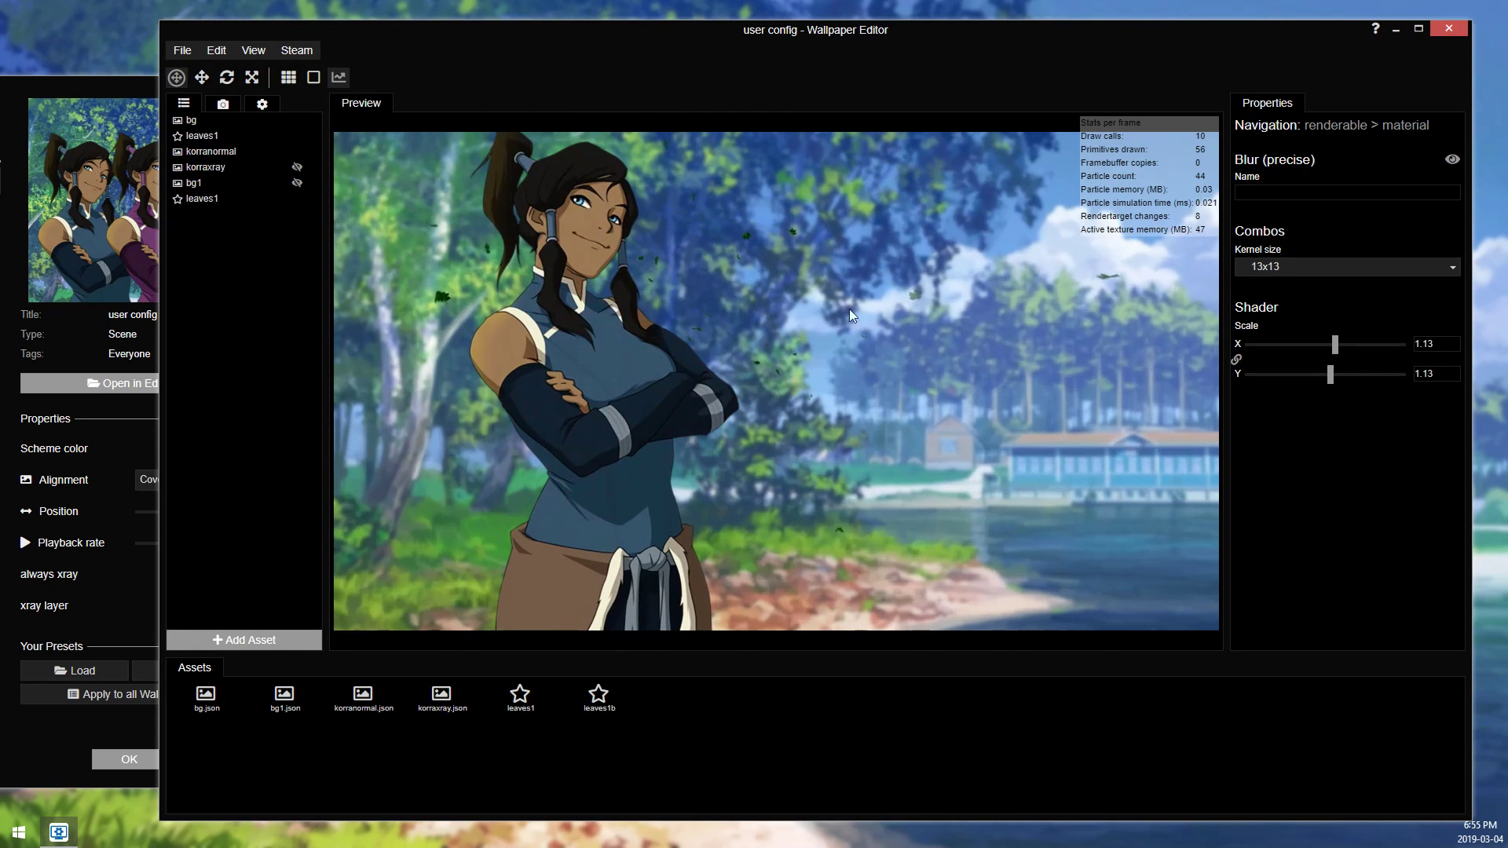
scroll(773, 260, "down", 2)
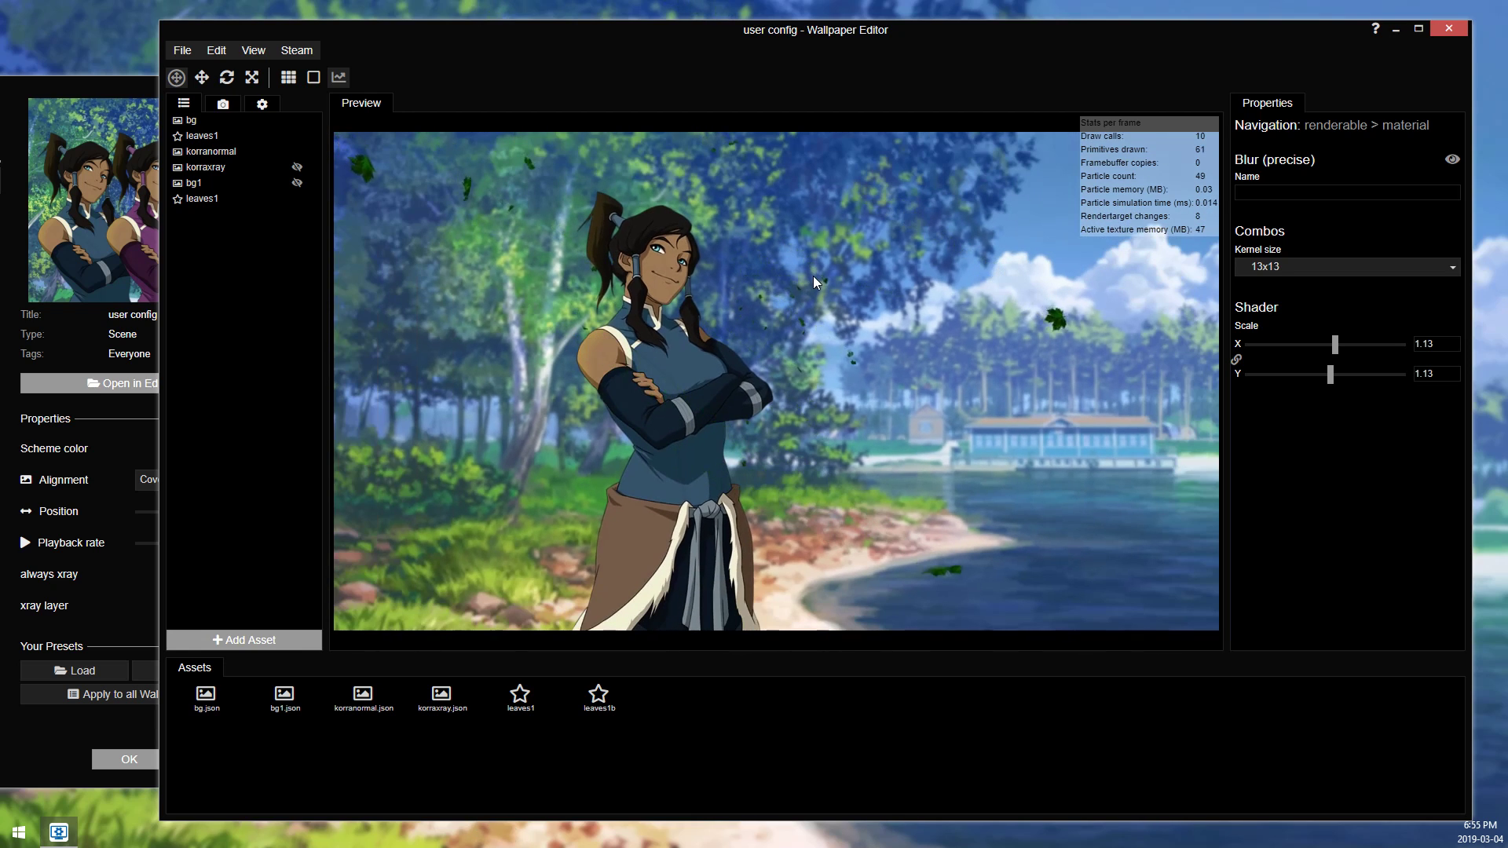
key("ctrl+s")
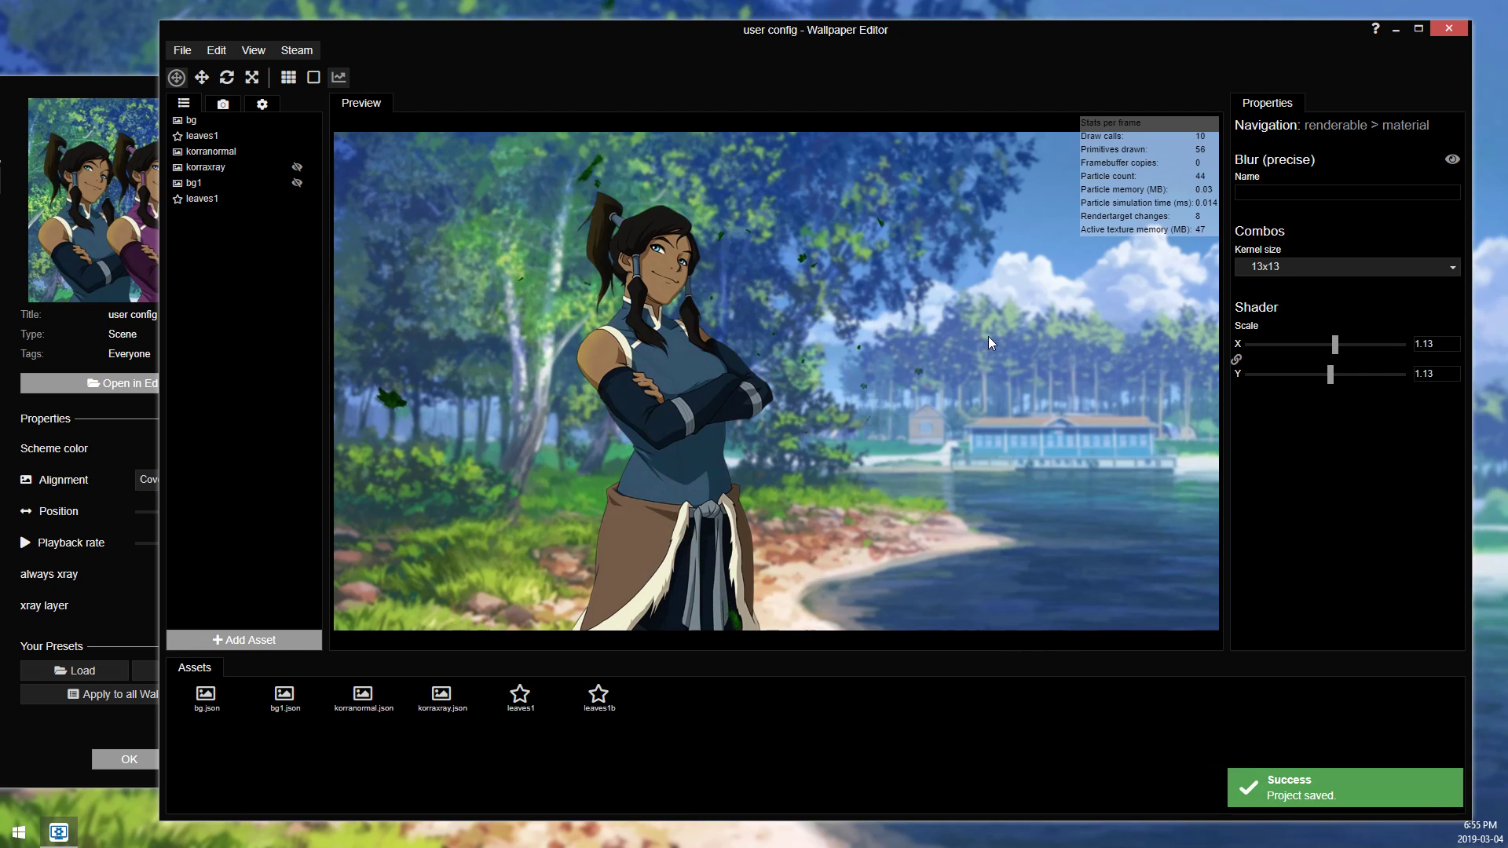
scroll(799, 257, "up", 6)
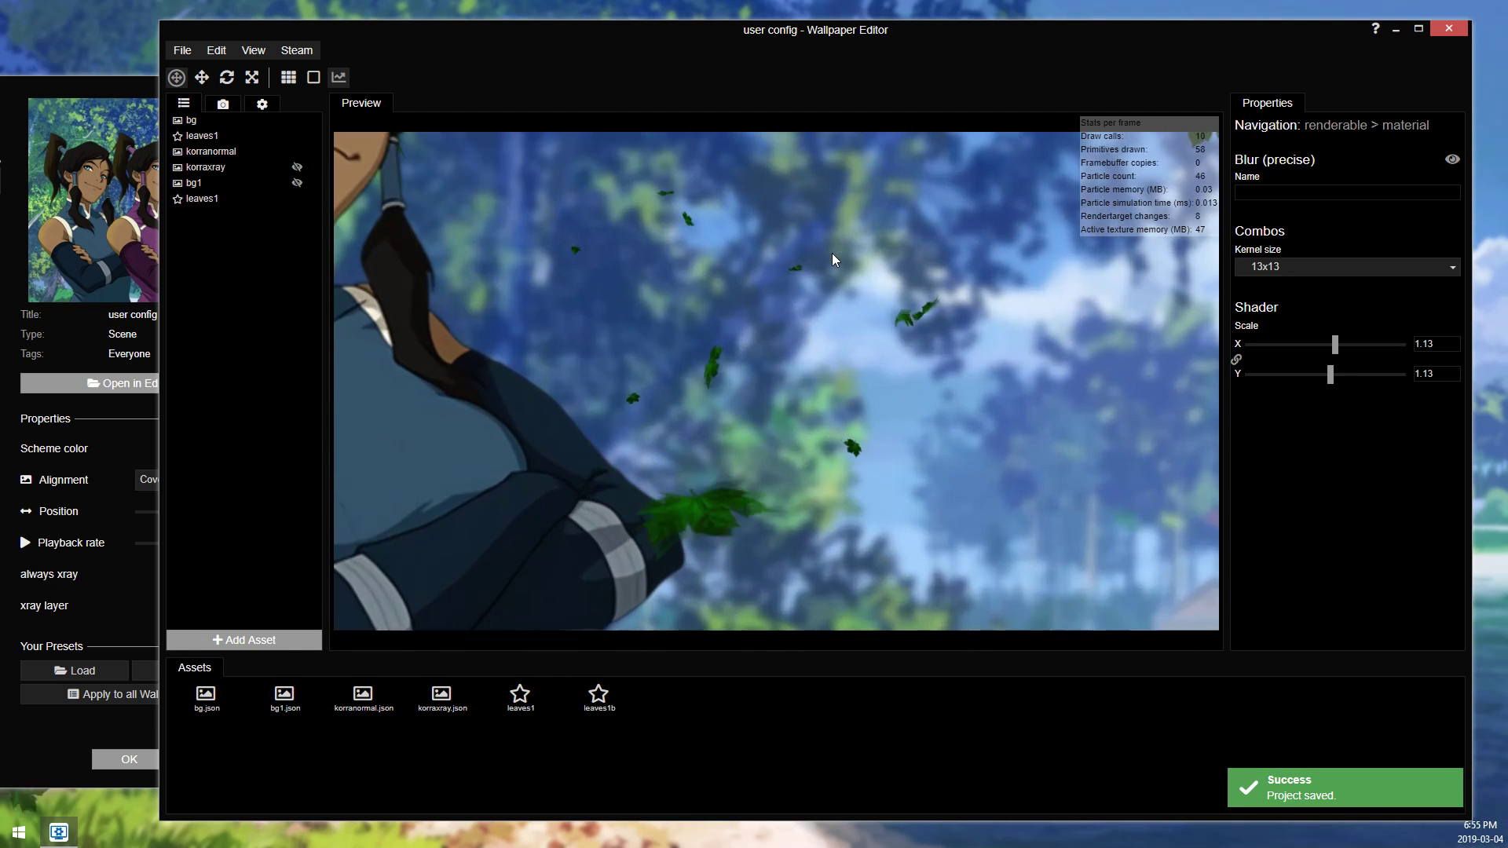
scroll(832, 253, "up", 2)
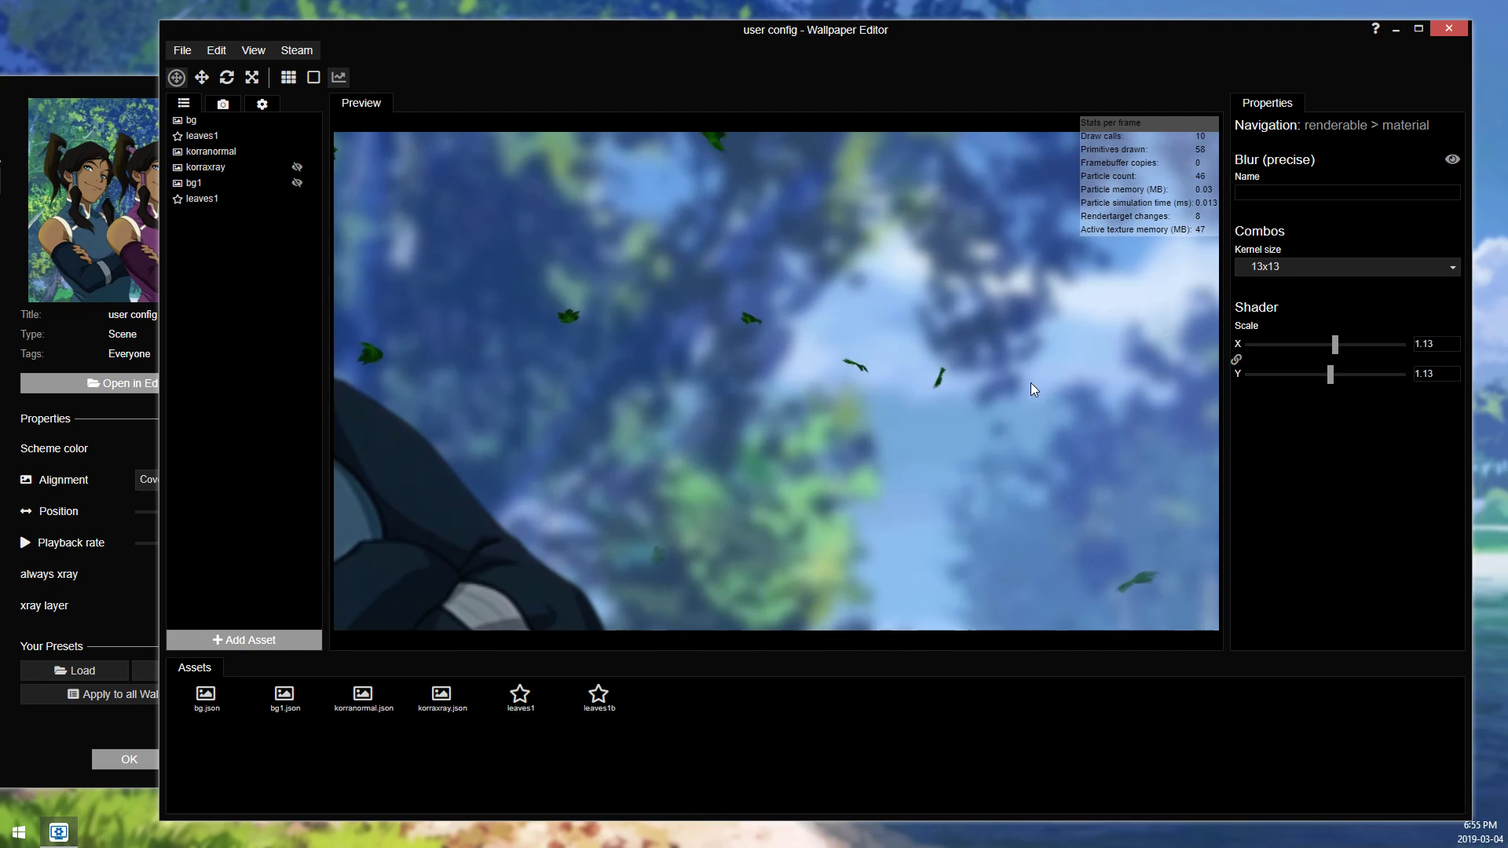
scroll(1029, 380, "down", 8)
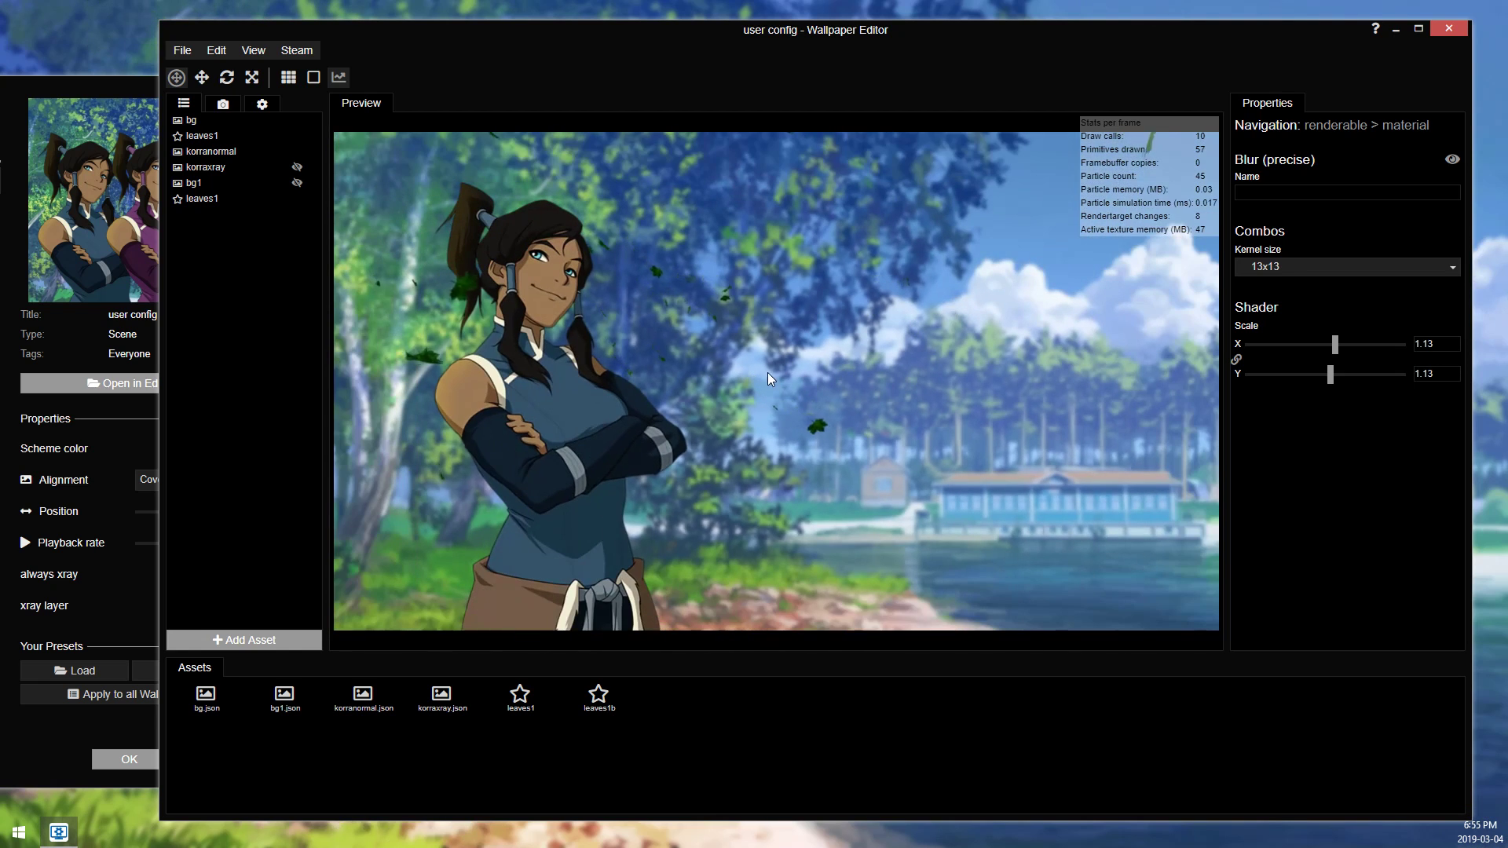
scroll(766, 371, "down", 4)
scroll(822, 339, "up", 2)
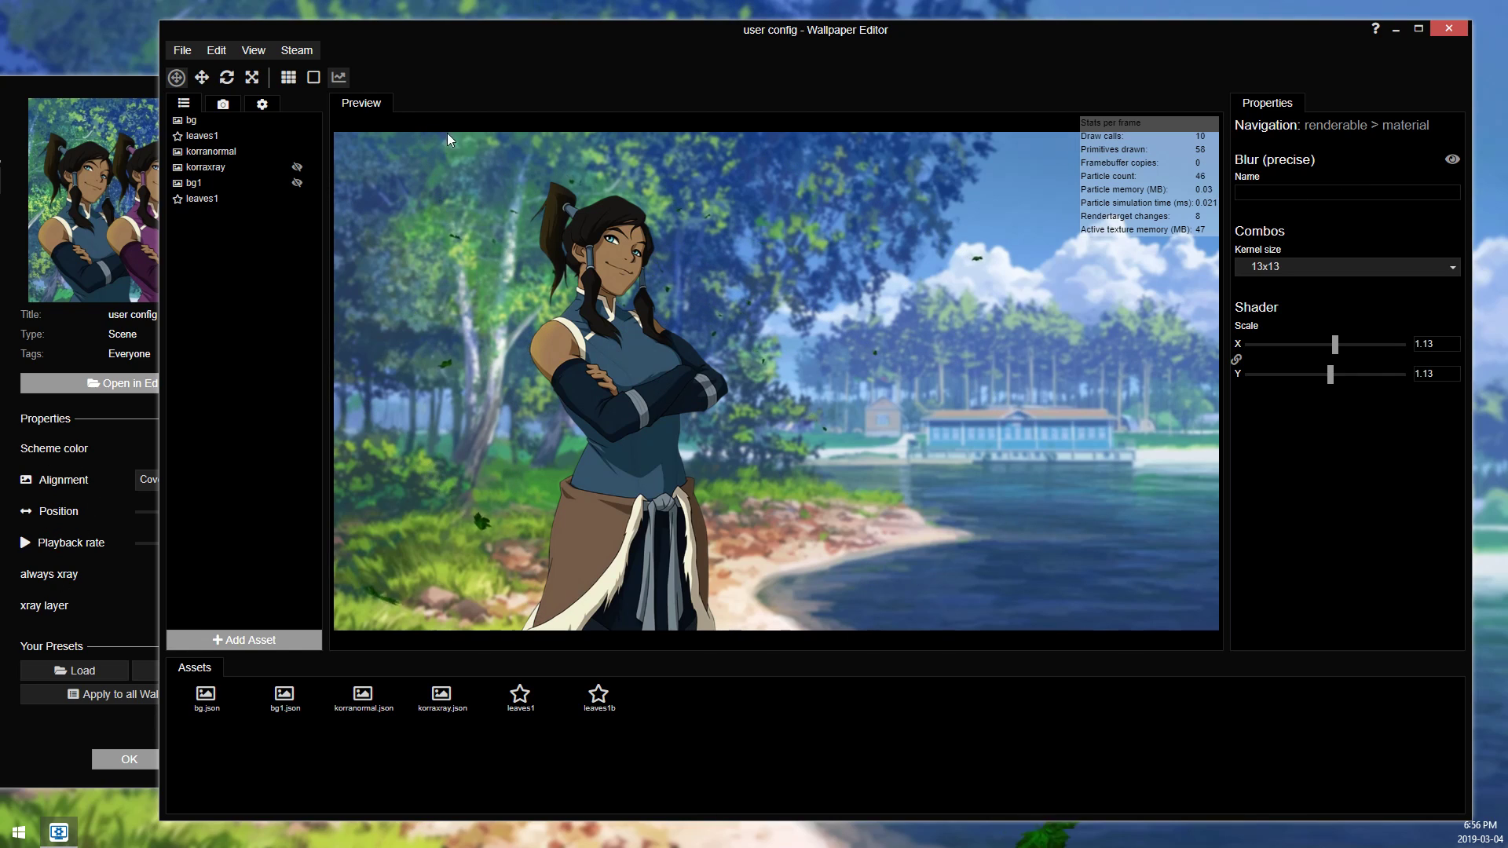
Step: Delete the bg layer's Blur (precise) effect and add a Fullscreen layer just below leaves1
left_click(225, 121)
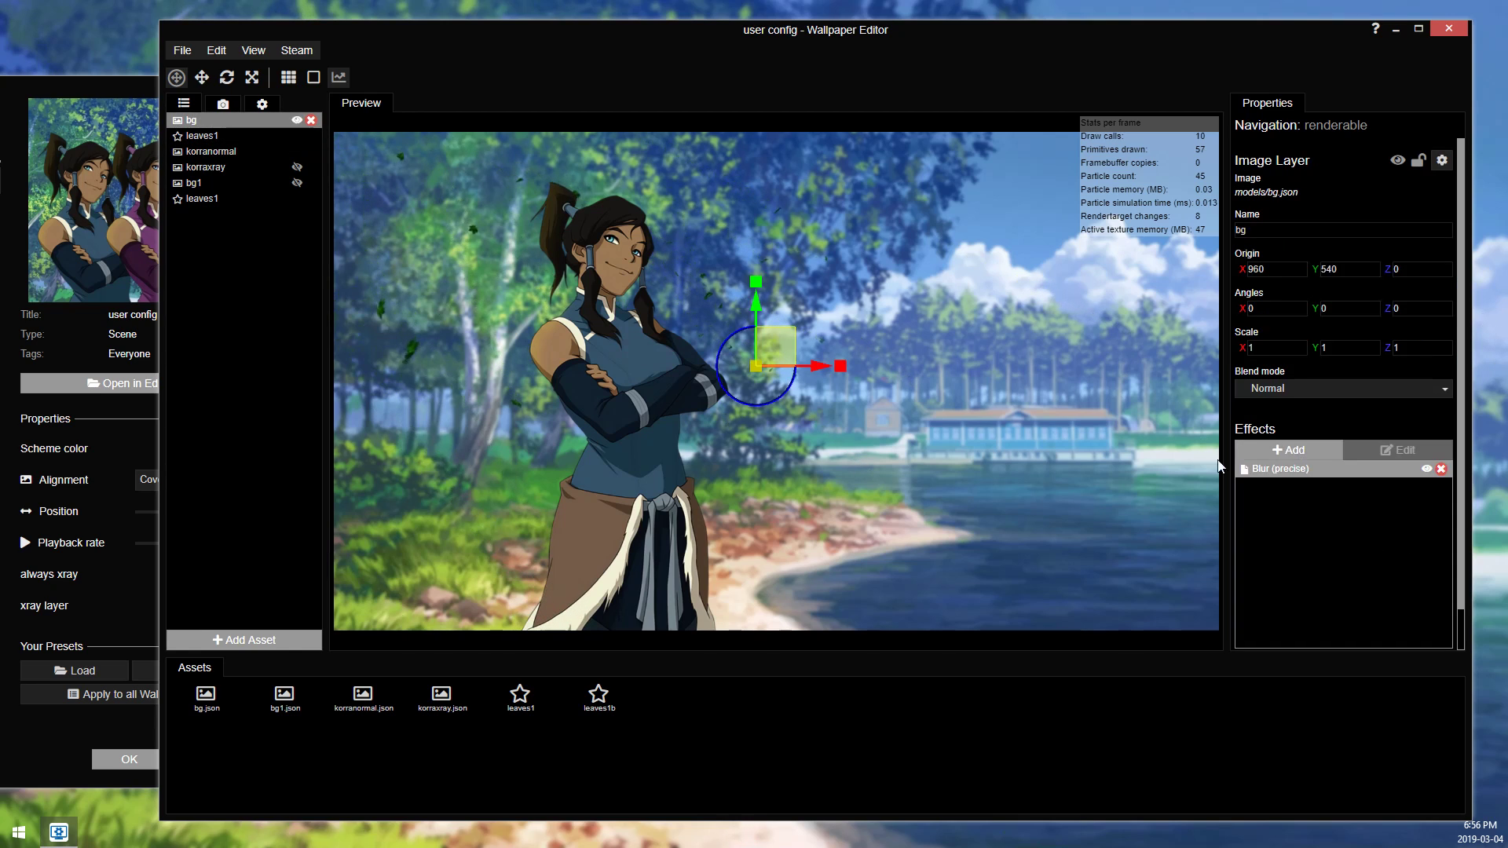
left_click(1441, 470)
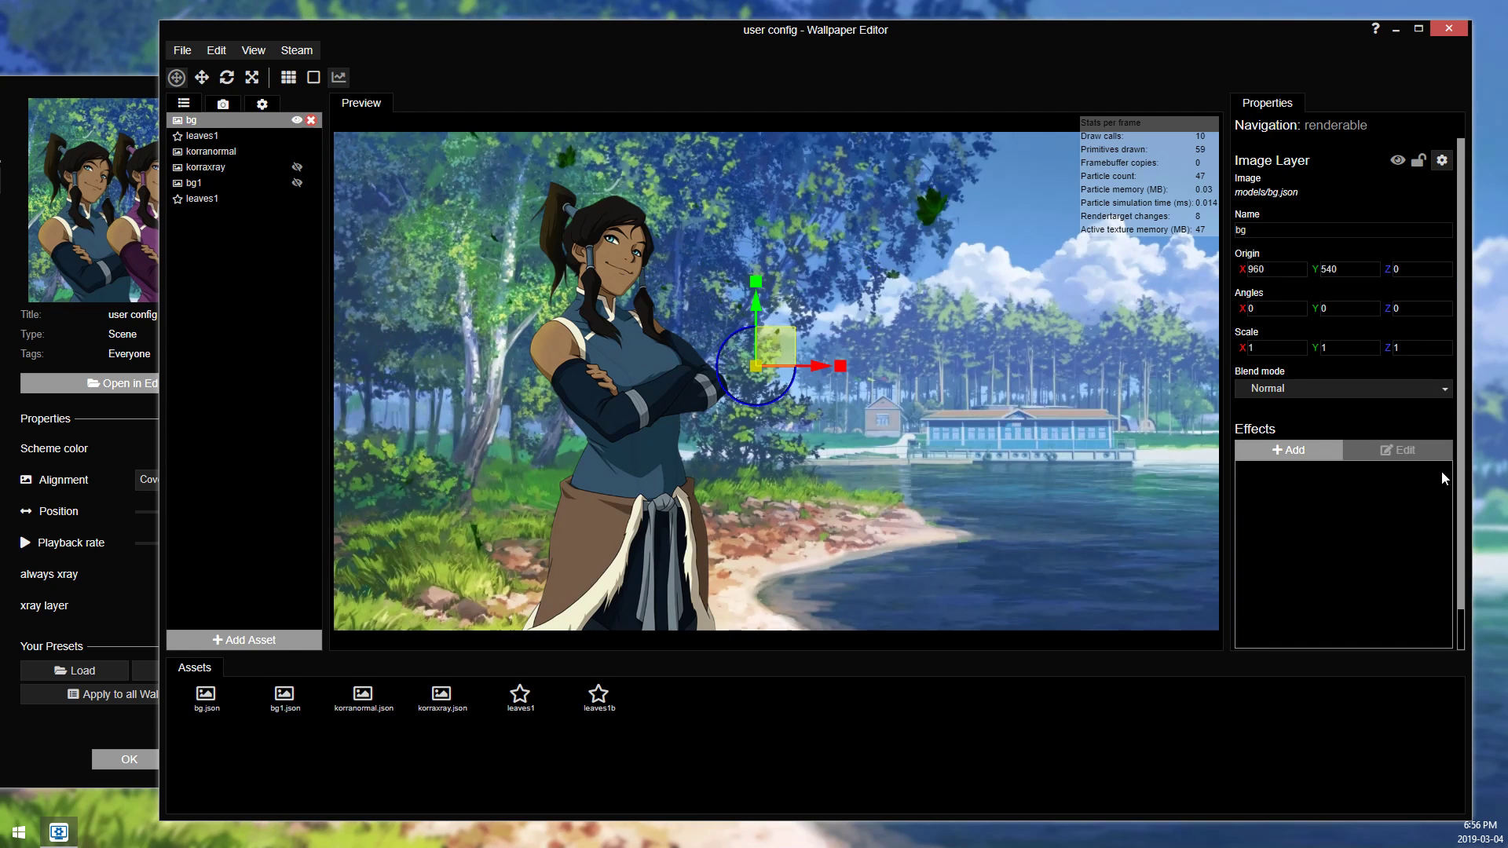
left_click(257, 642)
scroll(648, 235, "down", 2)
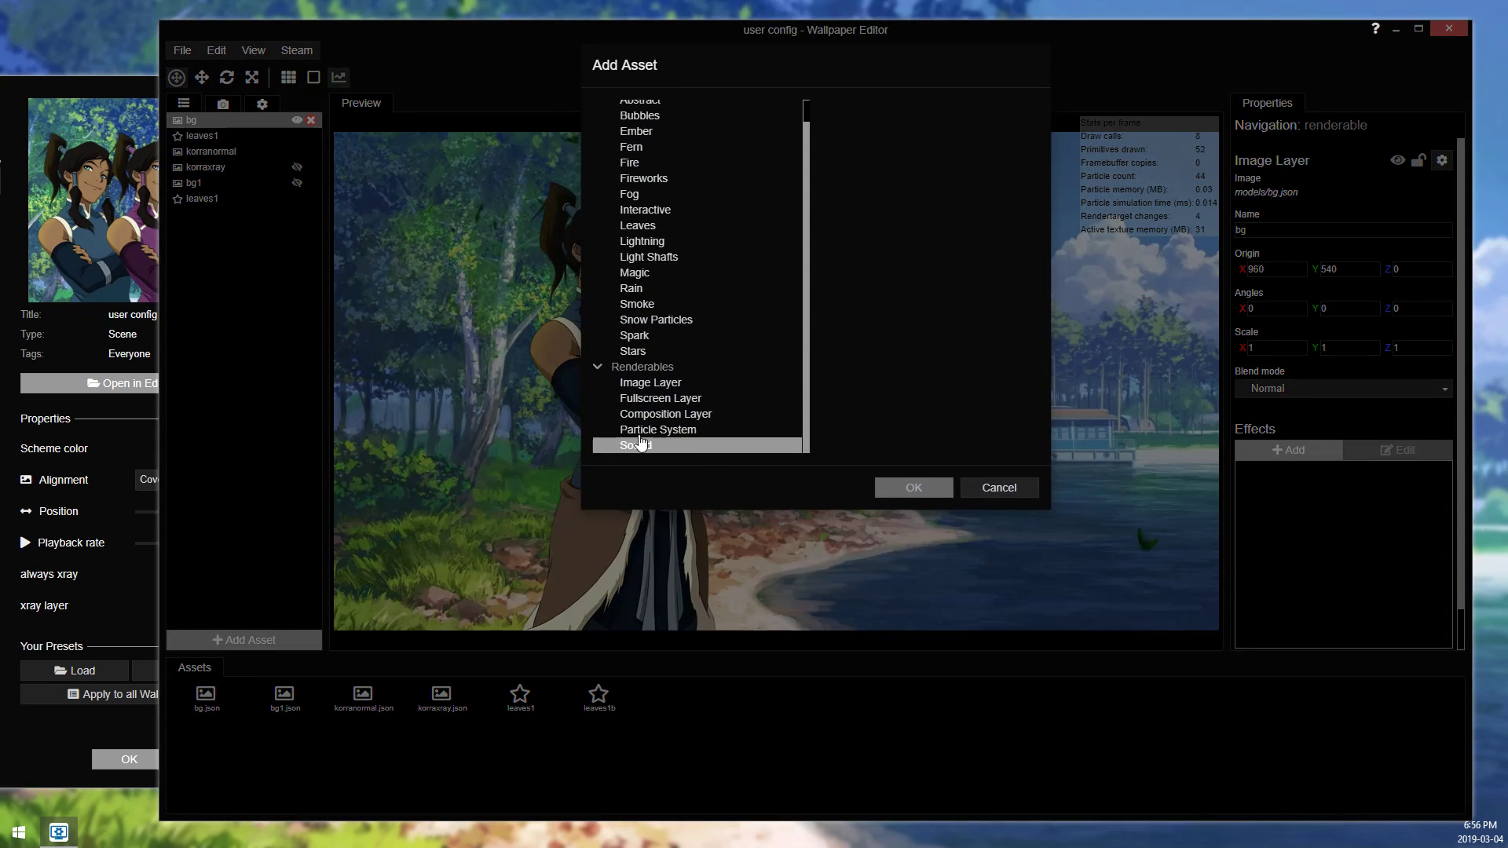
double_click(703, 398)
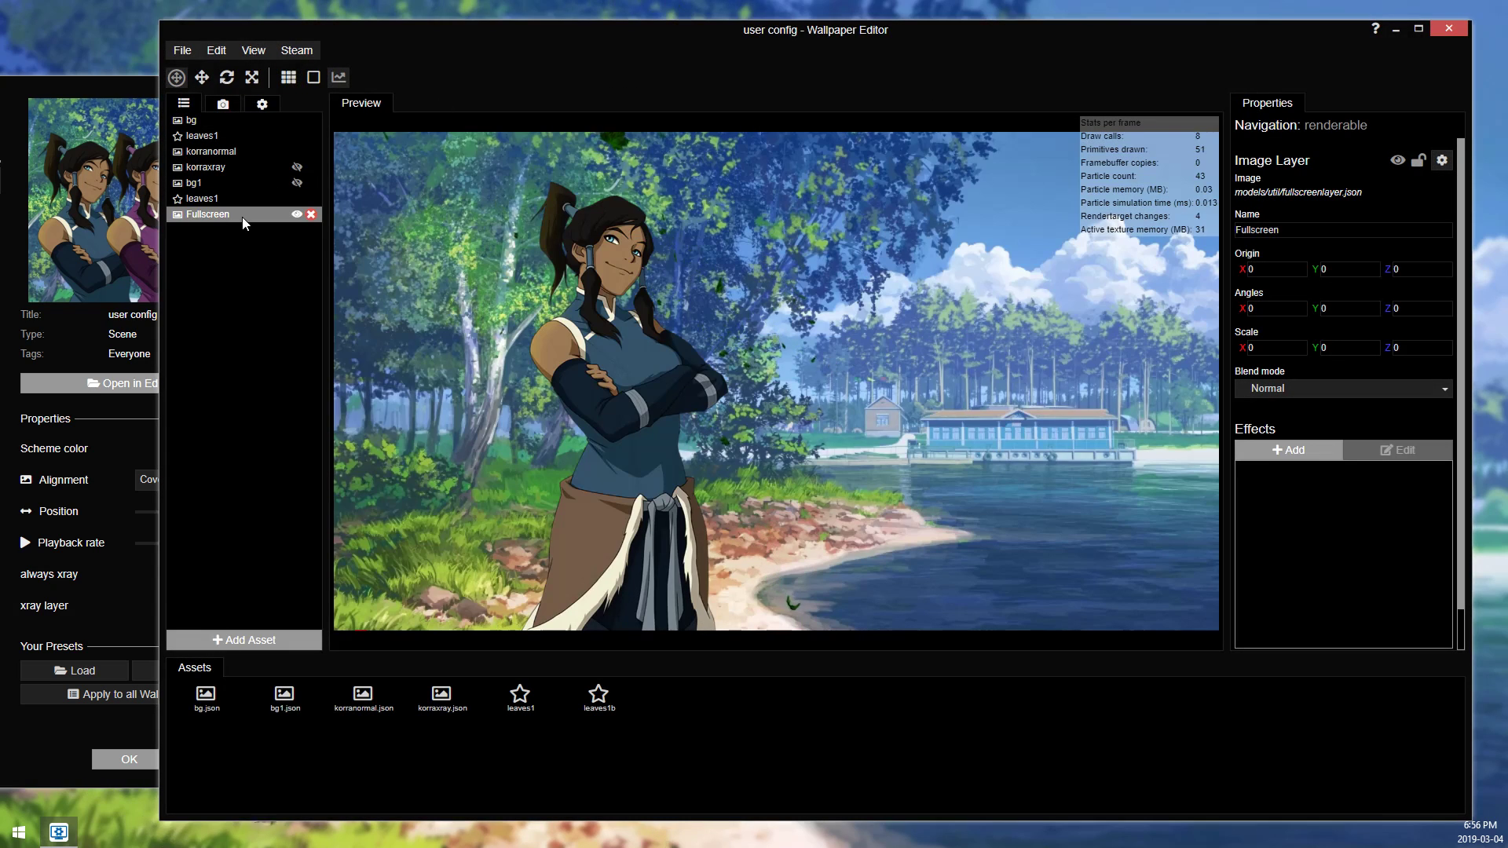
left_click_drag(217, 221, 210, 139)
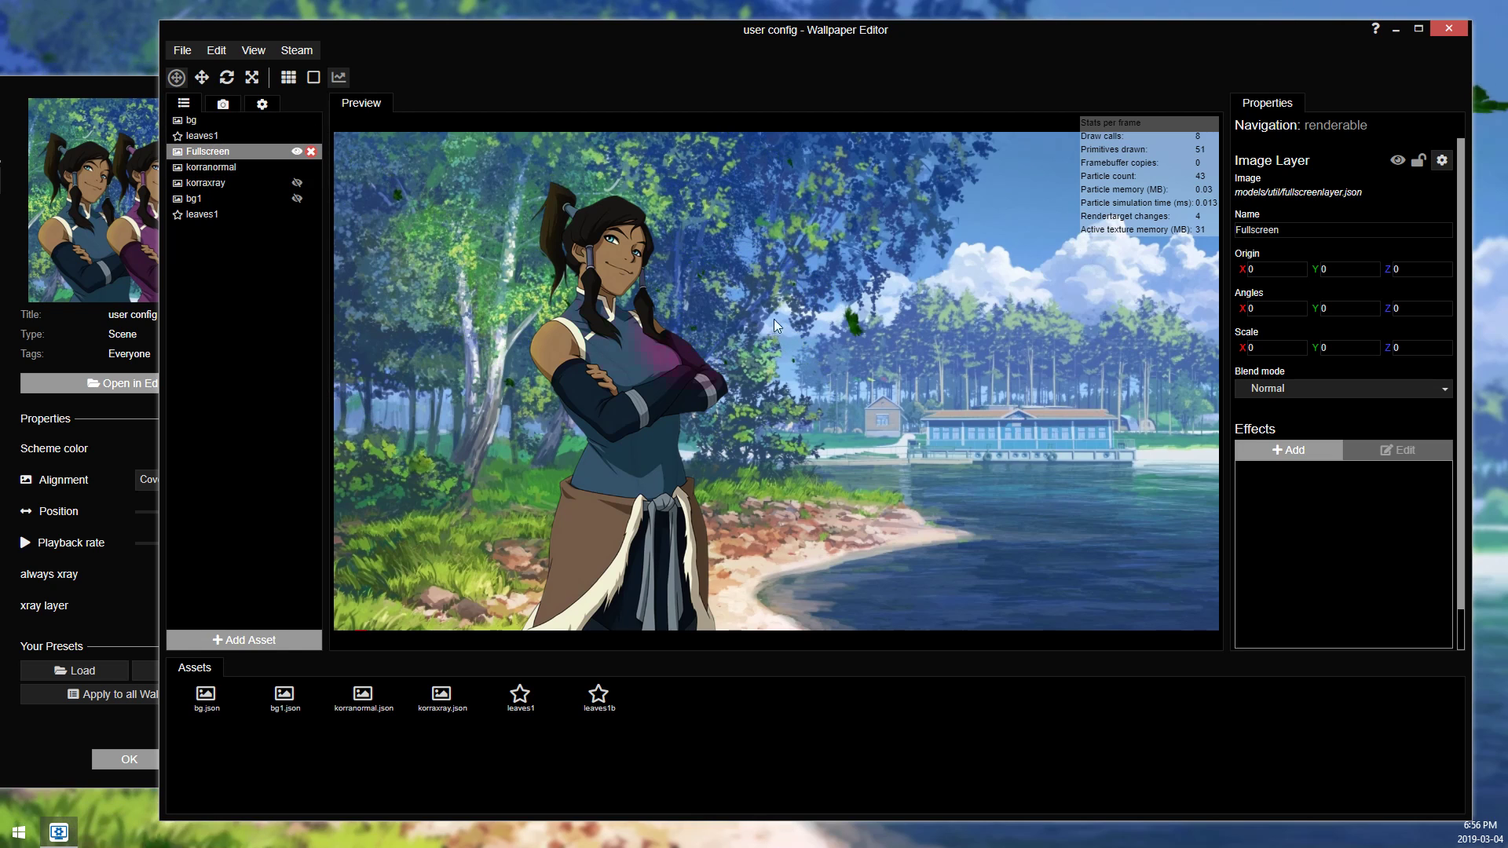
Step: Add a Blur (precise) effect to the Fullscreen layer with a 13x13 kernel and scale 1.11
left_click(1286, 450)
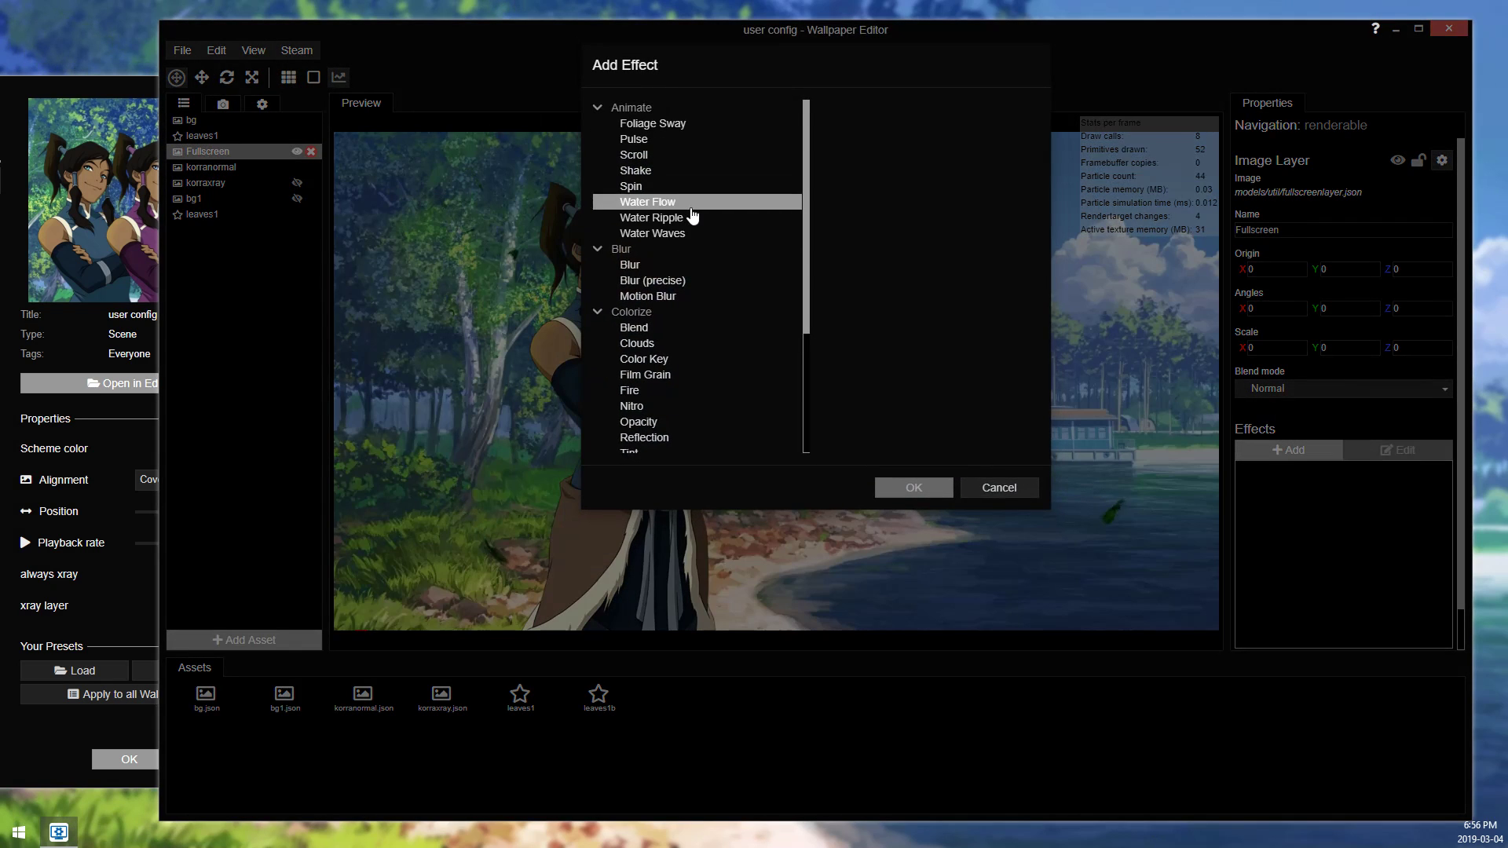
double_click(668, 282)
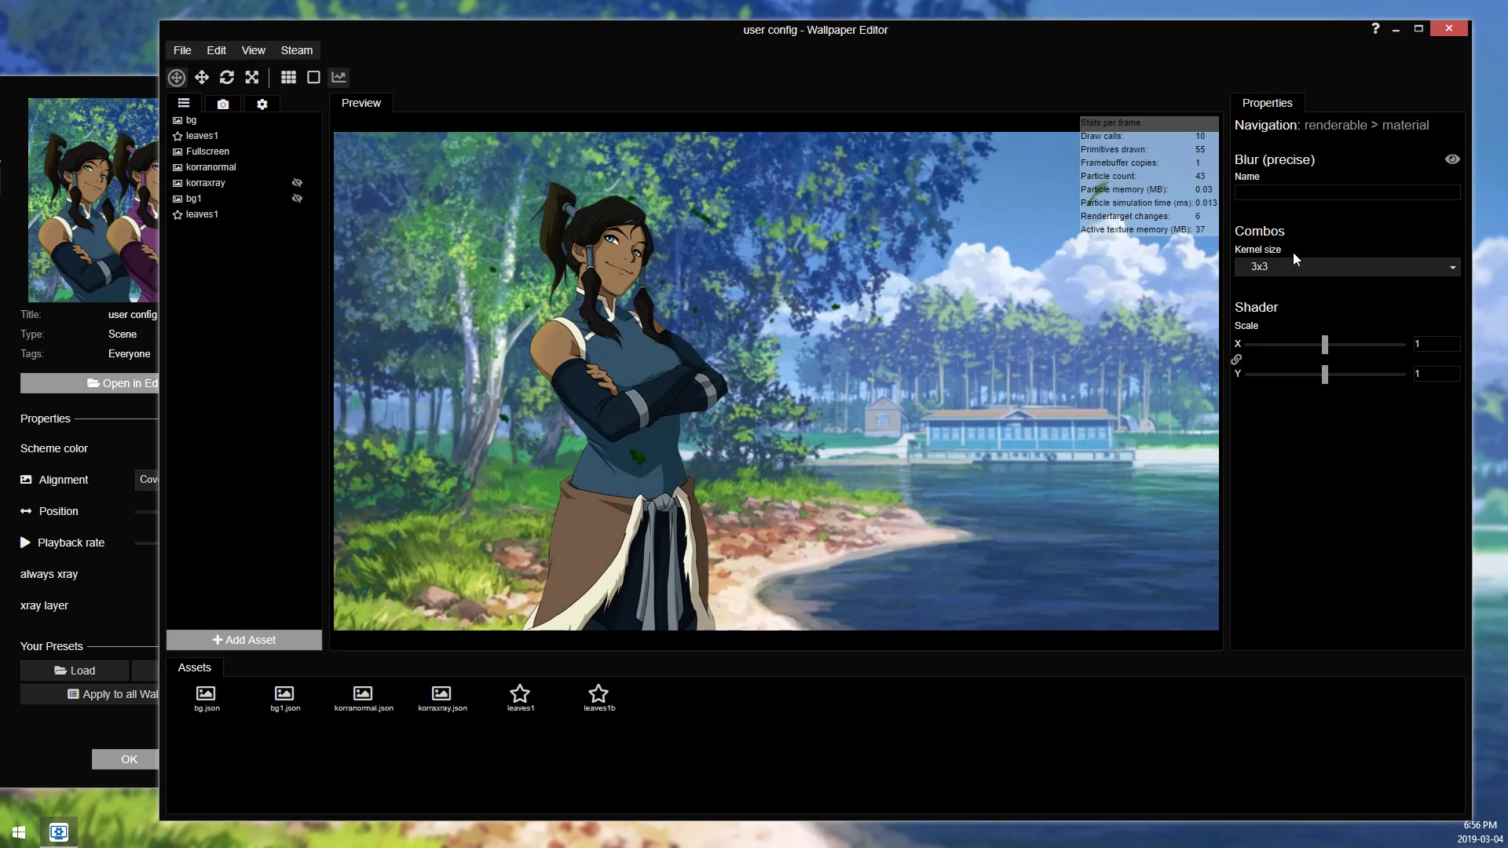
left_click(1291, 265)
left_click(1304, 336)
left_click_drag(1322, 344, 1334, 346)
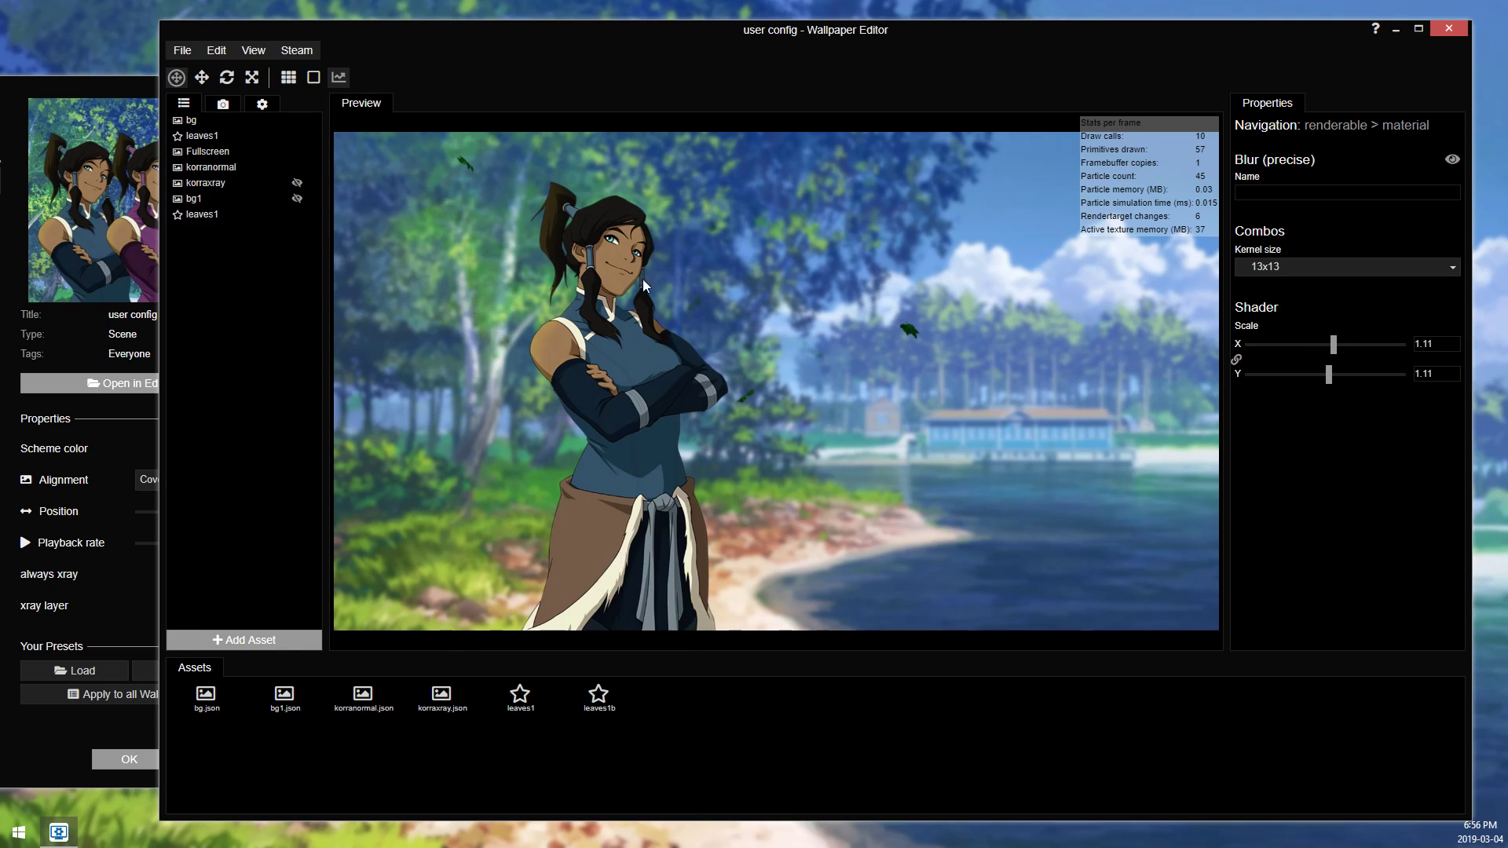
scroll(548, 214, "down", 5)
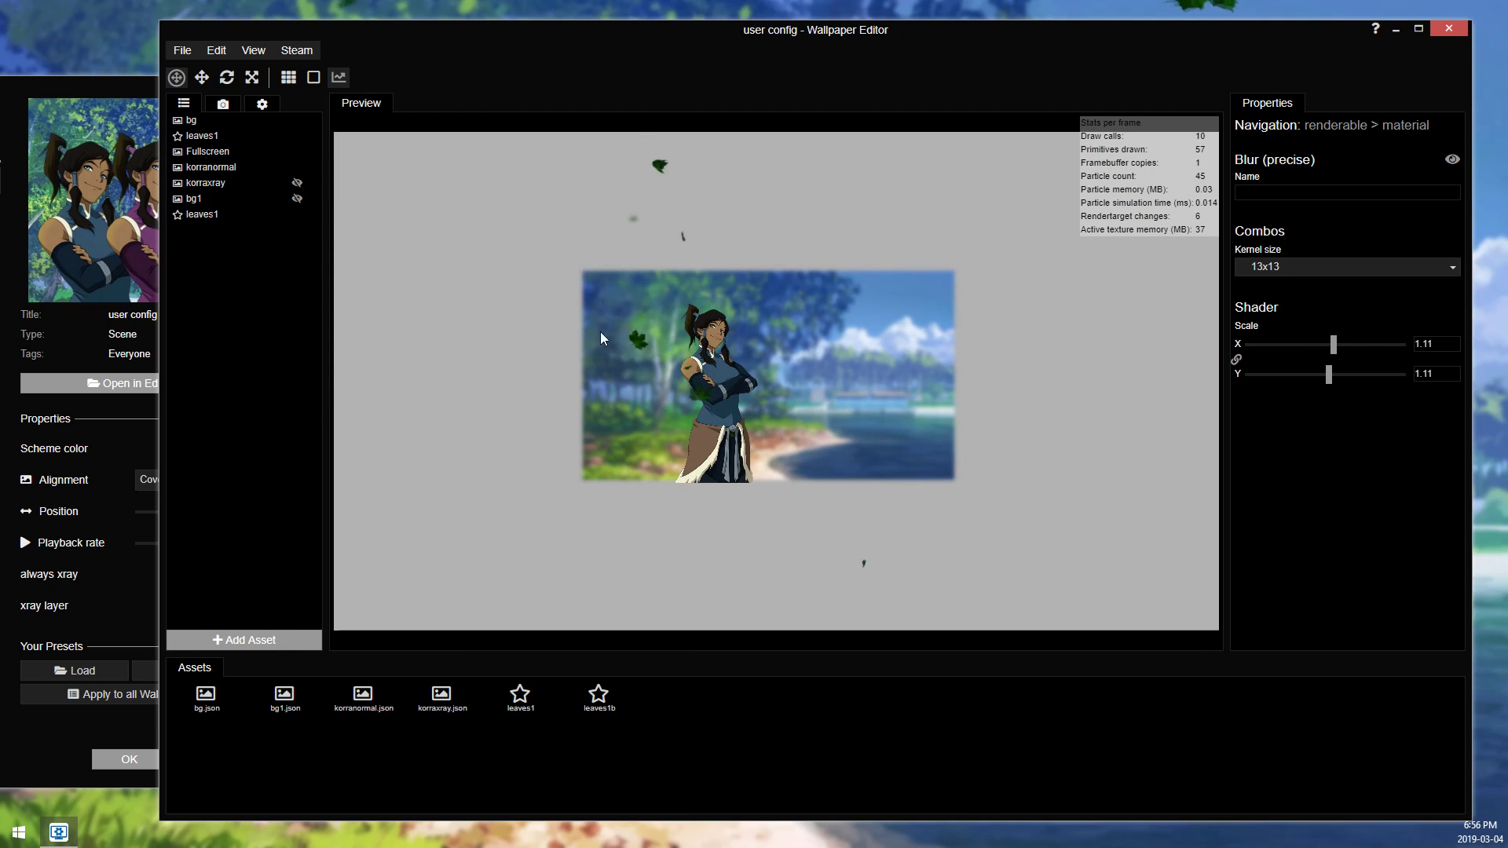
scroll(597, 333, "up", 5)
Step: Save the project with Ctrl+S
key("ctrl+s")
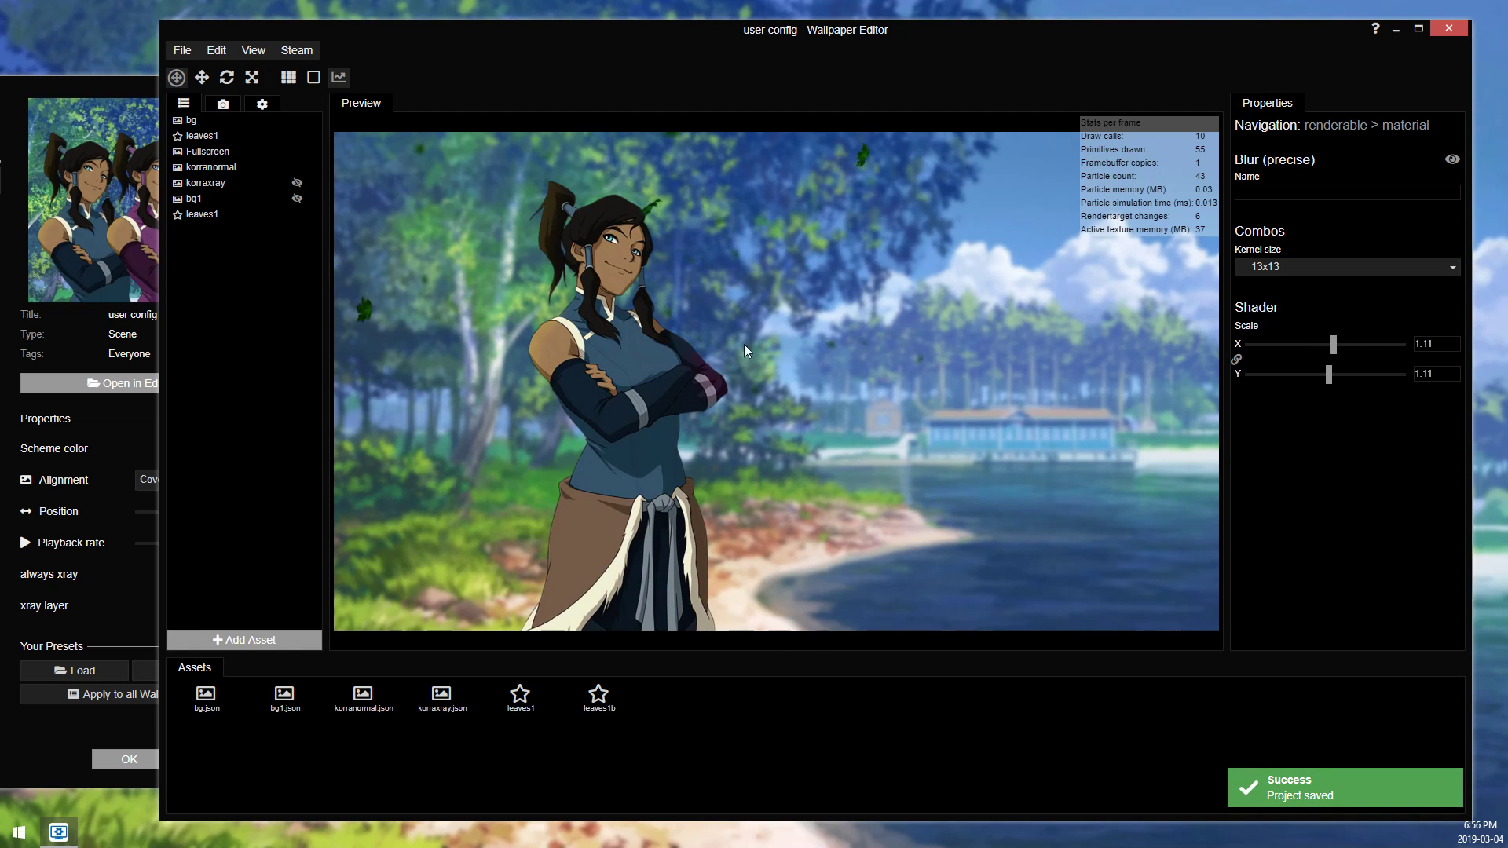
scroll(754, 276, "up", 5)
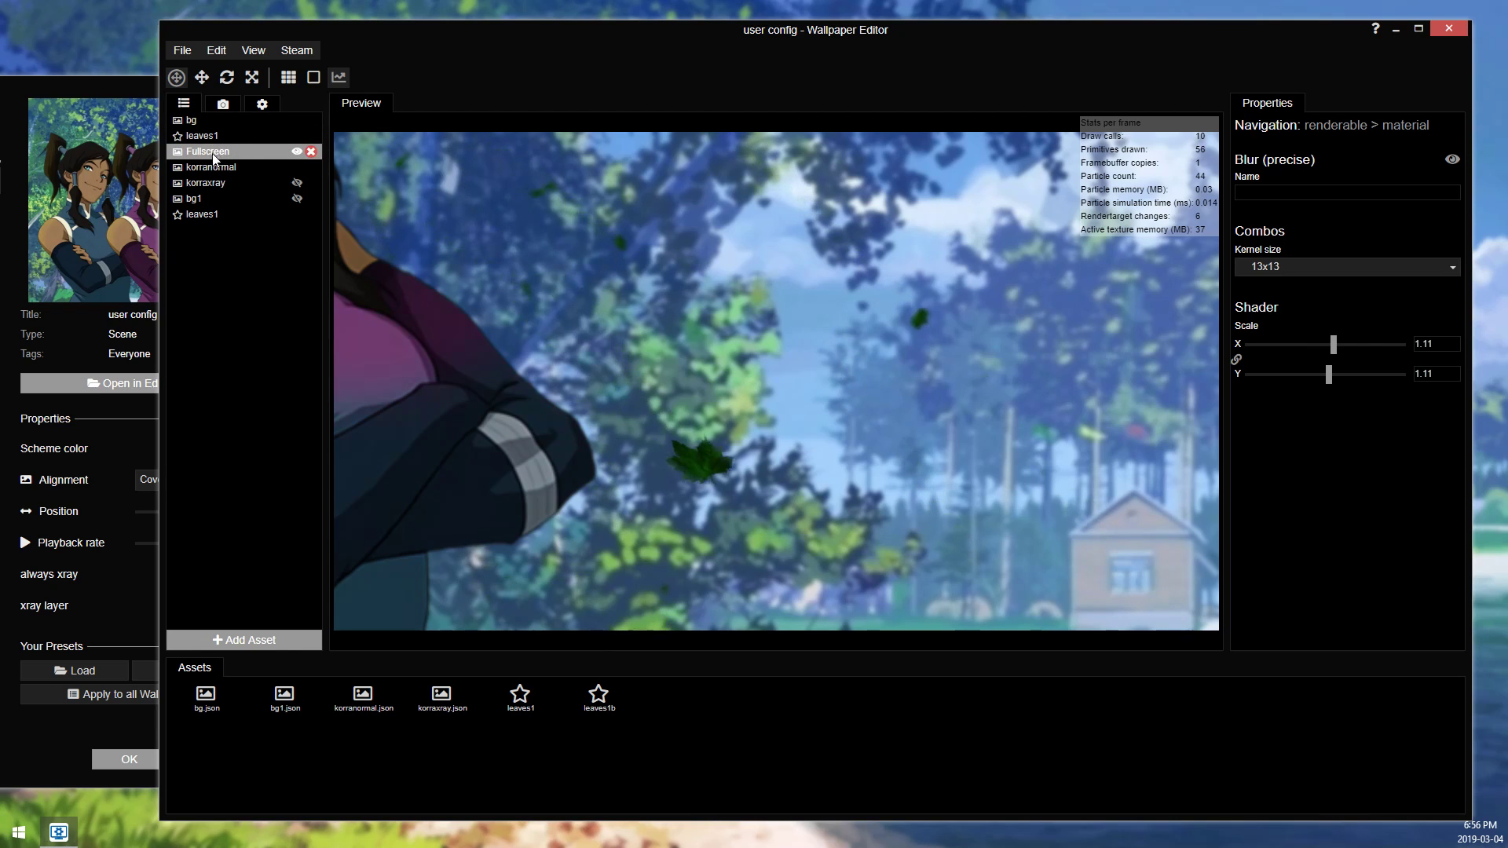
scroll(716, 306, "down", 5)
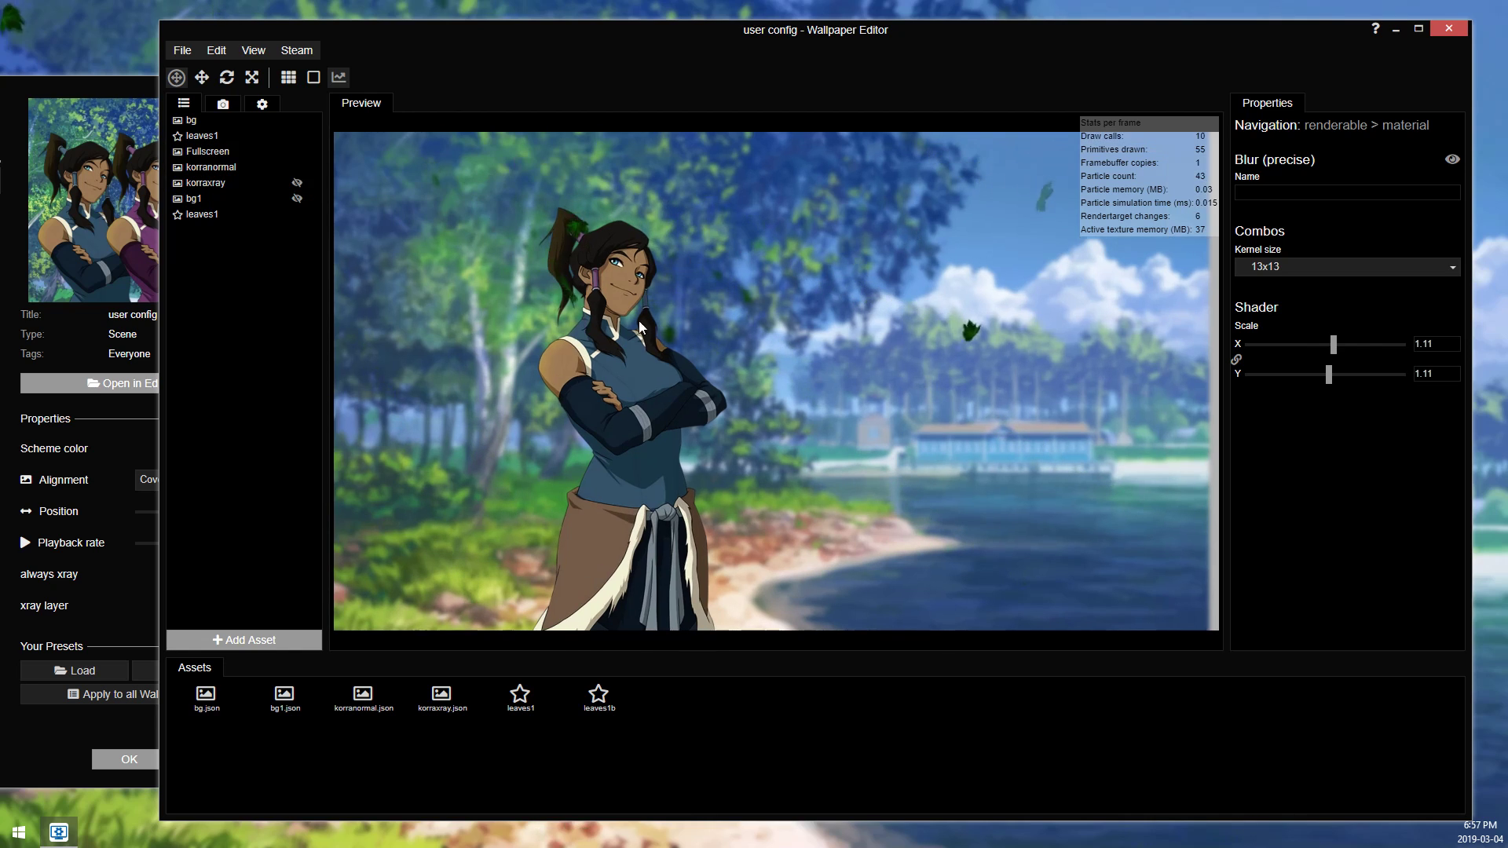
Step: Bind the Fullscreen layer to a new 'Depth of field' checkbox user property
left_click(195, 156)
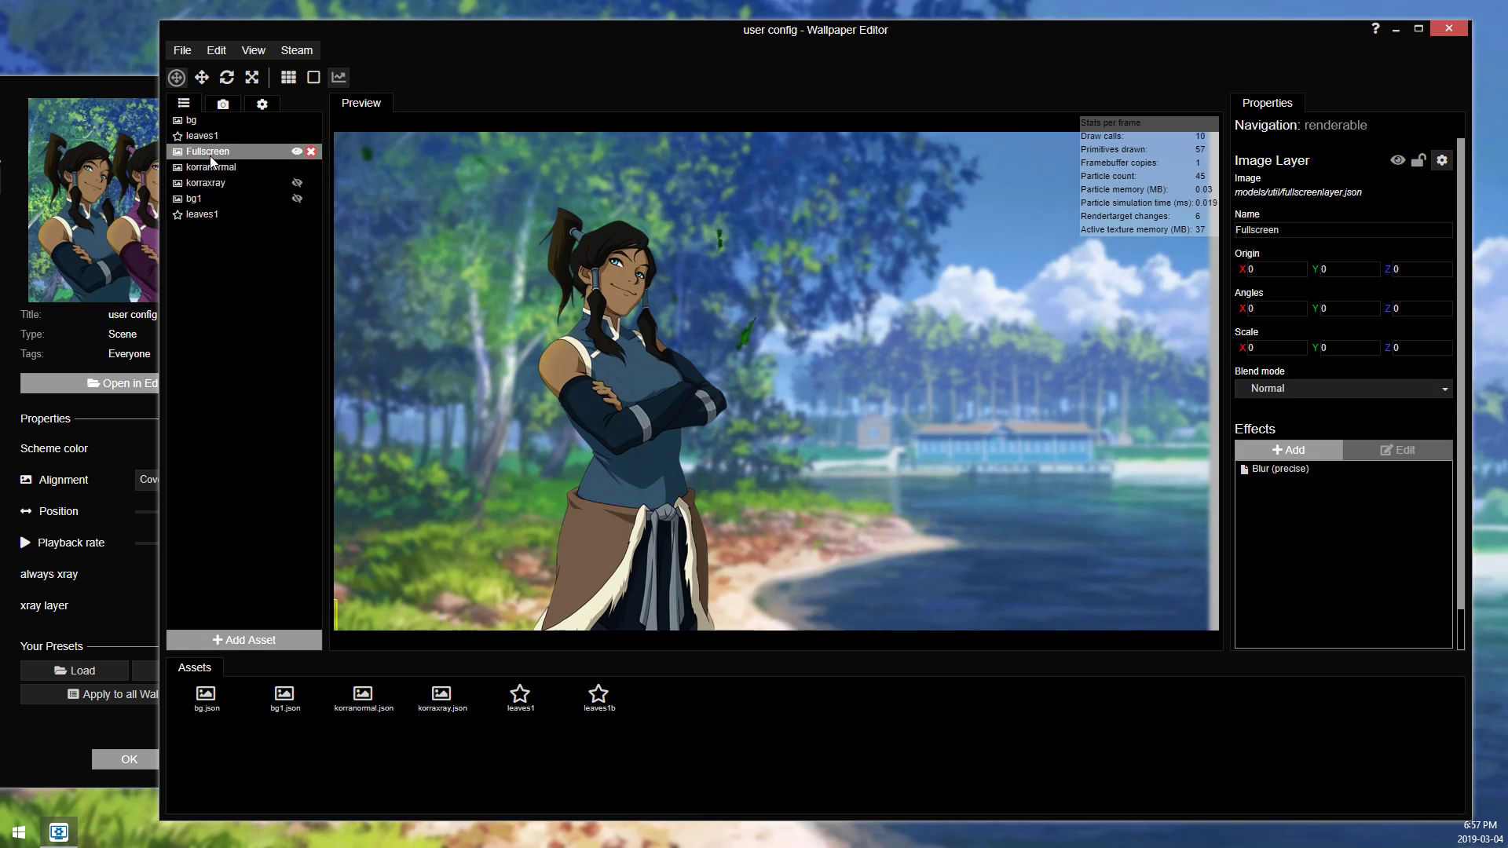
left_click(1442, 160)
left_click(1358, 175)
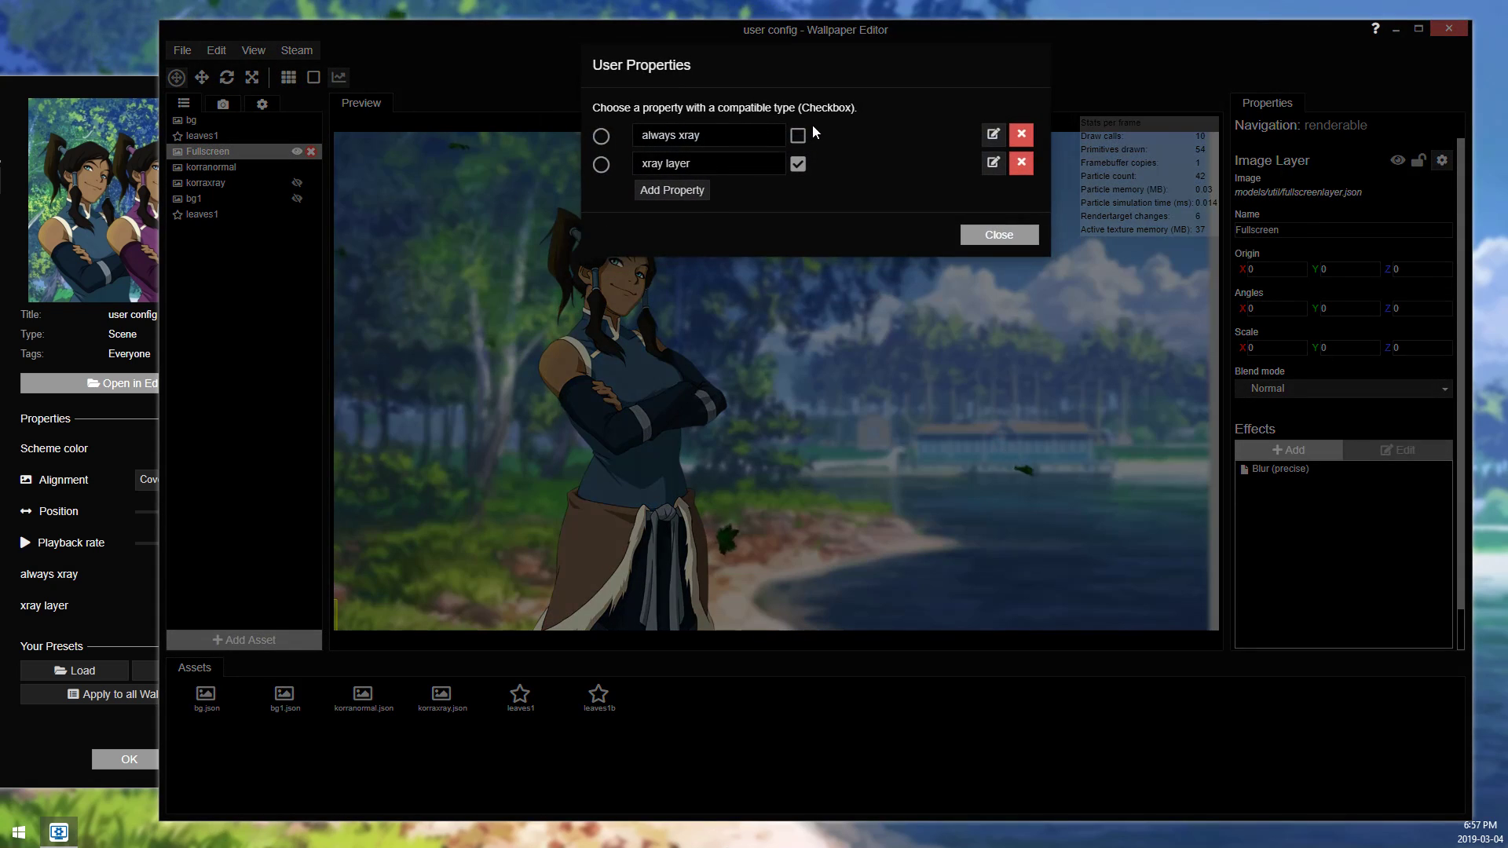
left_click(662, 194)
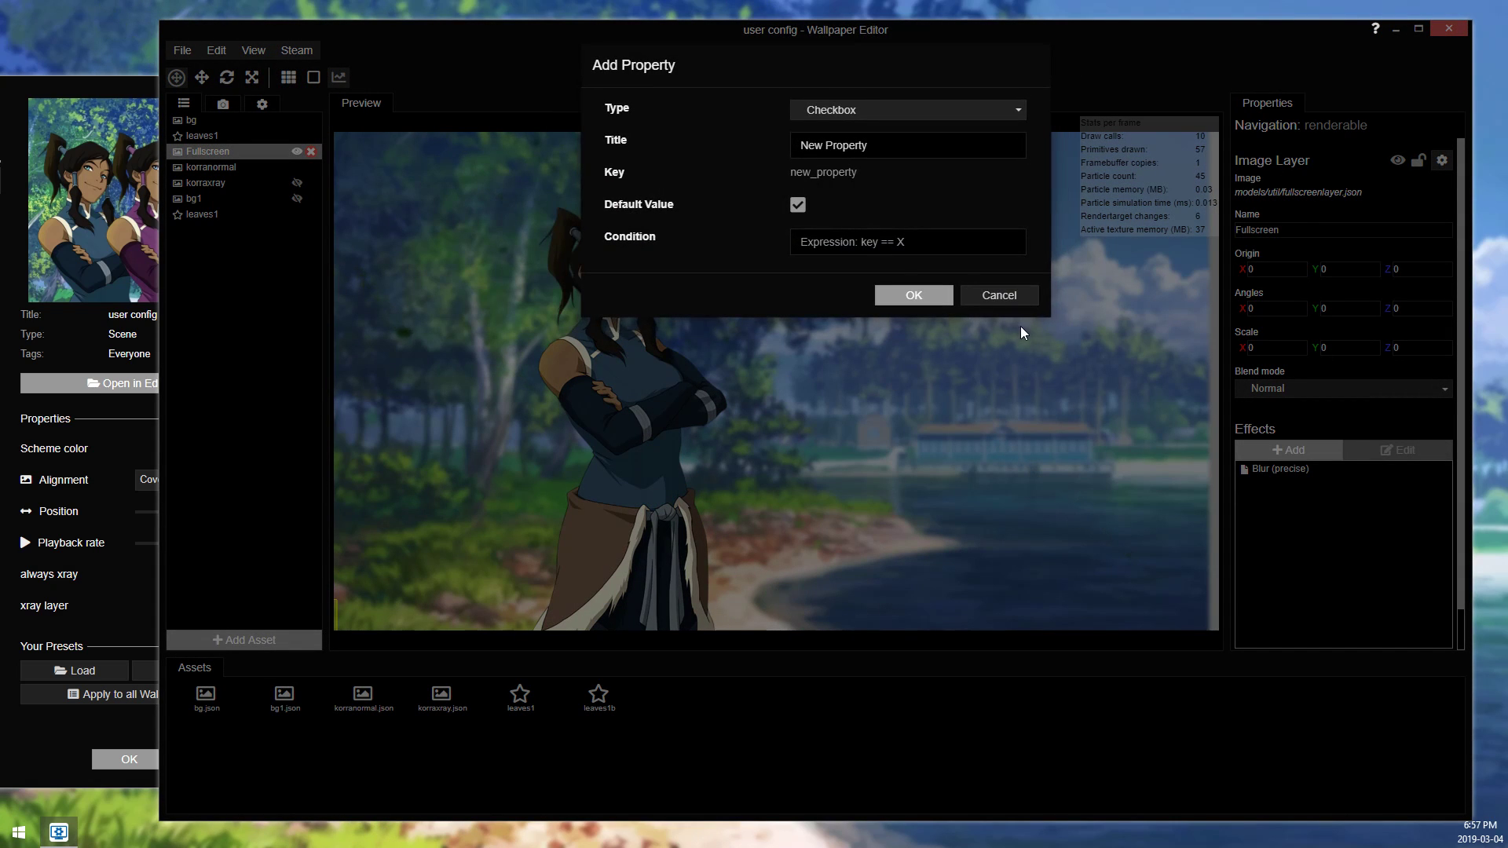
left_click(997, 296)
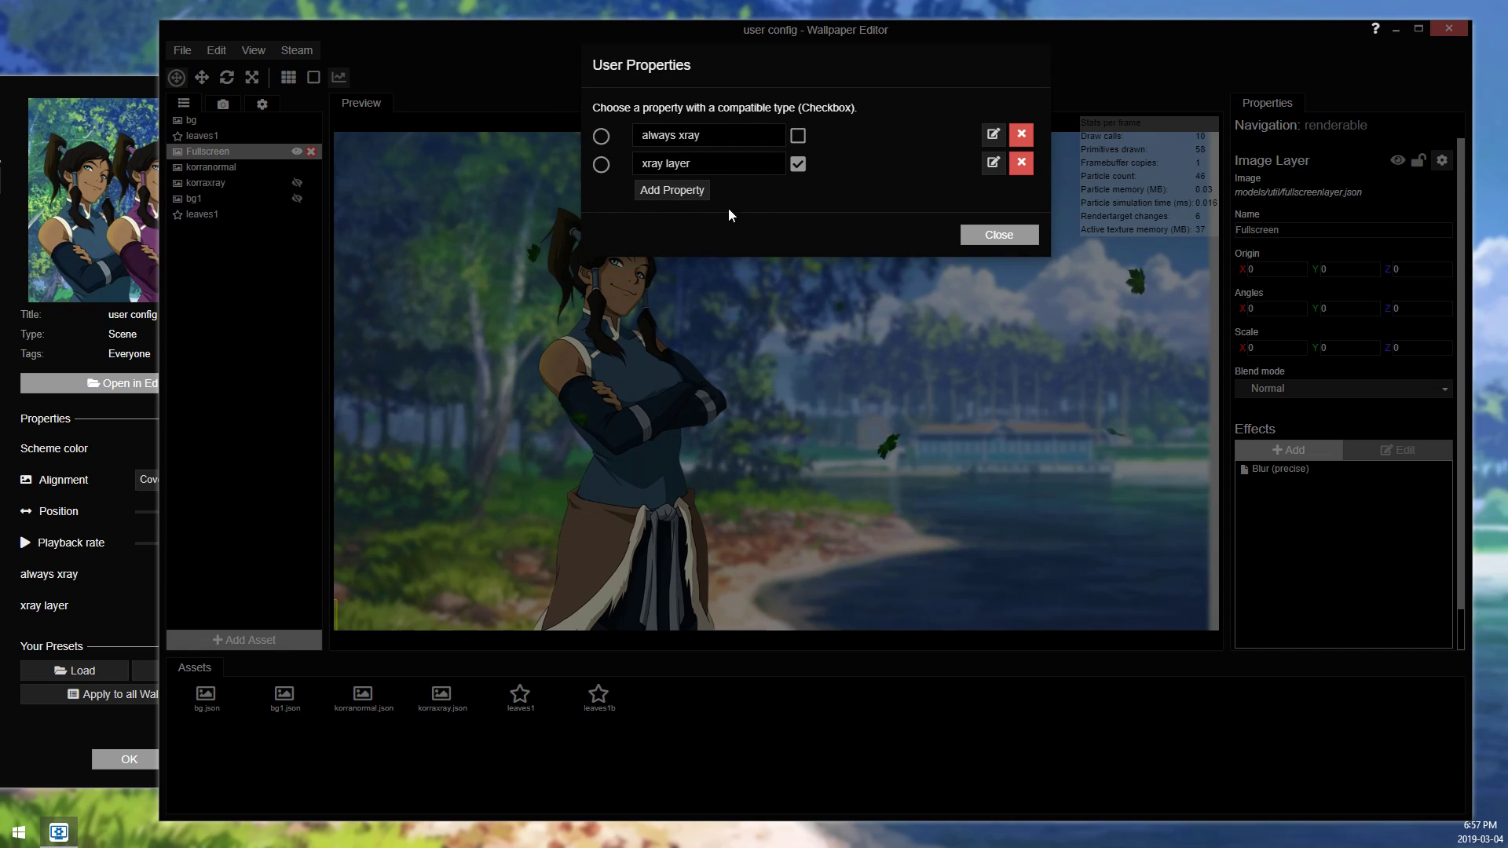
left_click(689, 201)
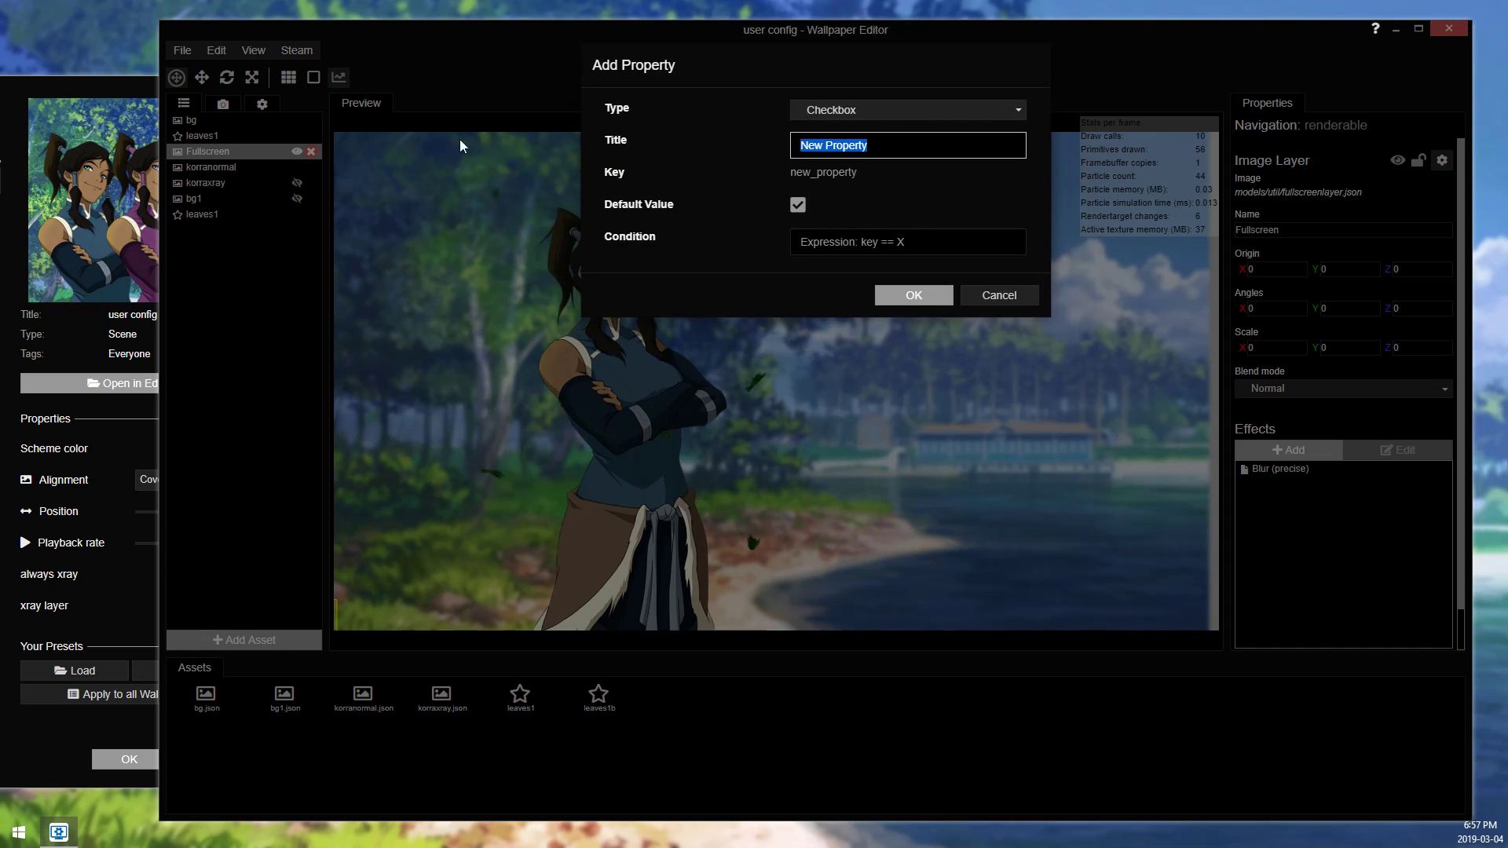
type("Depth ")
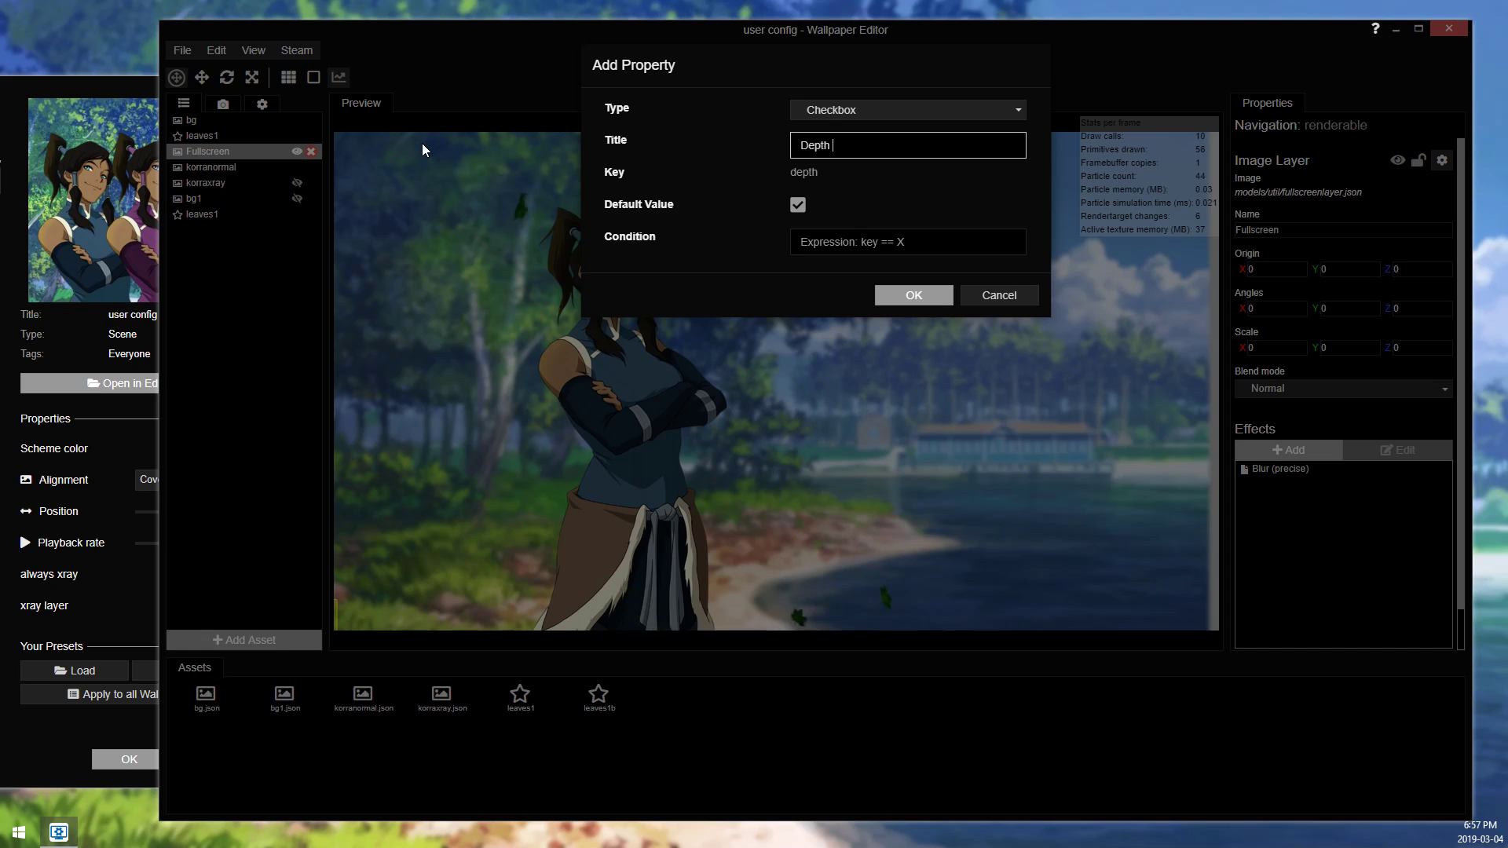
type("of field")
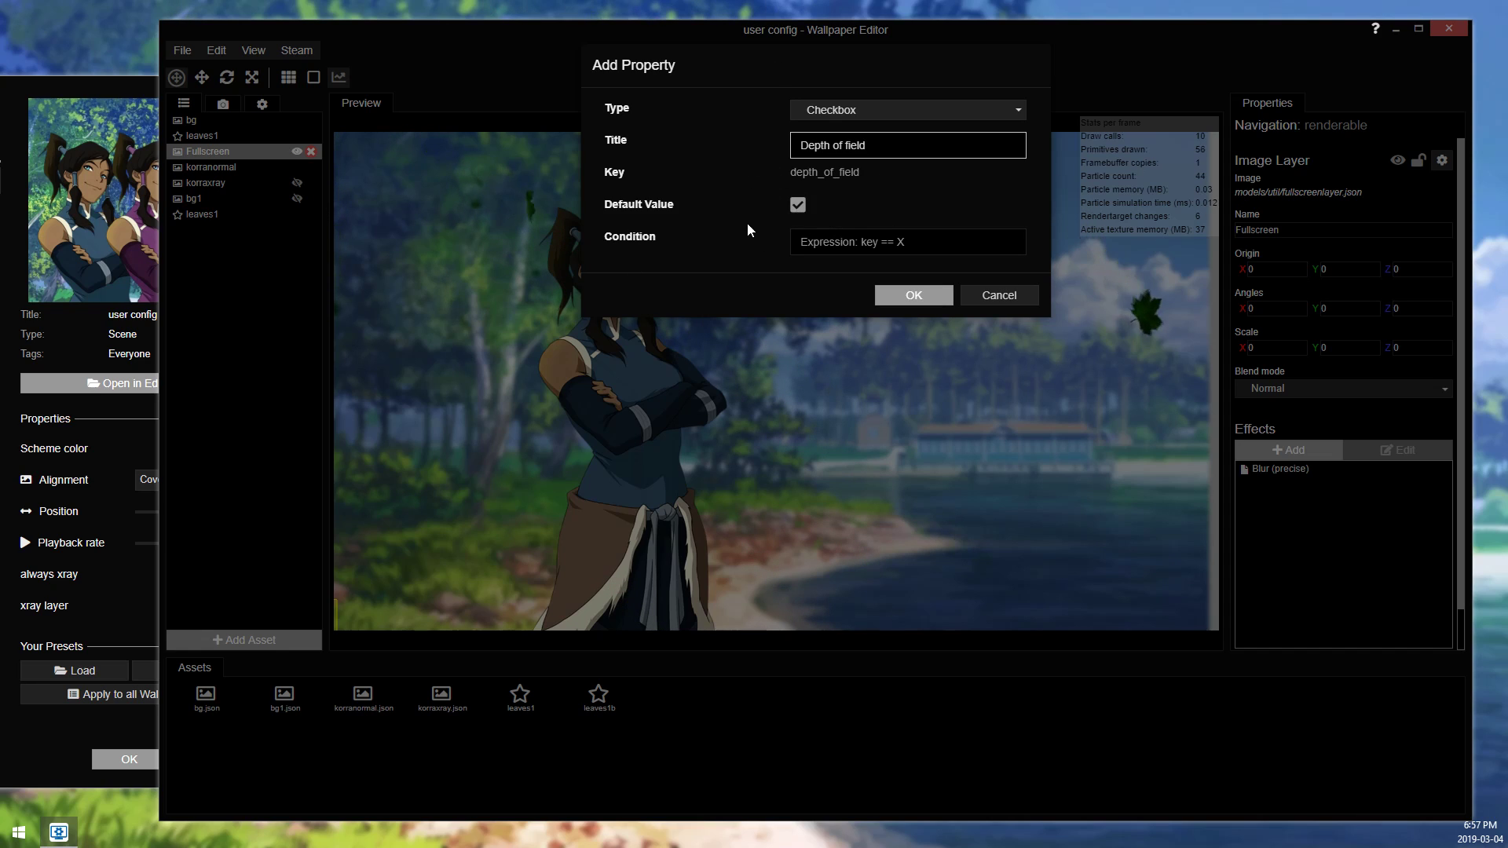
left_click(903, 298)
left_click(1012, 263)
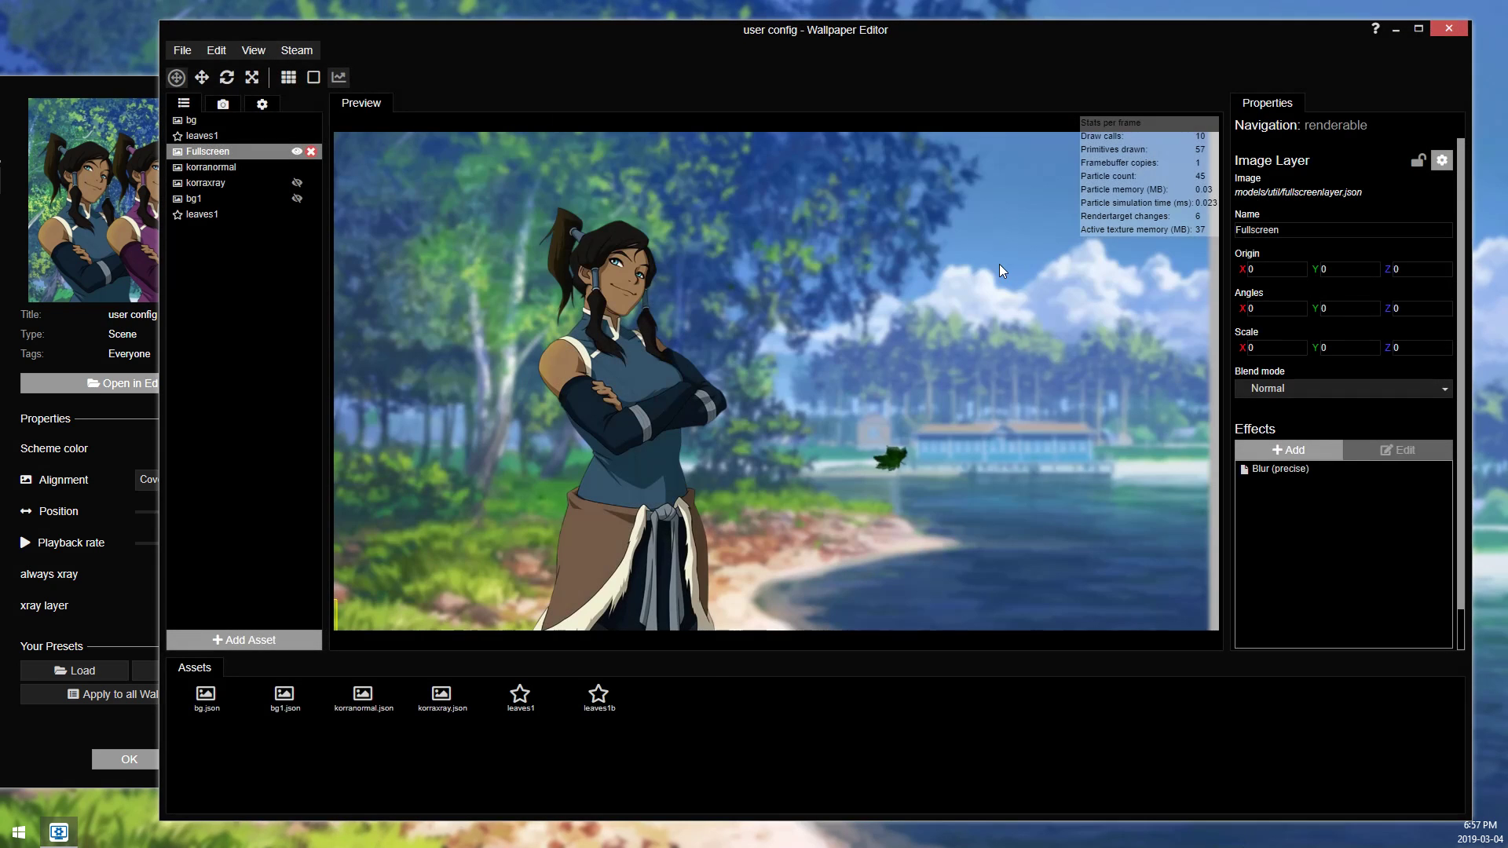
Step: Save the project and minimize the editor to reach the live wallpaper's settings
left_click(181, 52)
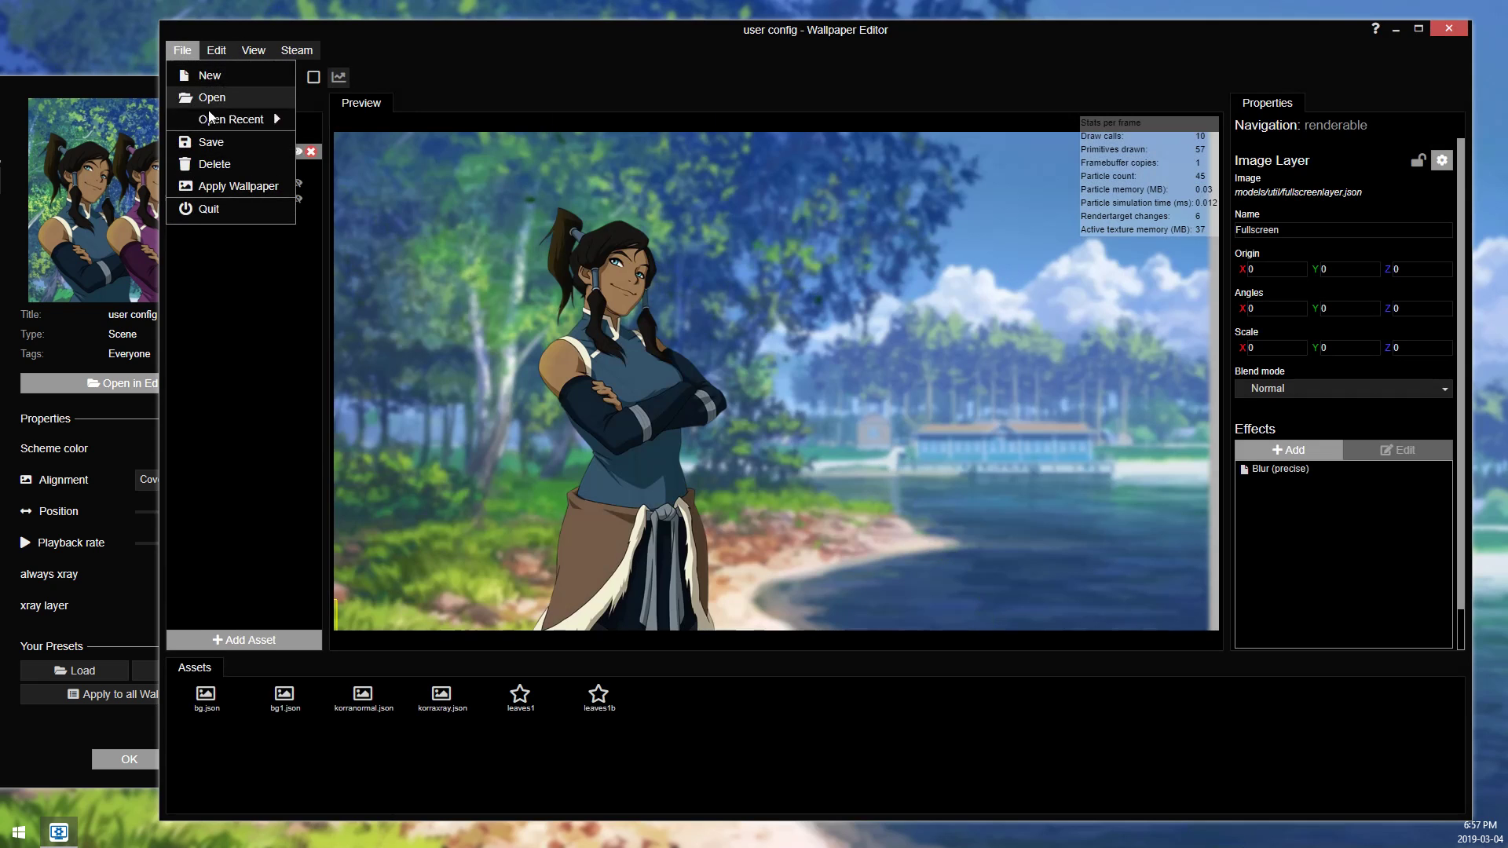
left_click(205, 141)
left_click(182, 52)
left_click(206, 185)
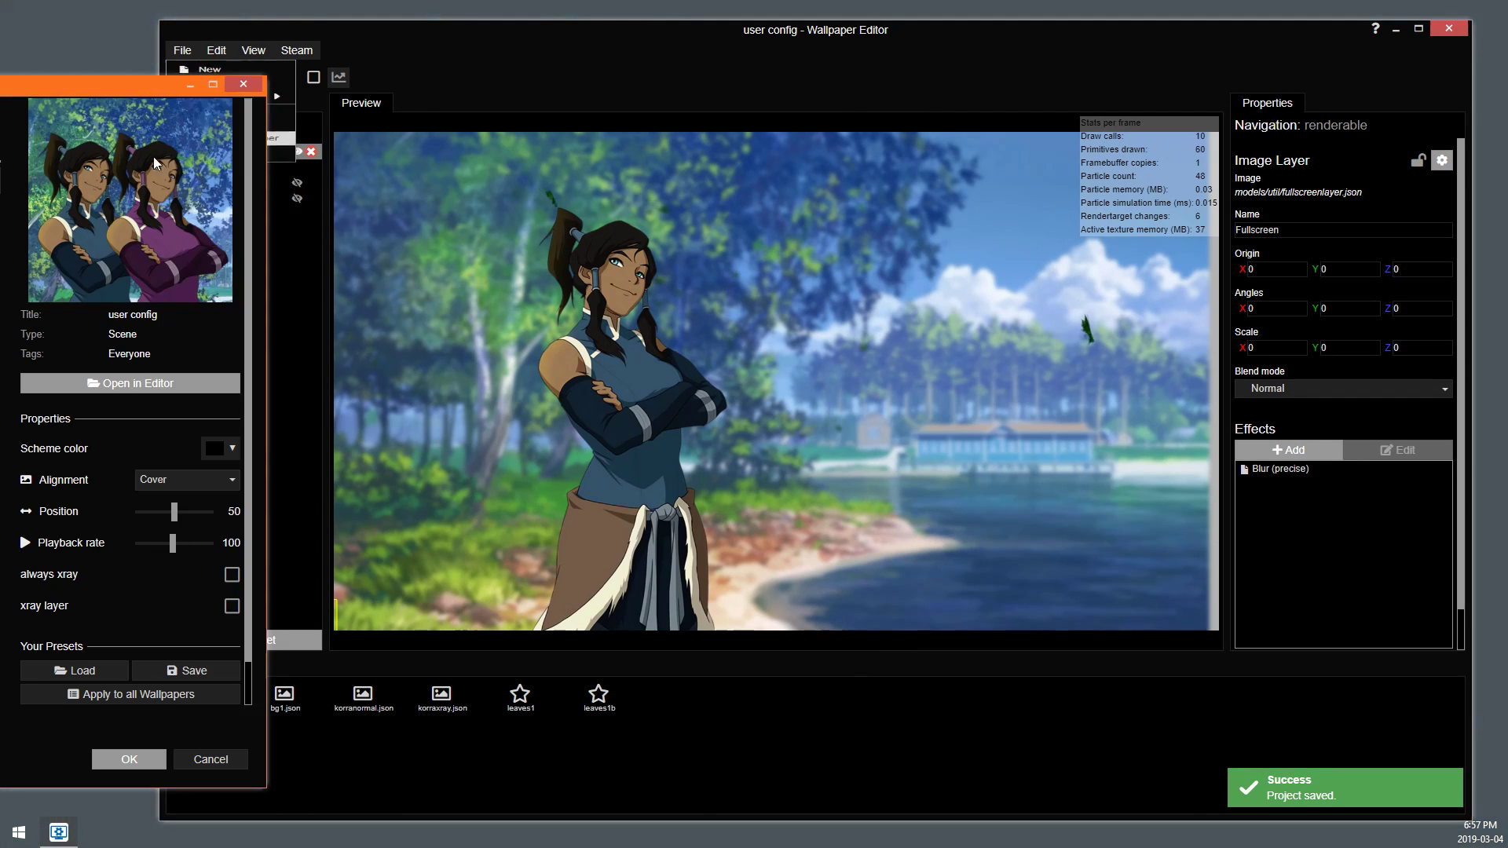
left_click(1396, 30)
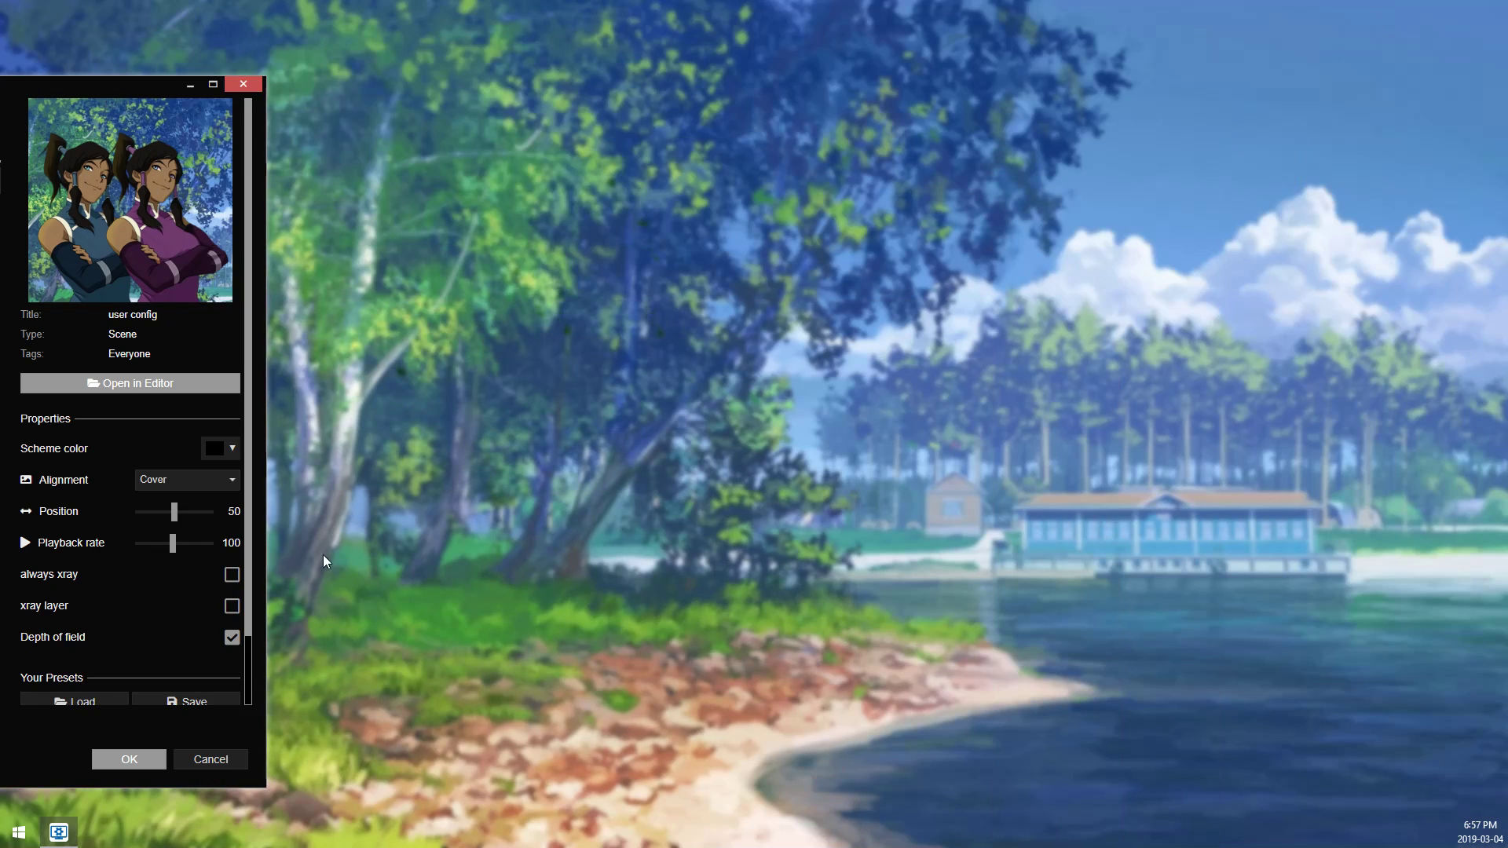
scroll(153, 596, "down", 1)
left_click(137, 696)
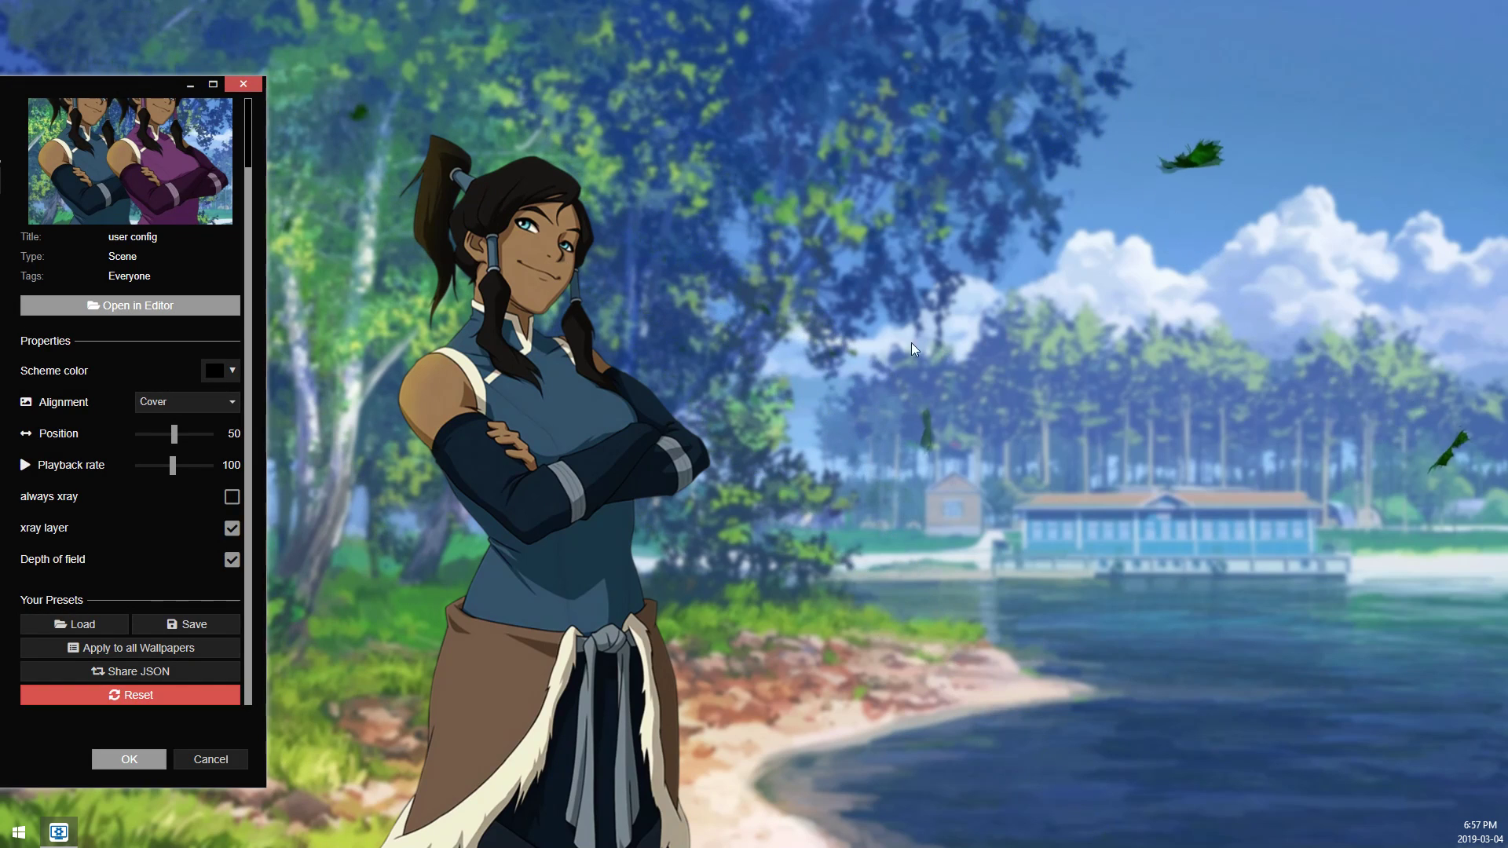
Step: Toggle the always xray and xray layer options on the live wallpaper, then restore them
left_click(234, 497)
left_click(237, 526)
left_click(233, 527)
left_click(232, 496)
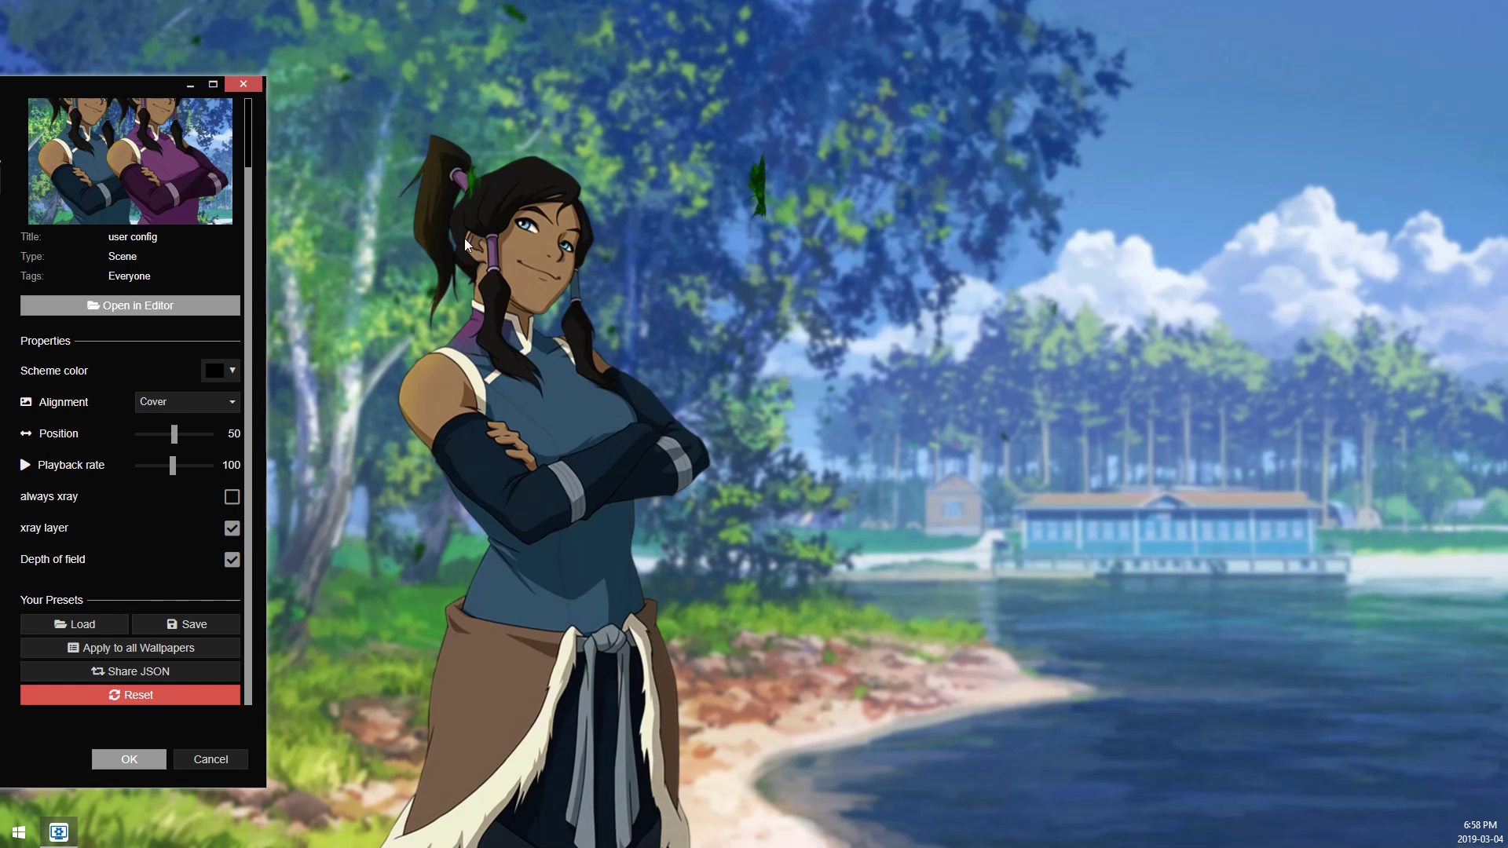
Step: Toggle Depth of field off and on to compare the blur, then return to the editor
left_click(232, 560)
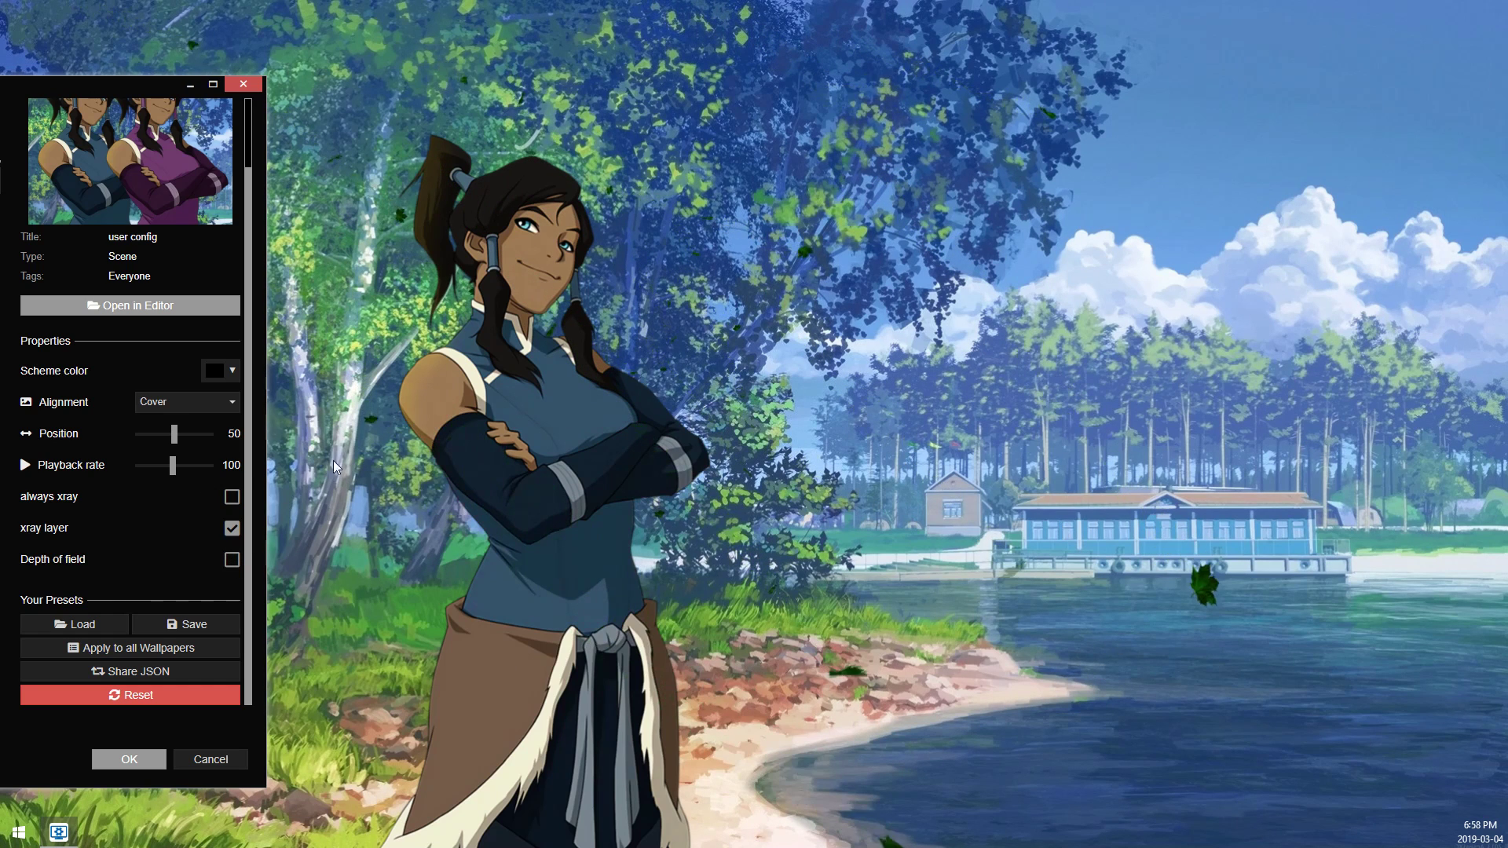
left_click(232, 561)
left_click(231, 561)
left_click(232, 561)
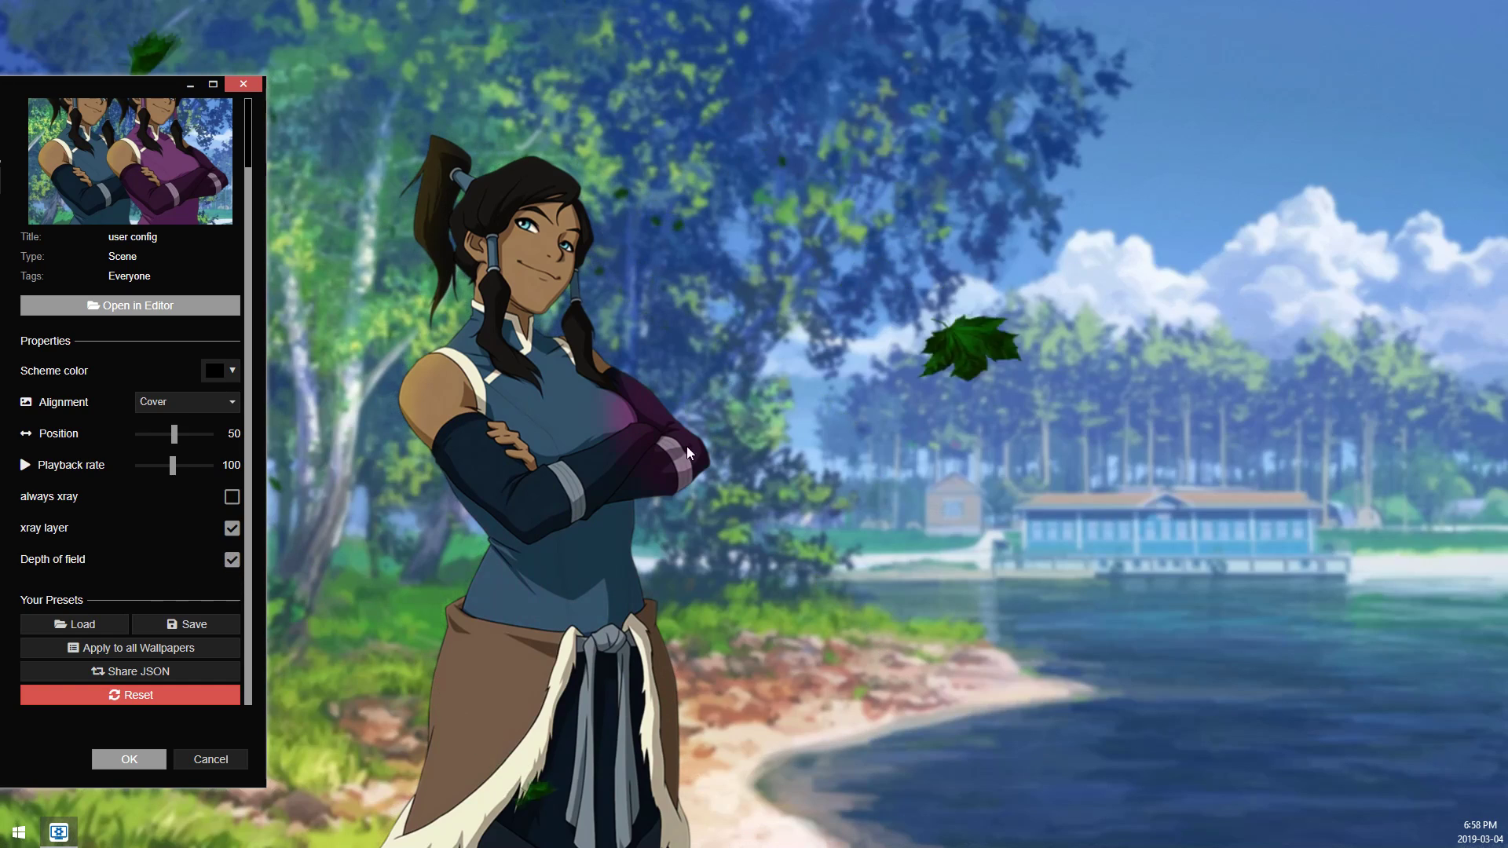
left_click(59, 833)
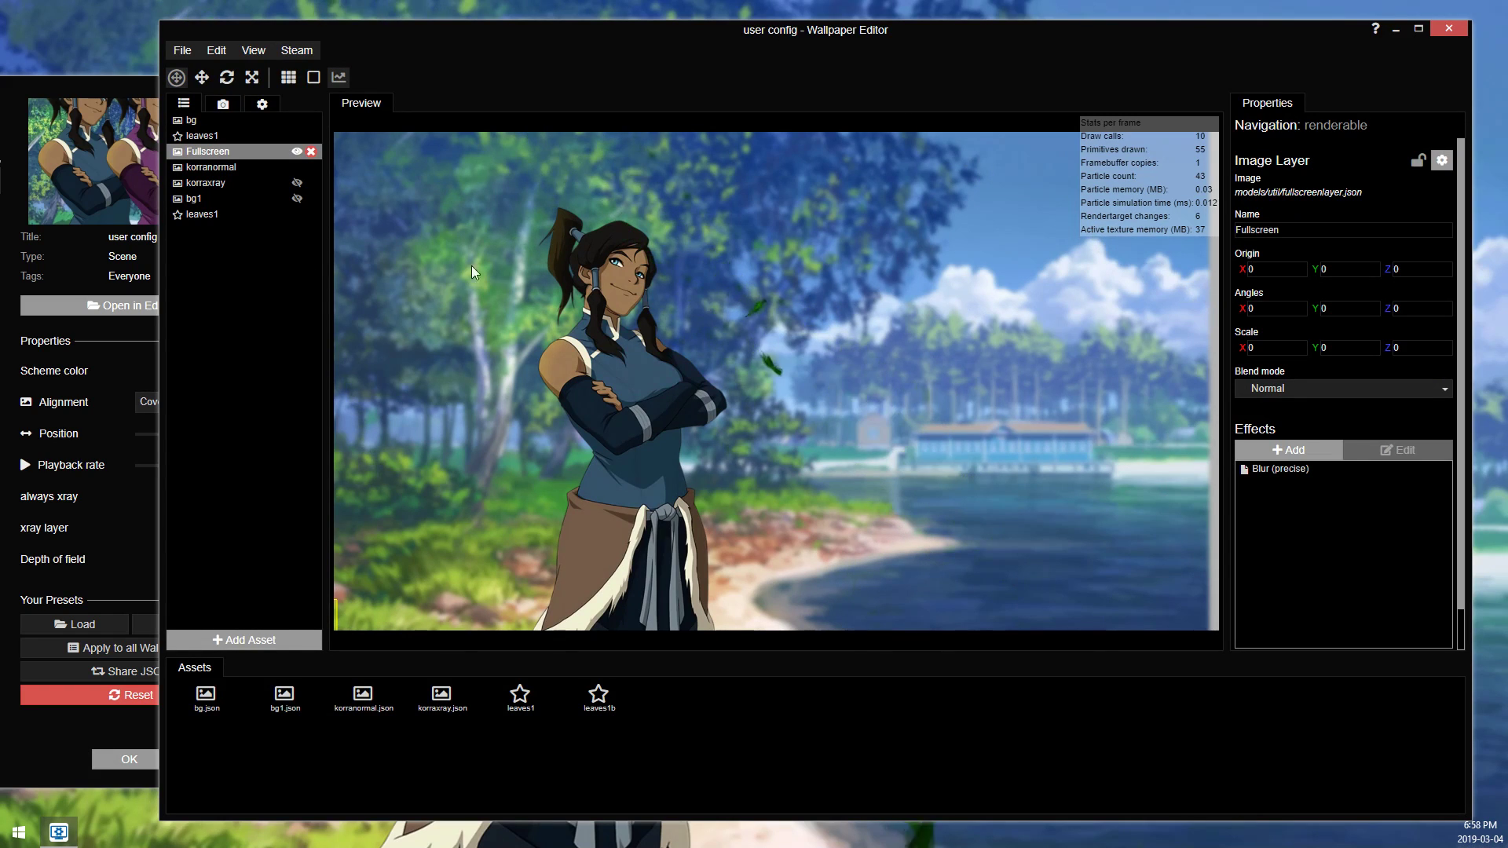
Step: Open the korranormal layer's X-Ray effect and set its exponent to 15.91
left_click(219, 185)
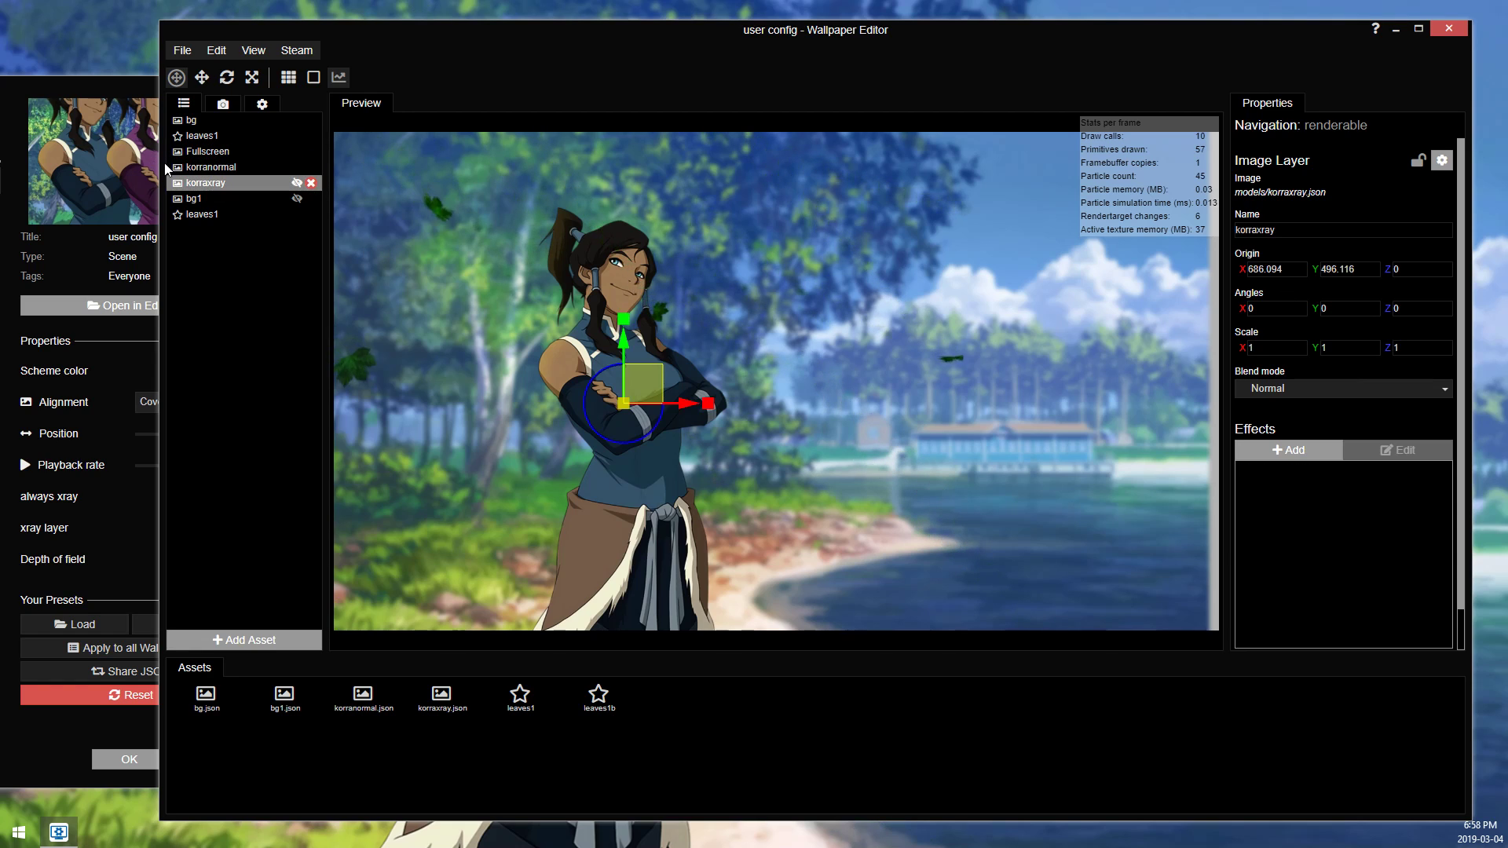
left_click(210, 167)
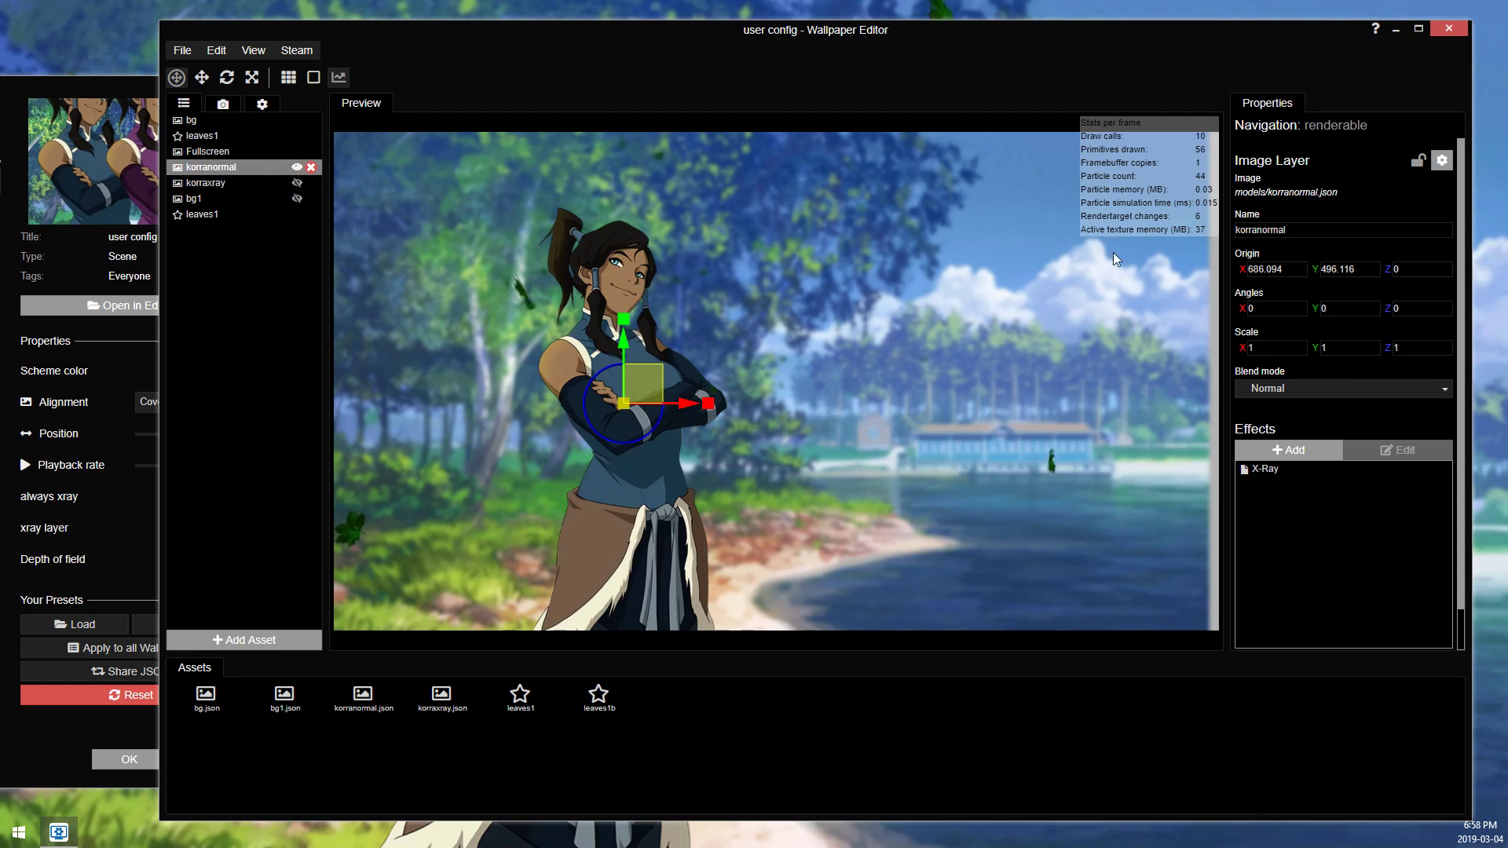
double_click(1269, 468)
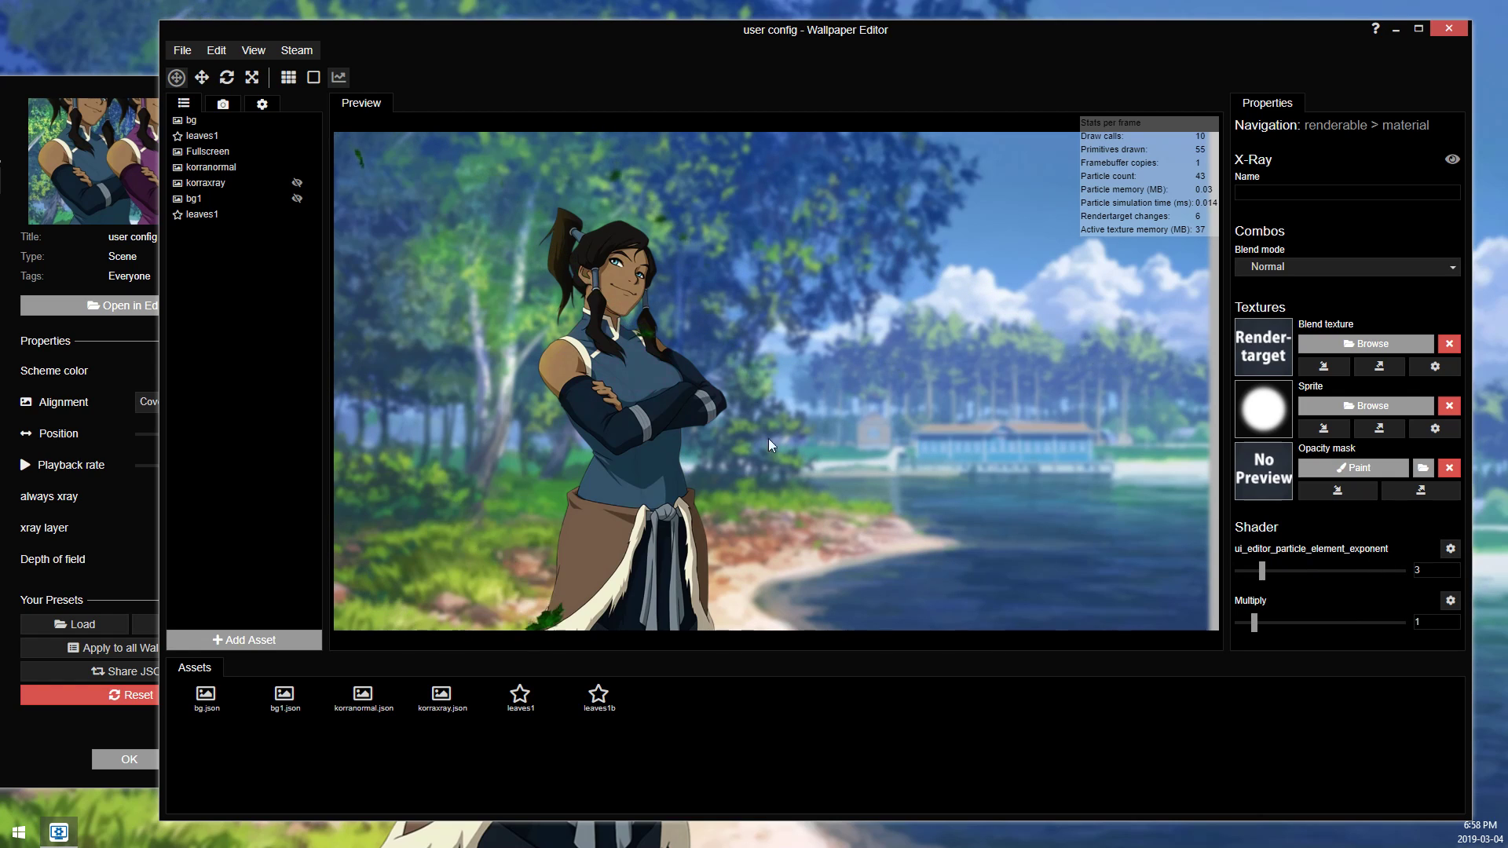
left_click(1243, 572)
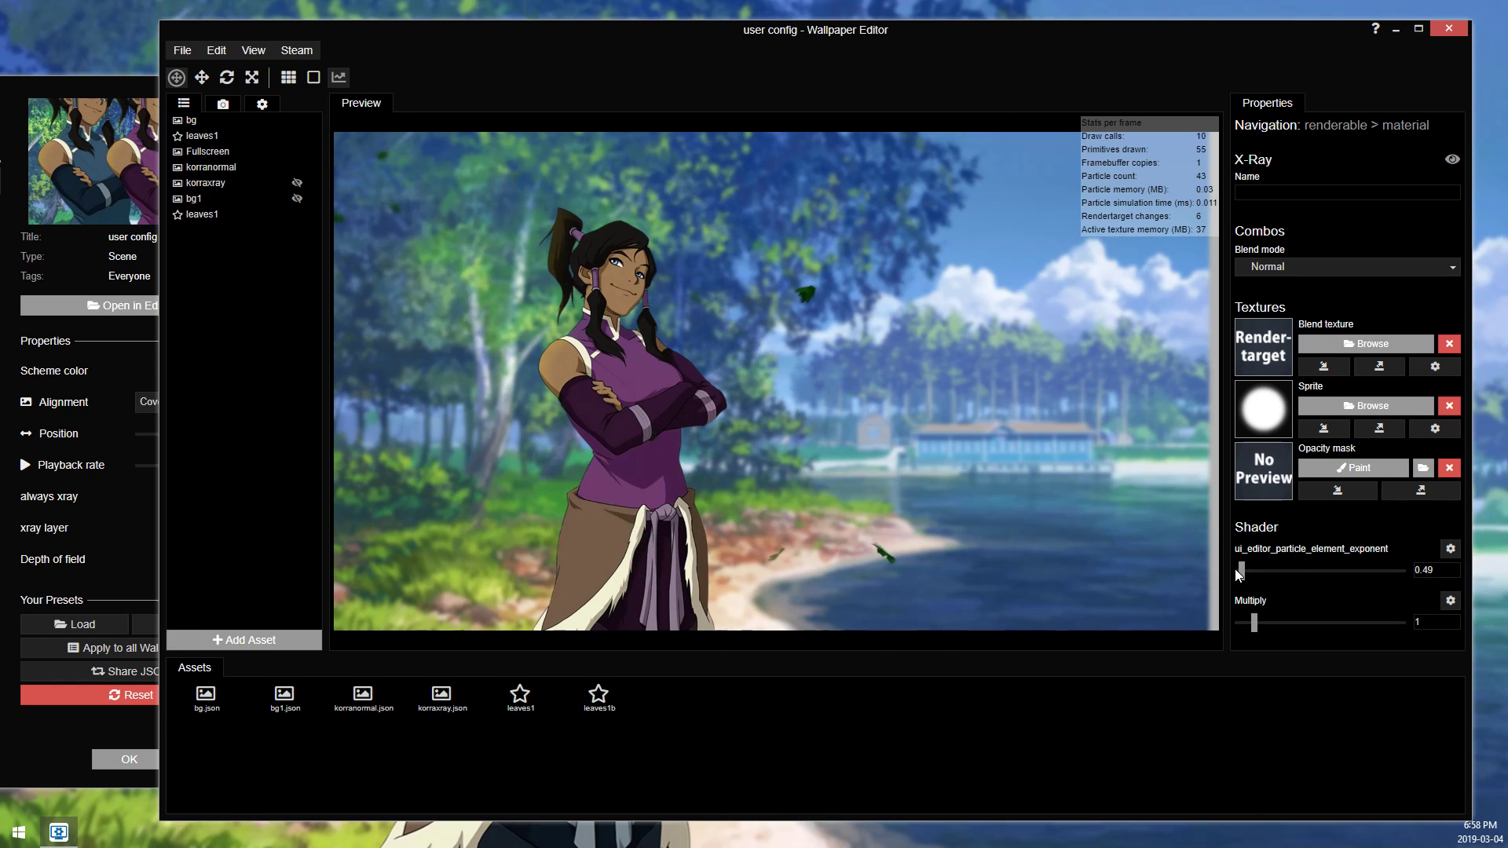
left_click_drag(1242, 572, 1369, 573)
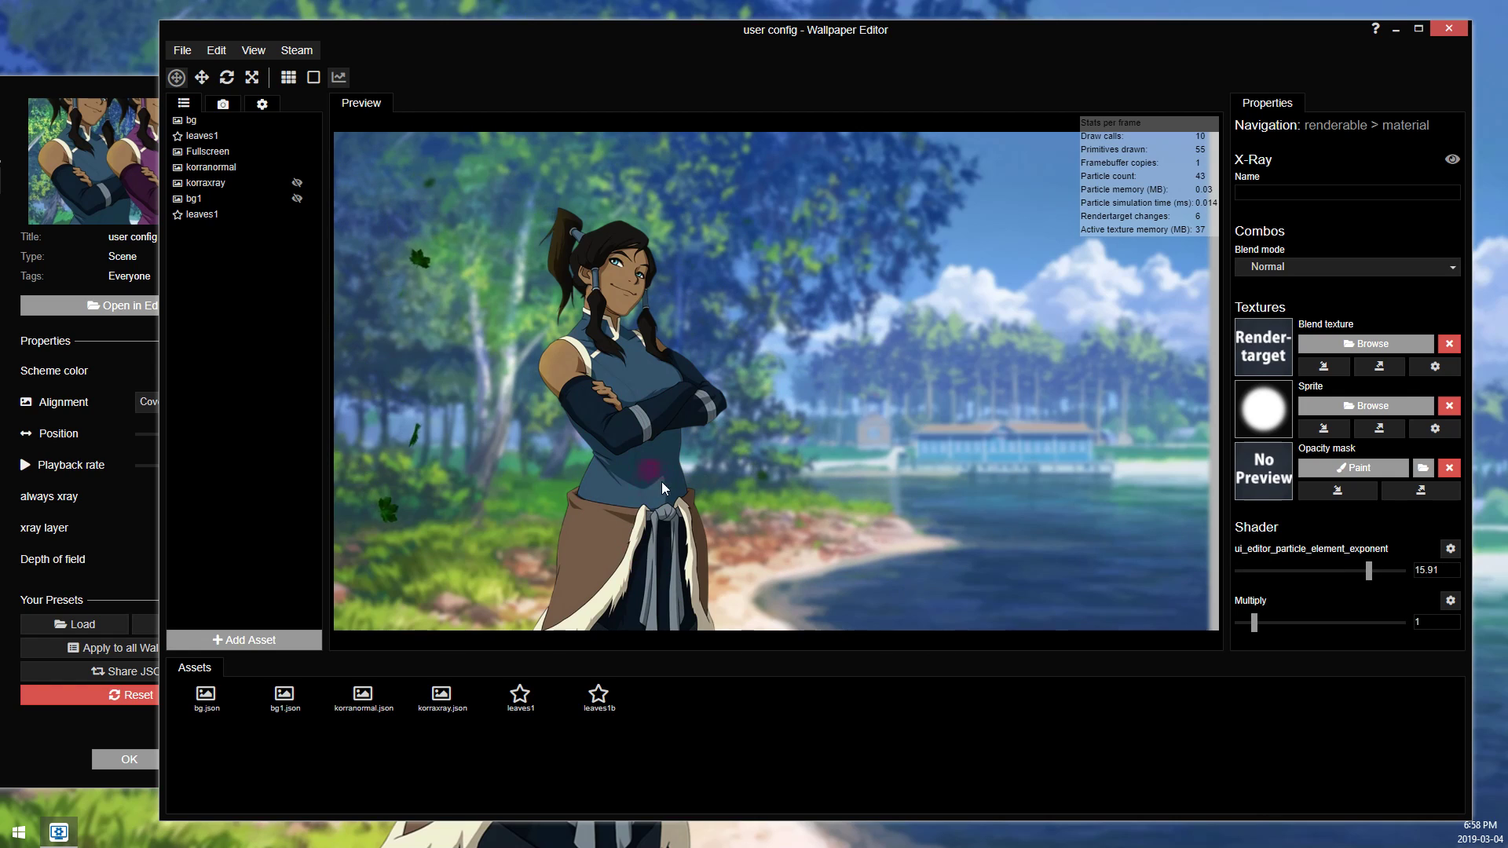
left_click(1449, 549)
Step: Bind the X-Ray exponent to a new 'xray size' slider property: default 3, min 1.5, max 8
left_click(1369, 567)
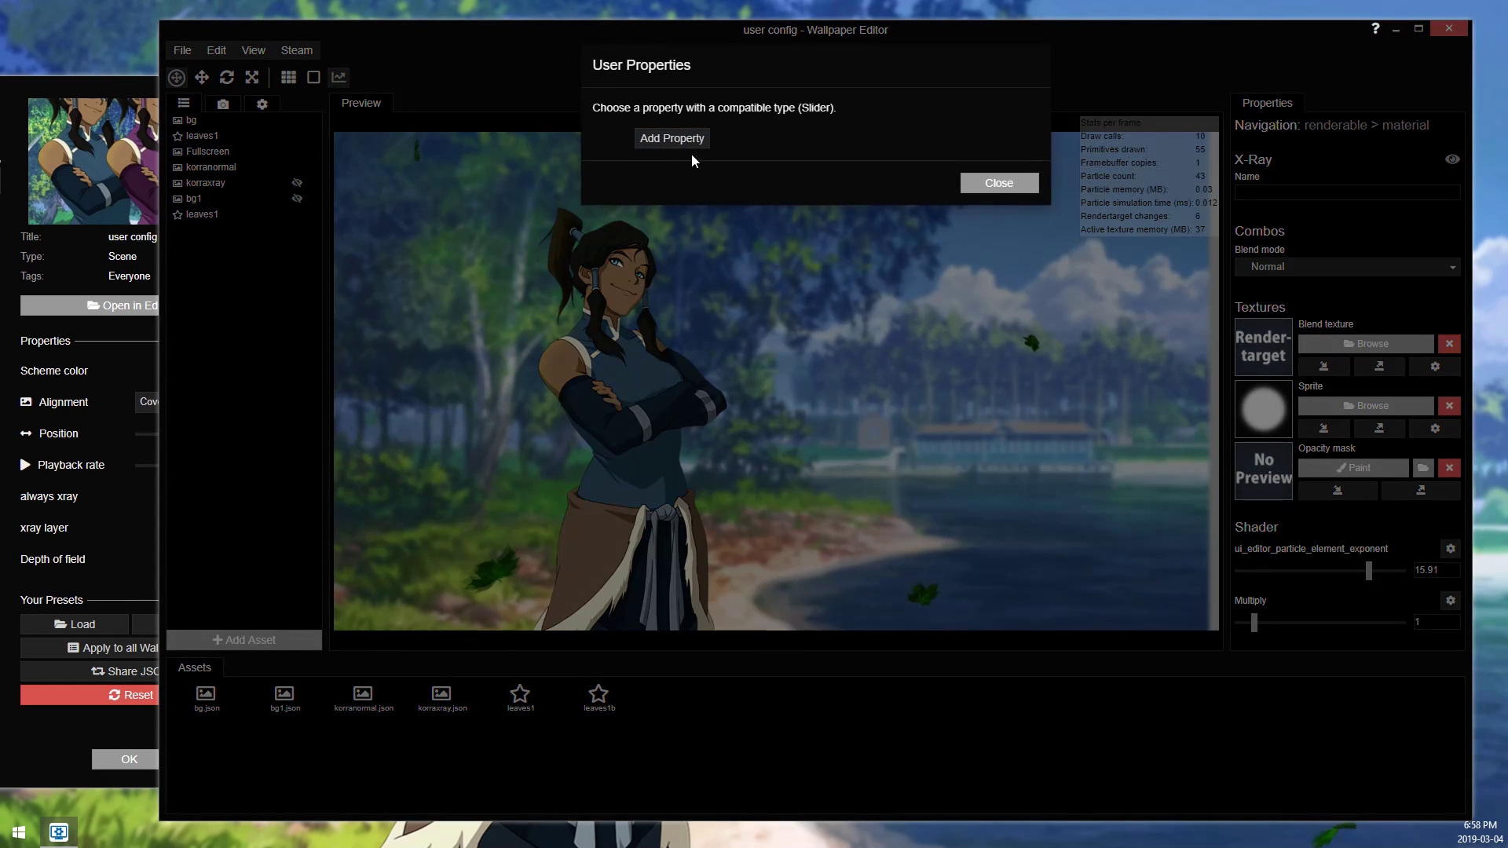
left_click(669, 139)
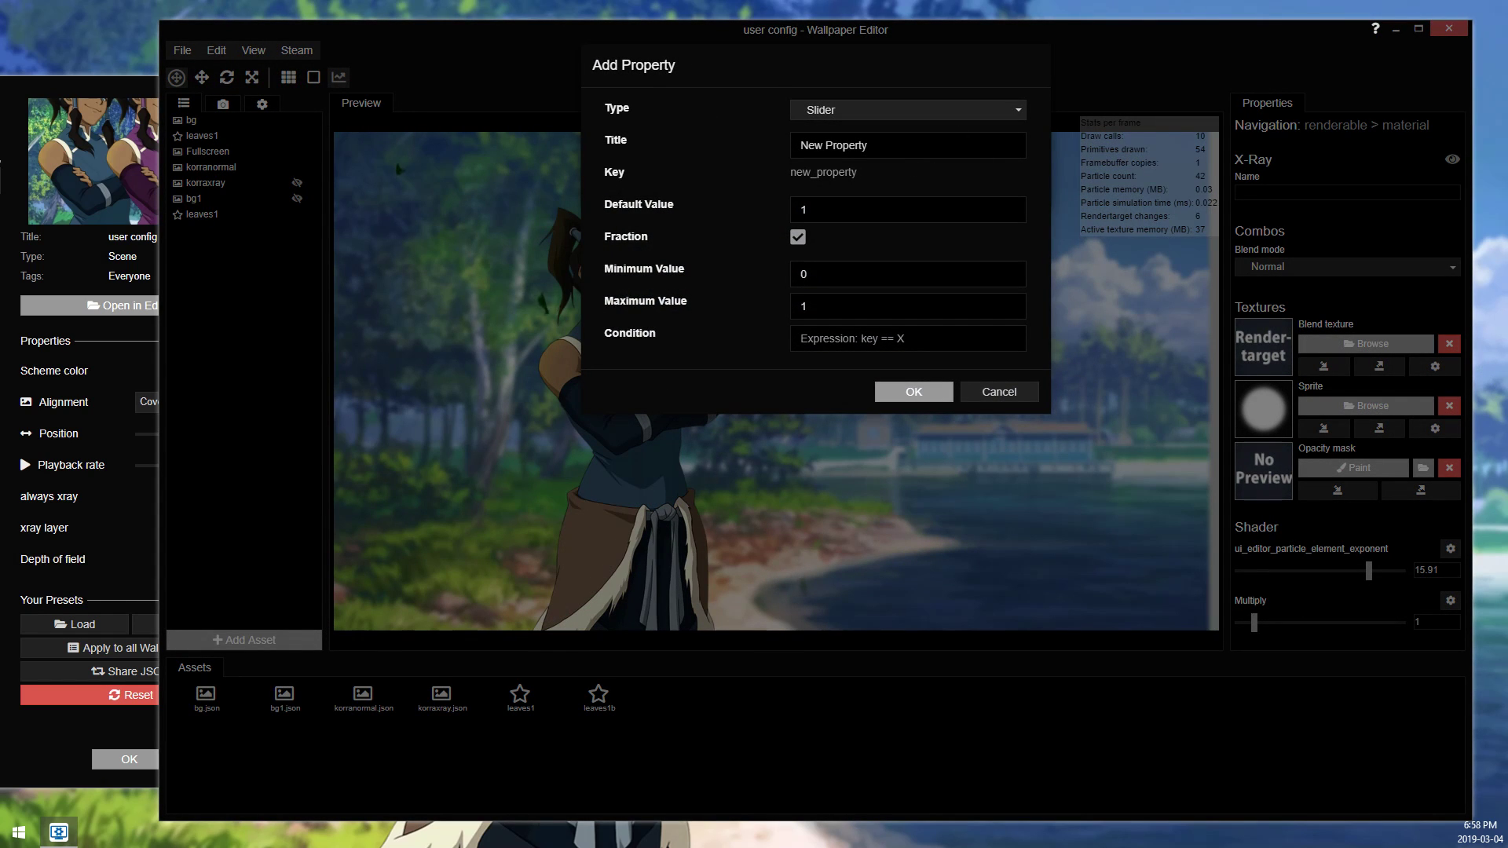
left_click(983, 148)
type("xray size")
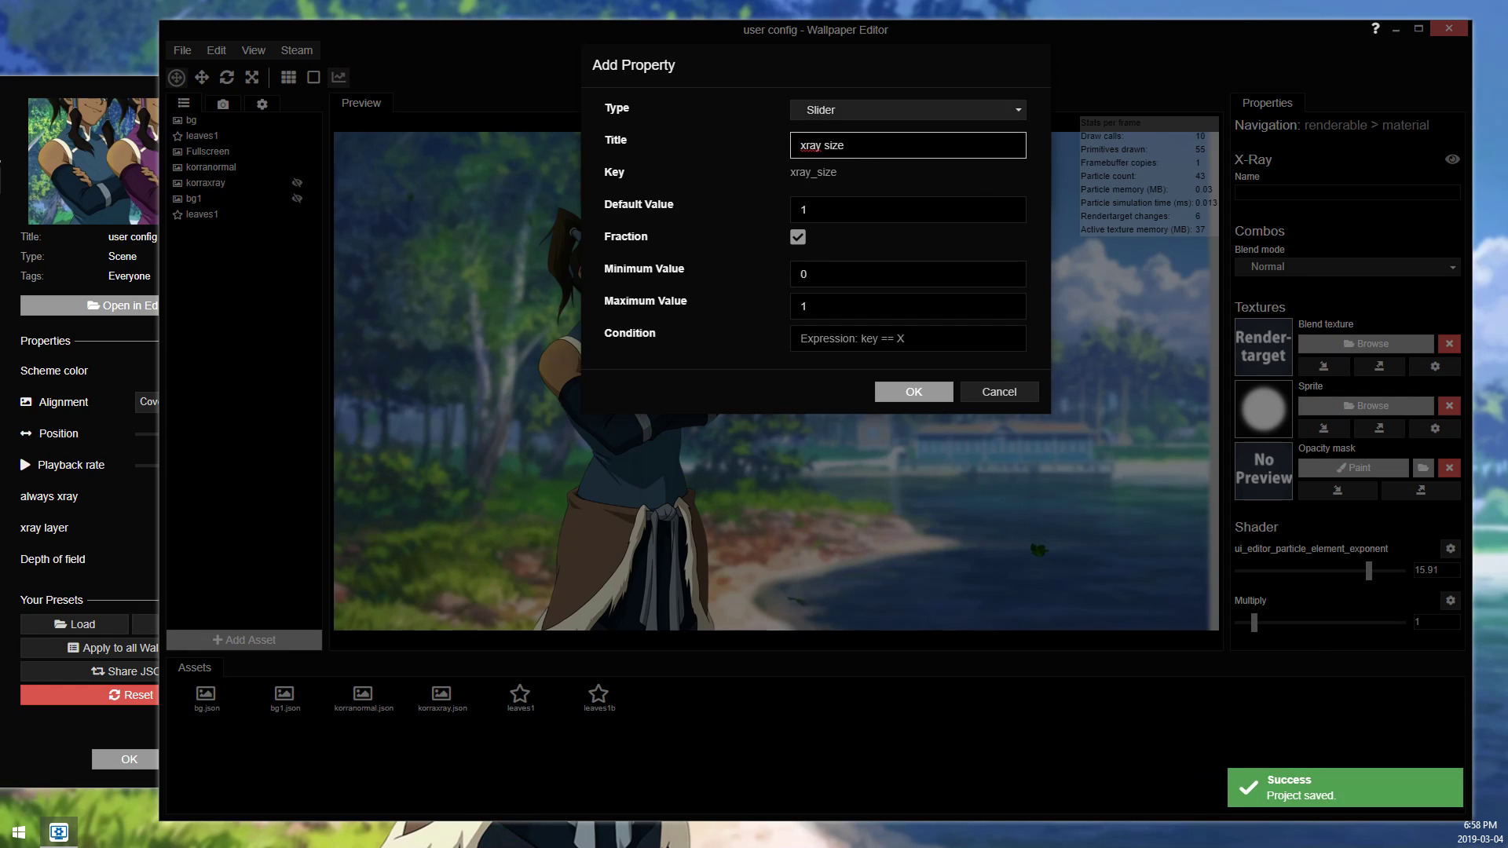
key("Tab")
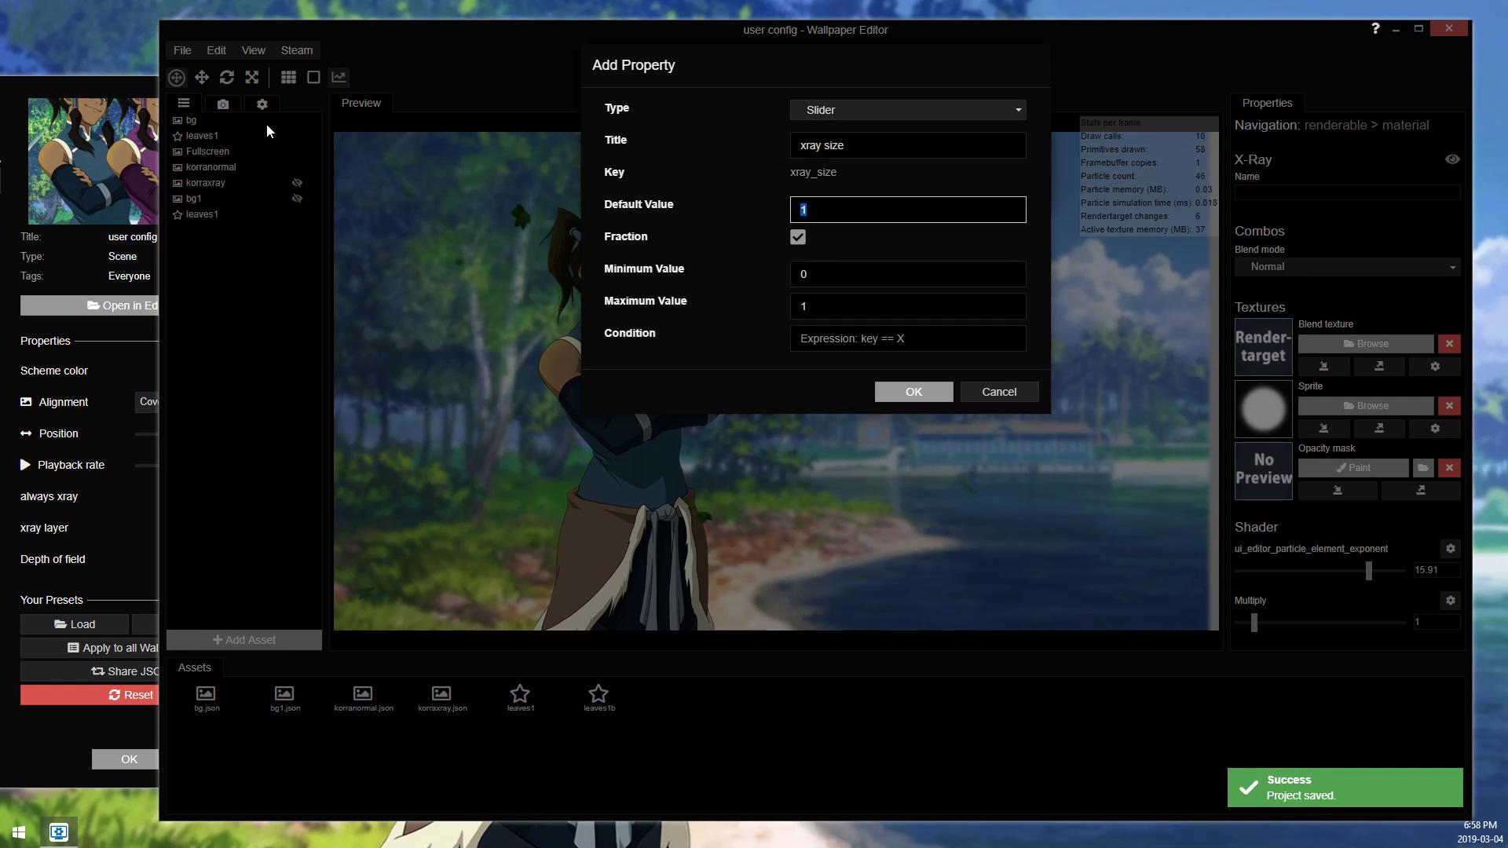
key("Tab")
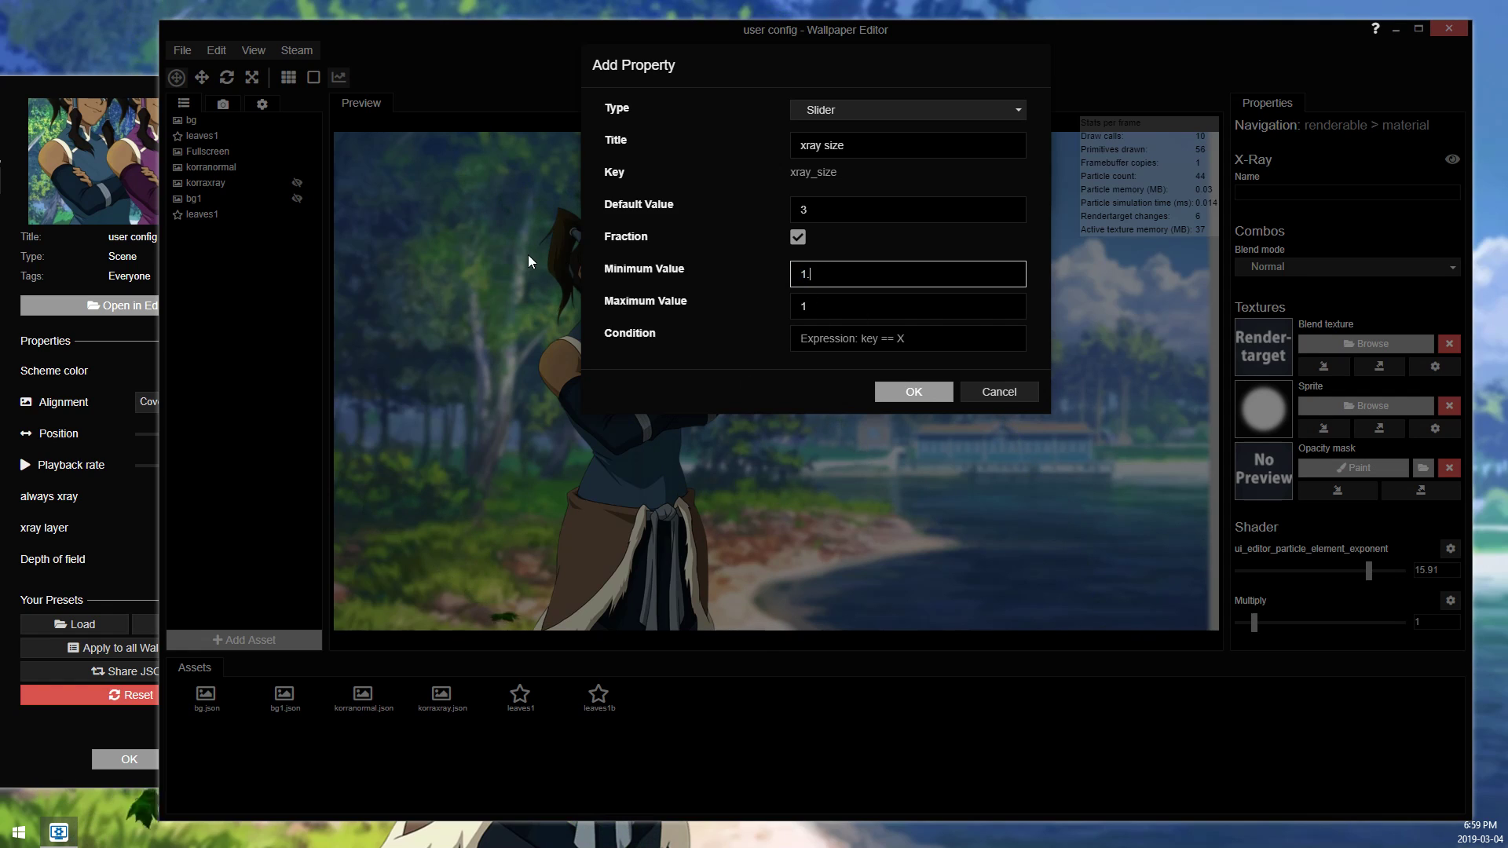
type("5")
key("Tab")
type("8")
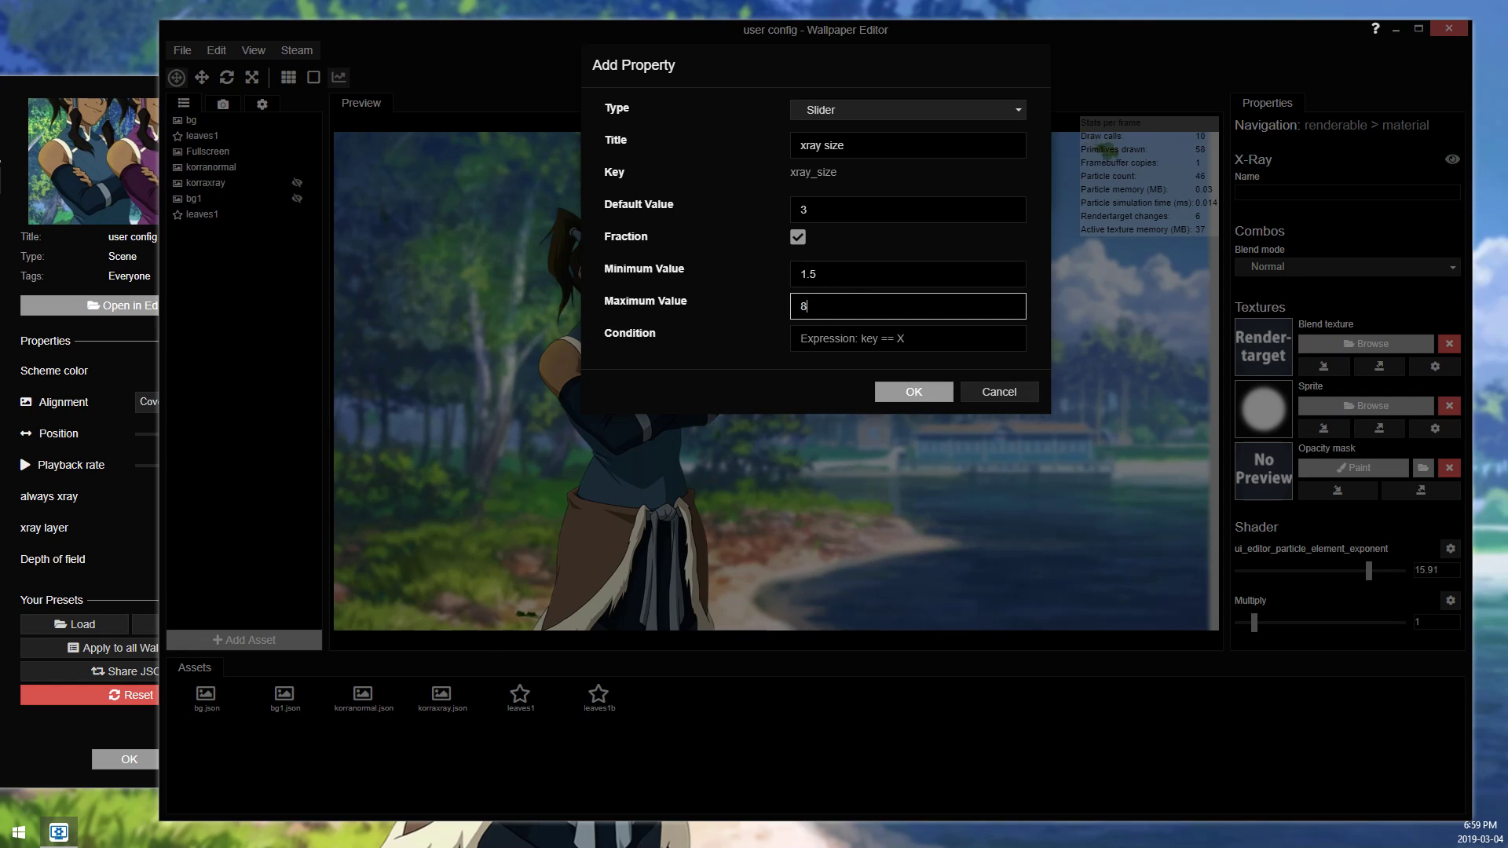
left_click(908, 388)
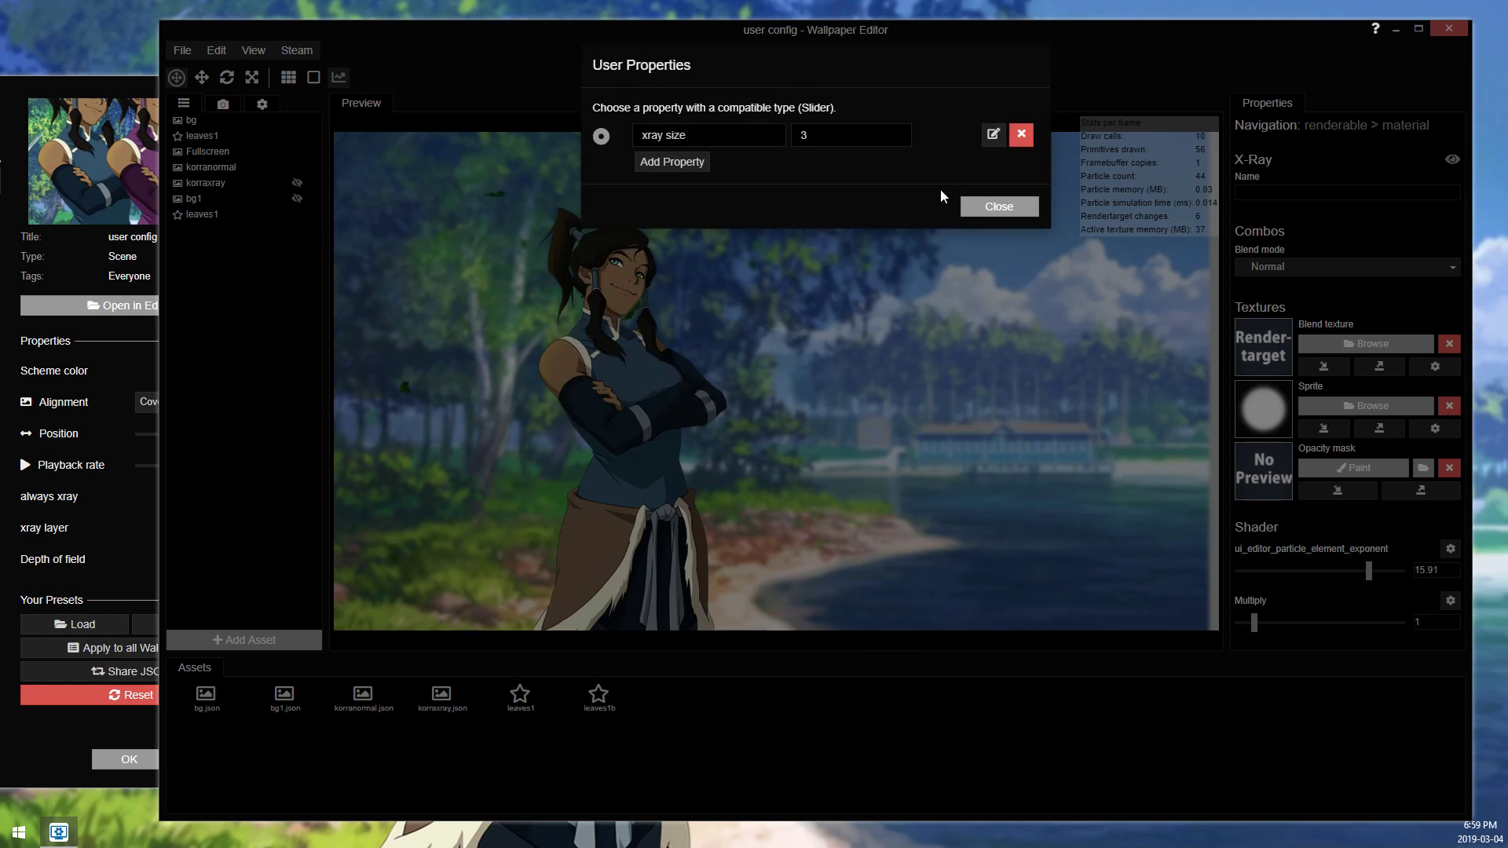
left_click(1001, 199)
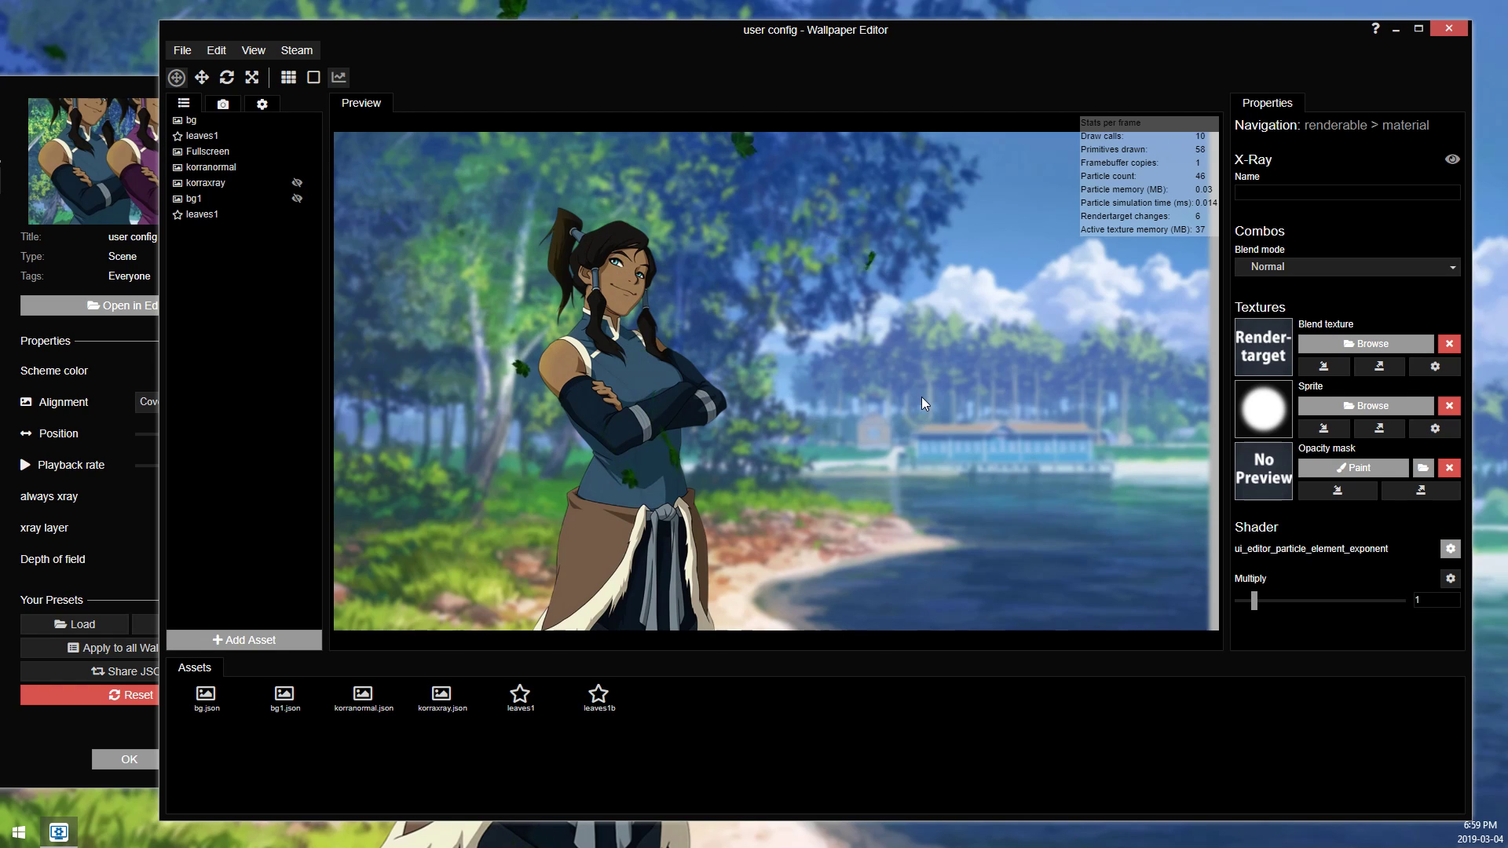
Step: Save, preview X-Ray Multiply at different values, and leave it at 1.43
key("ctrl+s")
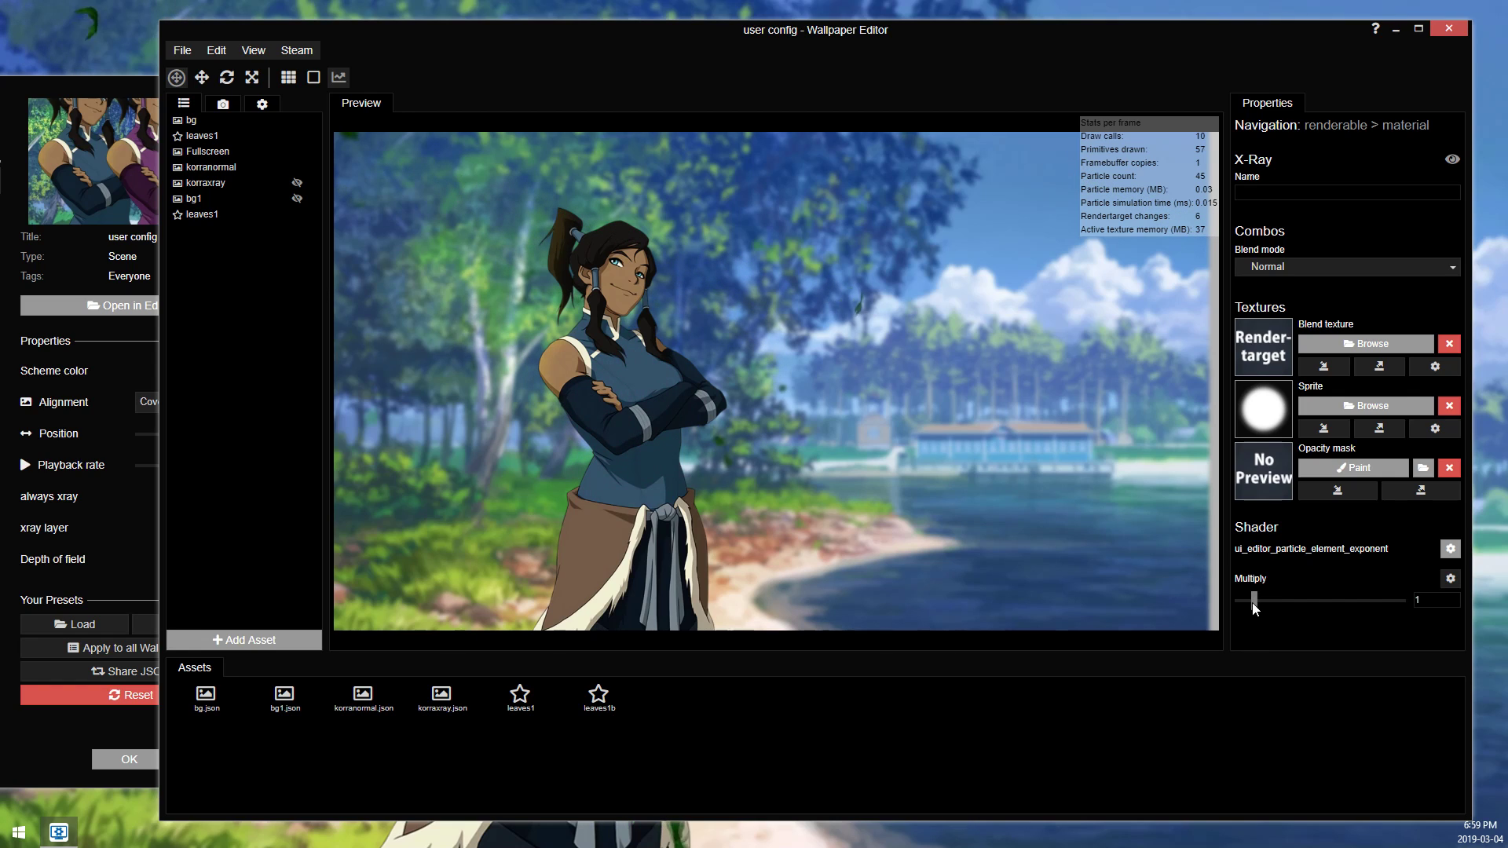
left_click_drag(1252, 602, 1237, 602)
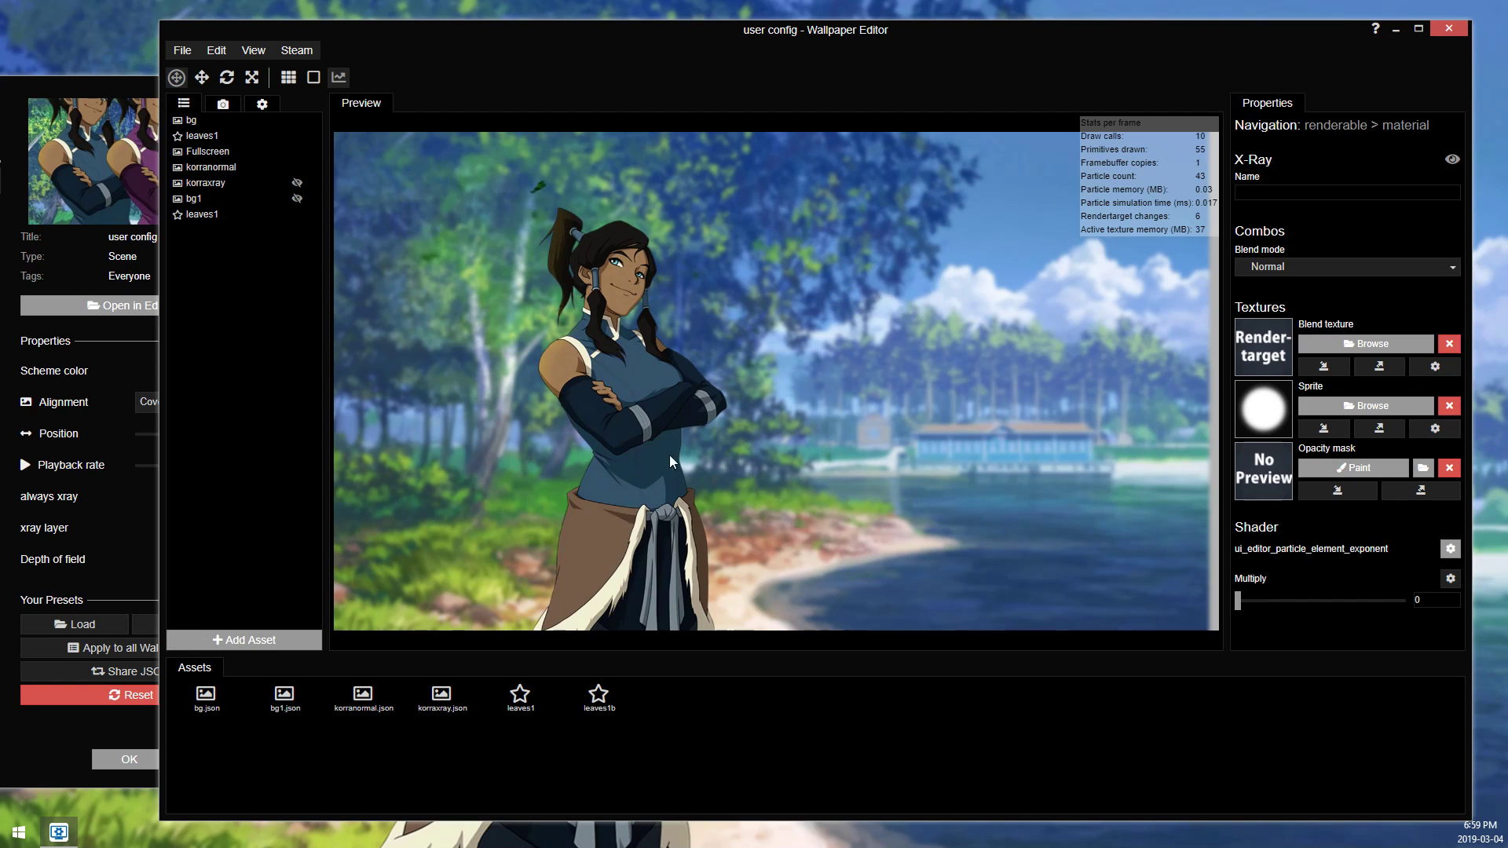
left_click_drag(1237, 600, 1250, 605)
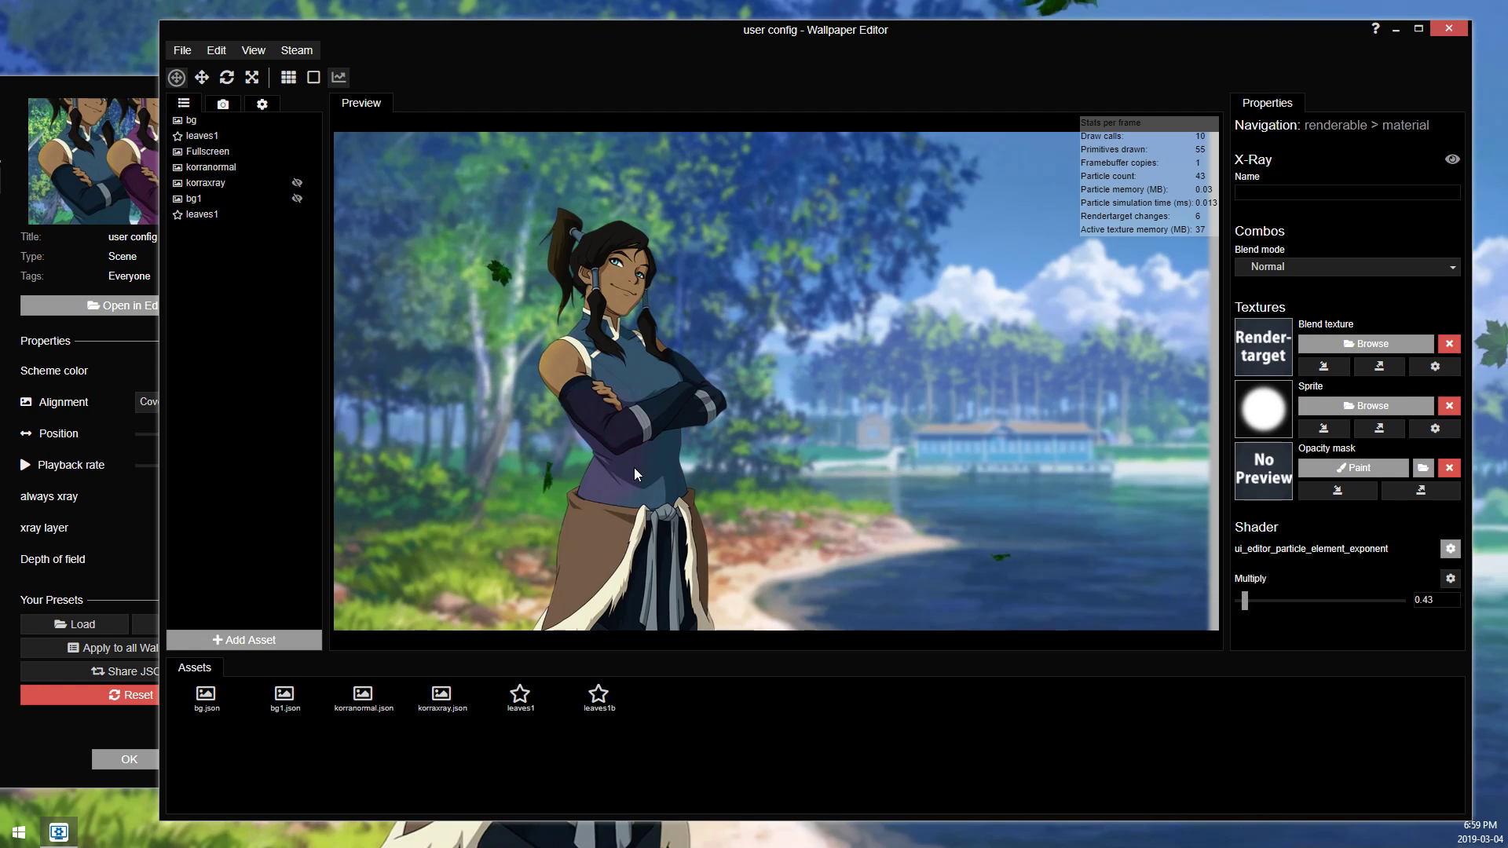
left_click_drag(1245, 600, 1291, 601)
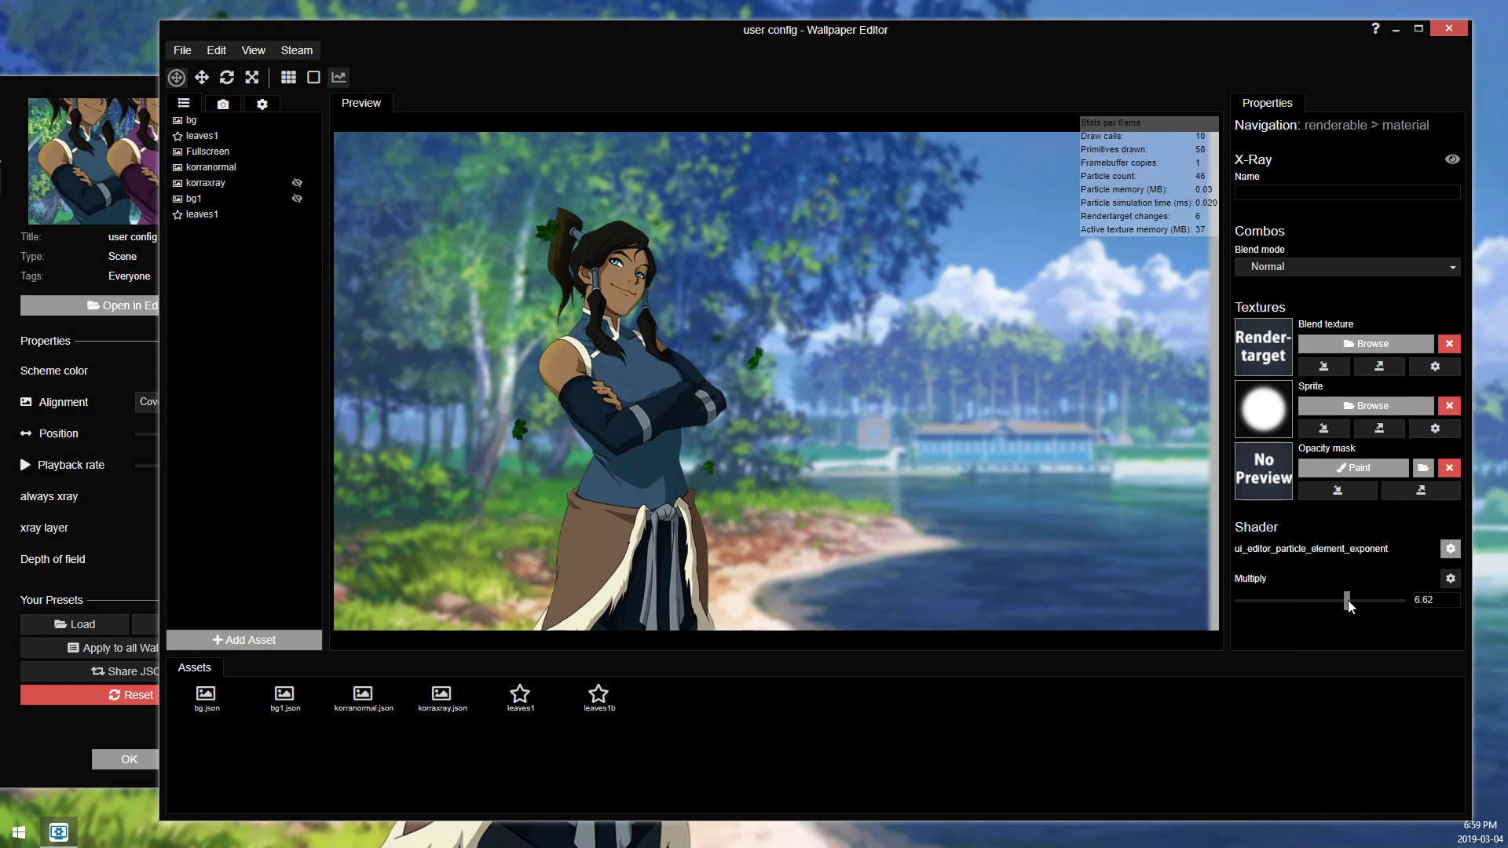
left_click_drag(1347, 600, 1261, 586)
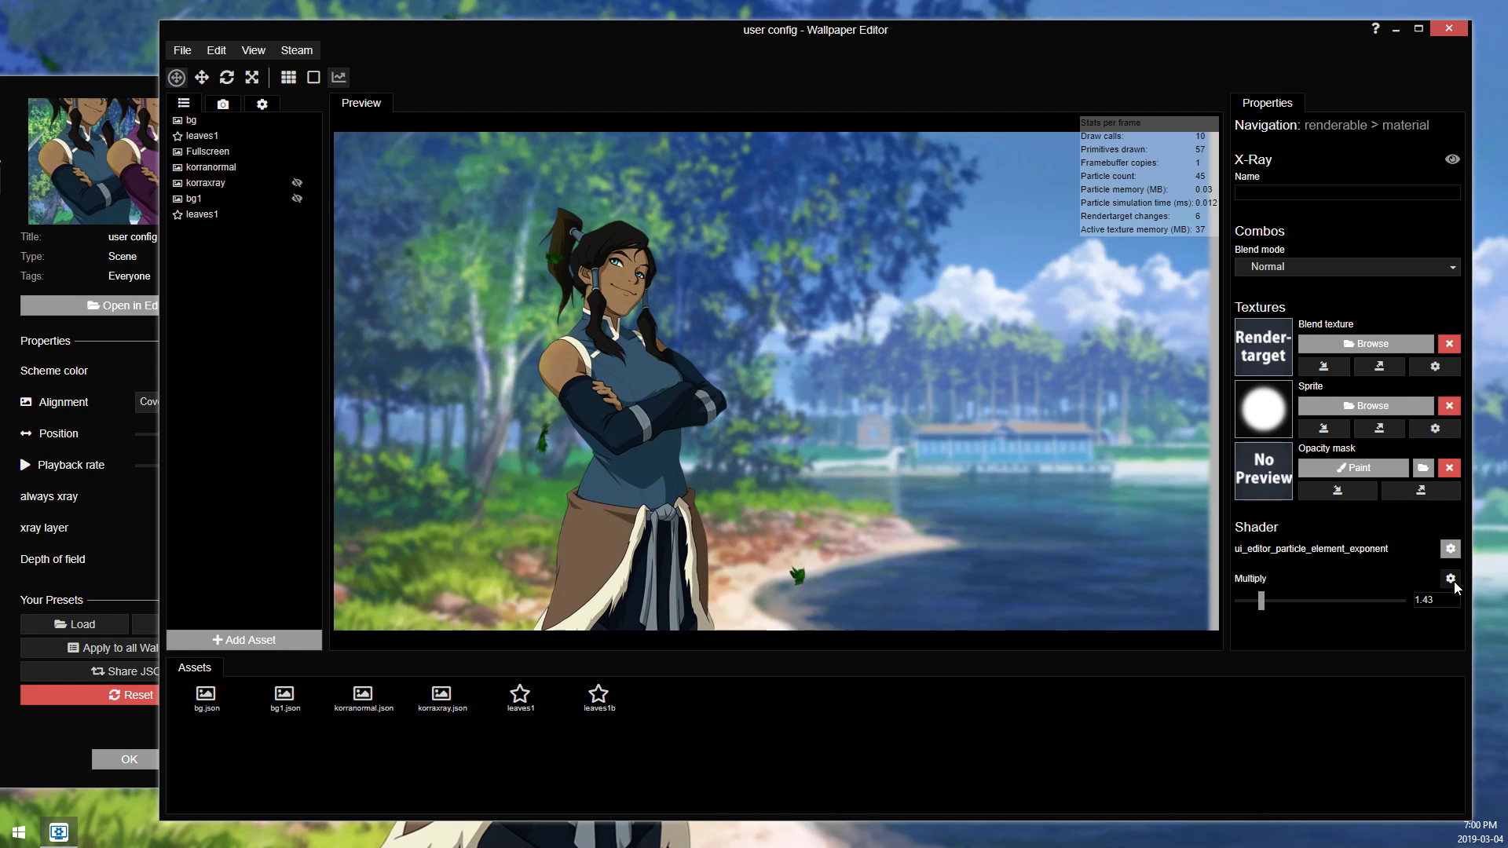
Step: Bind X-Ray Multiply to a new 'xray on off' whole-number slider, default 0, range 0–1
left_click(1375, 589)
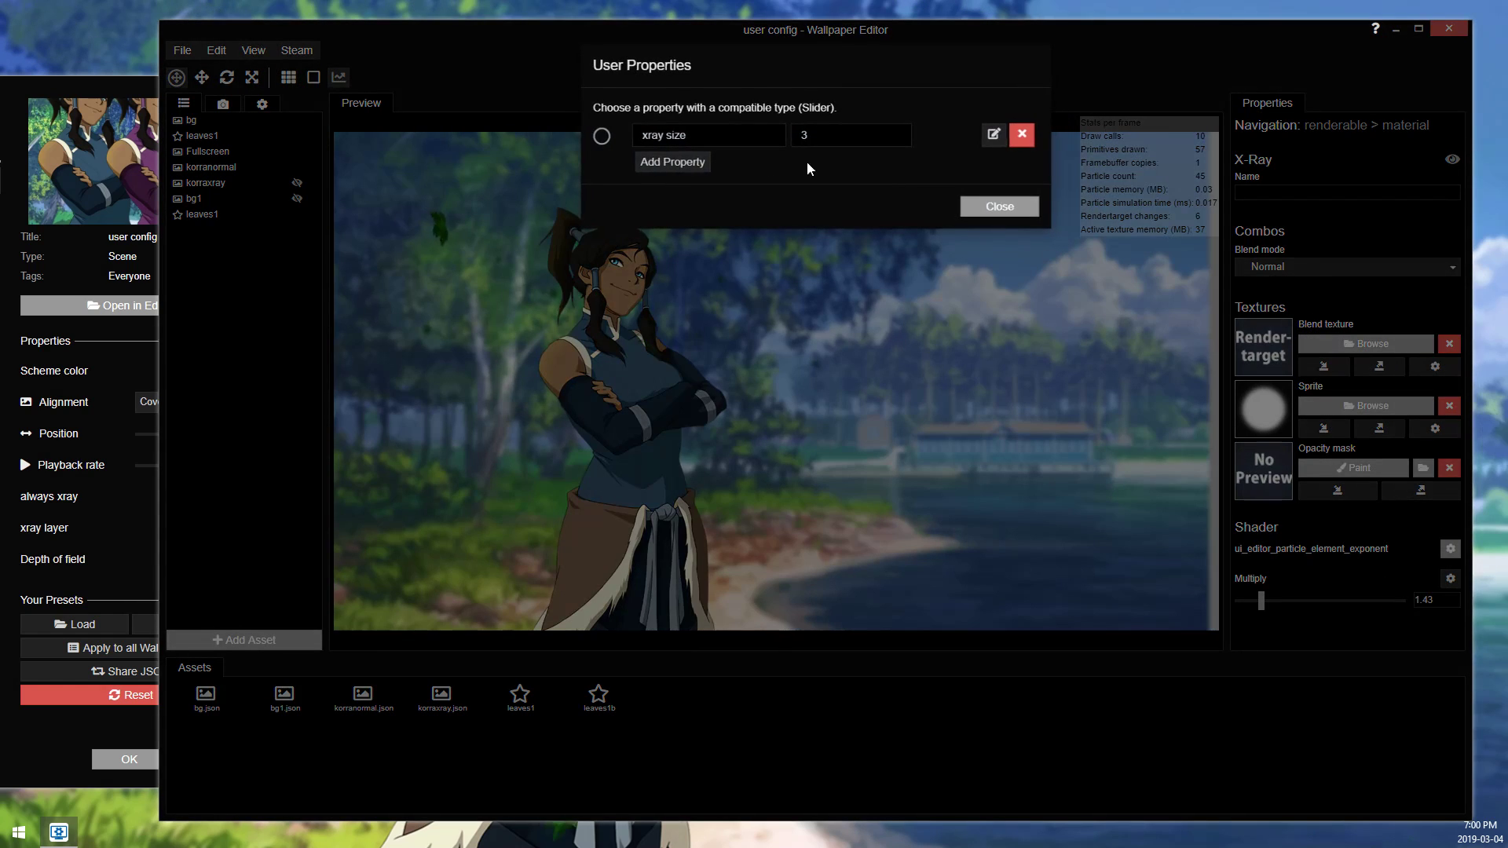
left_click(655, 162)
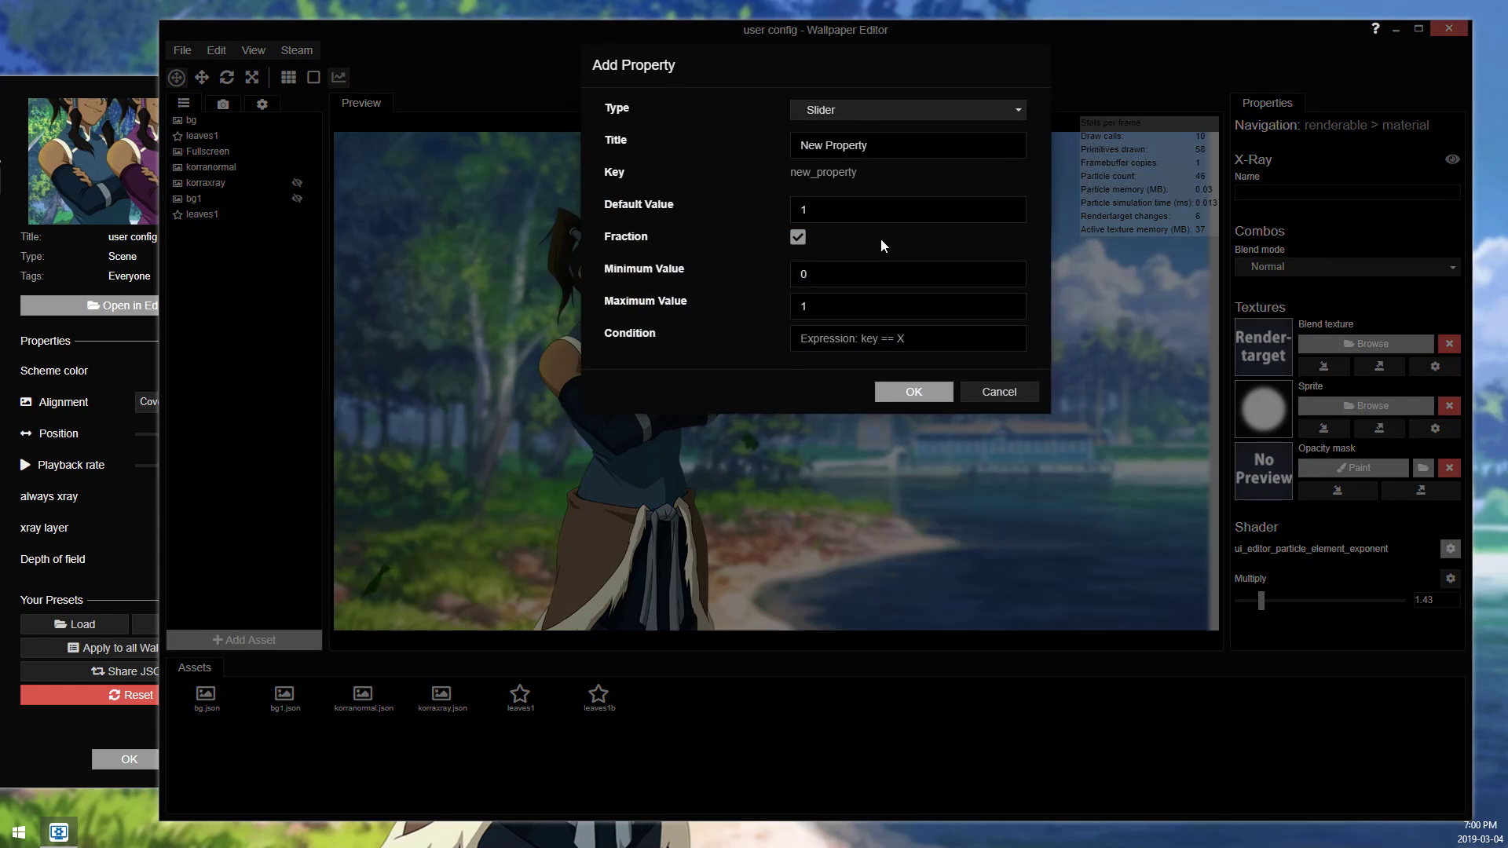
type("xra")
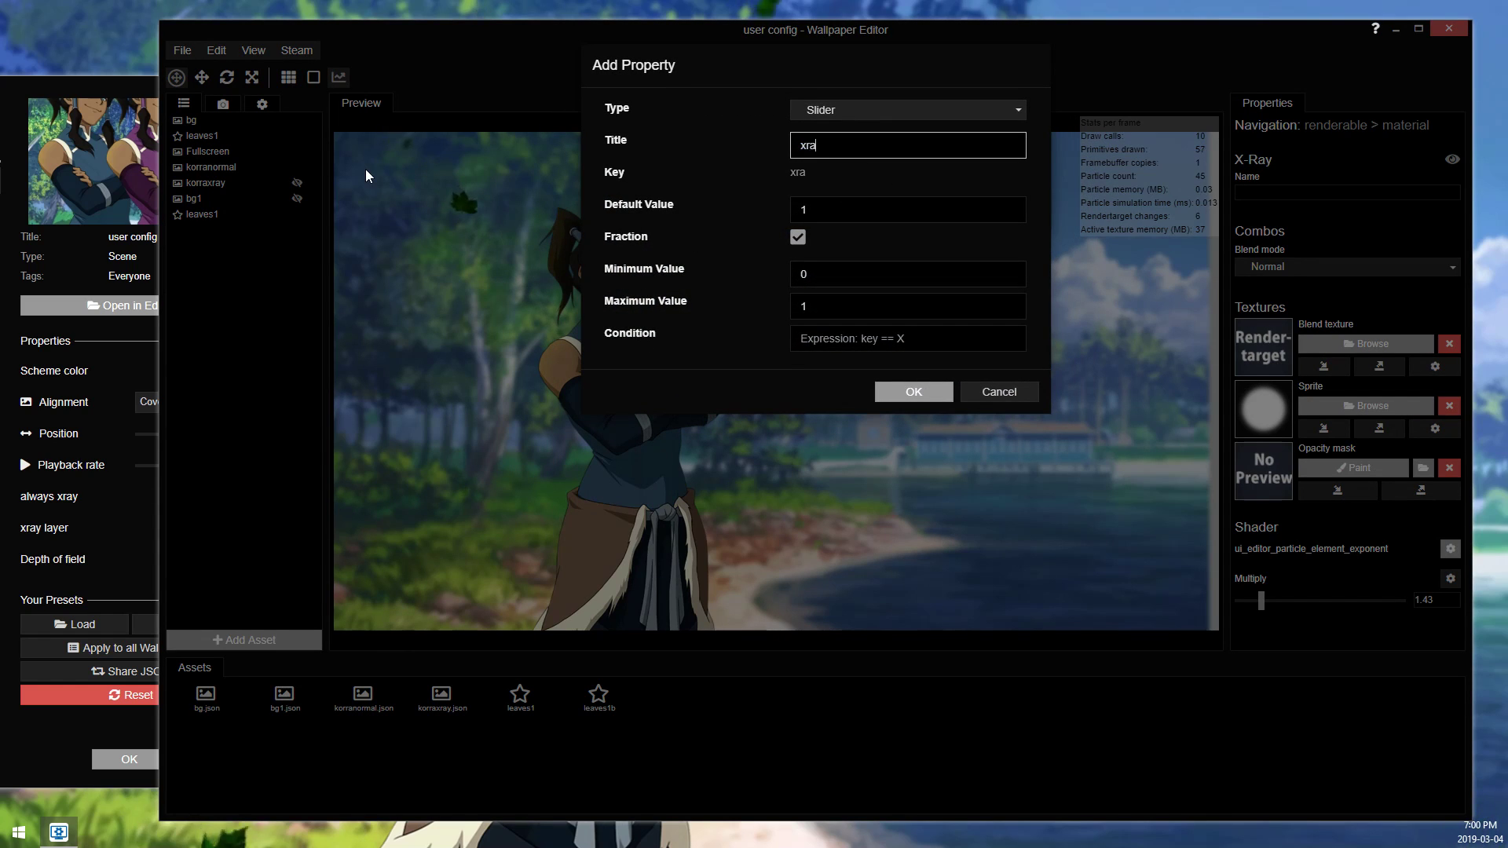
type("y on off")
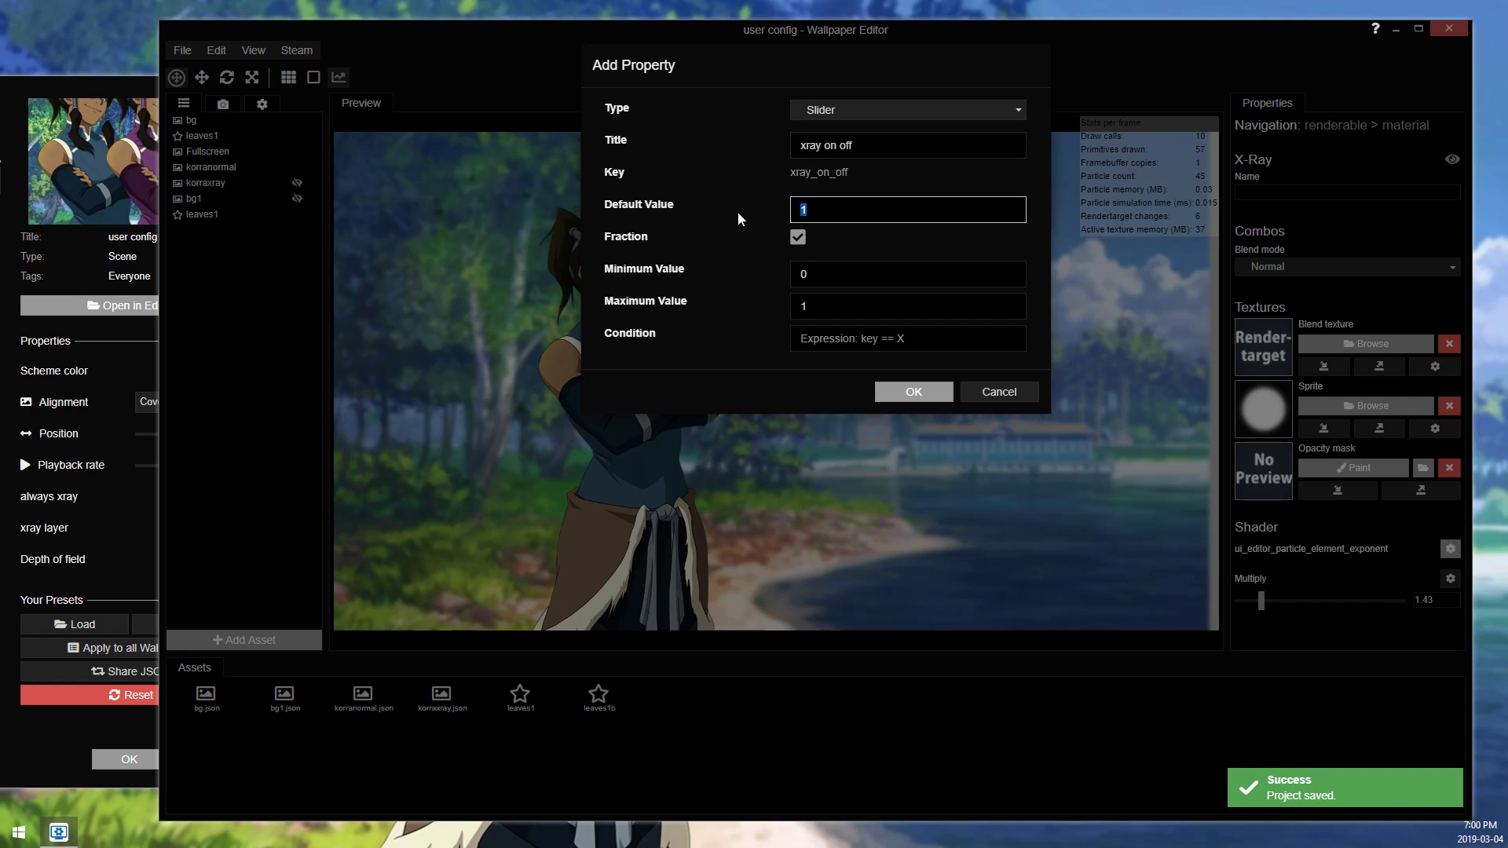
type("0")
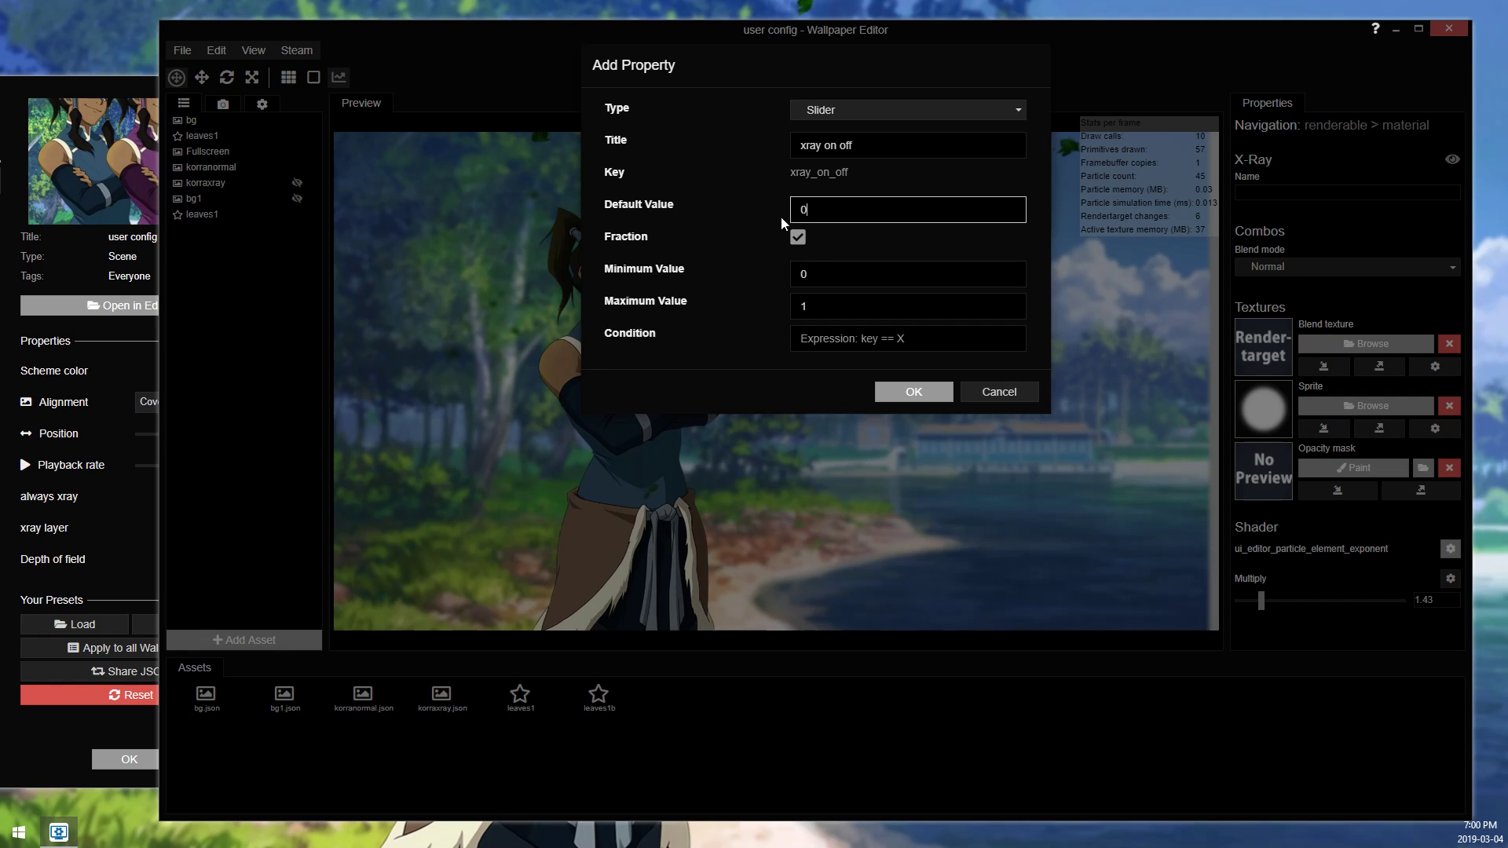
left_click(799, 237)
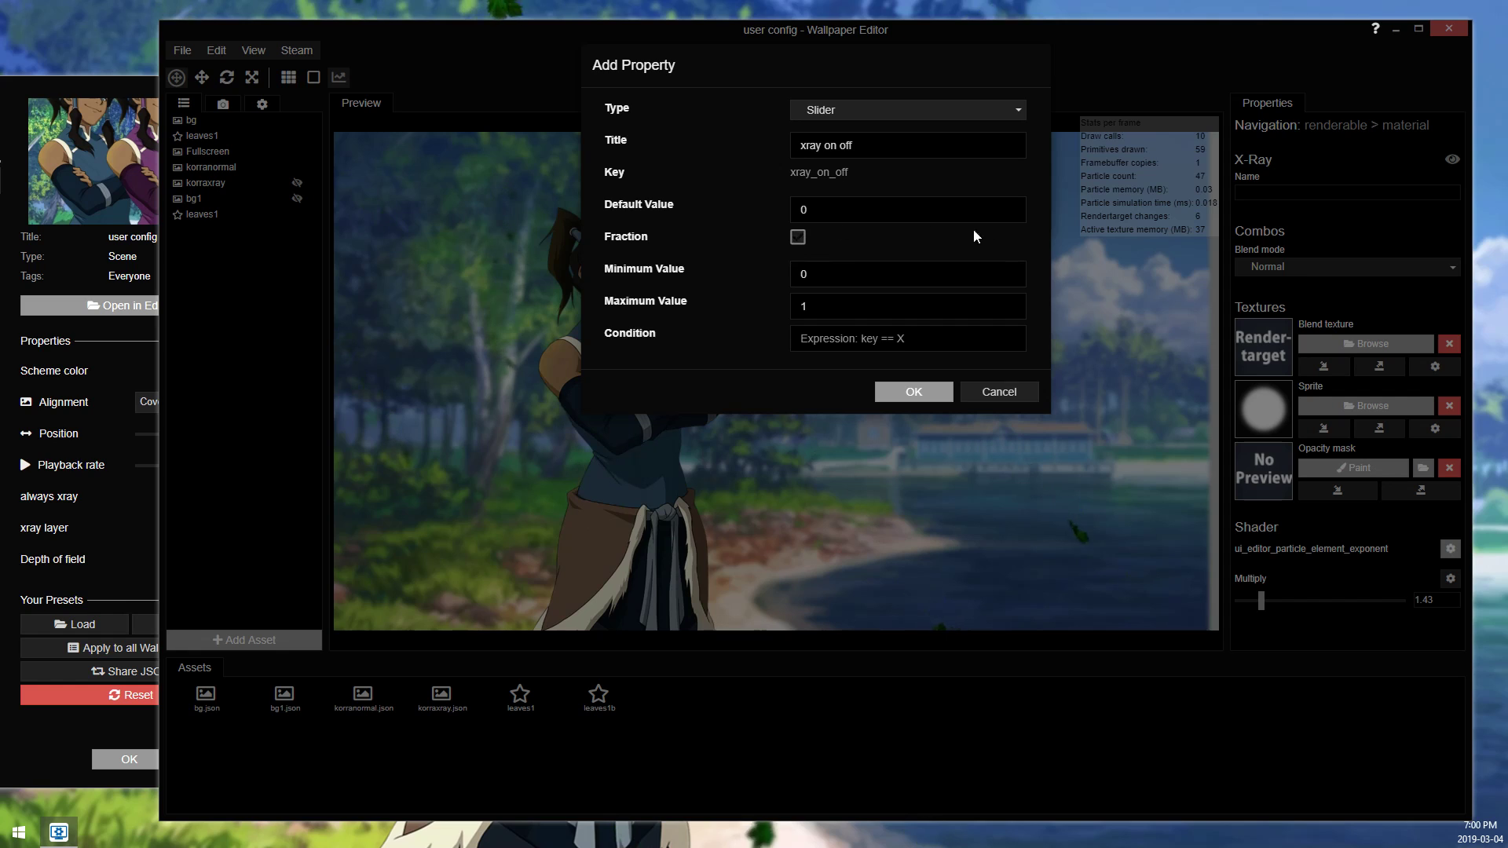
left_click(904, 392)
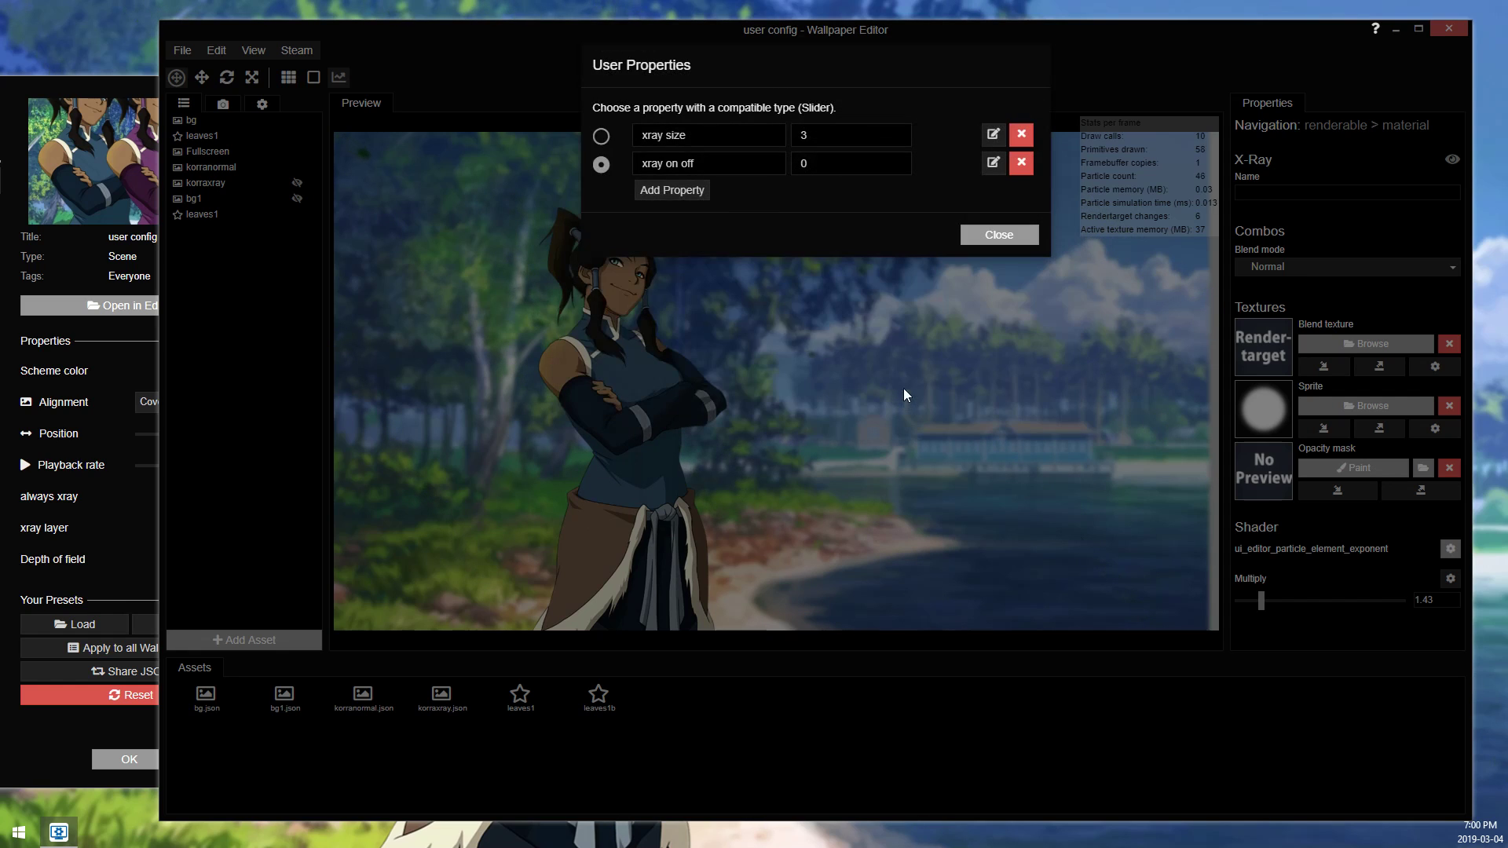
left_click(1026, 236)
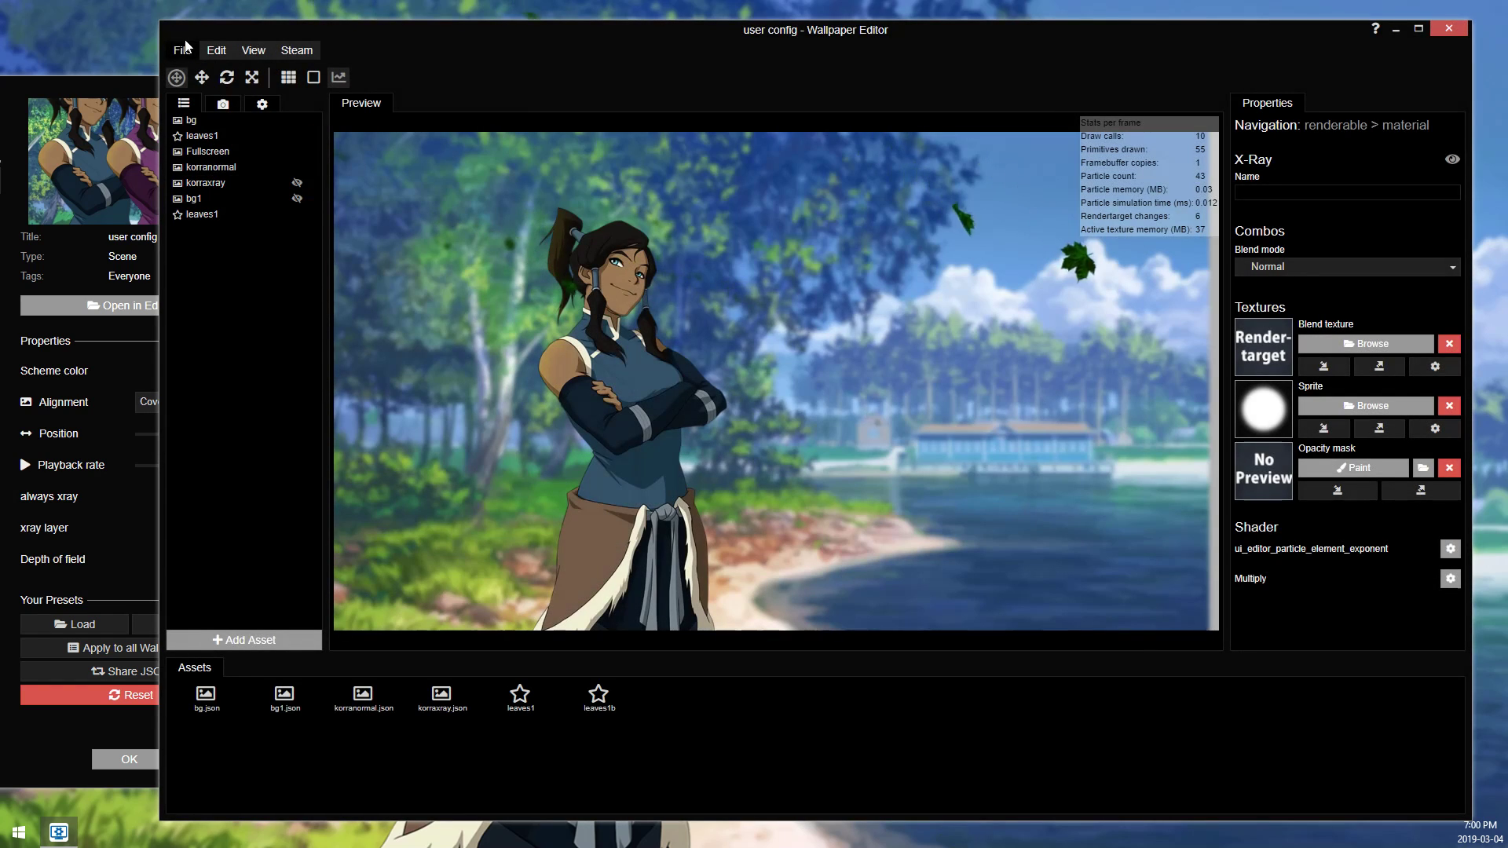
Step: Save the project and apply it as the desktop wallpaper
left_click(187, 58)
left_click(206, 142)
left_click(181, 55)
left_click(202, 188)
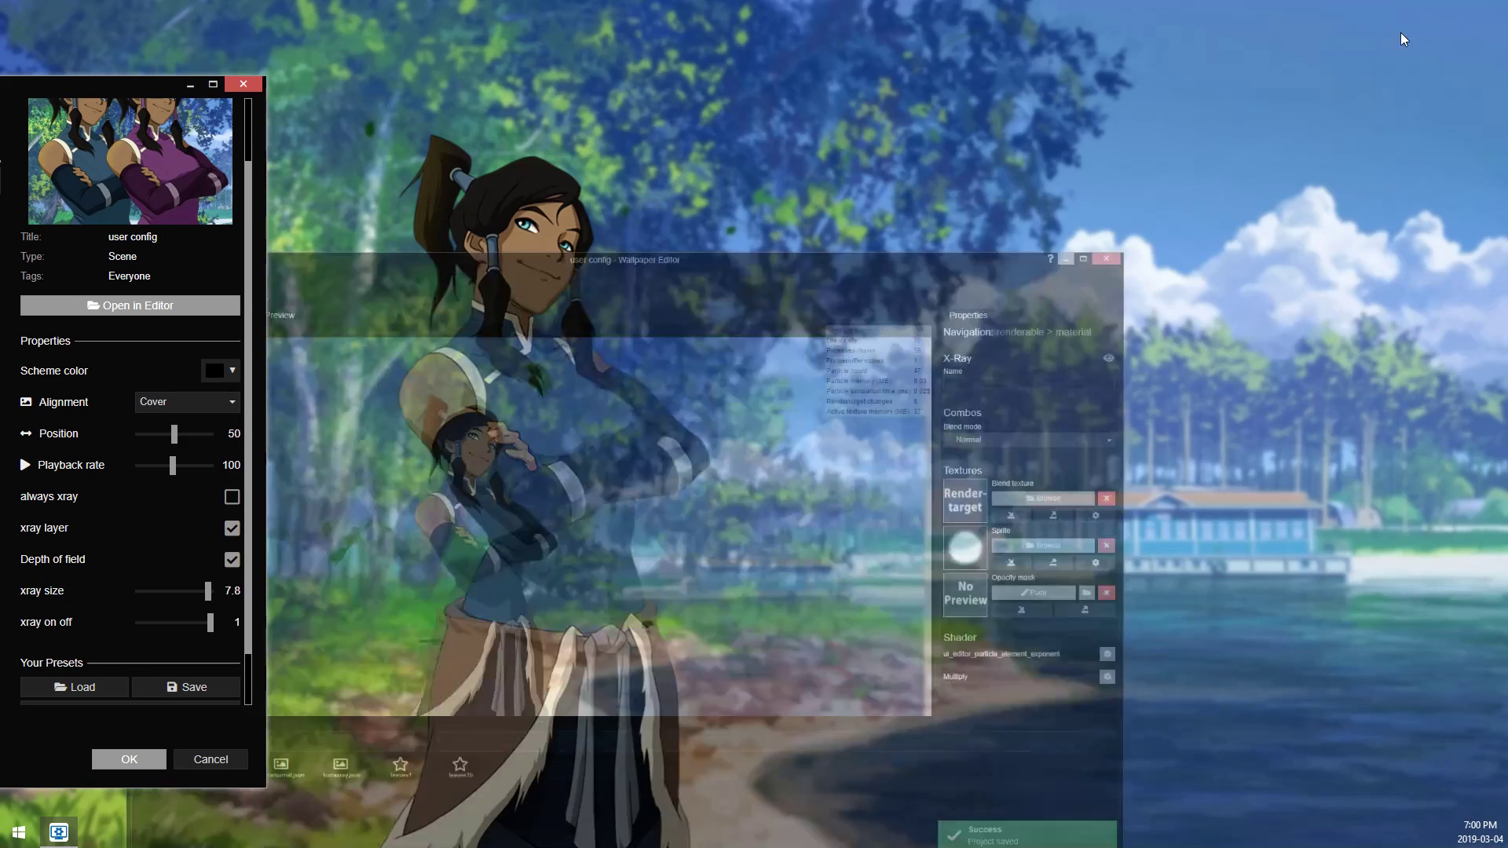
Step: On the live wallpaper, set xray on off to 1 and xray size to 1.5, disable depth of field, enable always xray
scroll(126, 652, "down", 2)
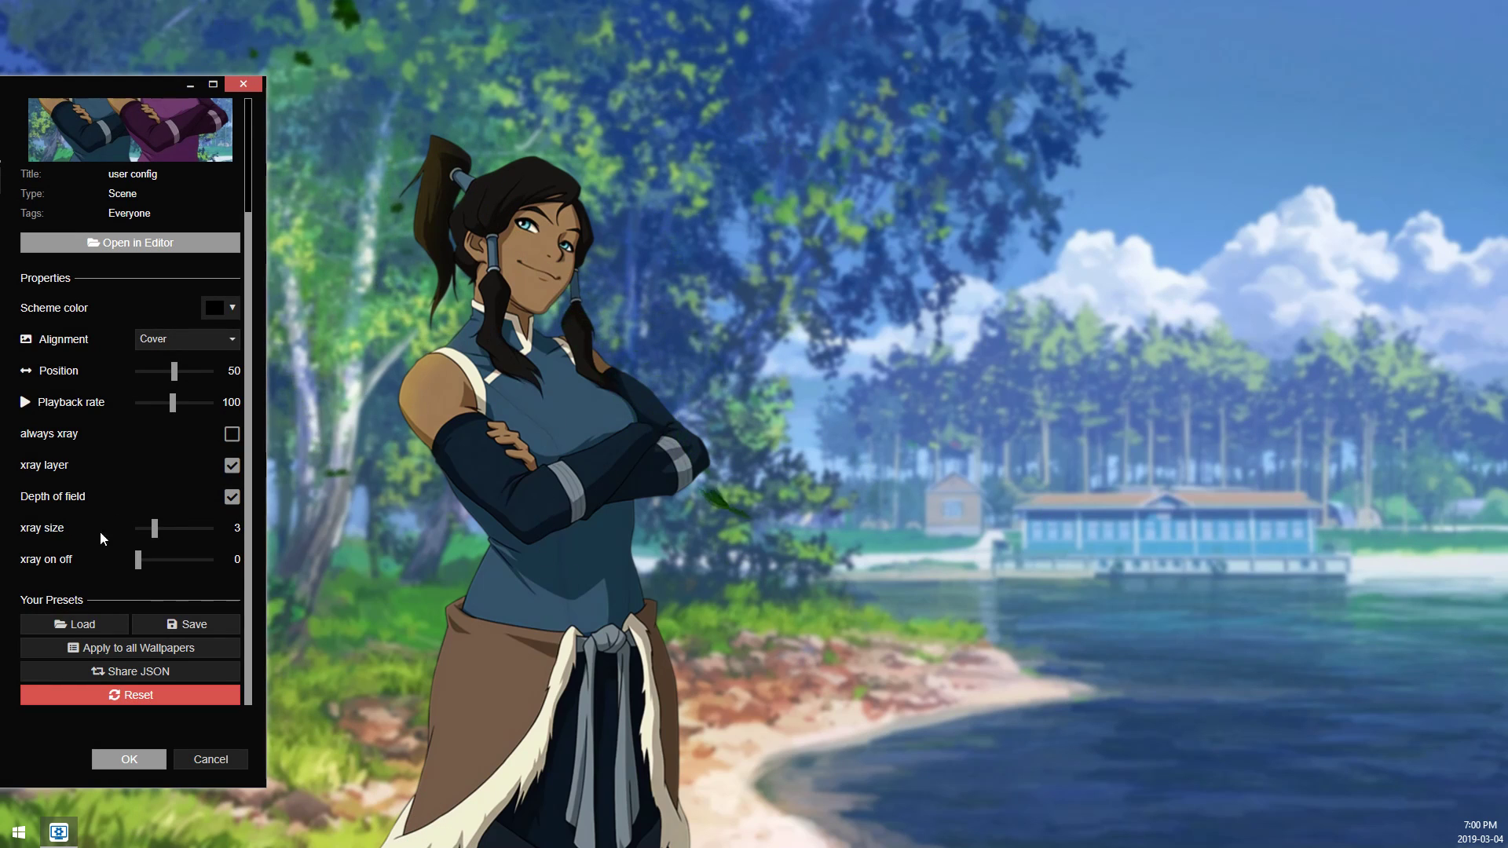
left_click(210, 559)
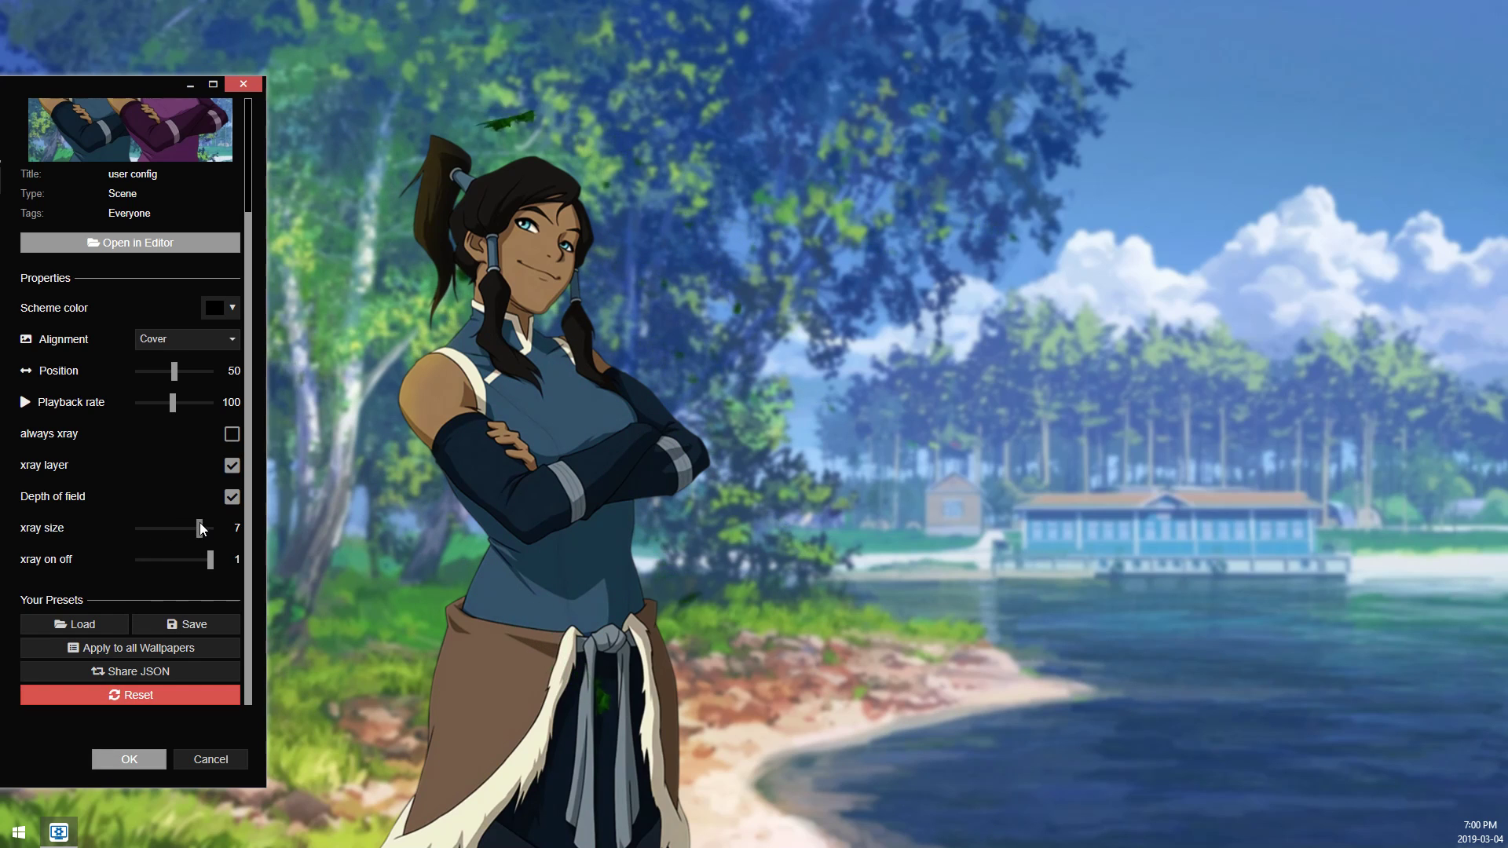
left_click_drag(199, 528, 138, 530)
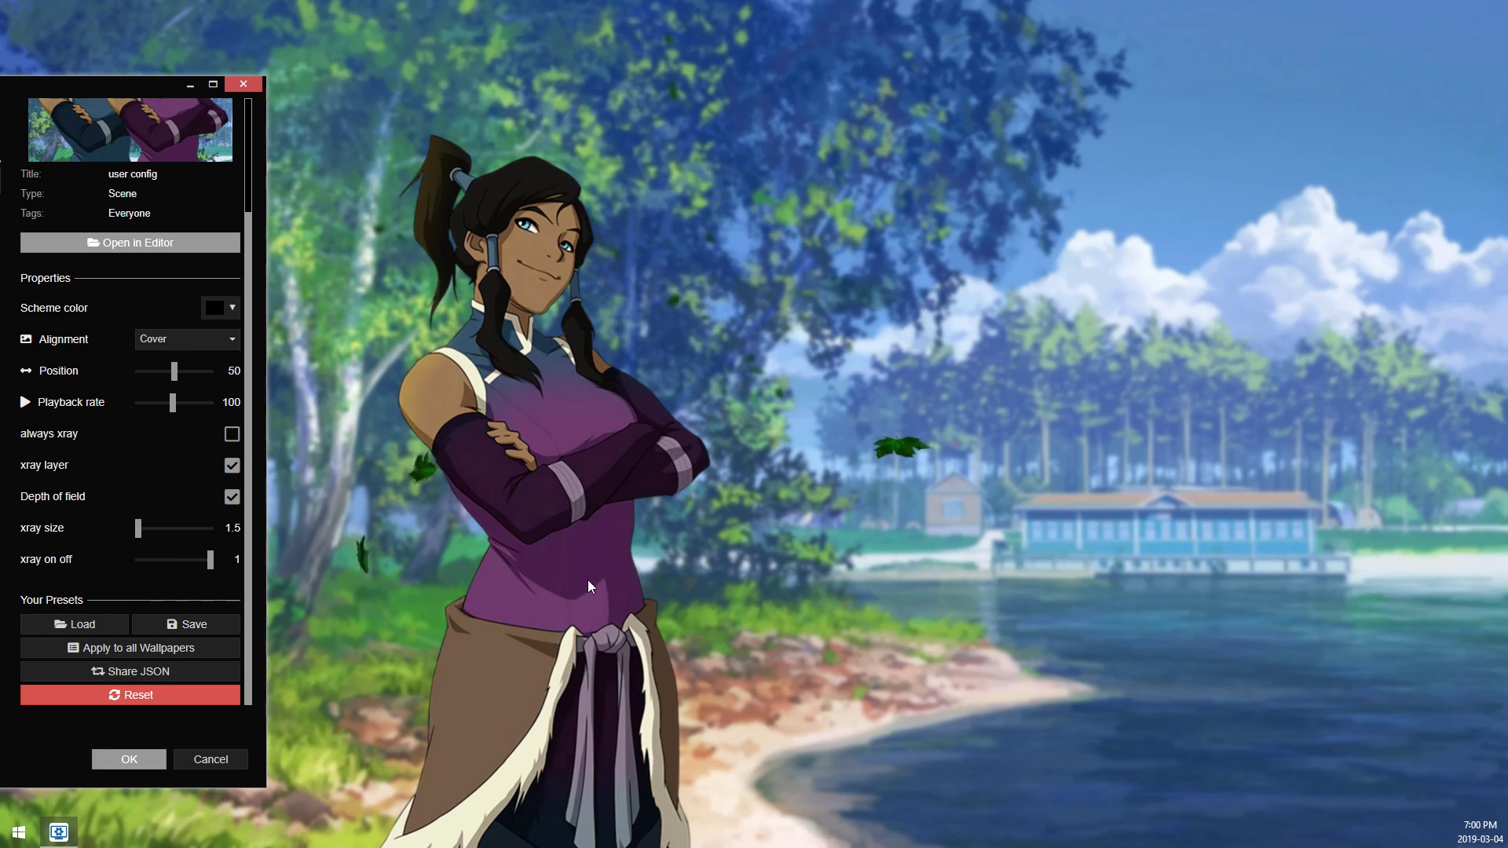
left_click(232, 497)
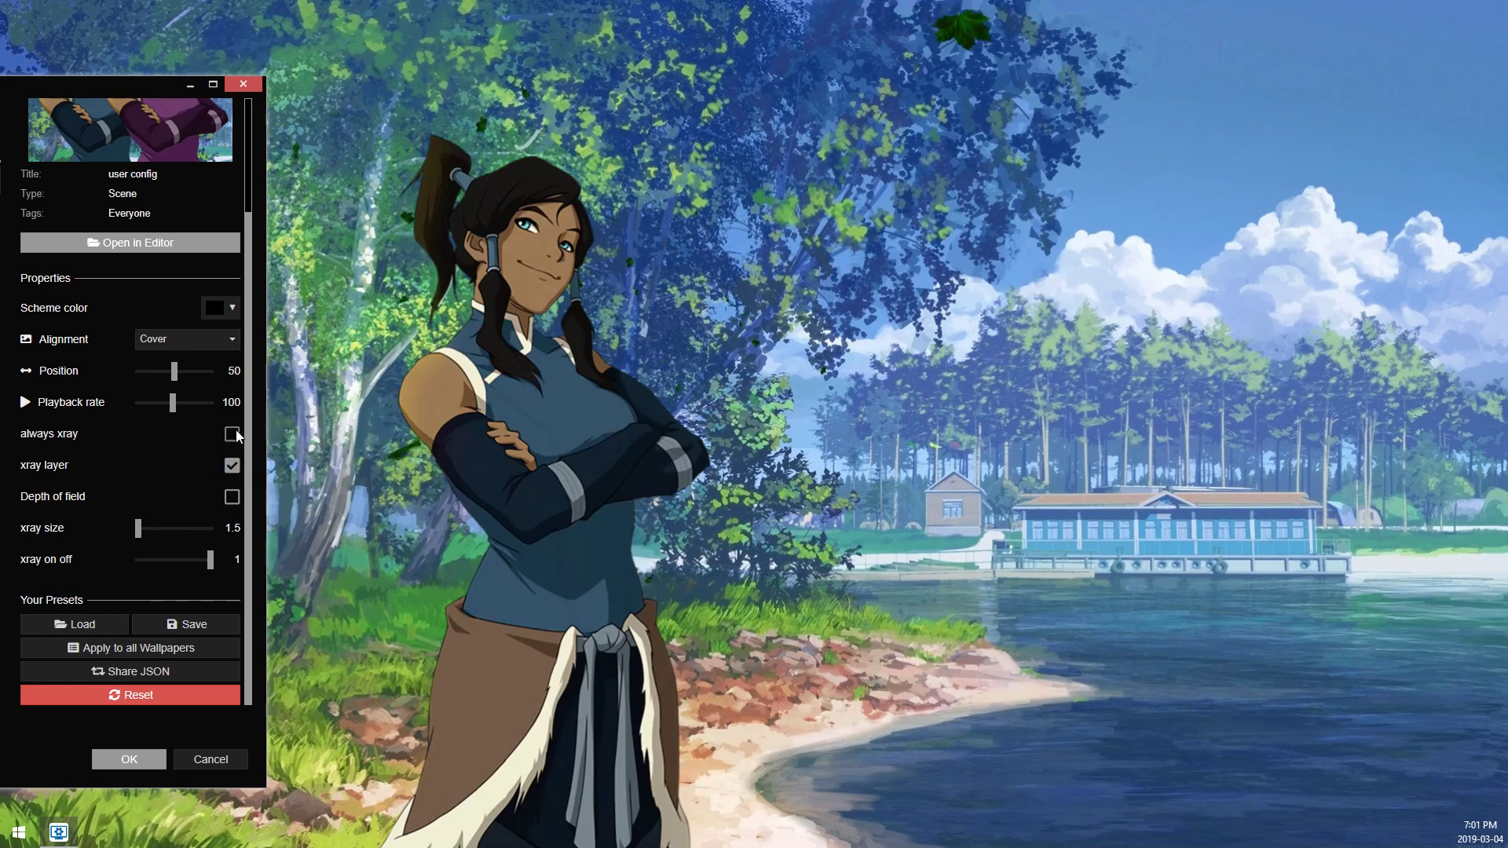
left_click(235, 432)
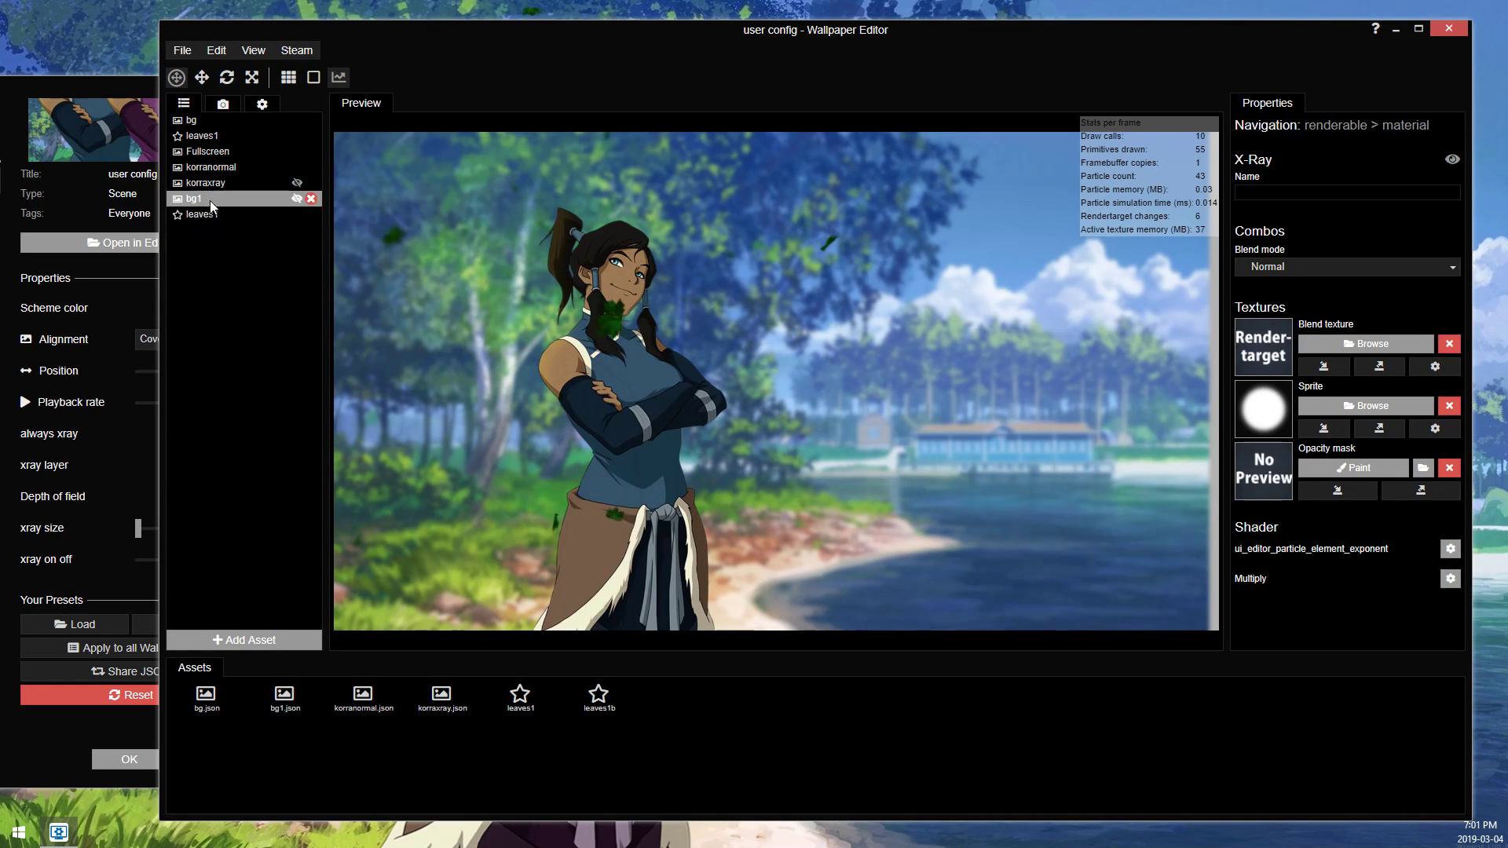
Step: Select leaves1 and enter 1000 as its particle Count
left_click(206, 220)
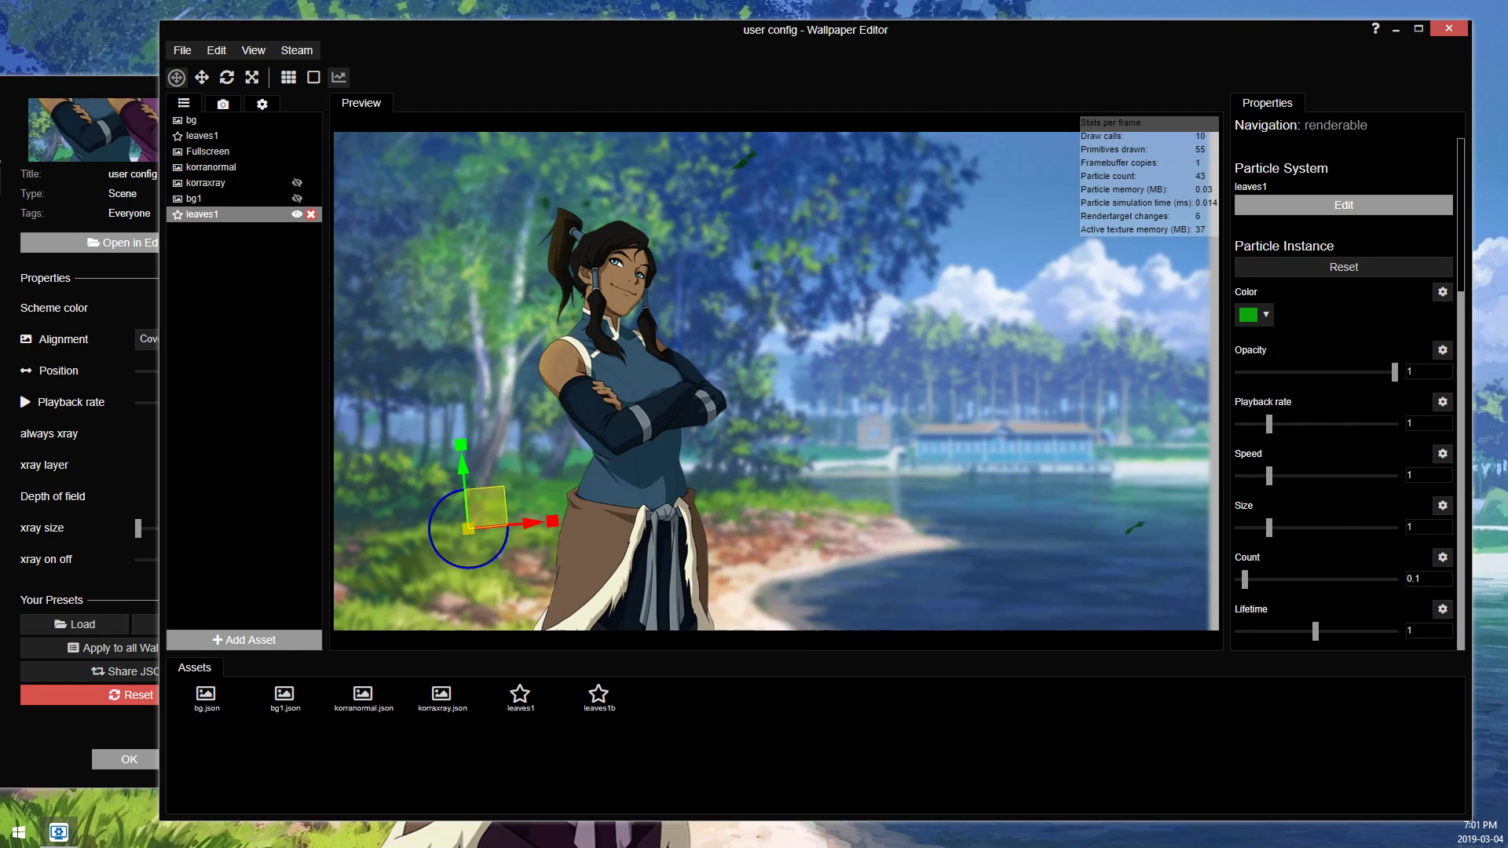
type("1000")
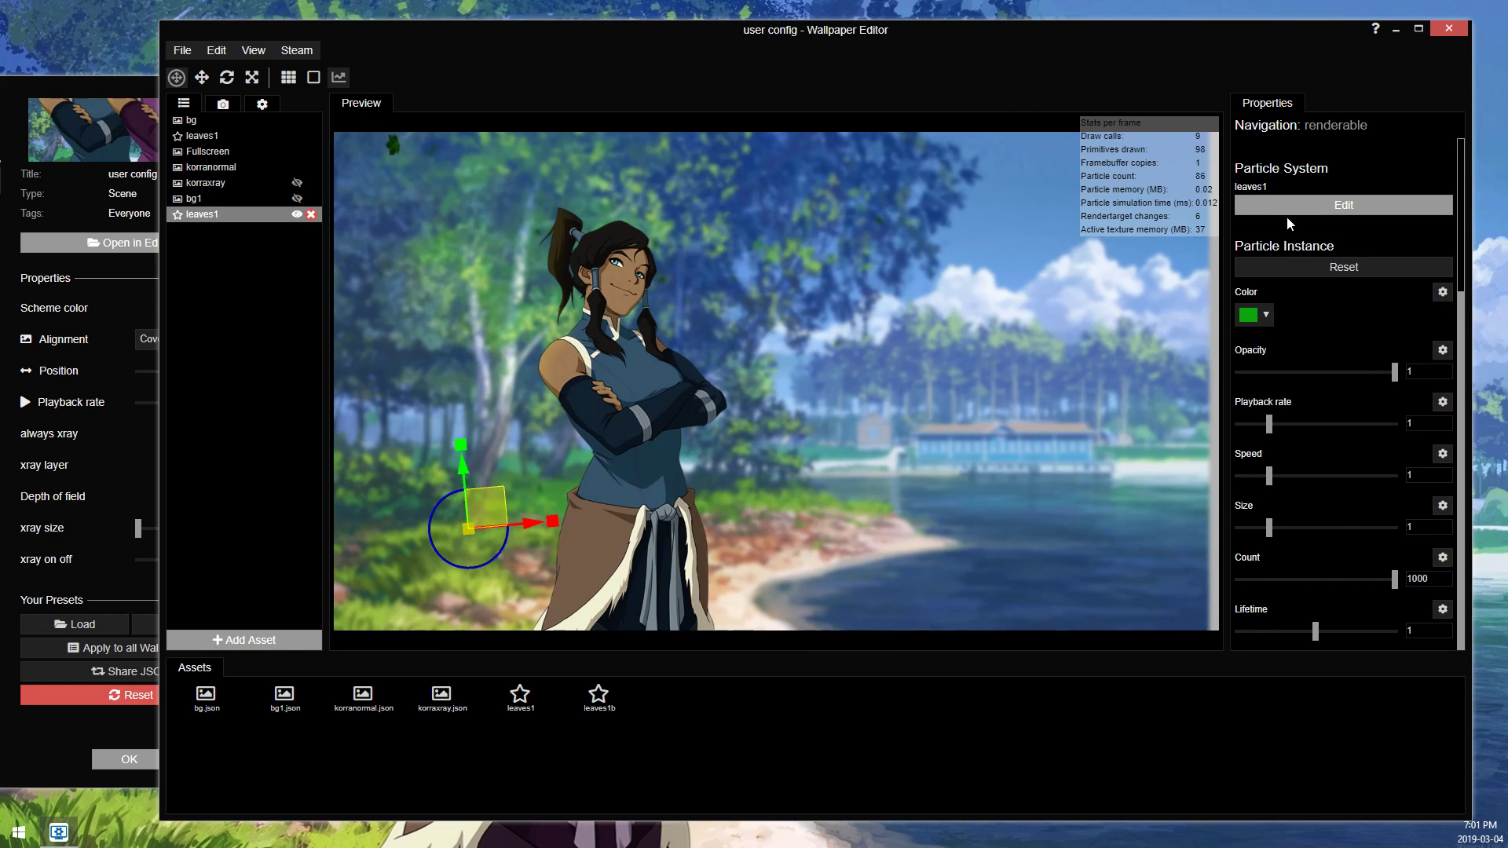
scroll(1166, 412, "down", 2)
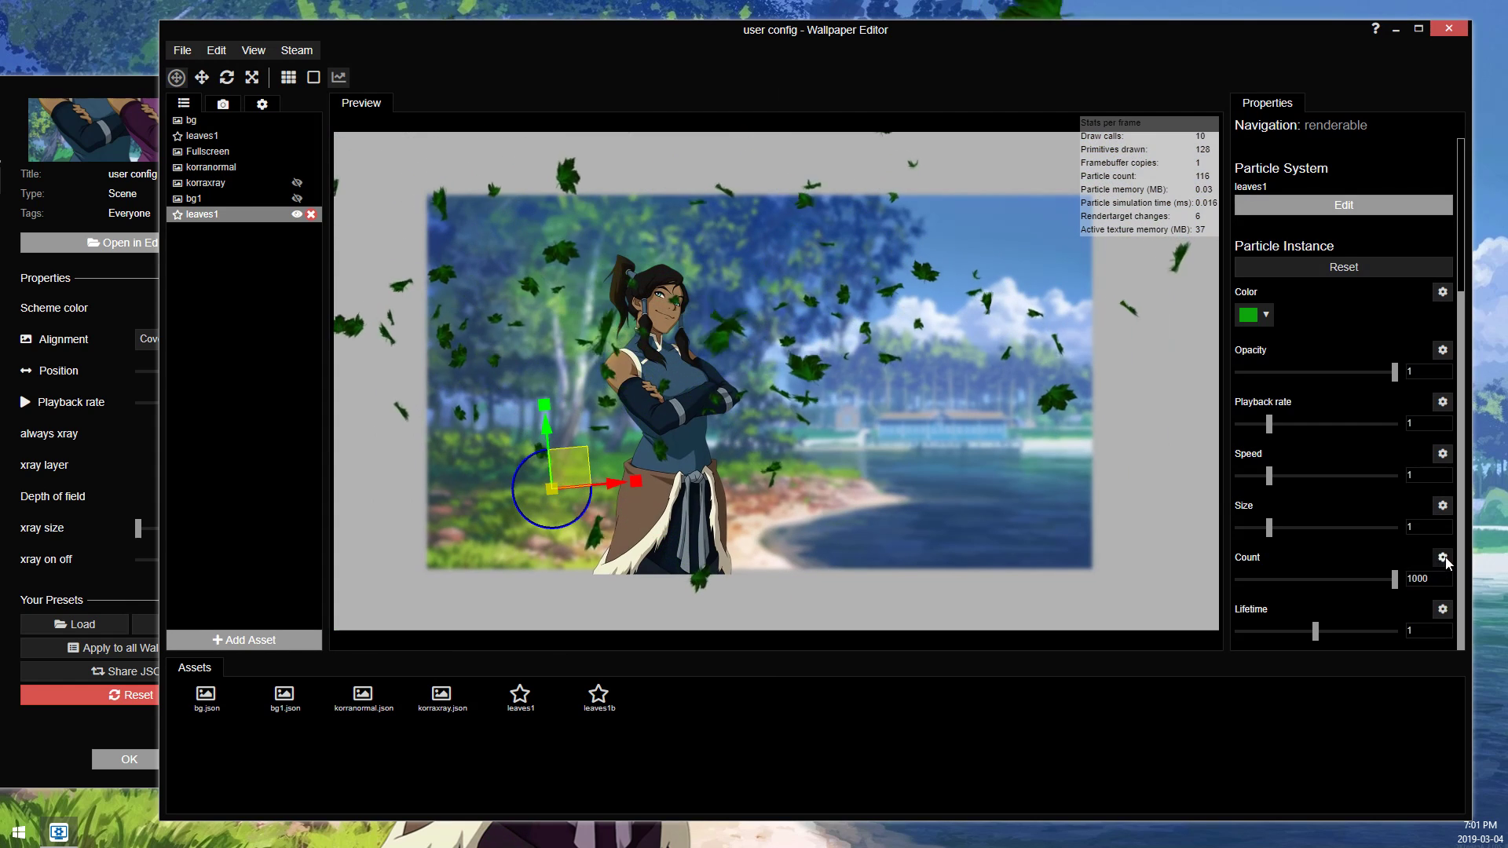
Step: Abandon a slider property for the count, leaving it unbound, and set Count to 1
left_click(1376, 573)
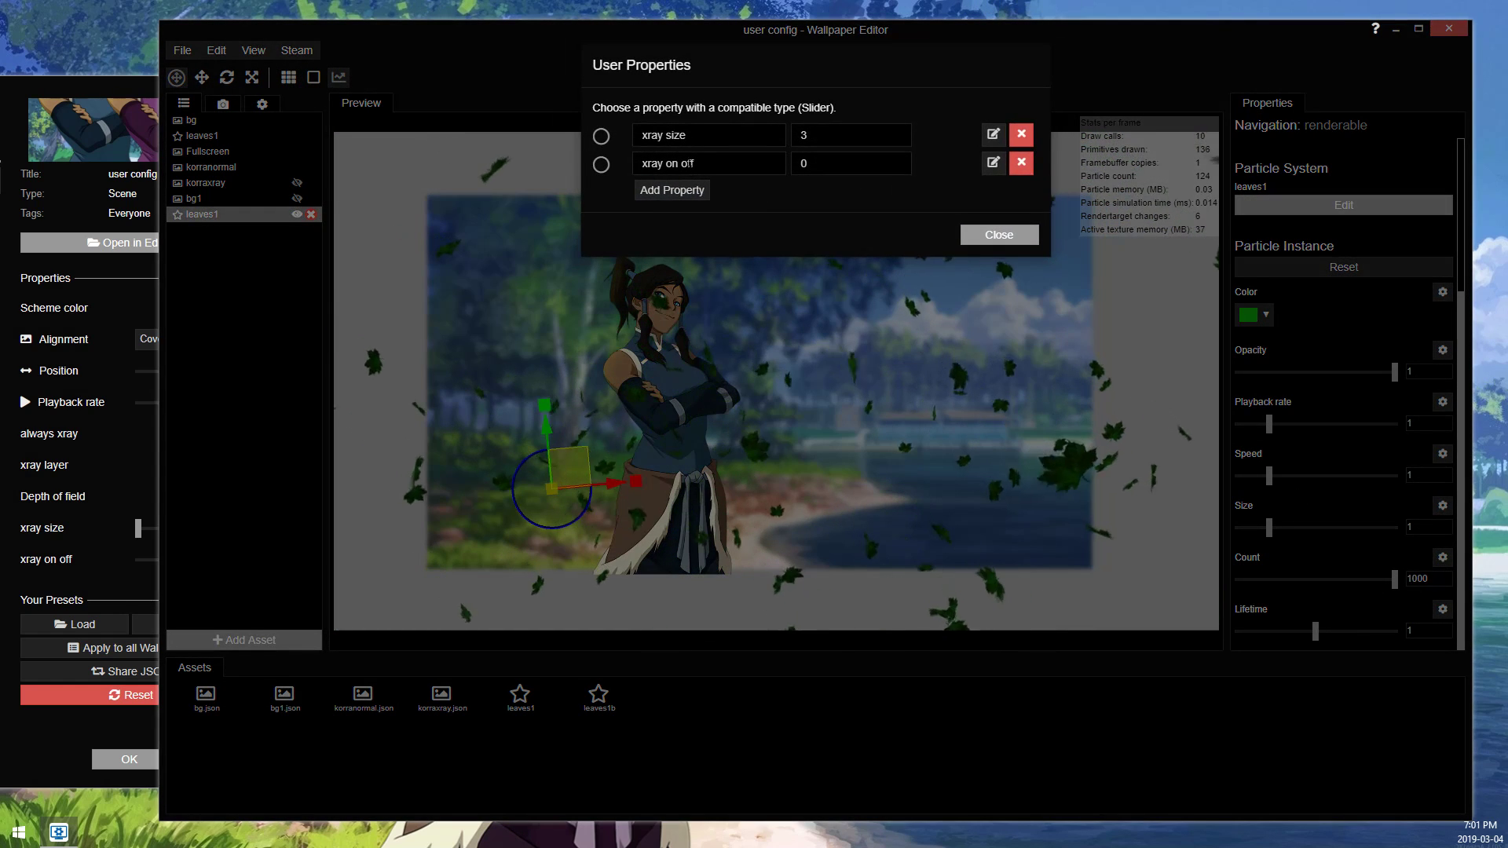
left_click(669, 191)
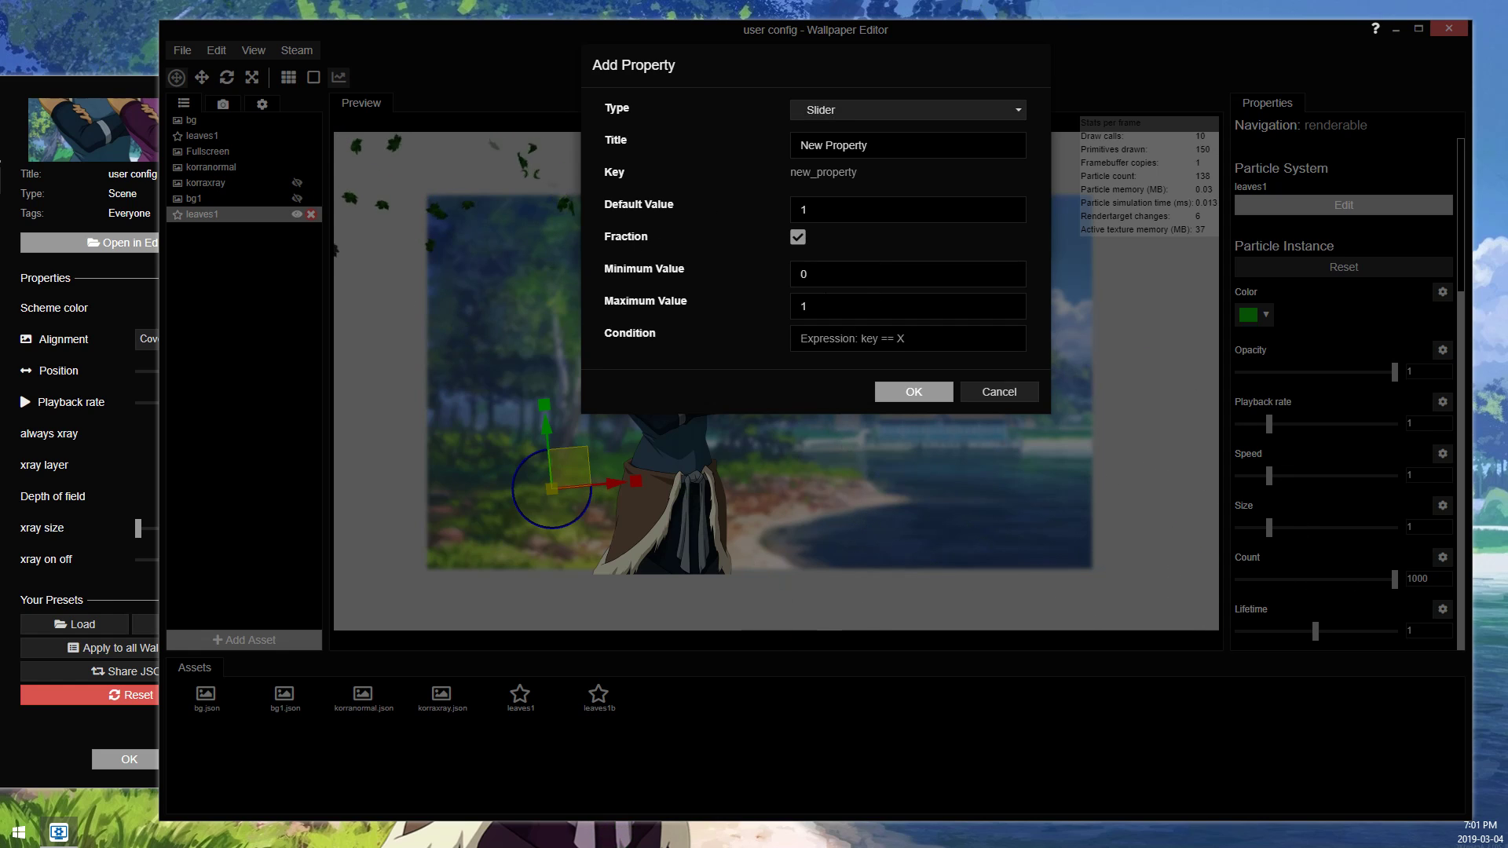
left_click(803, 306)
type("000")
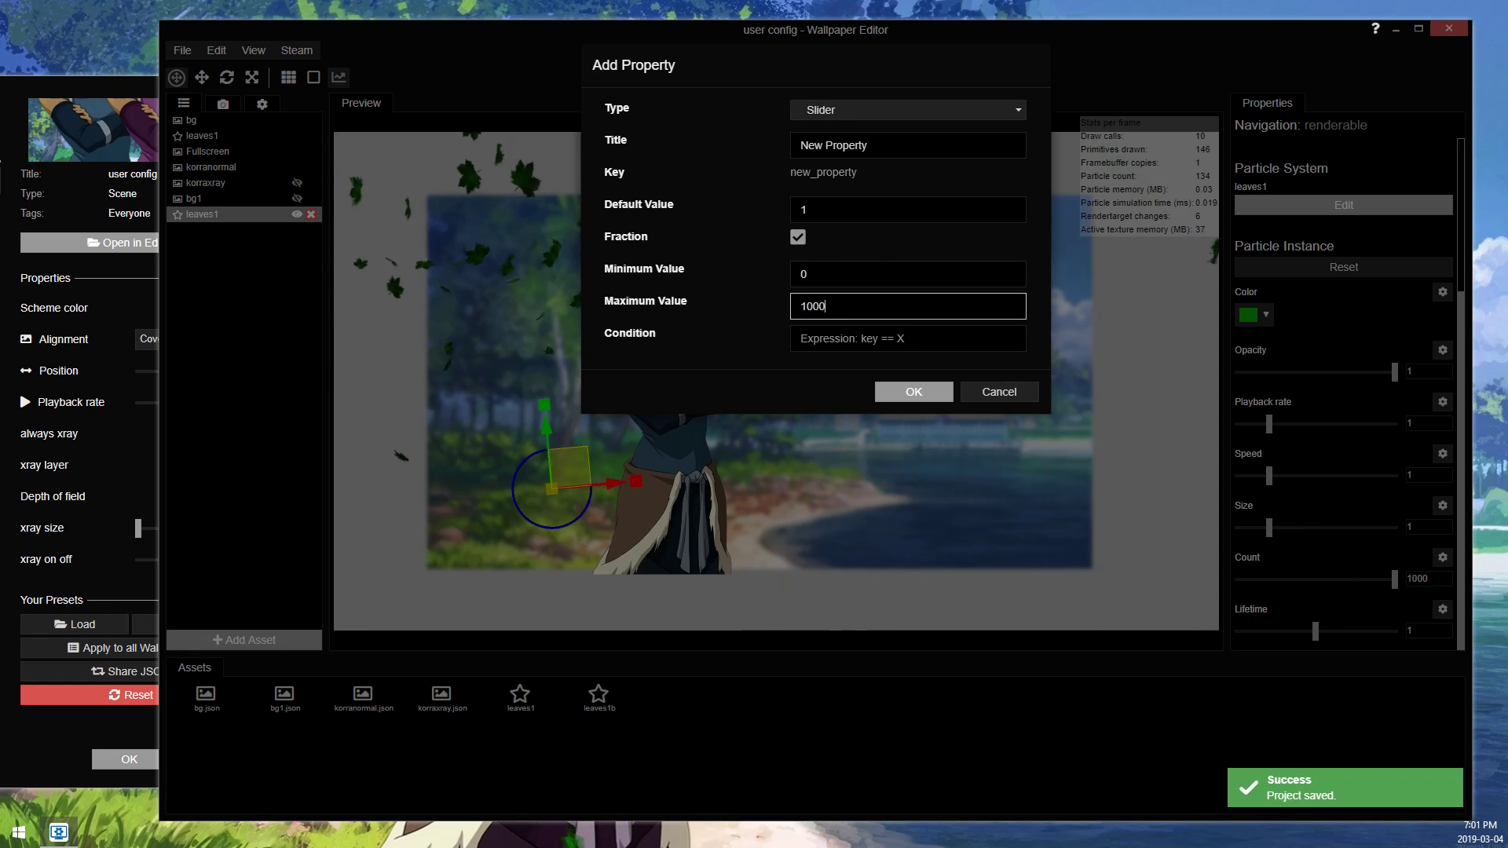
left_click(997, 391)
left_click(999, 235)
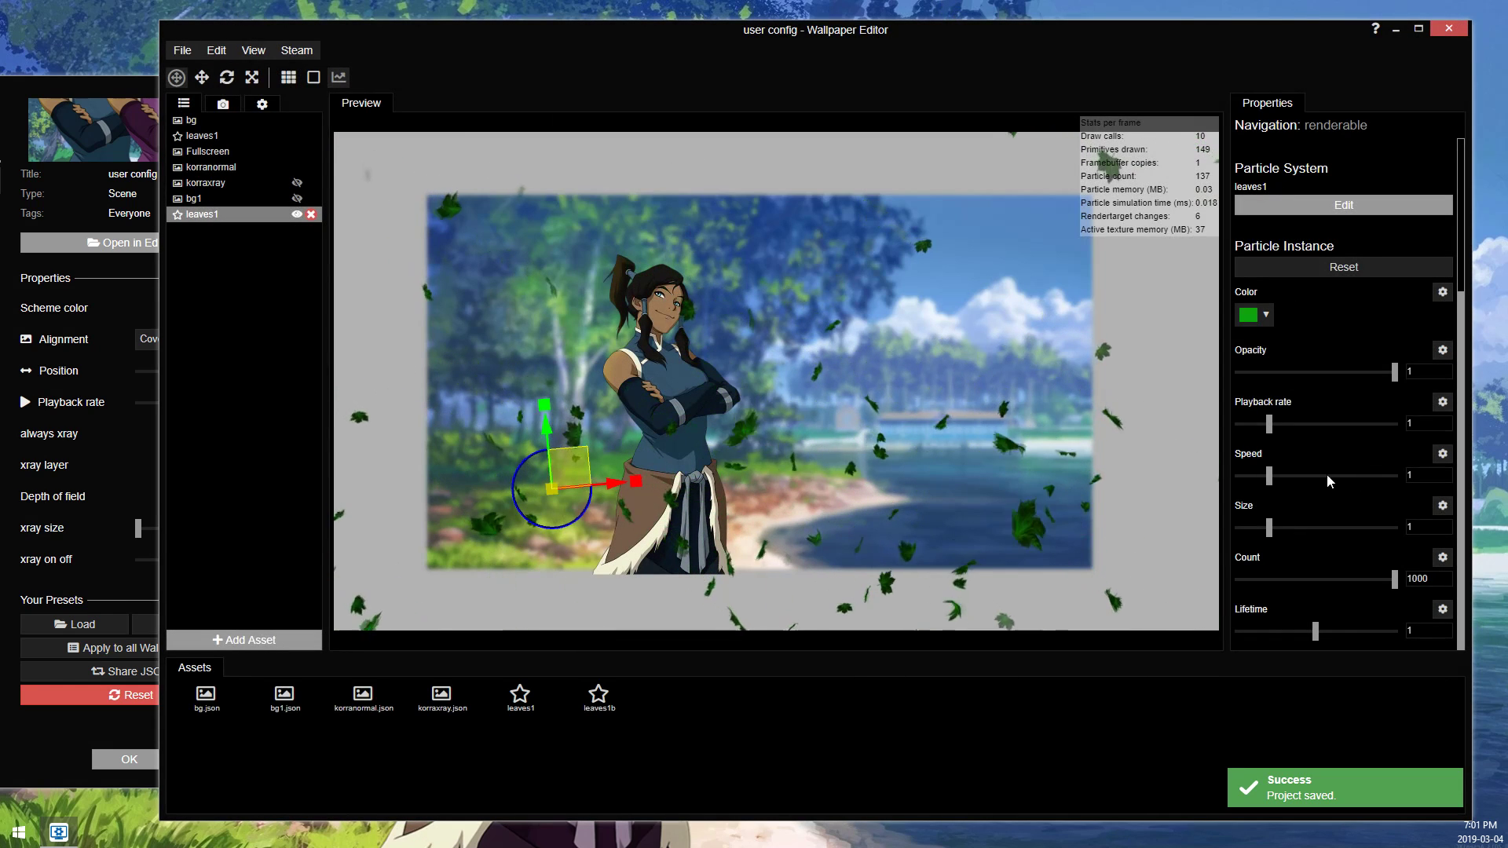
double_click(1428, 579)
type("1")
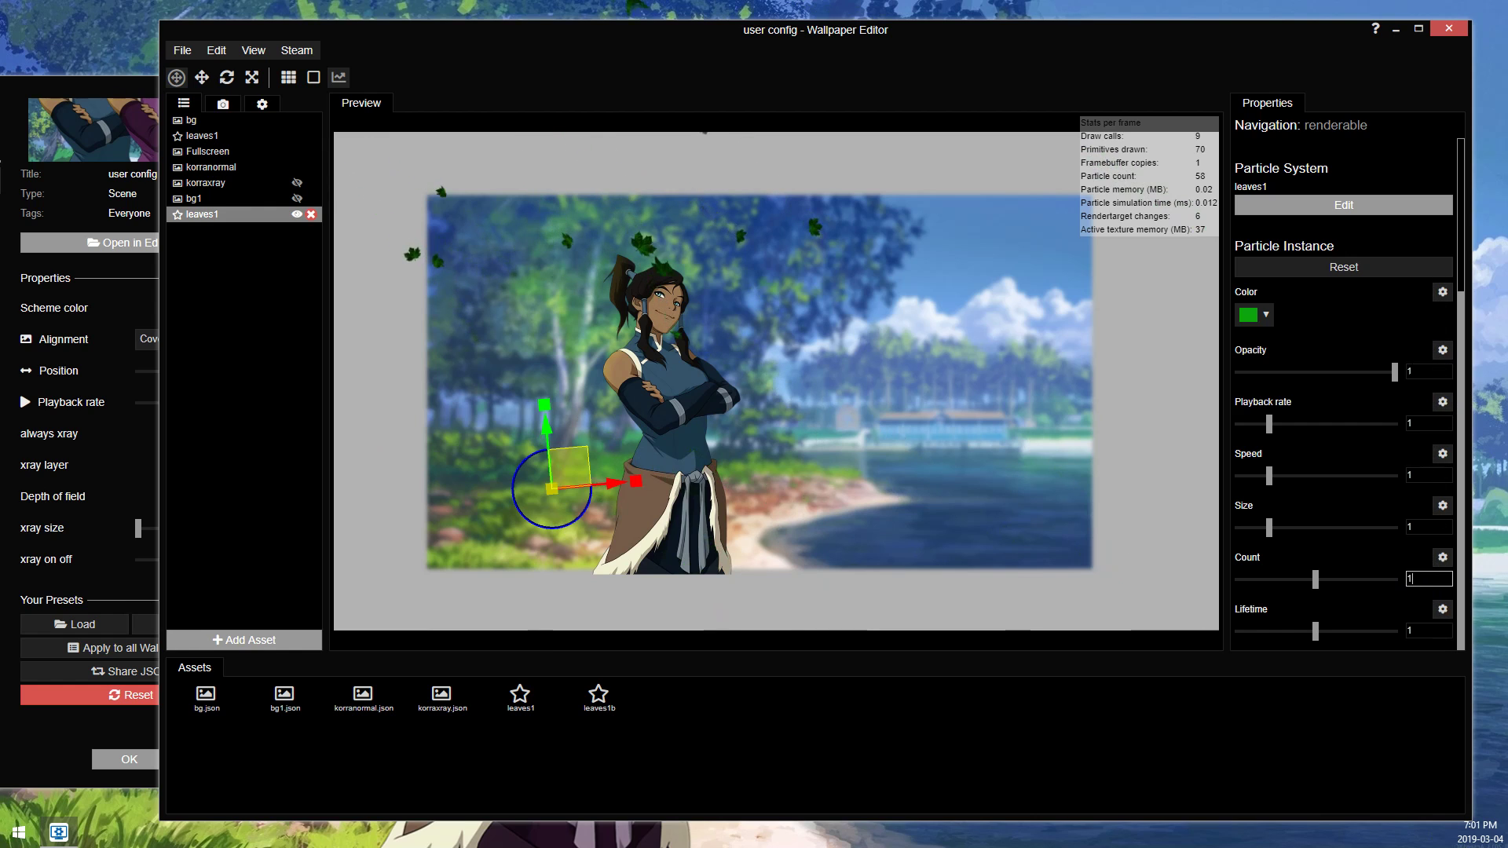
Step: Bind the leaves1 colour to a new red colour user property, New Property
left_click(1443, 293)
left_click(1390, 311)
left_click(695, 142)
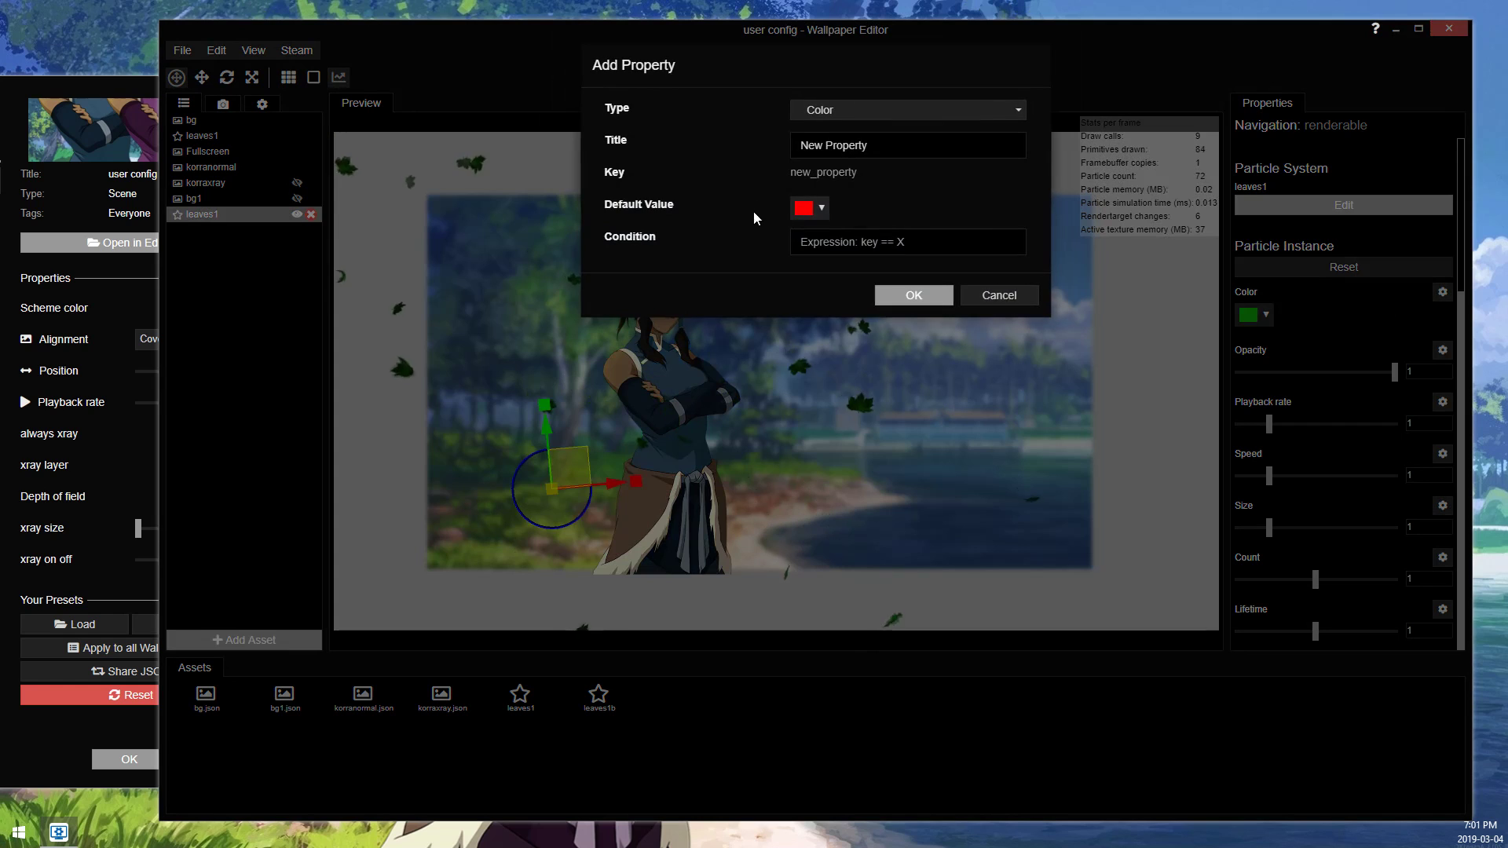
left_click(903, 288)
left_click(1016, 208)
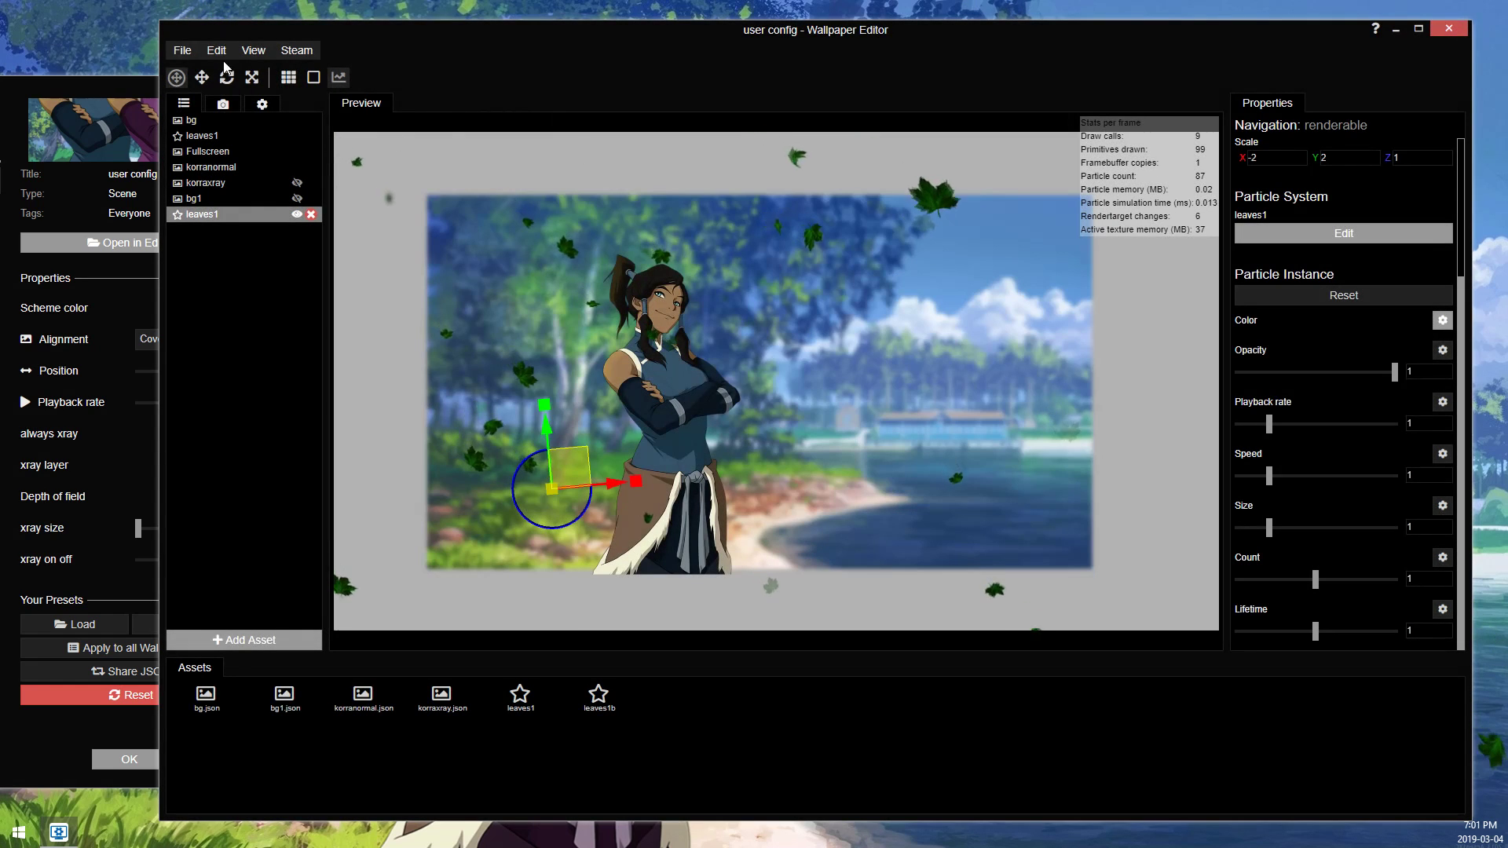
Step: Save the project, apply it as the wallpaper, and confirm New Property's red colour
left_click(182, 50)
left_click(204, 141)
left_click(182, 50)
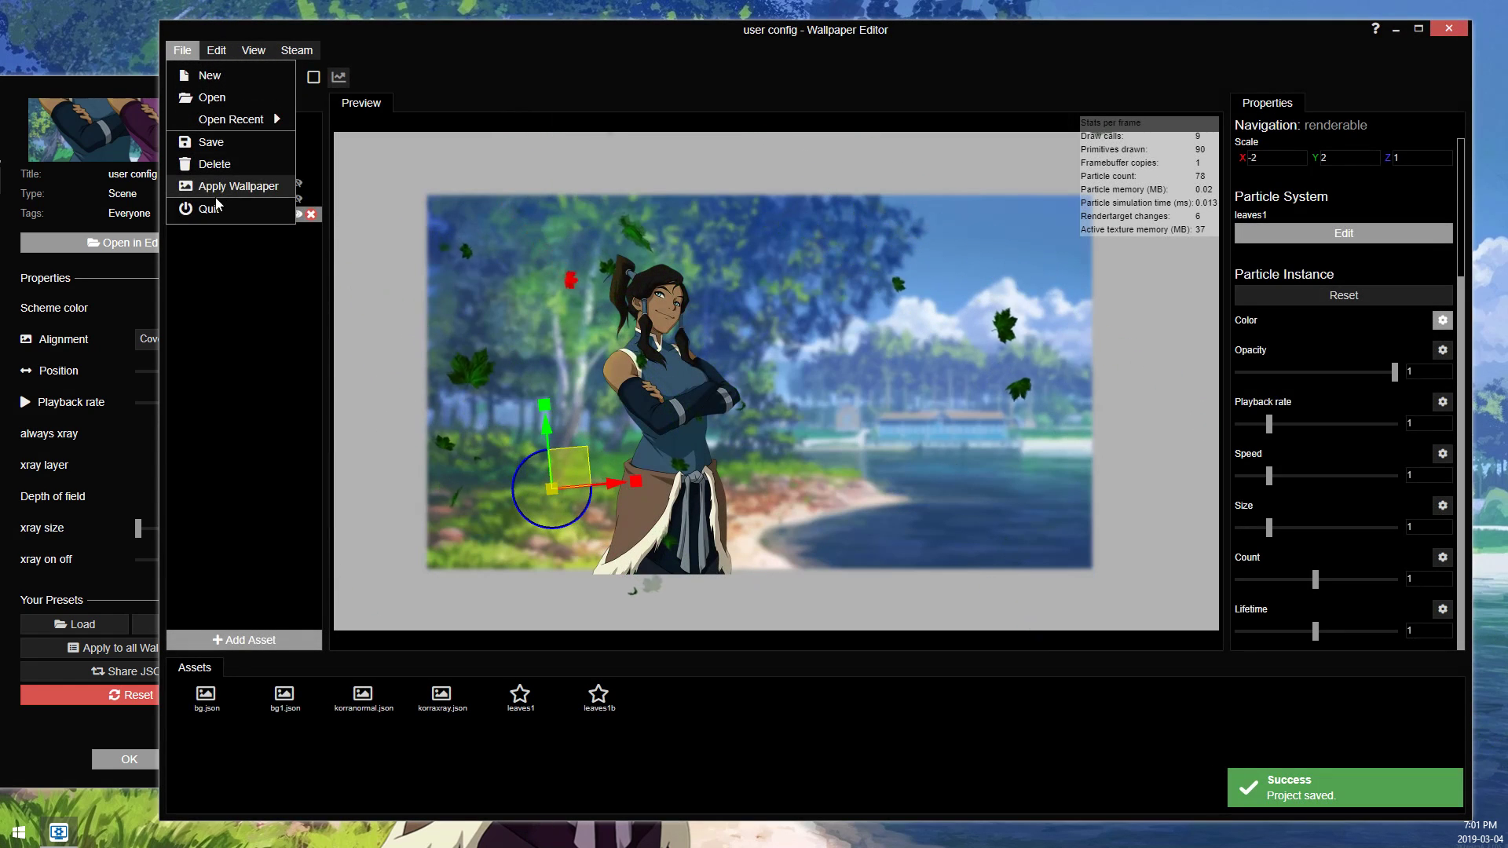
left_click(219, 188)
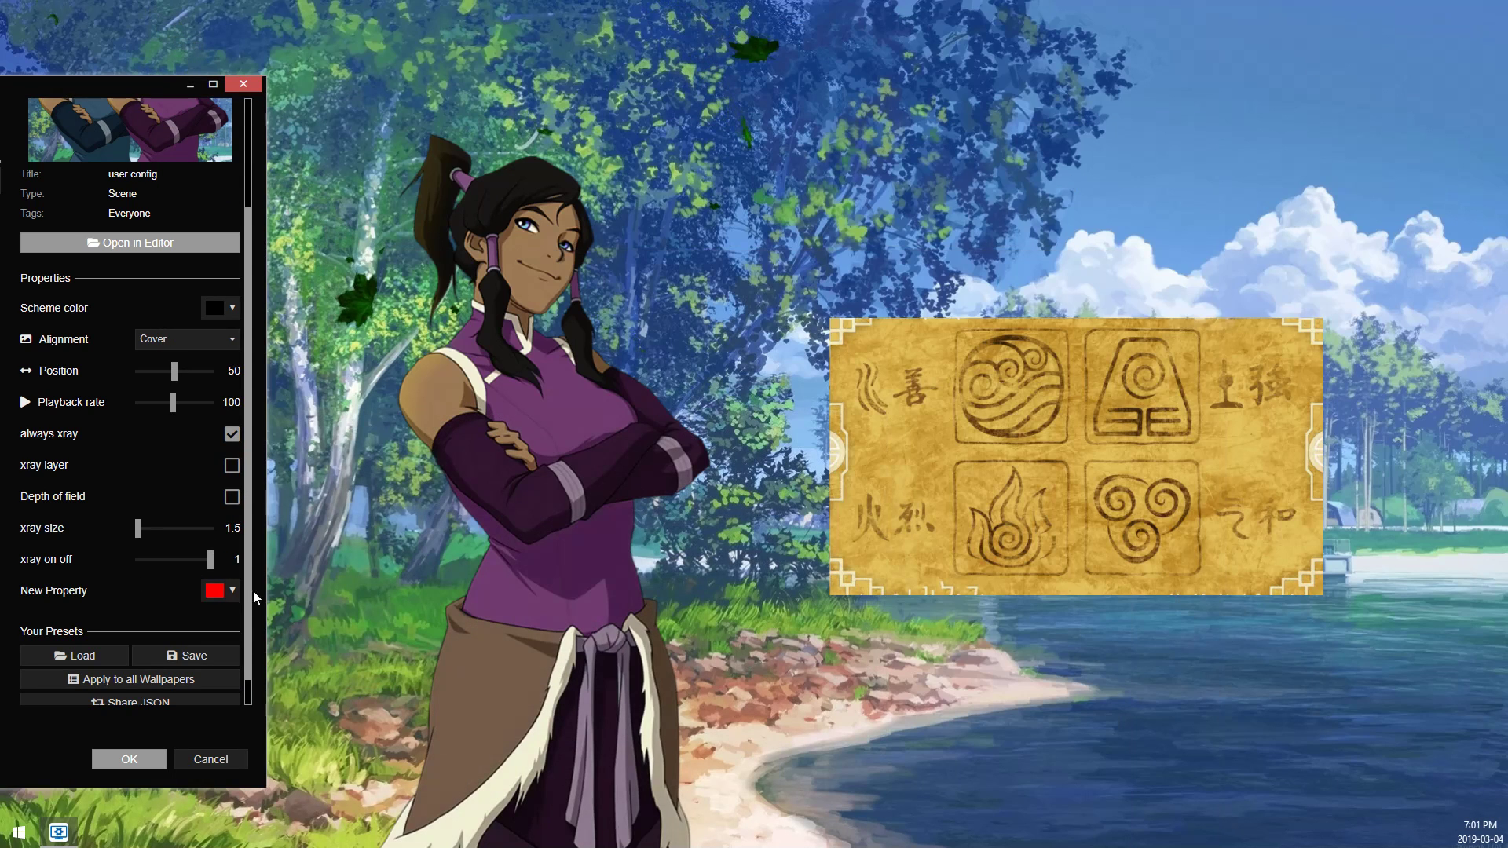
left_click(217, 591)
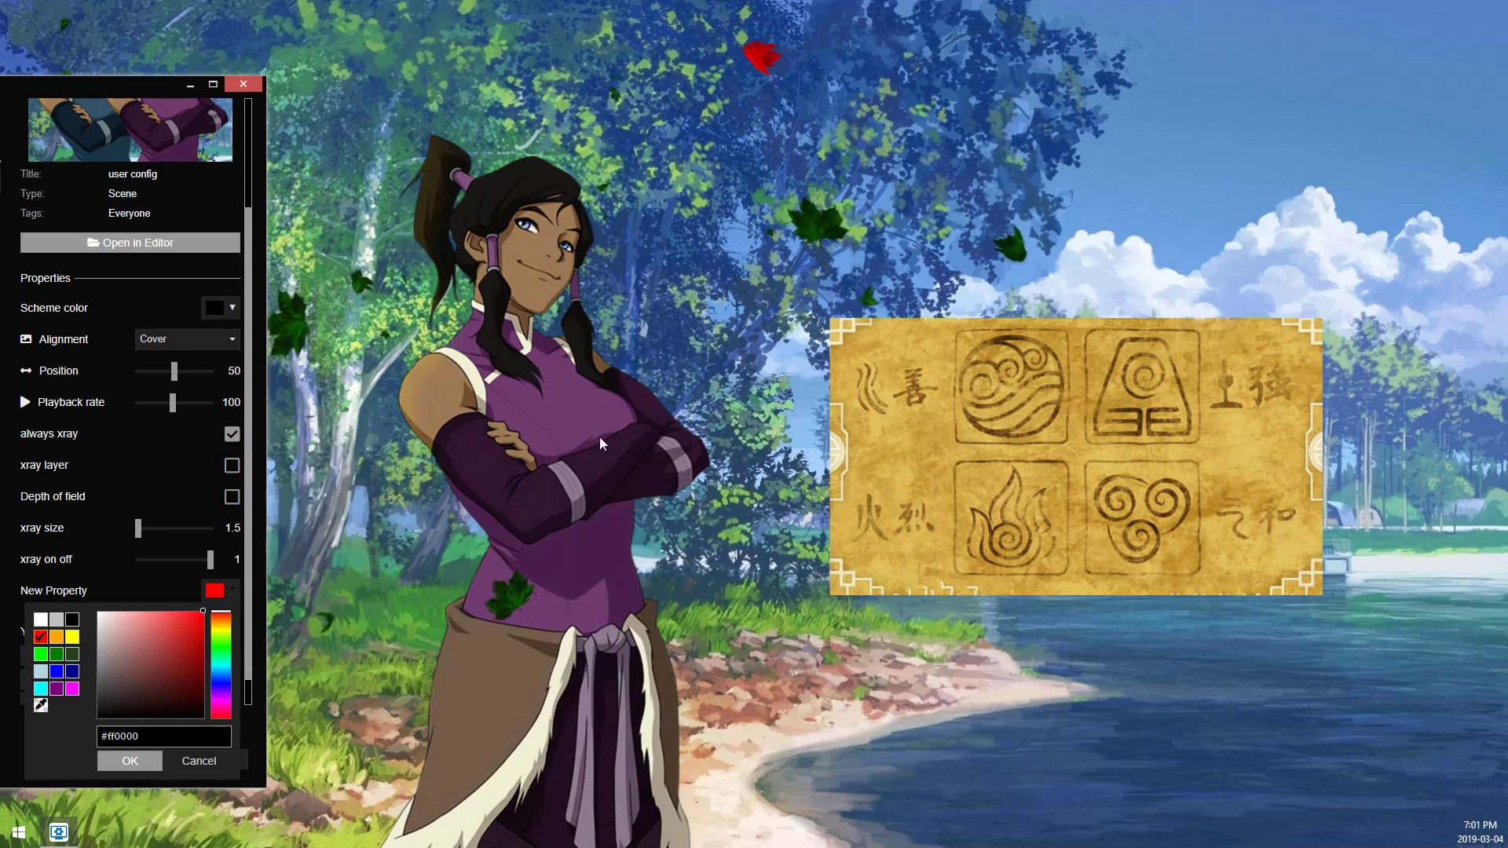
left_click(130, 760)
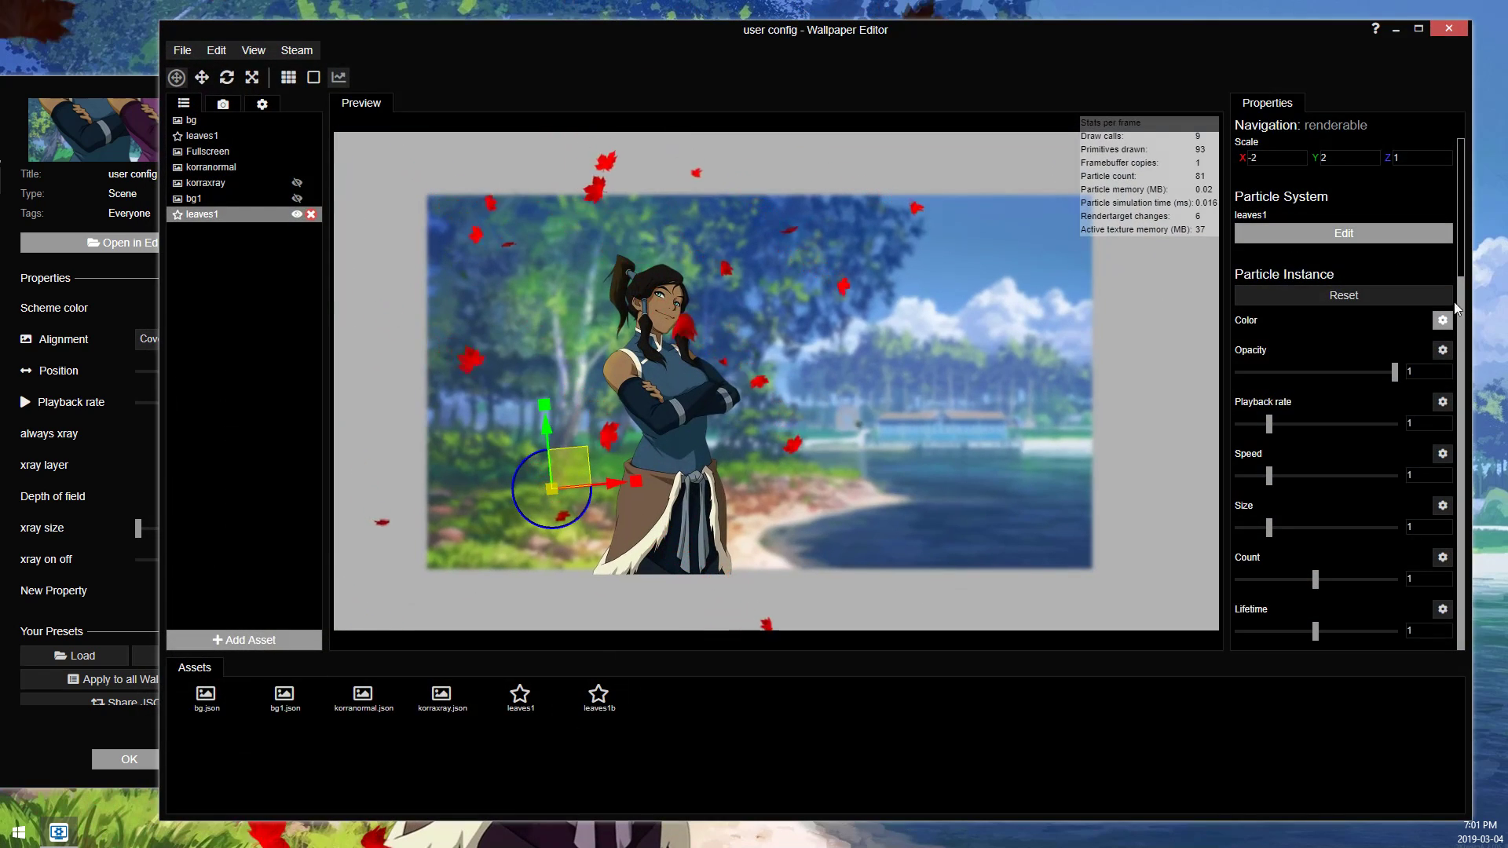
Step: Review the user properties for the leaves colour and playback rate without binding anything
left_click(1445, 324)
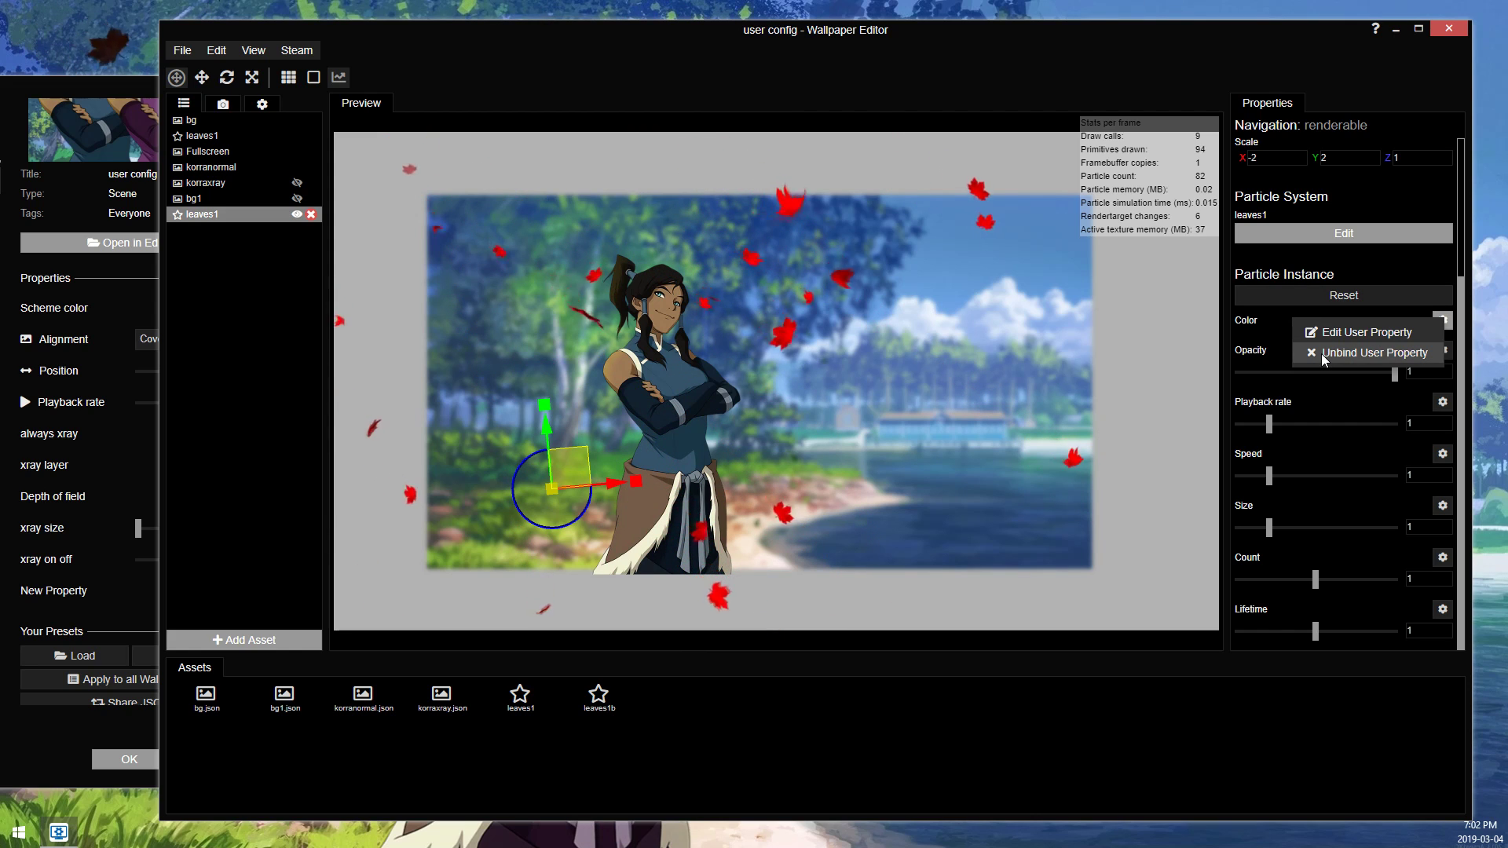
left_click(1357, 329)
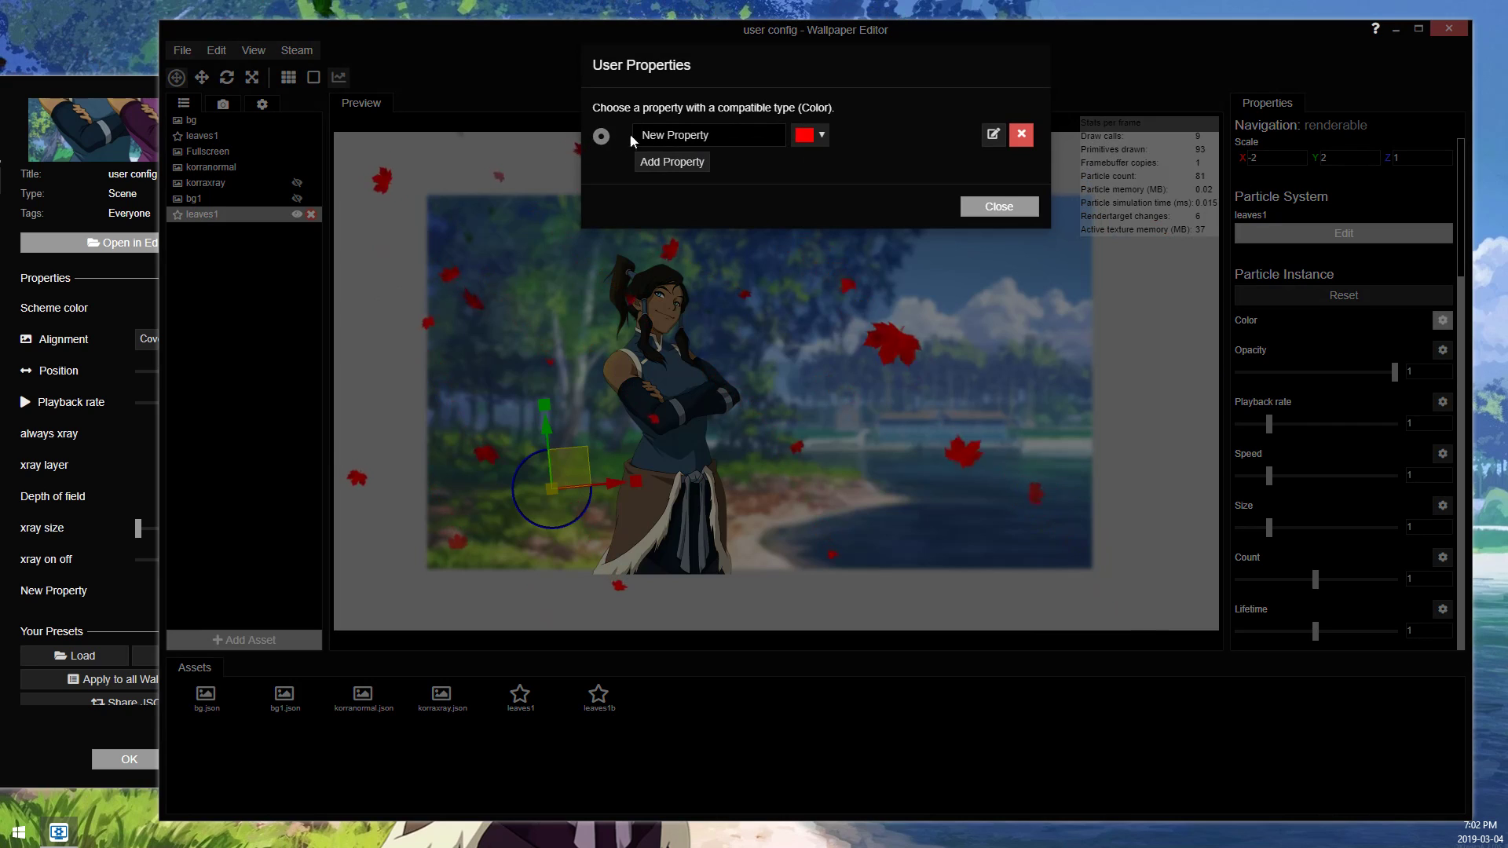
left_click(986, 205)
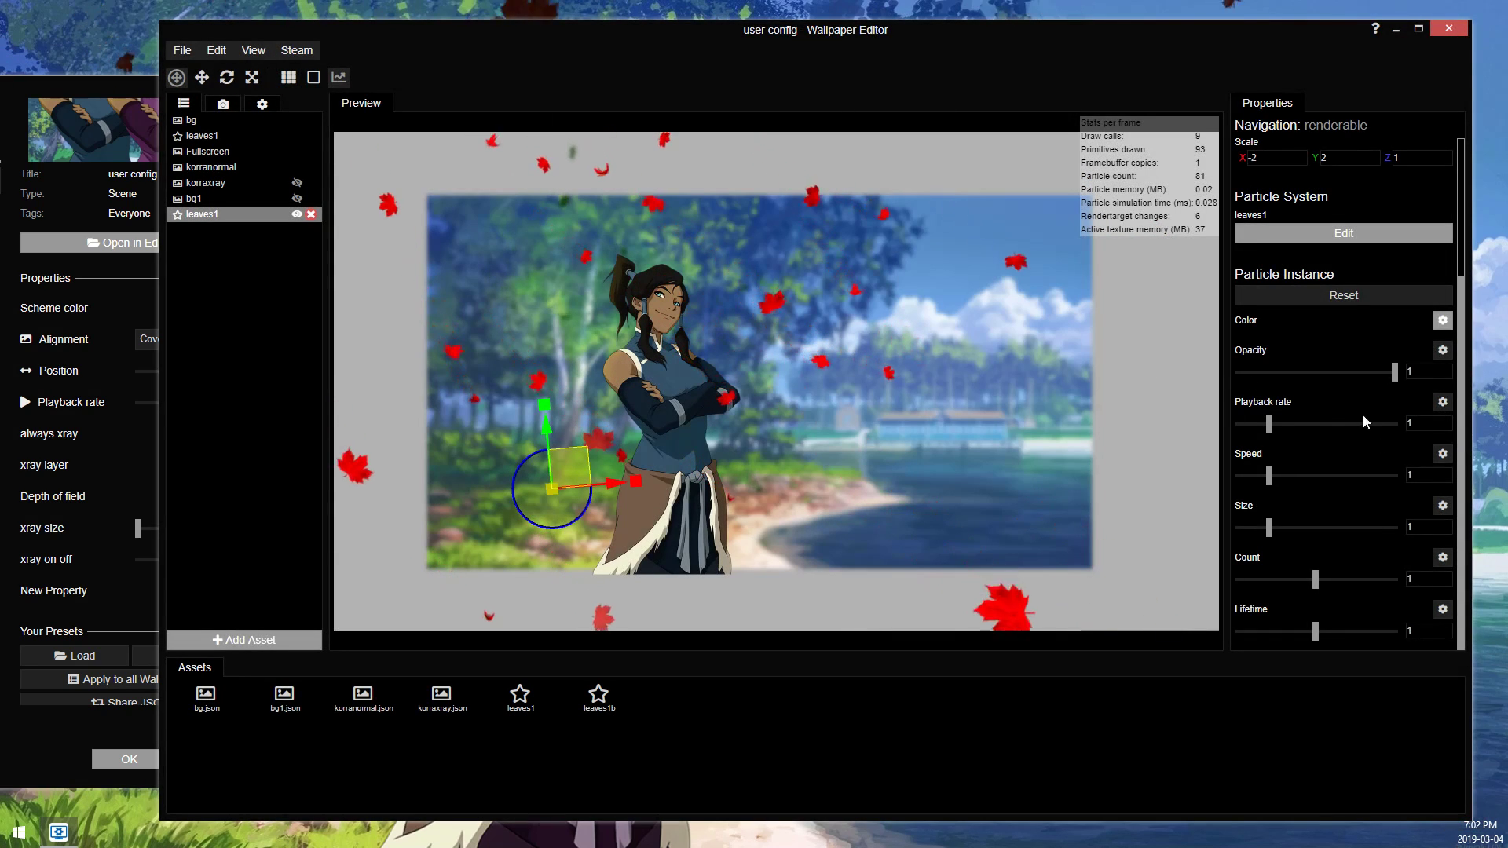
left_click(1446, 406)
left_click(1358, 414)
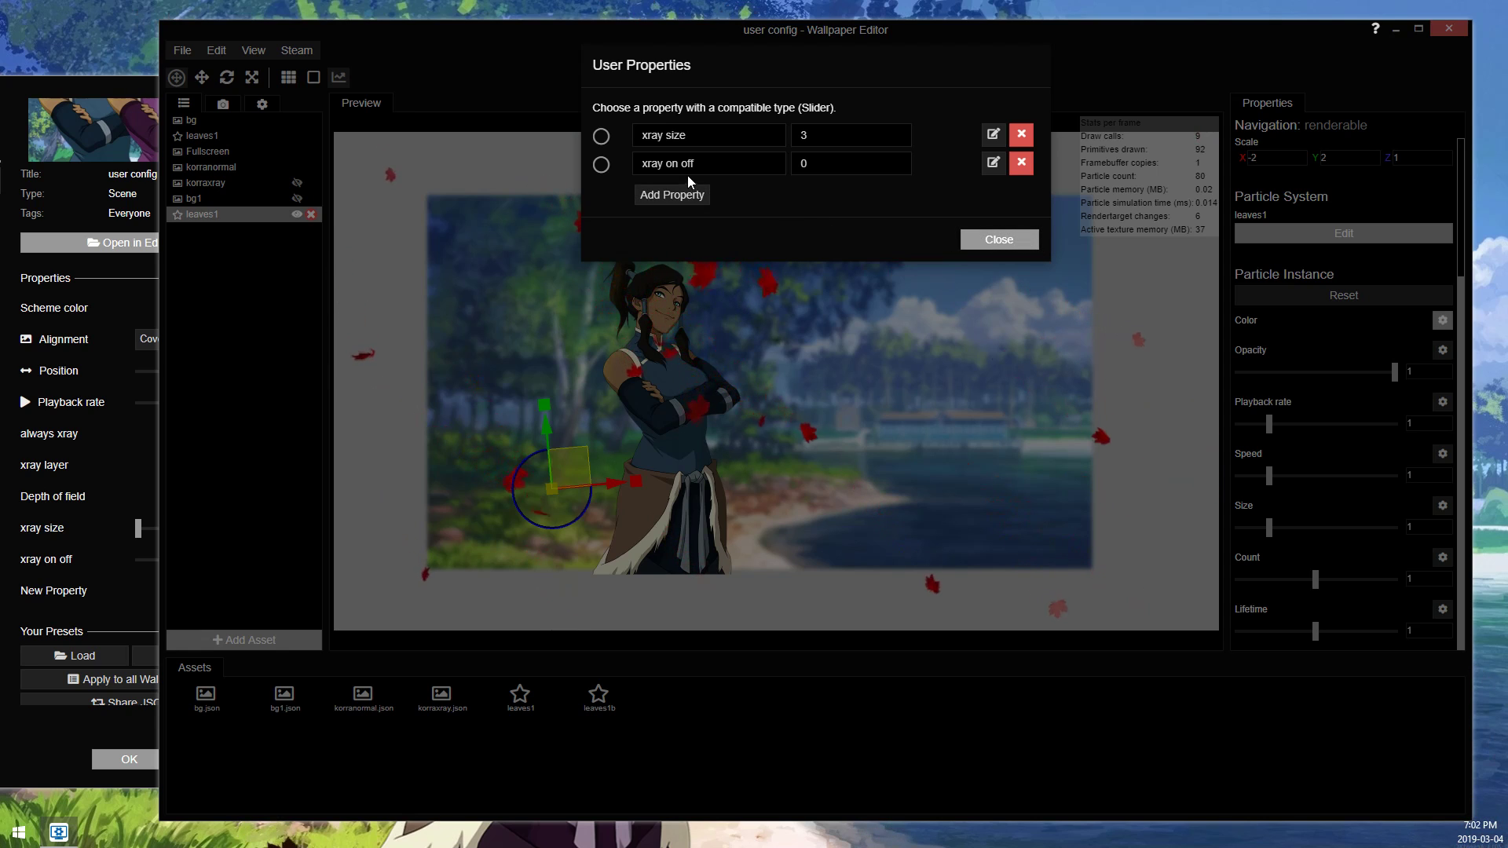
left_click(984, 240)
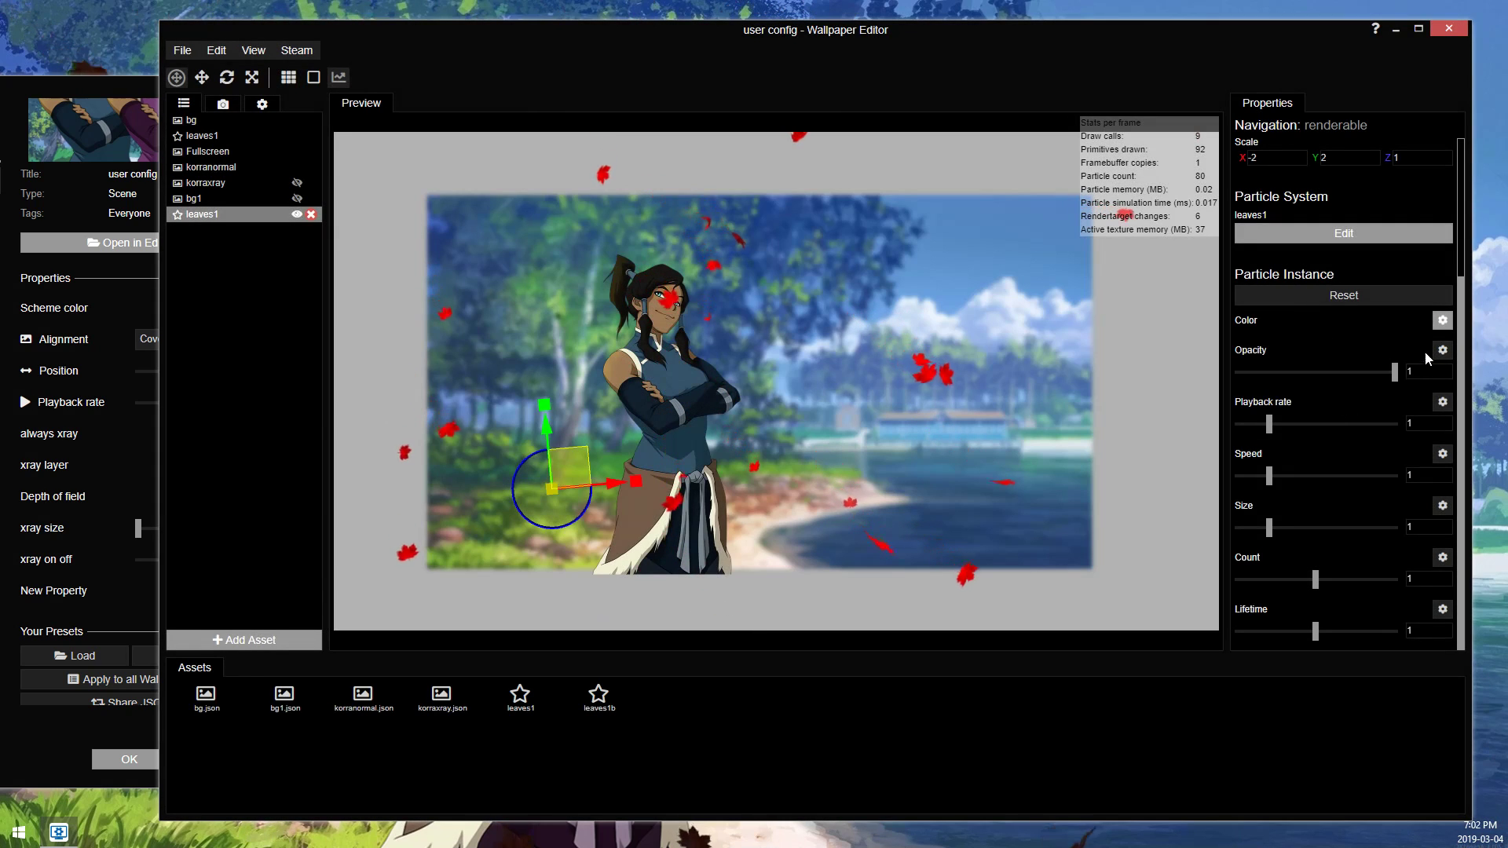
Step: Unbind the leaves1 colour from New Property so it returns to green
left_click(1442, 322)
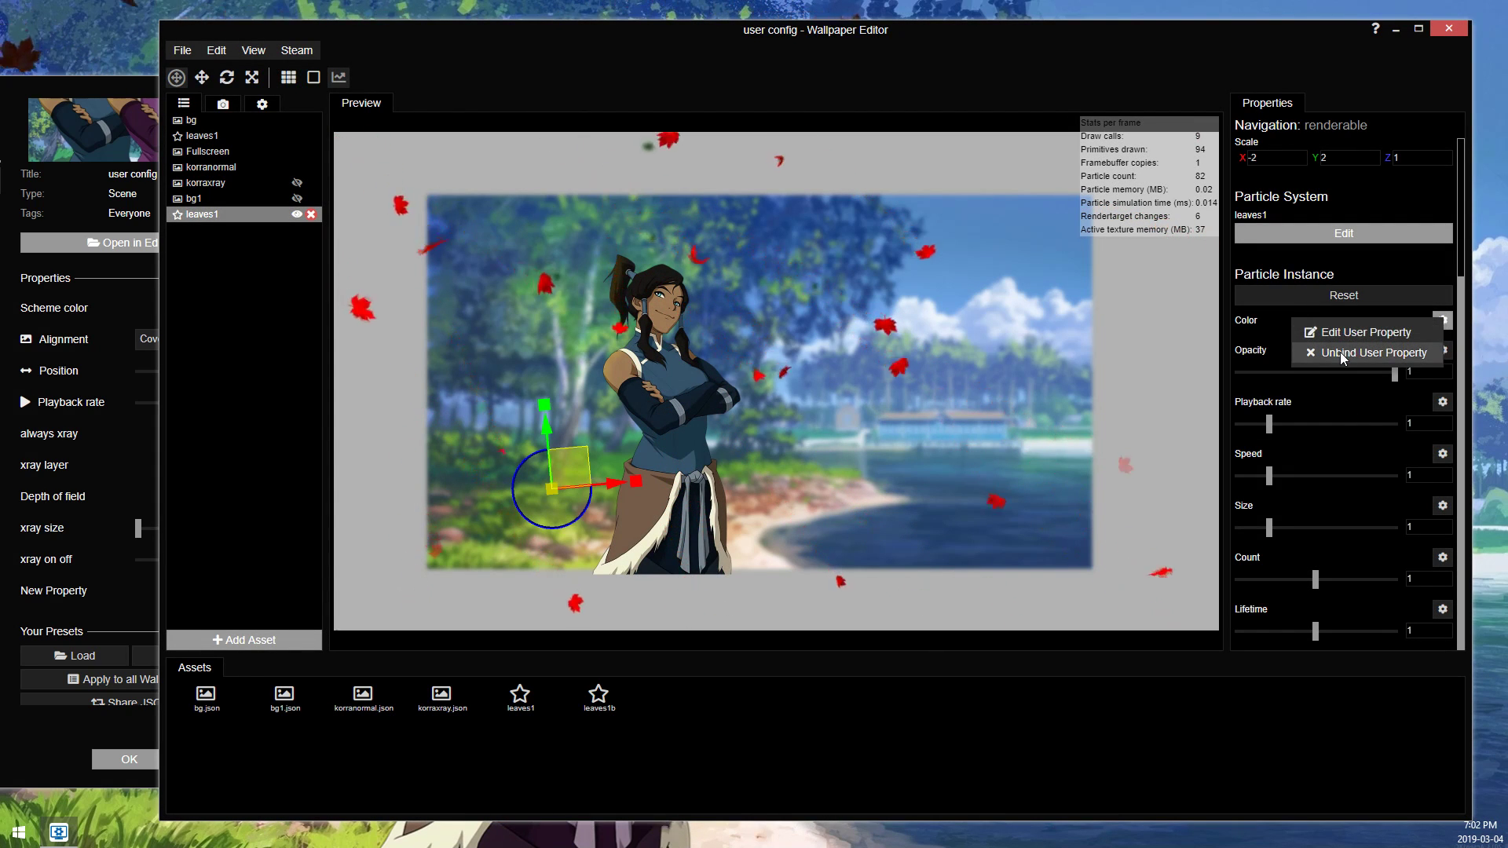
left_click(1343, 355)
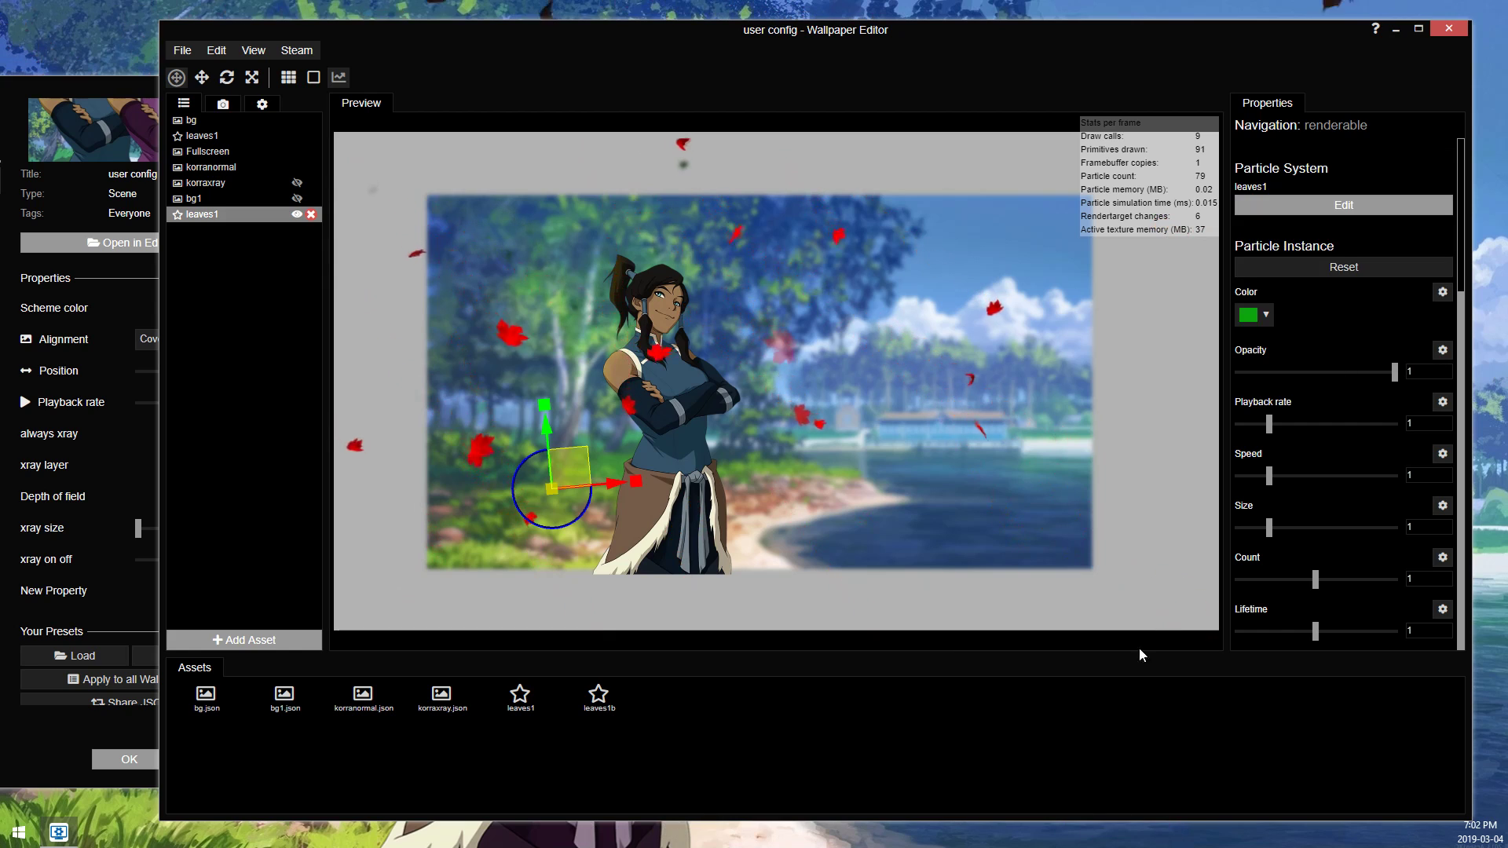
left_click(1442, 293)
Step: Leave the leaves colour unbound, closing the user property list, and save the project
left_click(1376, 310)
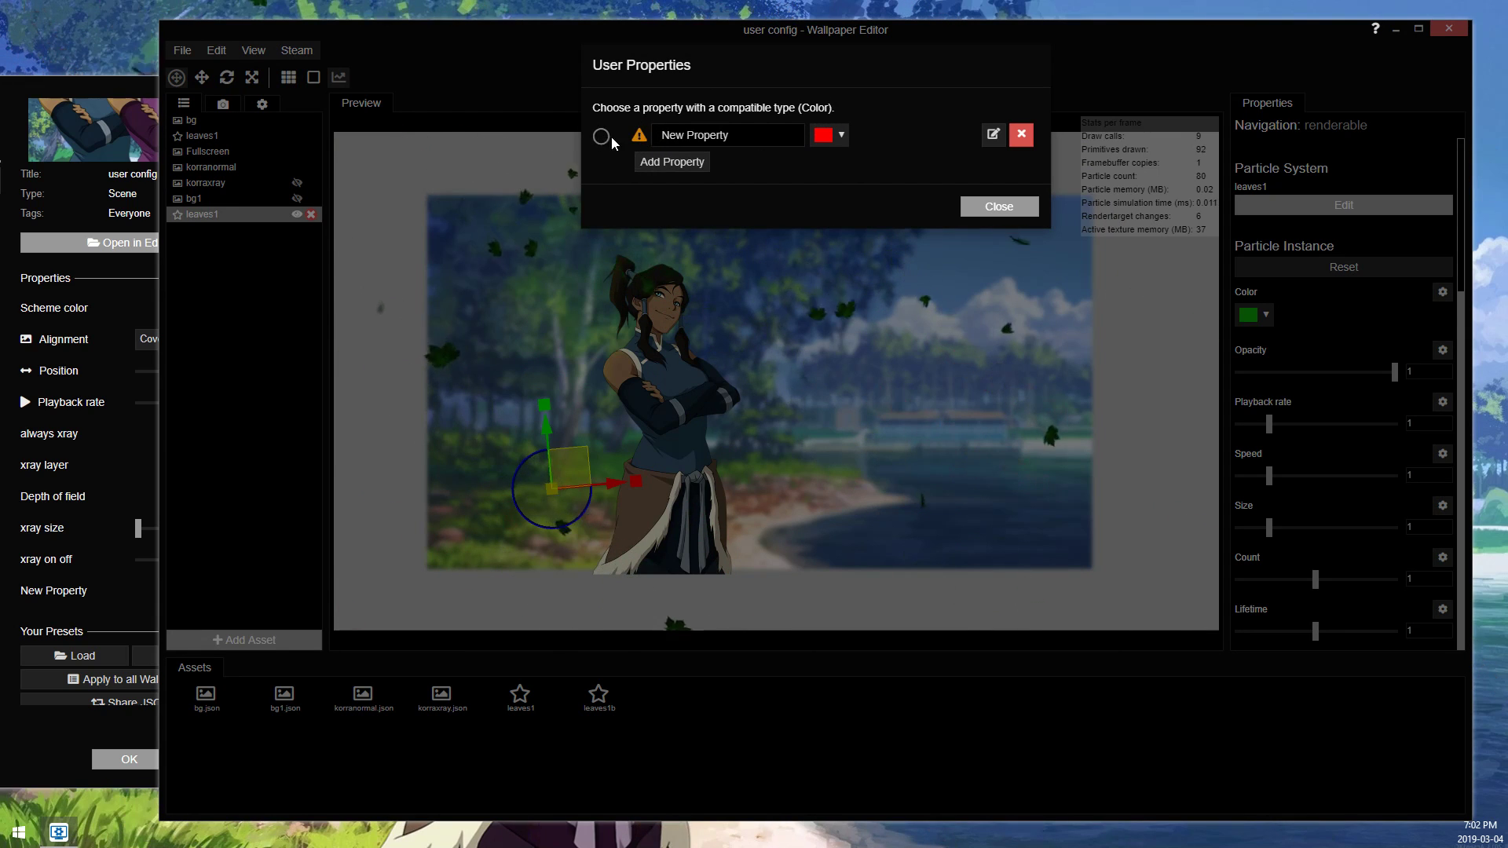
key("ctrl+s")
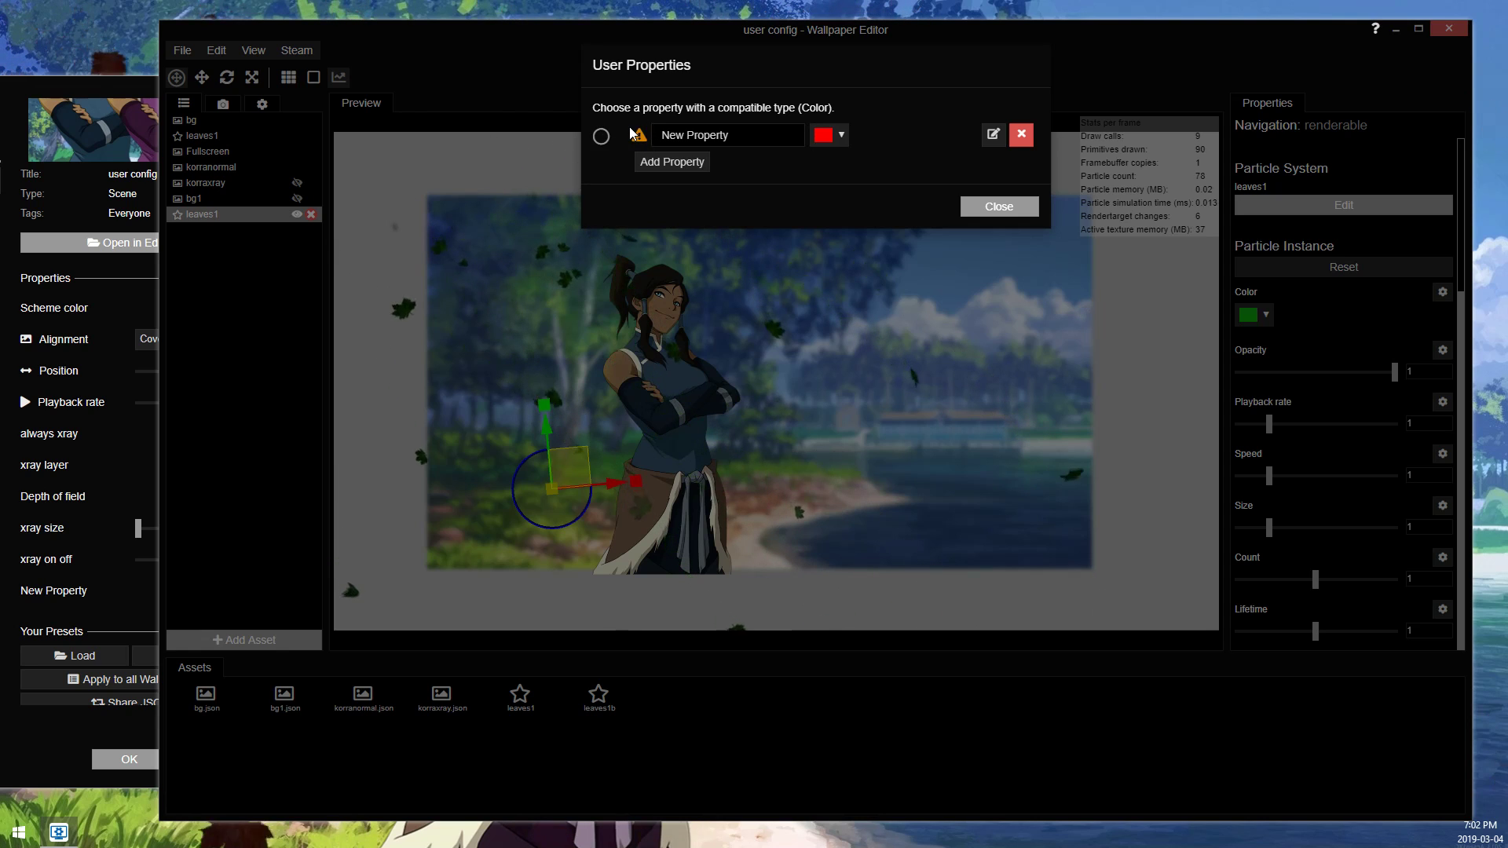
left_click(998, 205)
left_click(182, 50)
left_click(192, 146)
Step: Apply the scene as wallpaper, check New Property stays red, and reopen the editor
left_click(182, 49)
left_click(222, 185)
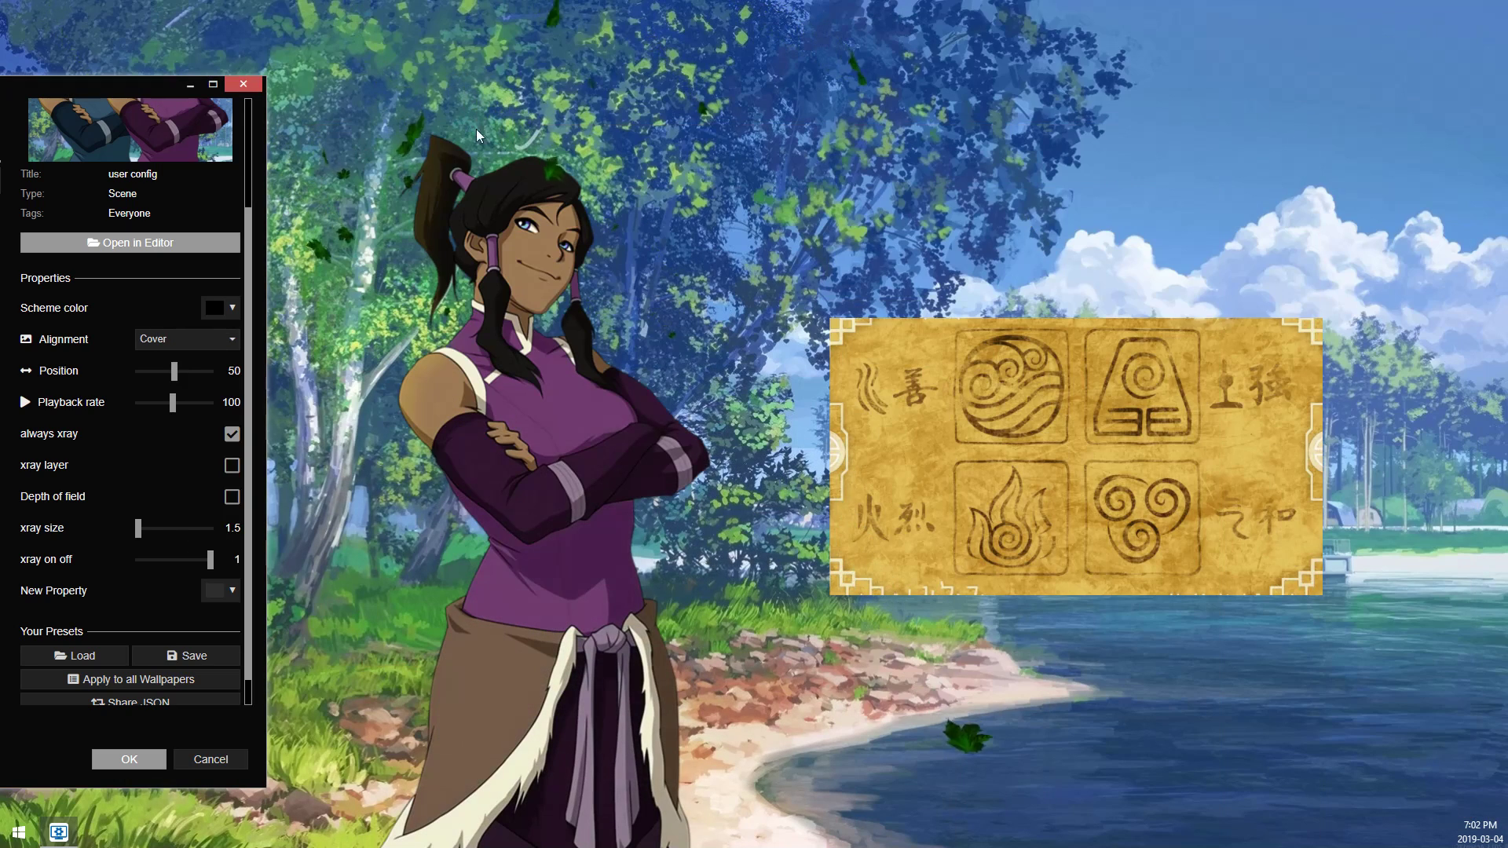
left_click(215, 589)
left_click(129, 760)
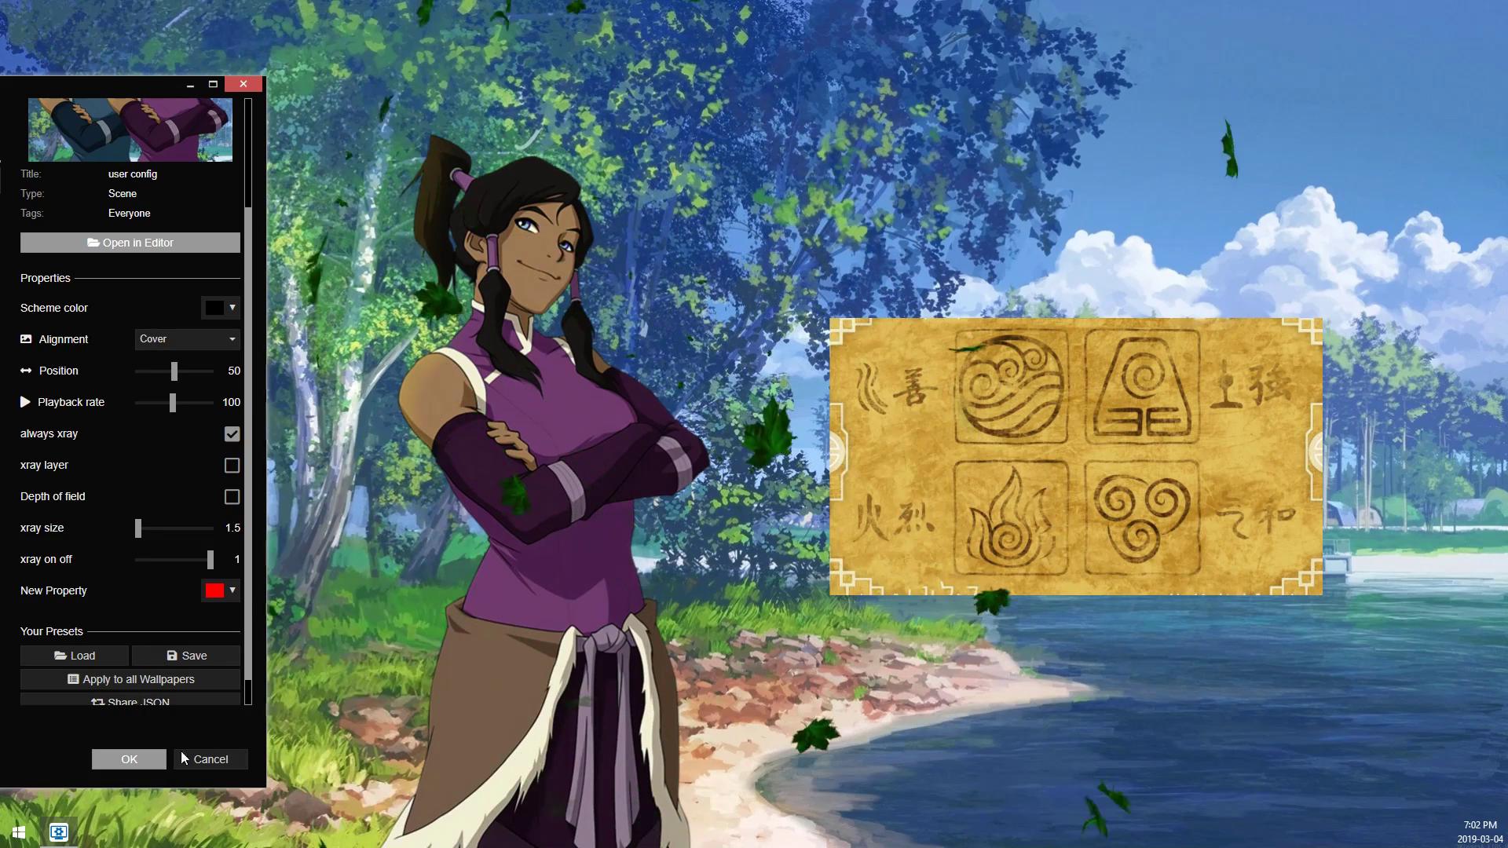
left_click(130, 242)
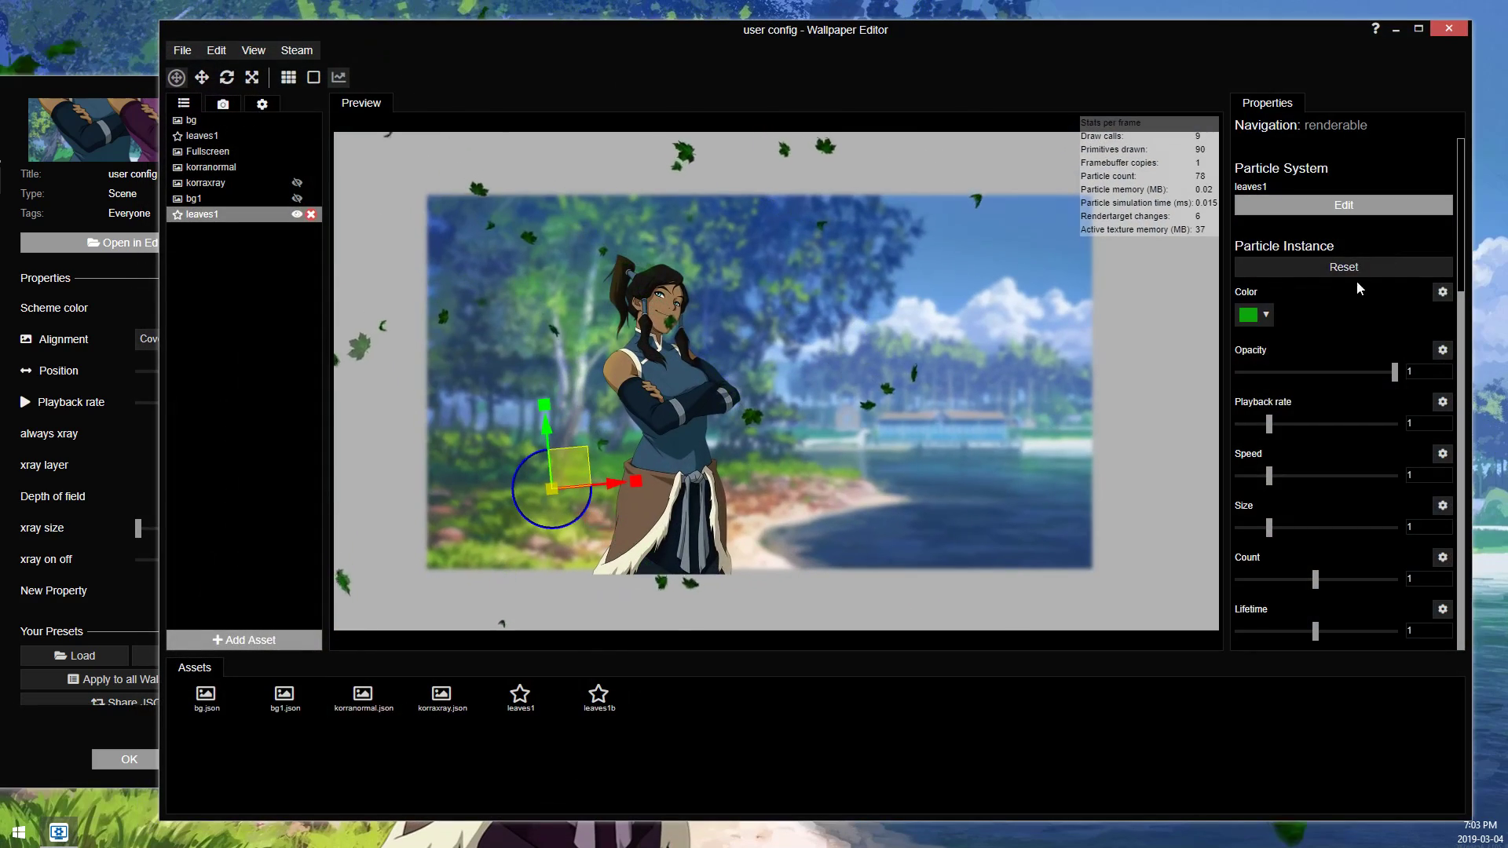
Step: Bind the leaves colour to New Property, then unbind it again
left_click(1443, 293)
left_click(1393, 319)
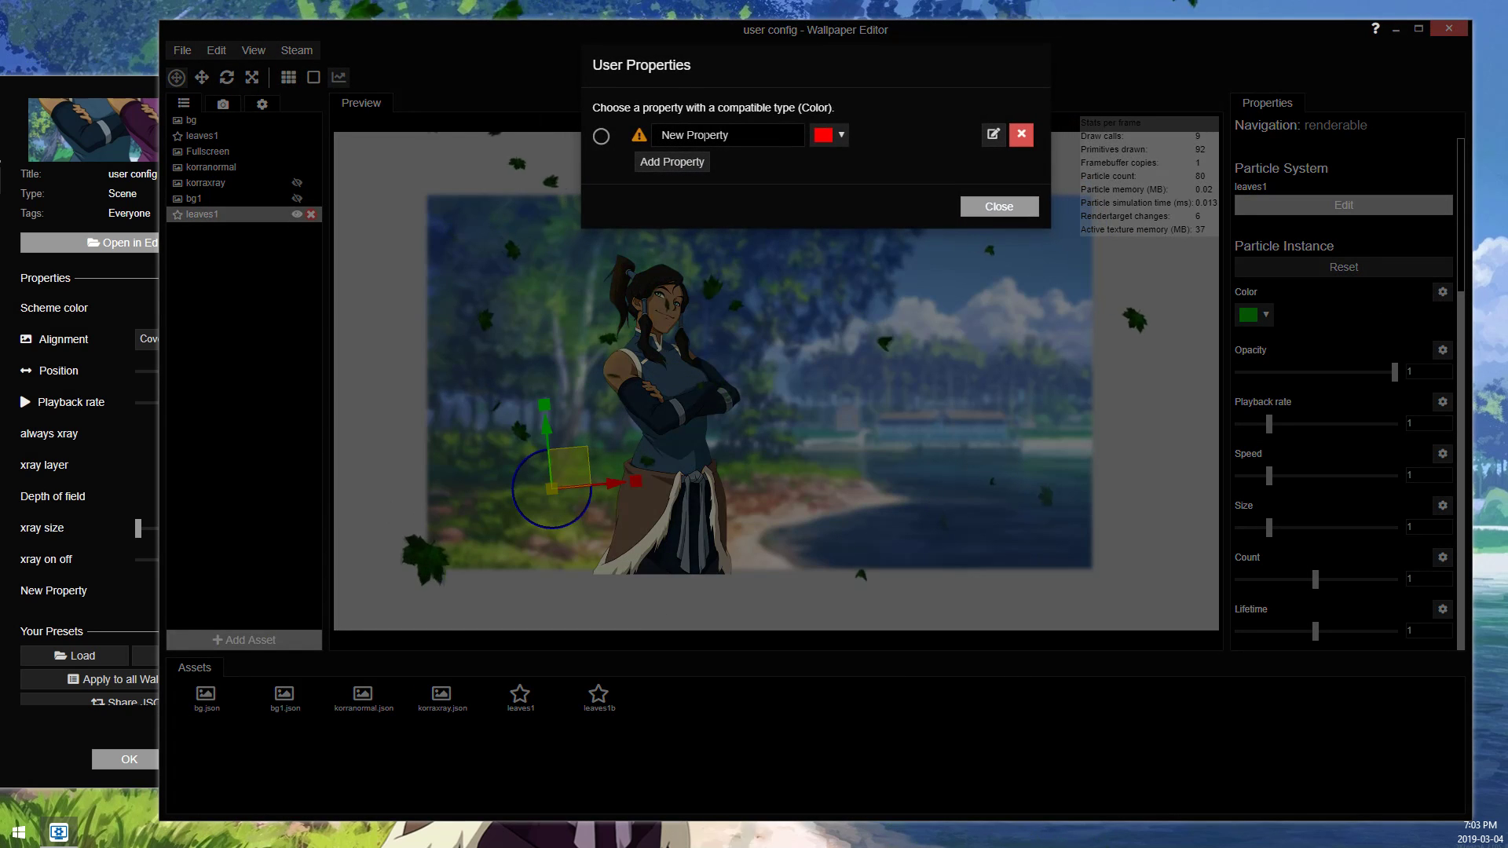
left_click(601, 136)
left_click(999, 206)
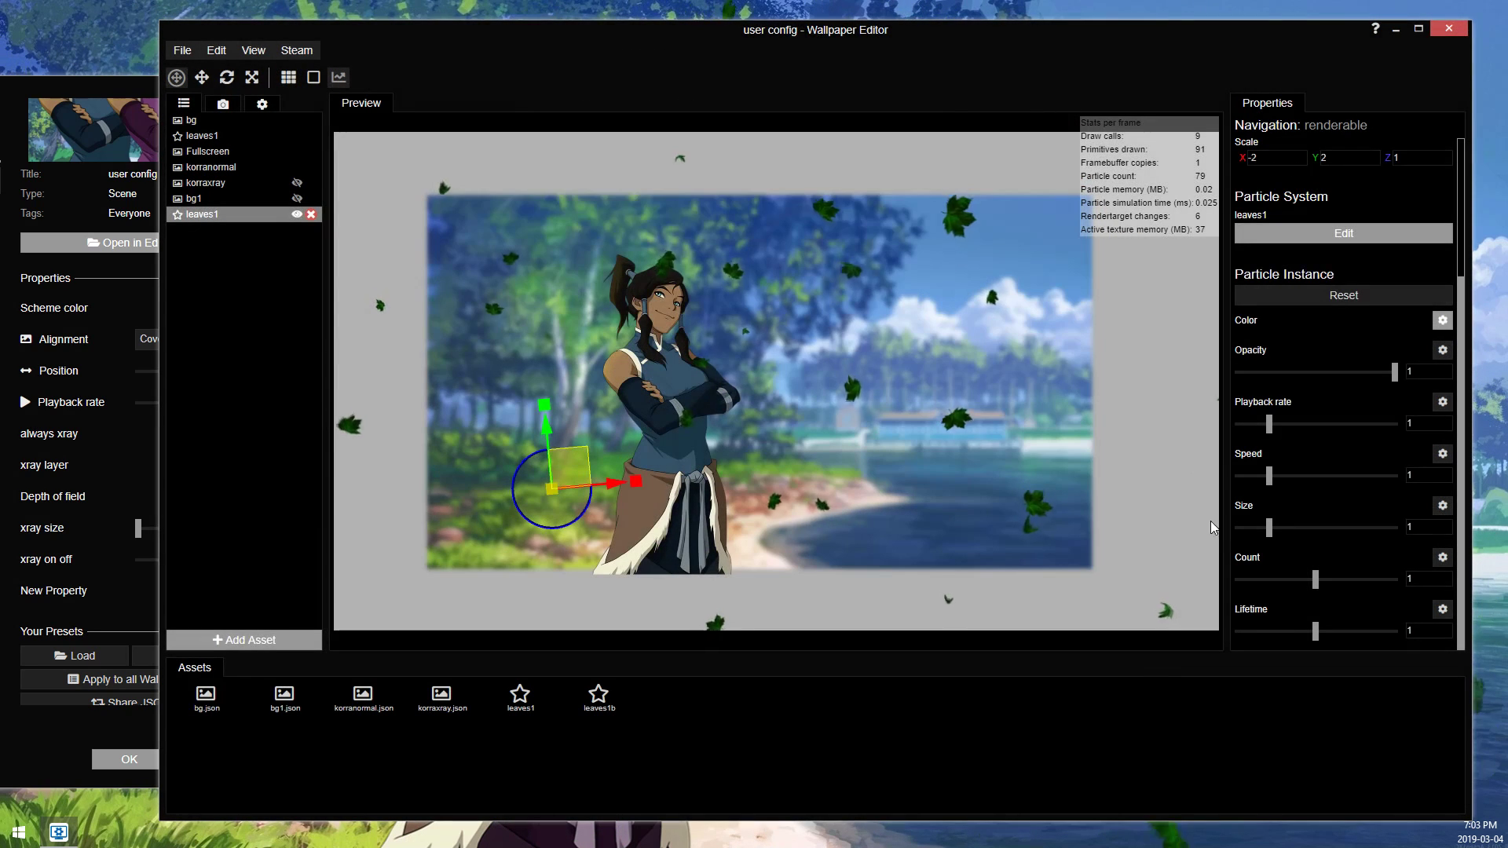
left_click(1443, 320)
left_click(1359, 351)
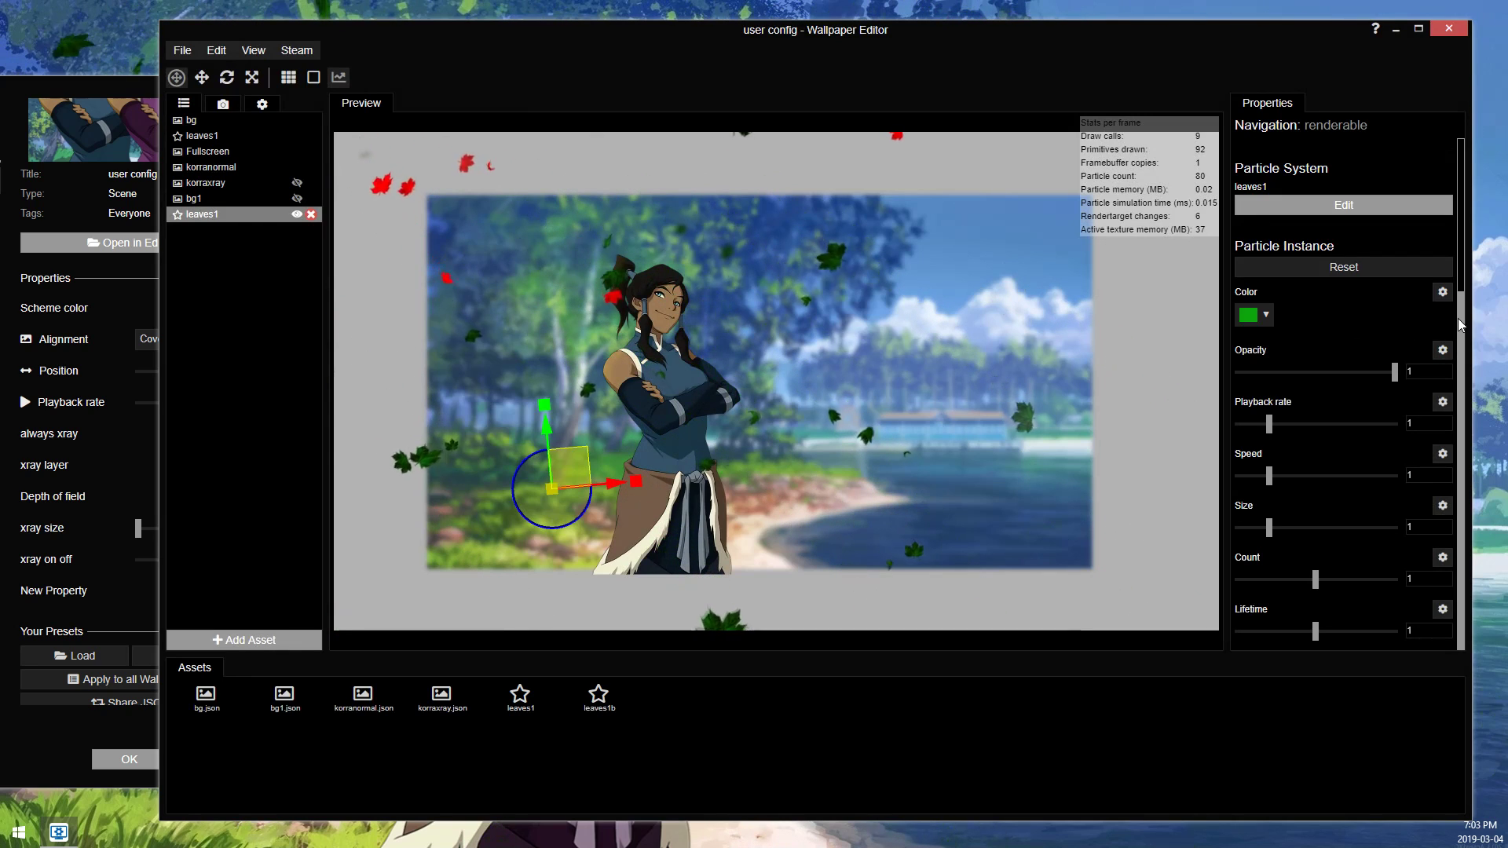
Step: Delete the New Property user property and save with Ctrl+S
left_click(1442, 295)
left_click(1377, 313)
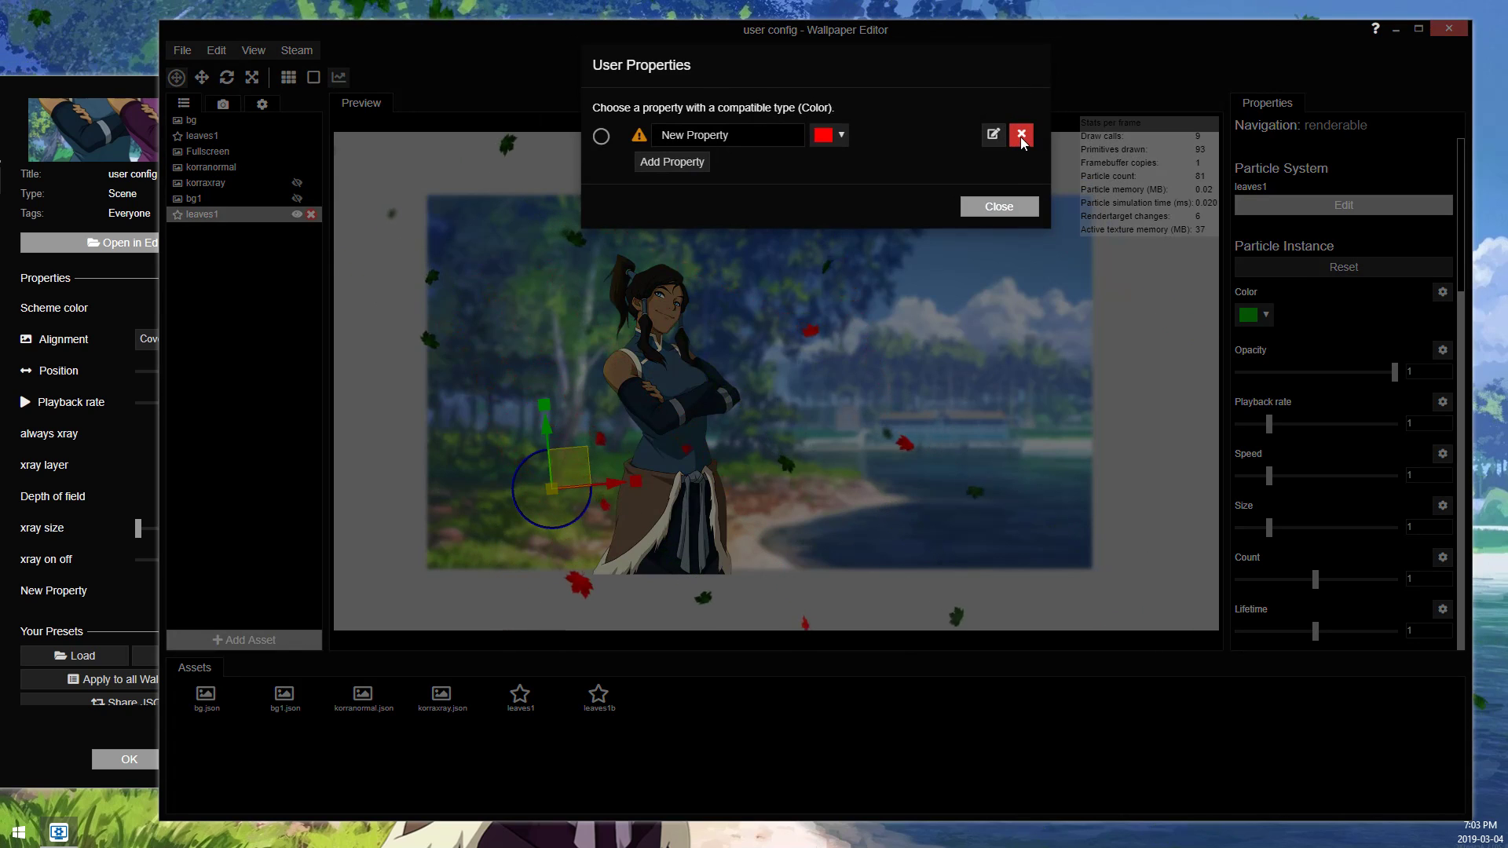
left_click(1021, 135)
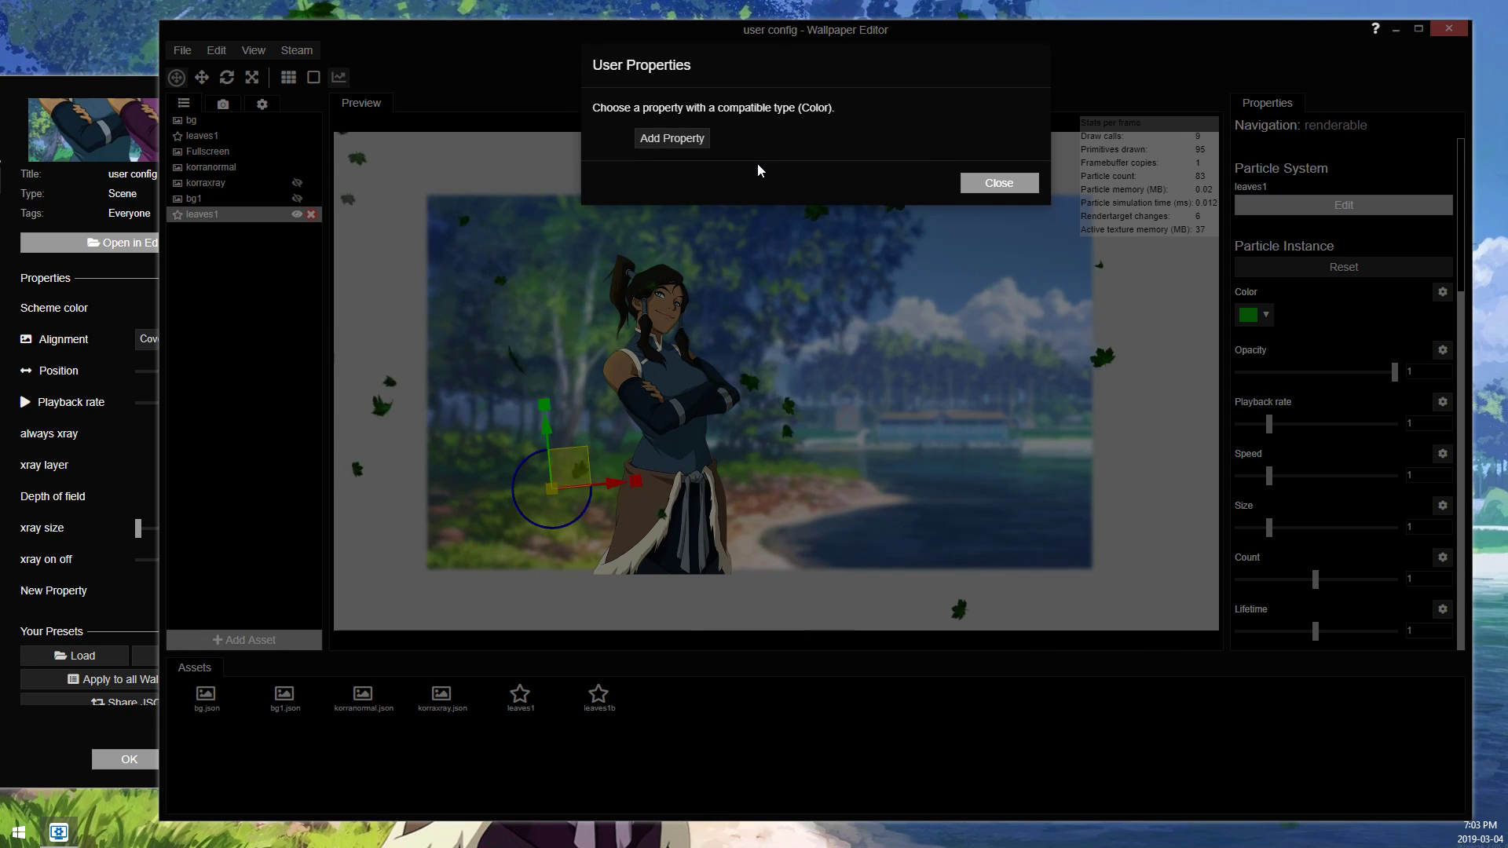
key("ctrl+s")
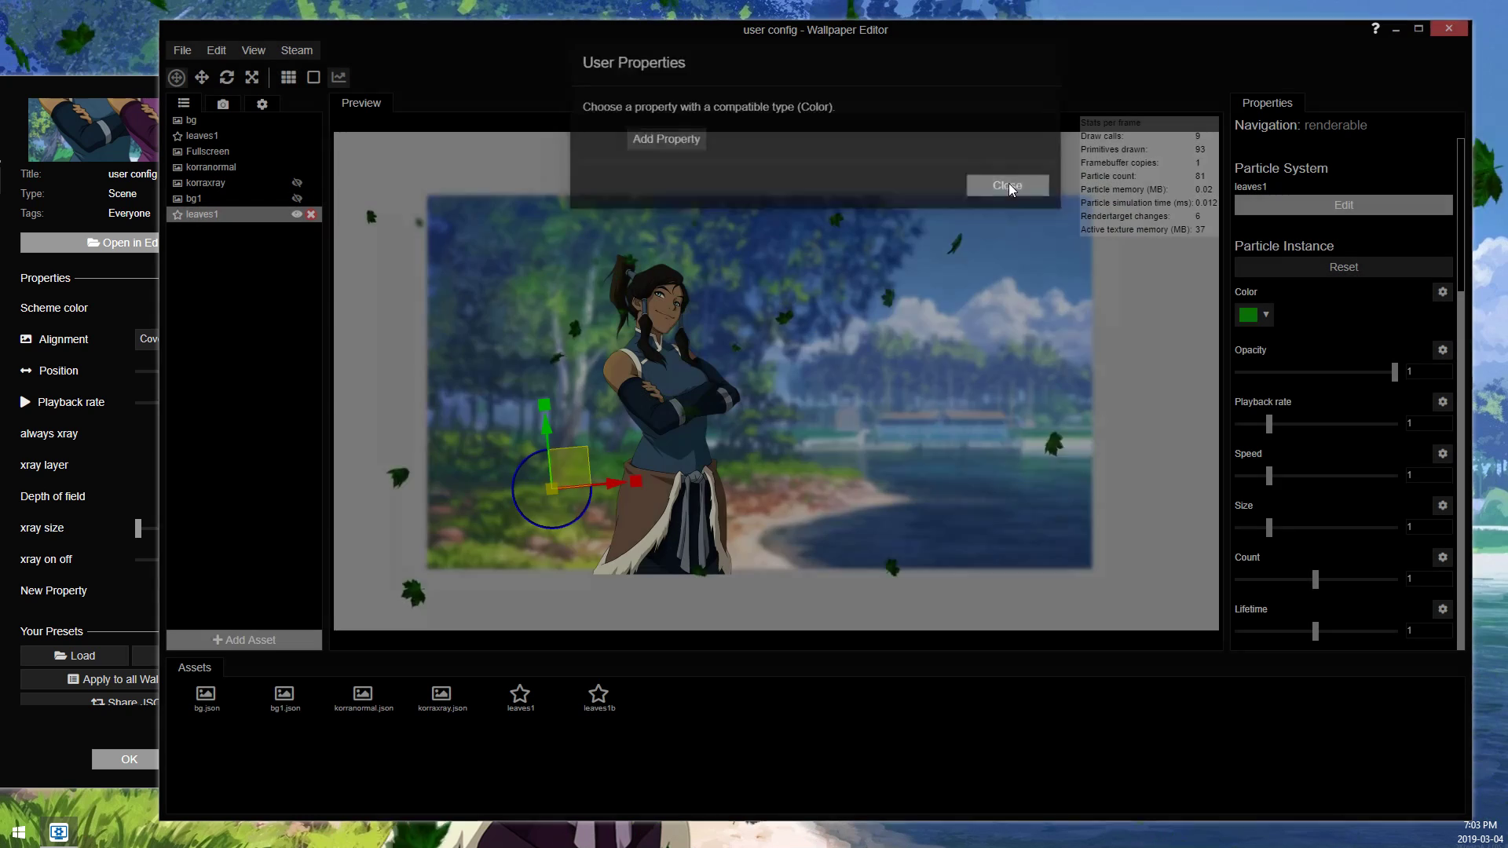
left_click(1009, 183)
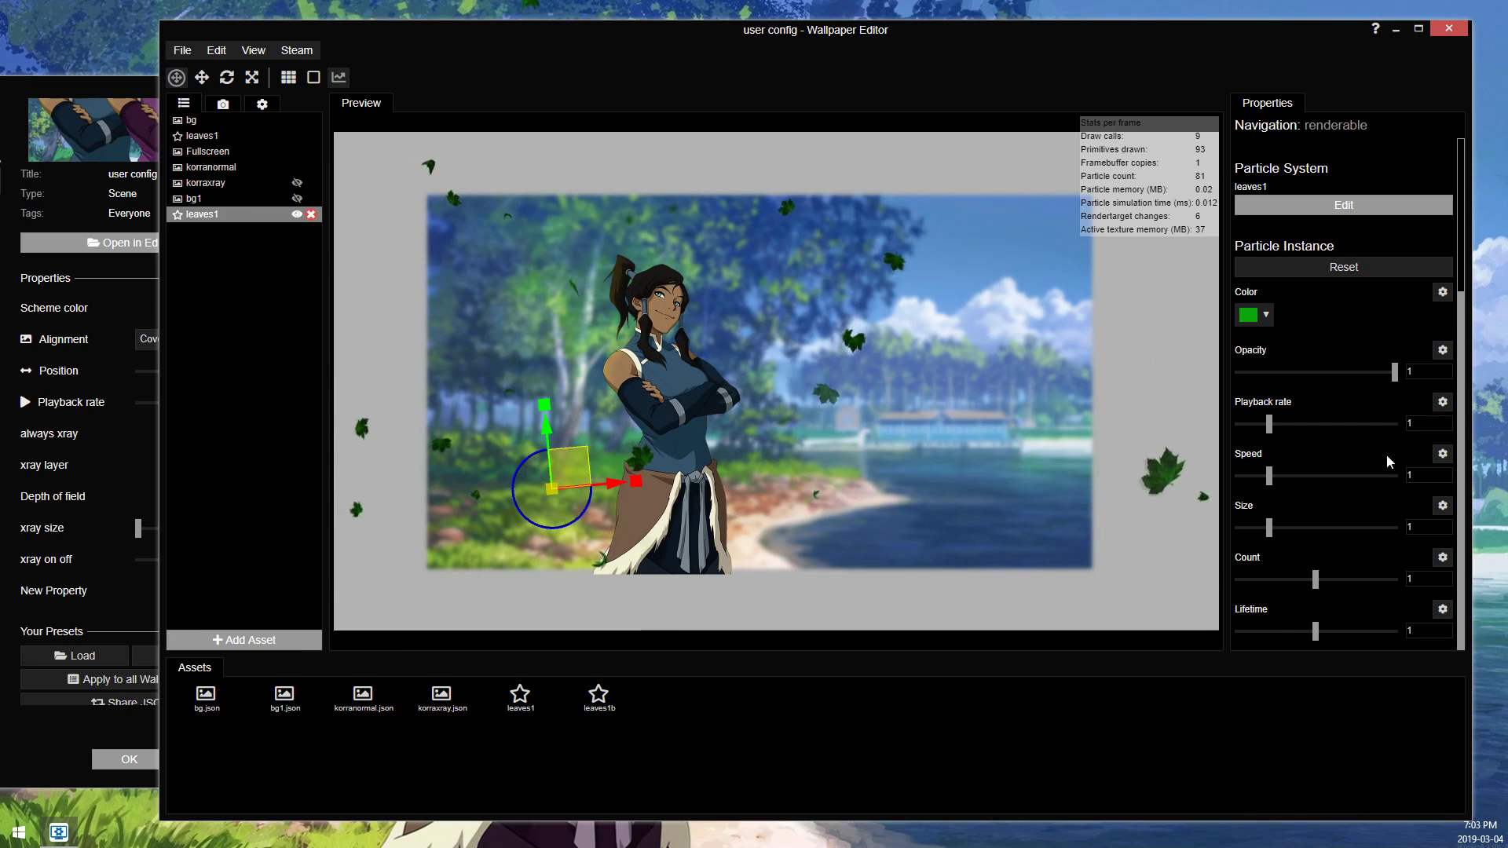
Step: Save the project and add a Fullscreen Layer to the scene
scroll(1306, 427, "up", 3)
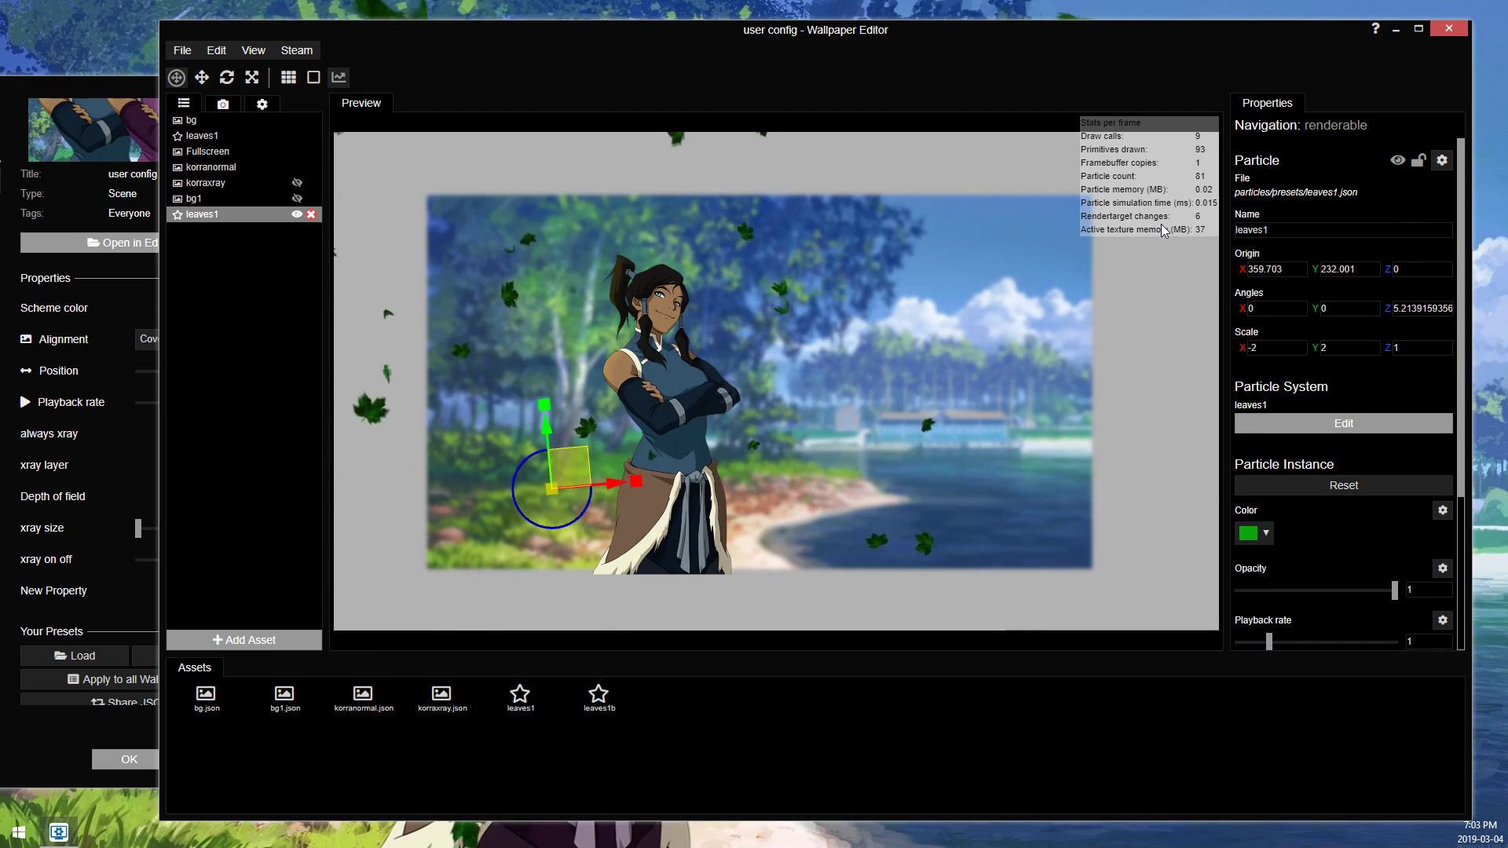
key("ctrl+s")
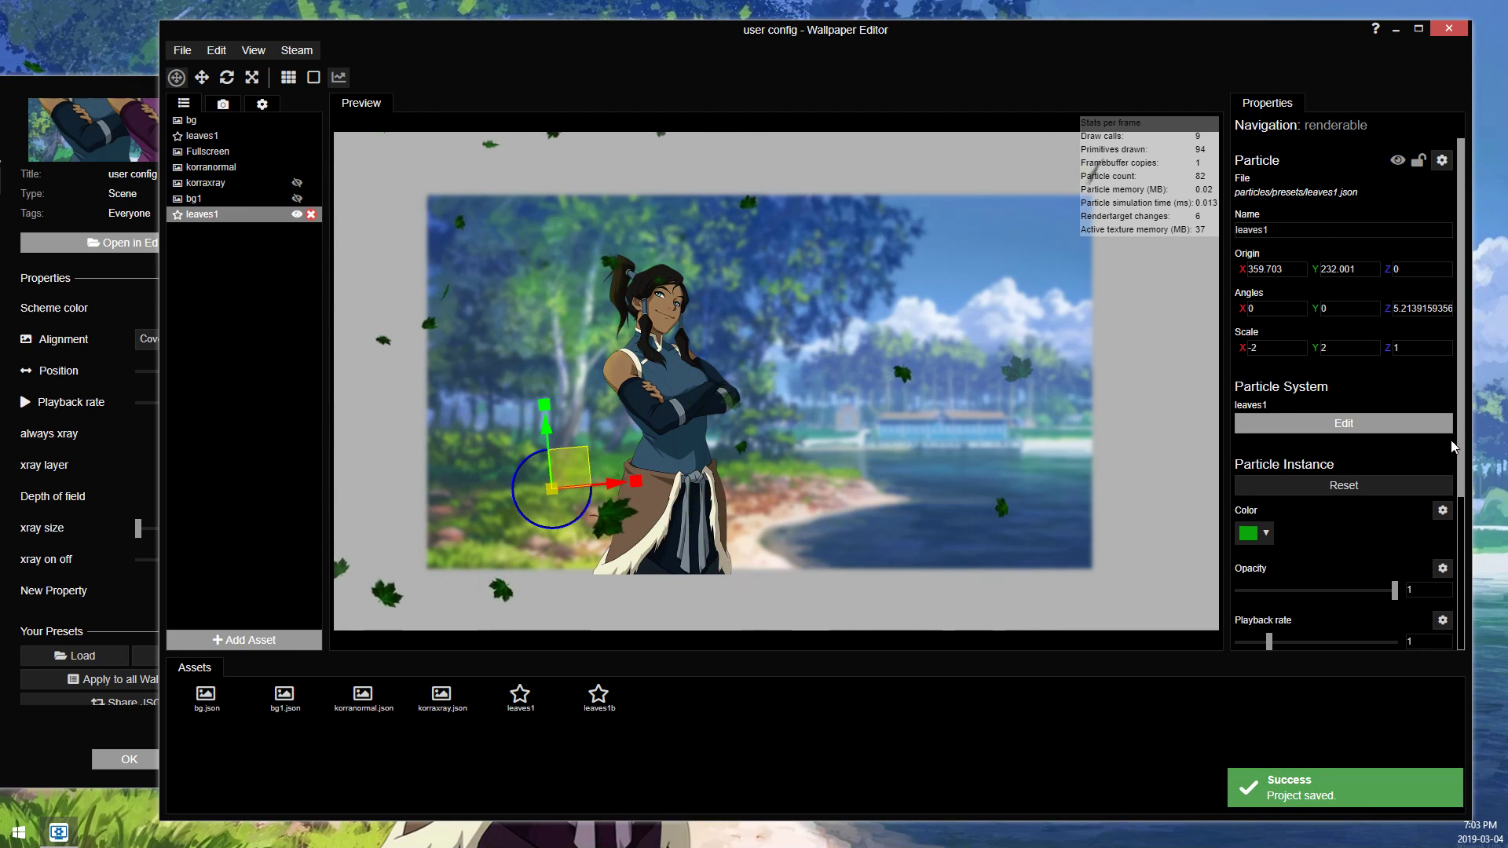
scroll(1421, 469, "down", 1)
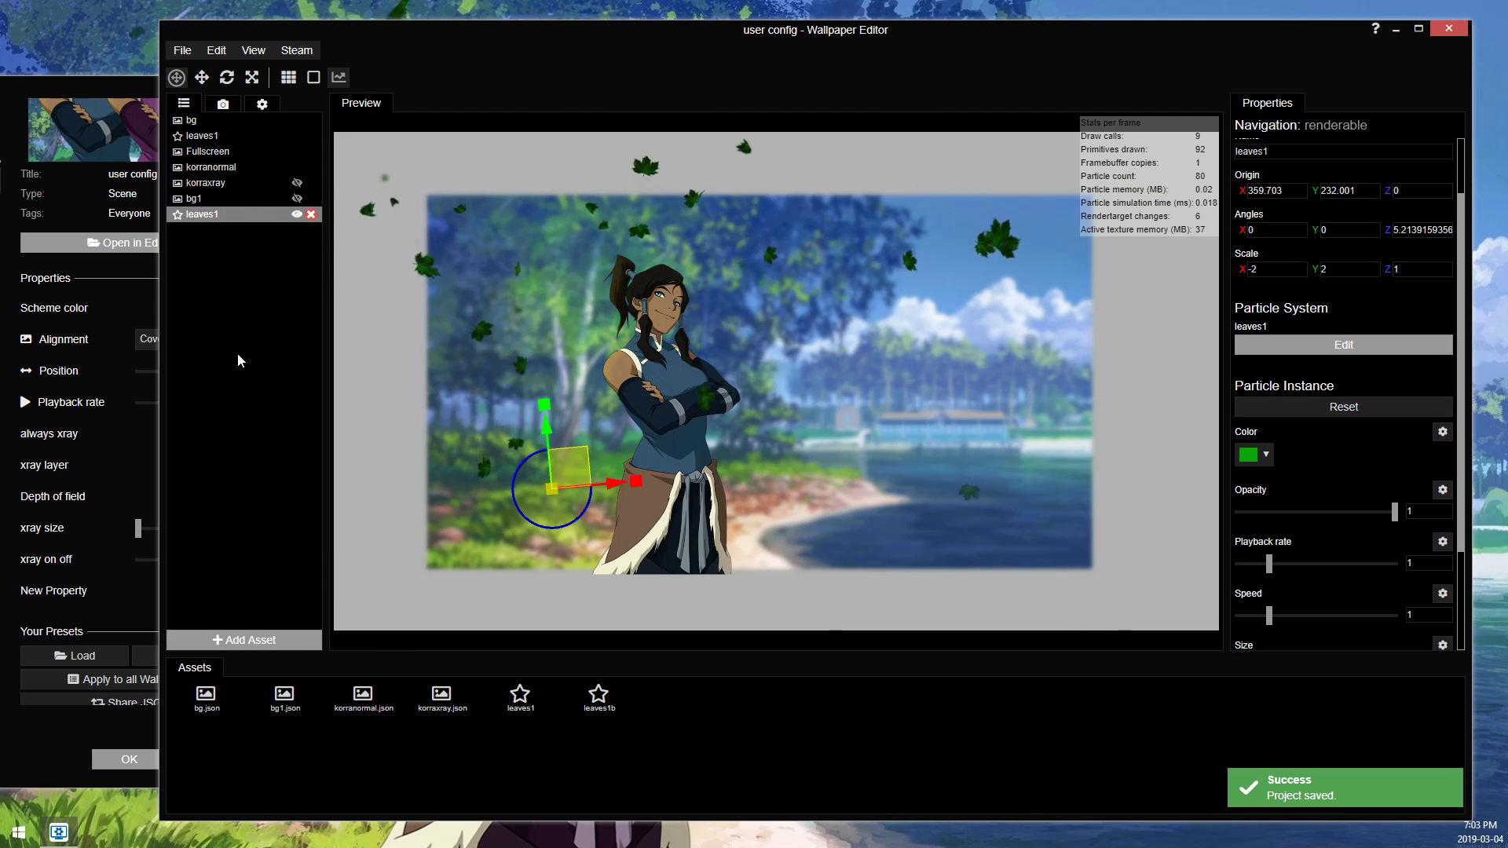
left_click(249, 640)
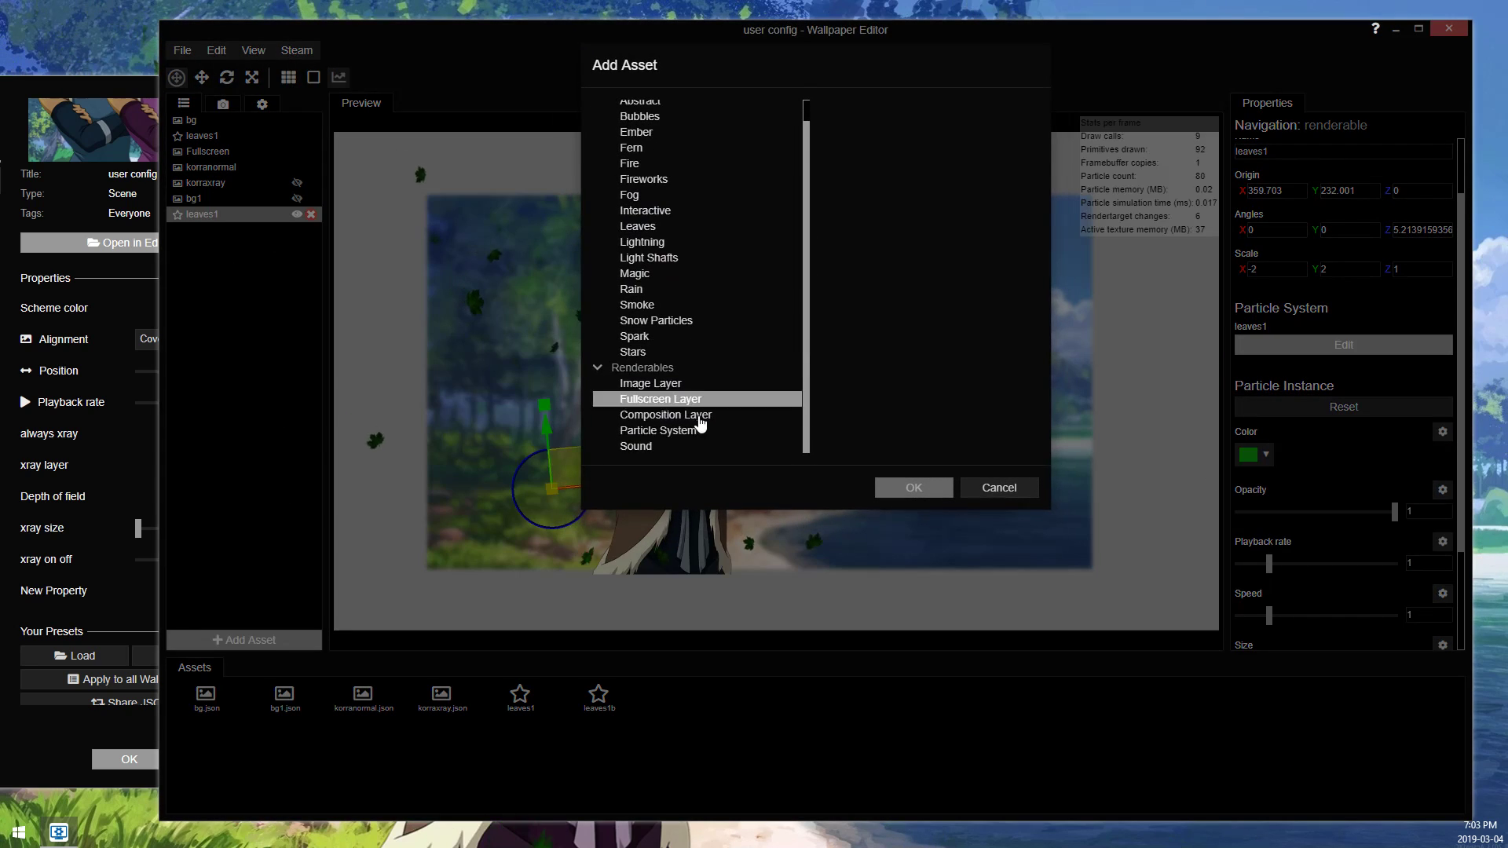
double_click(664, 399)
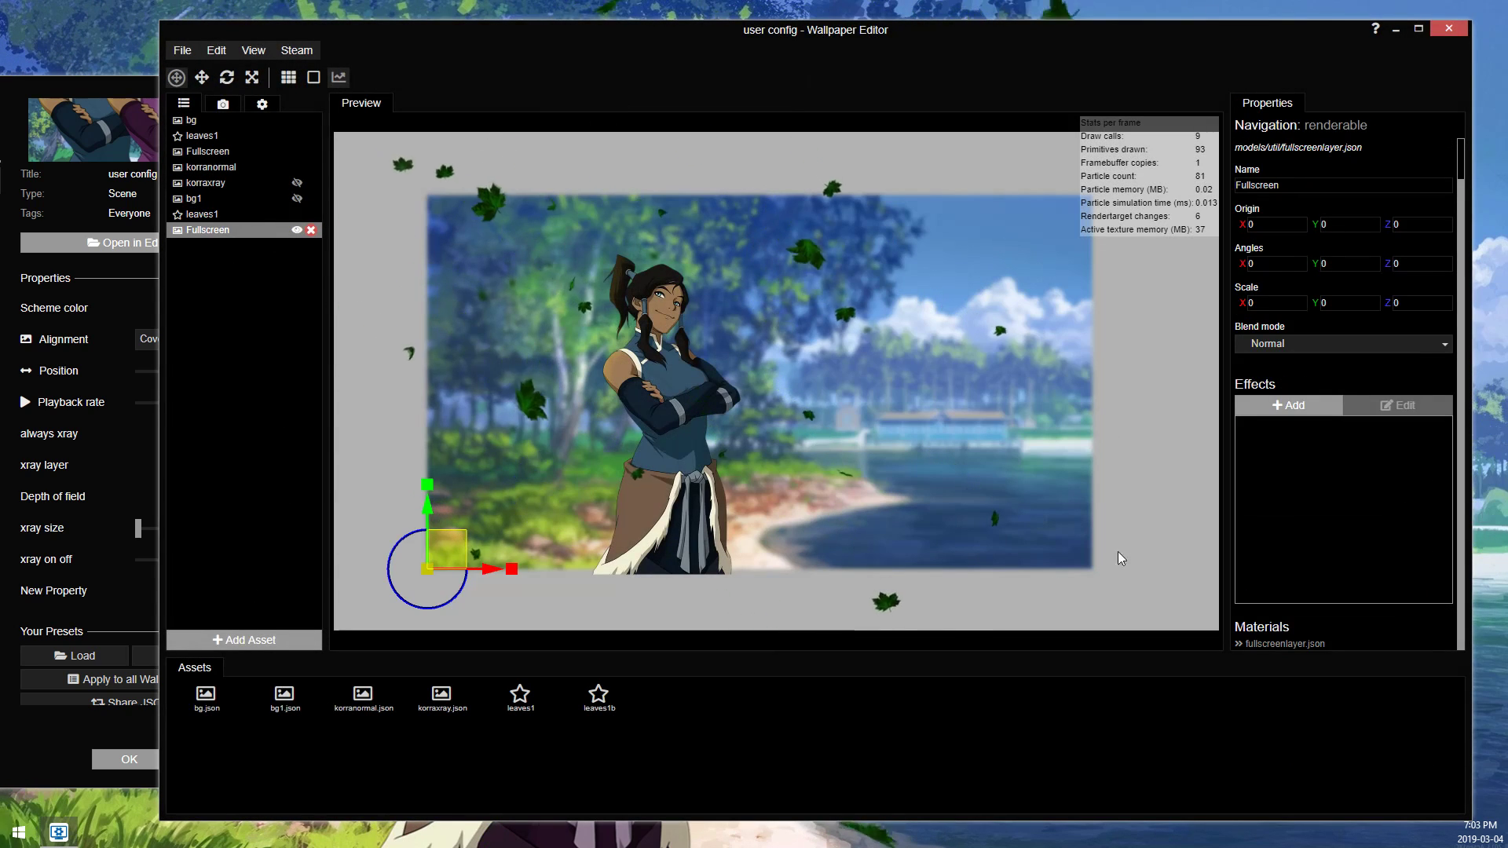
Step: Give the fullscreen layer a red Tint effect at 0.4 alpha and start a colour user property
left_click(1291, 408)
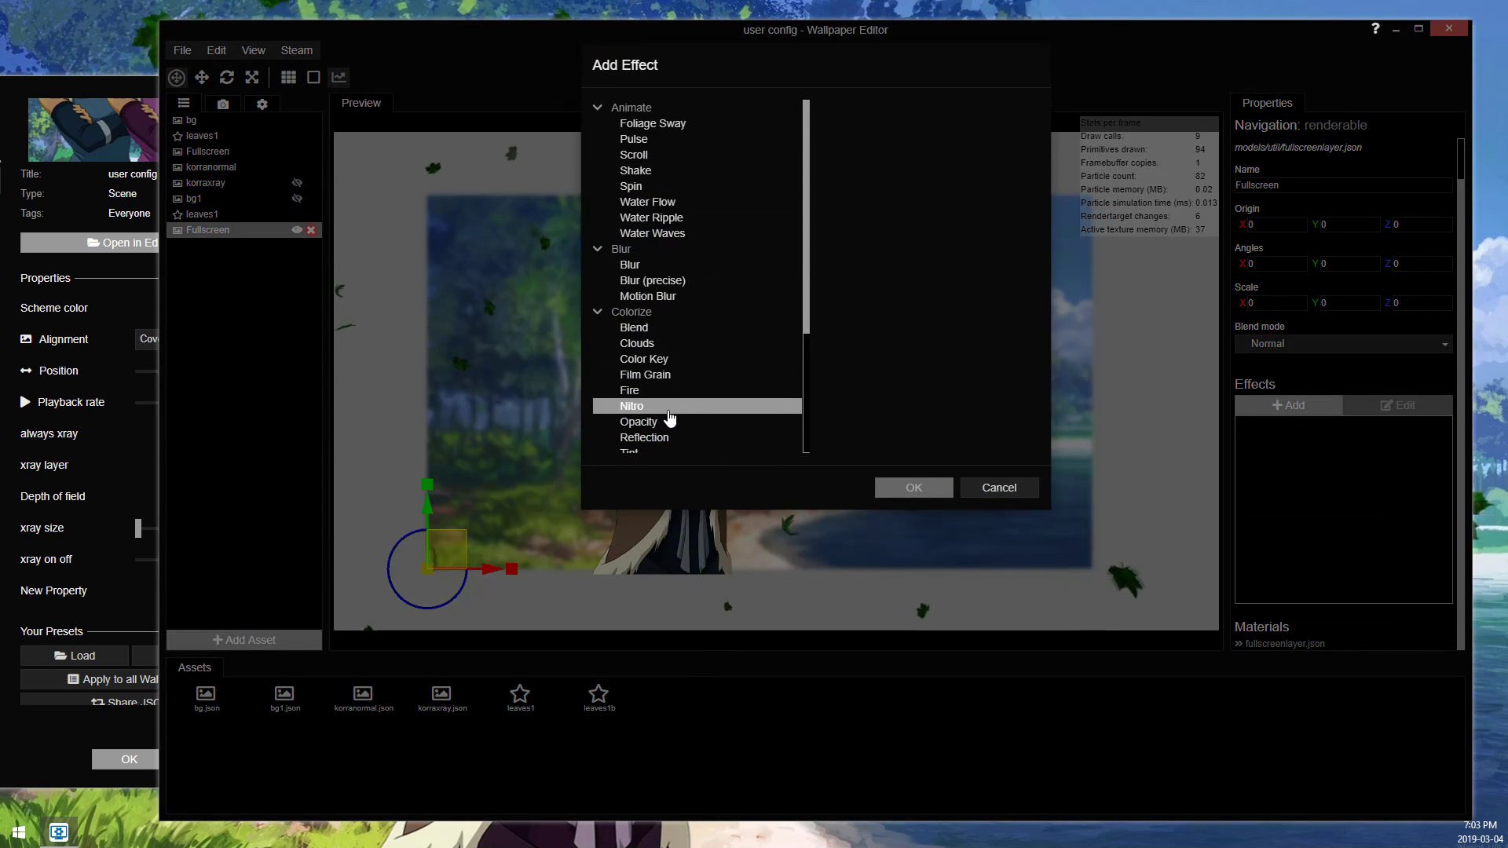
double_click(652, 376)
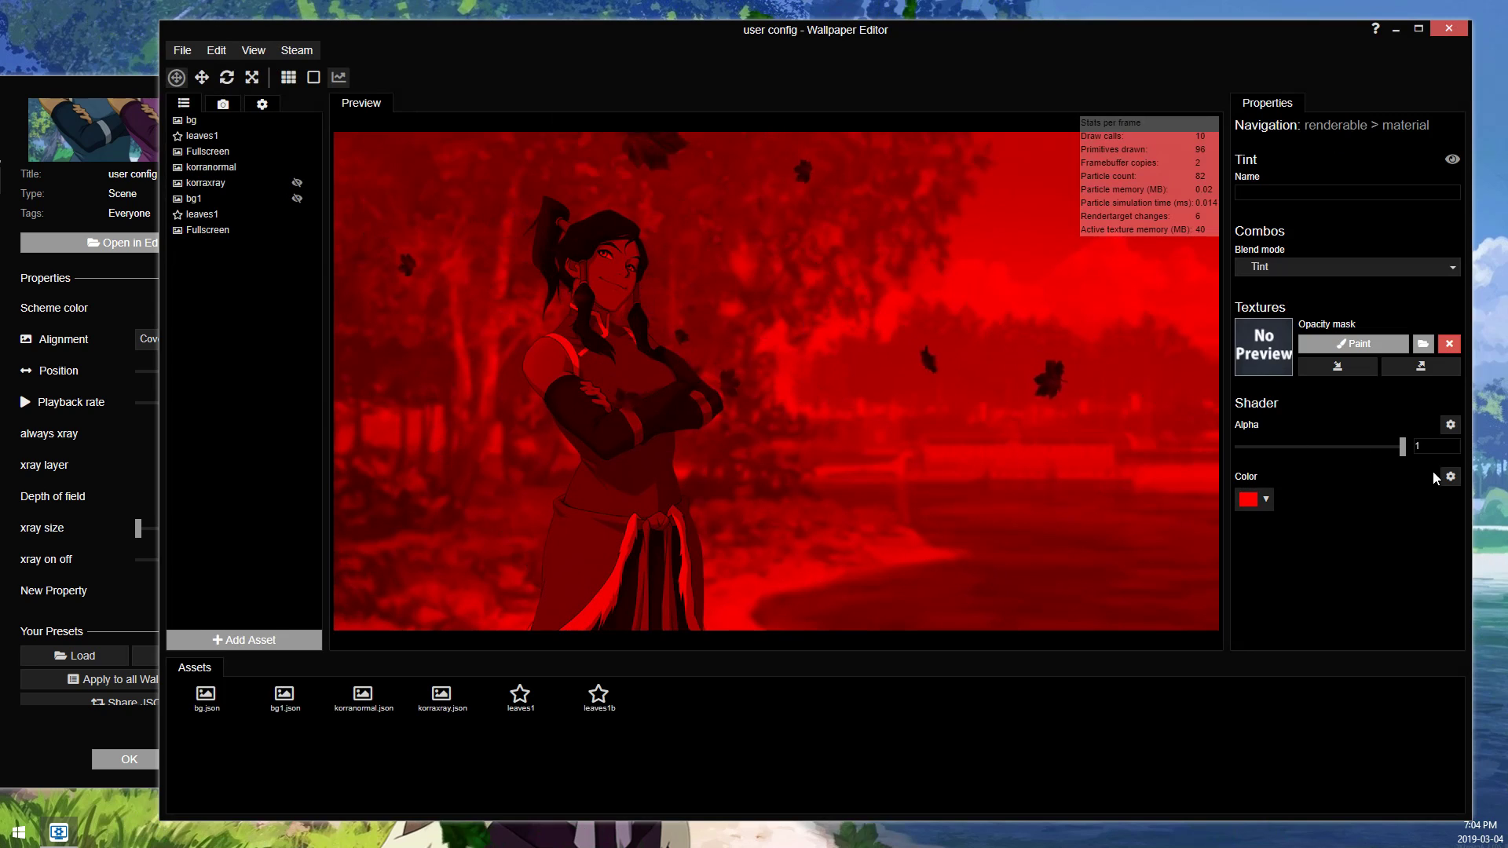
left_click_drag(1401, 446, 1304, 458)
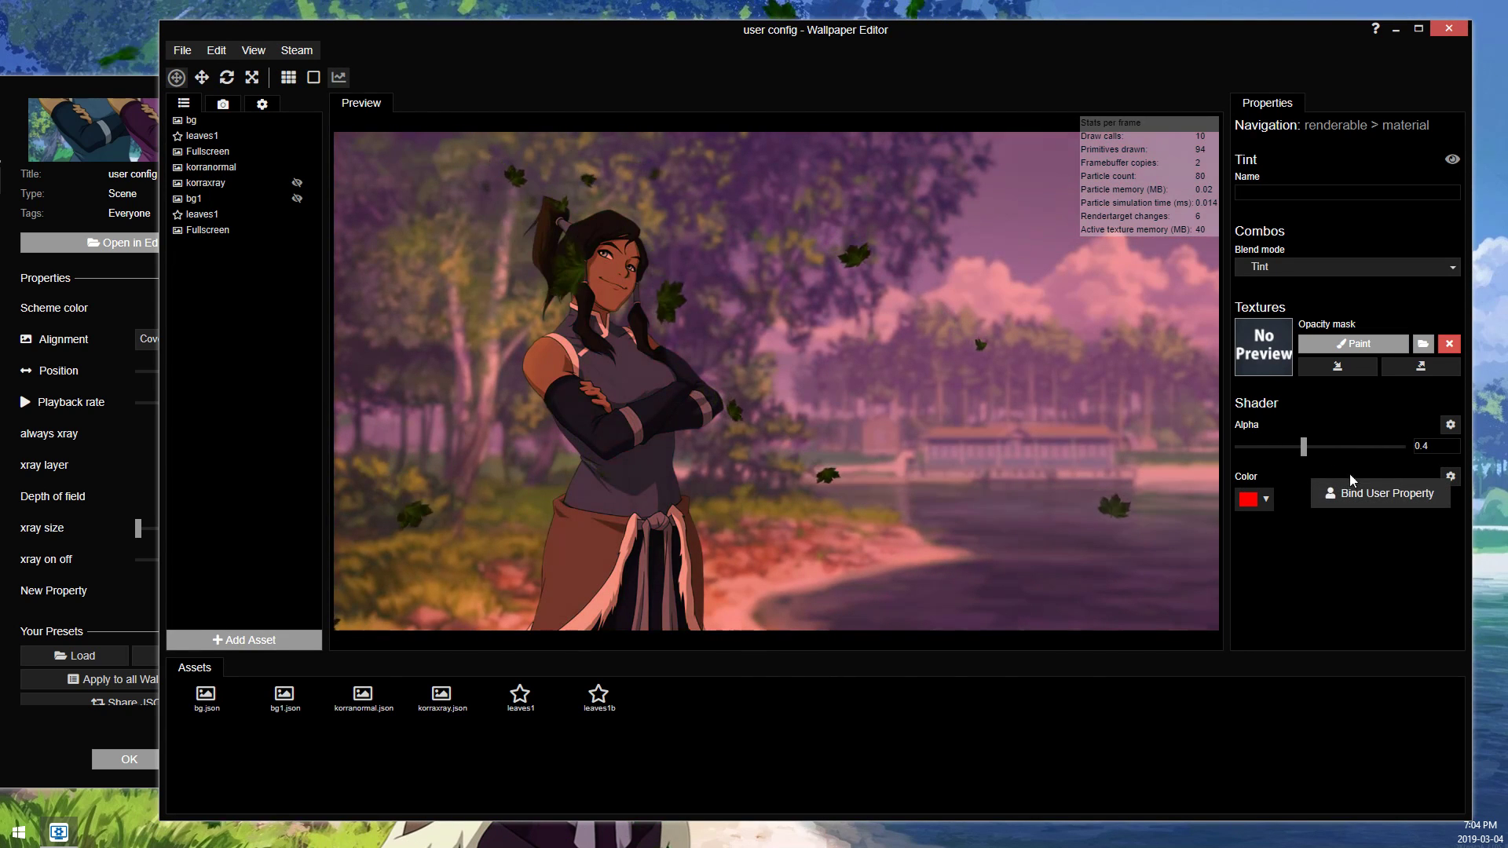
left_click(1397, 498)
left_click(708, 143)
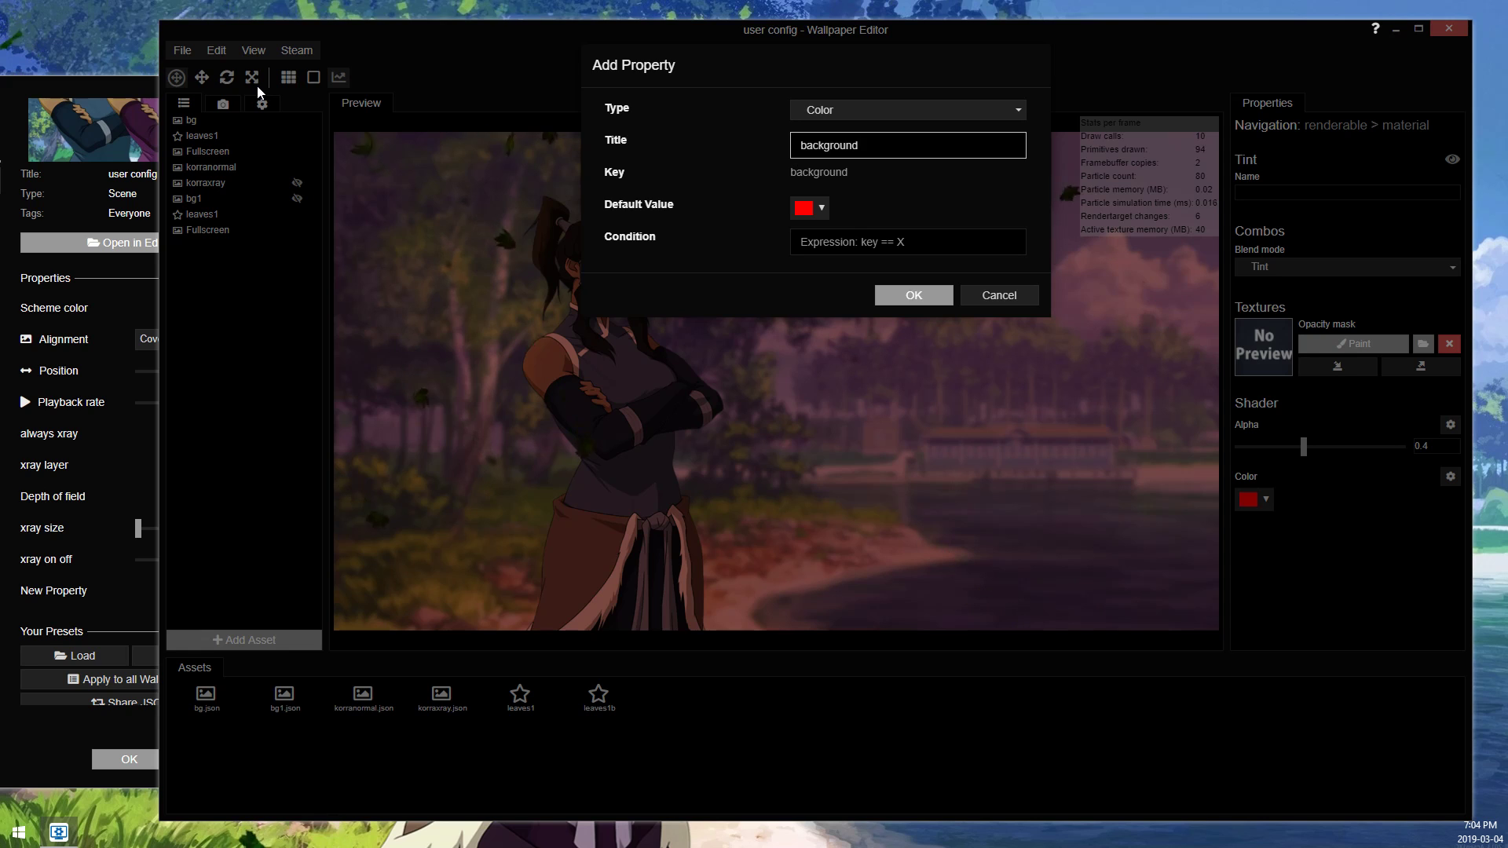
Step: Create the 'background' colour property, bind the tint colour to it, and save
left_click(903, 303)
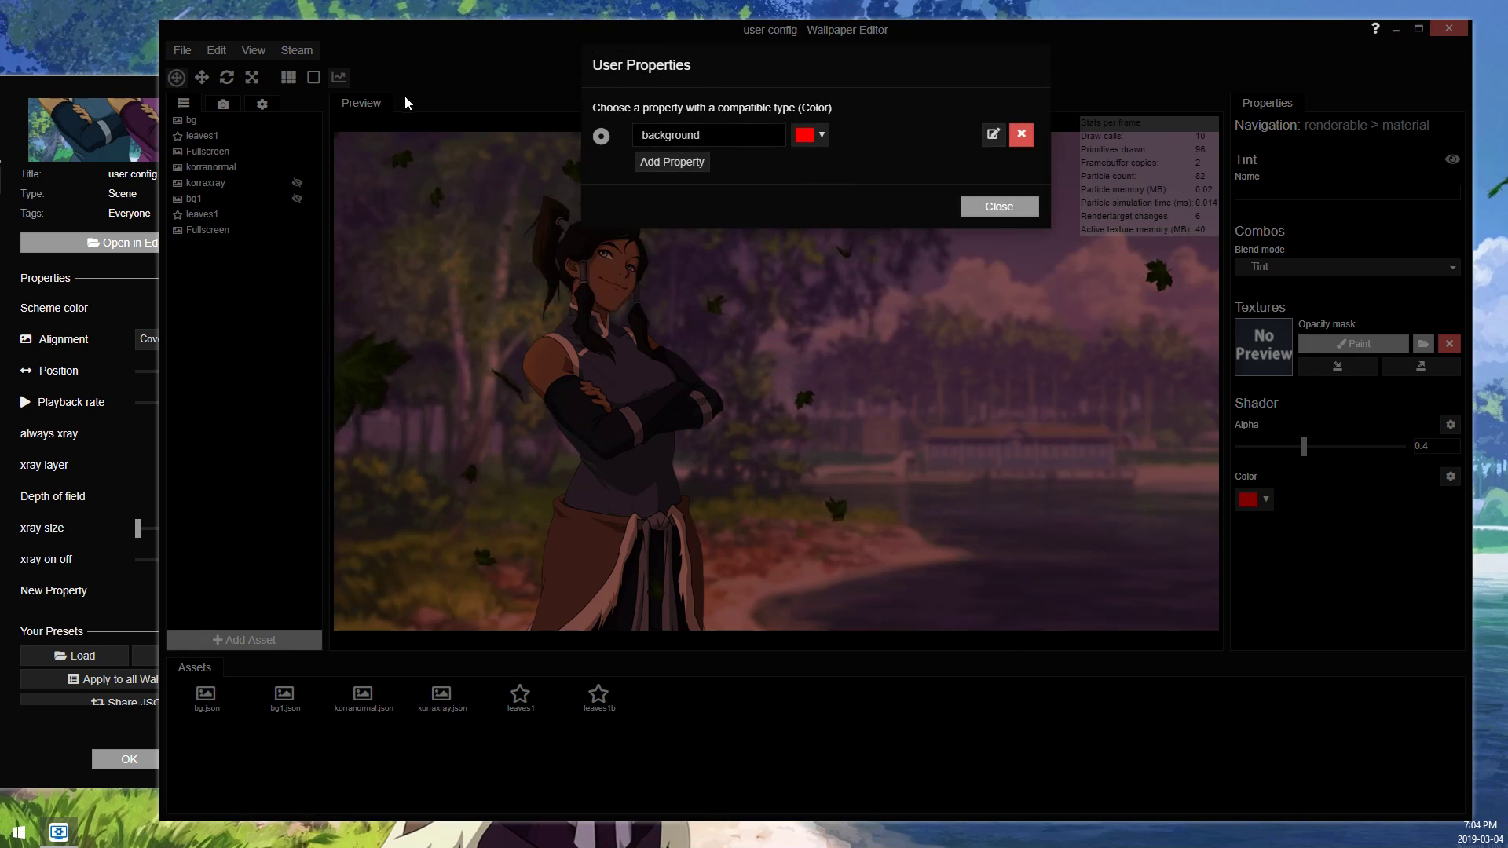
left_click(999, 207)
left_click(182, 50)
left_click(211, 141)
left_click(182, 50)
Step: Apply the wallpaper and darken the background tint colour to #920000
left_click(217, 188)
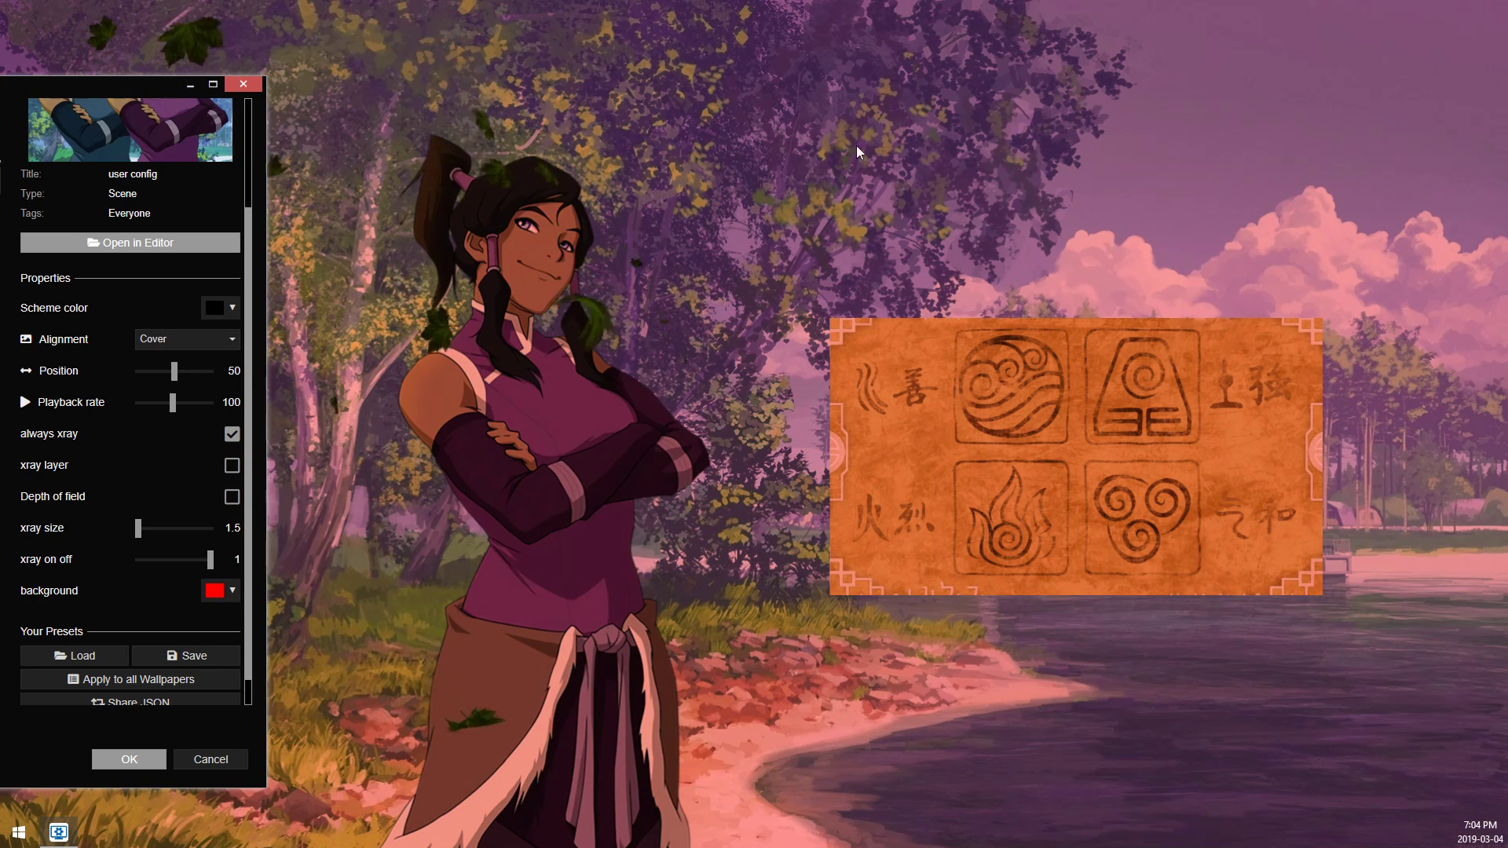
left_click(206, 588)
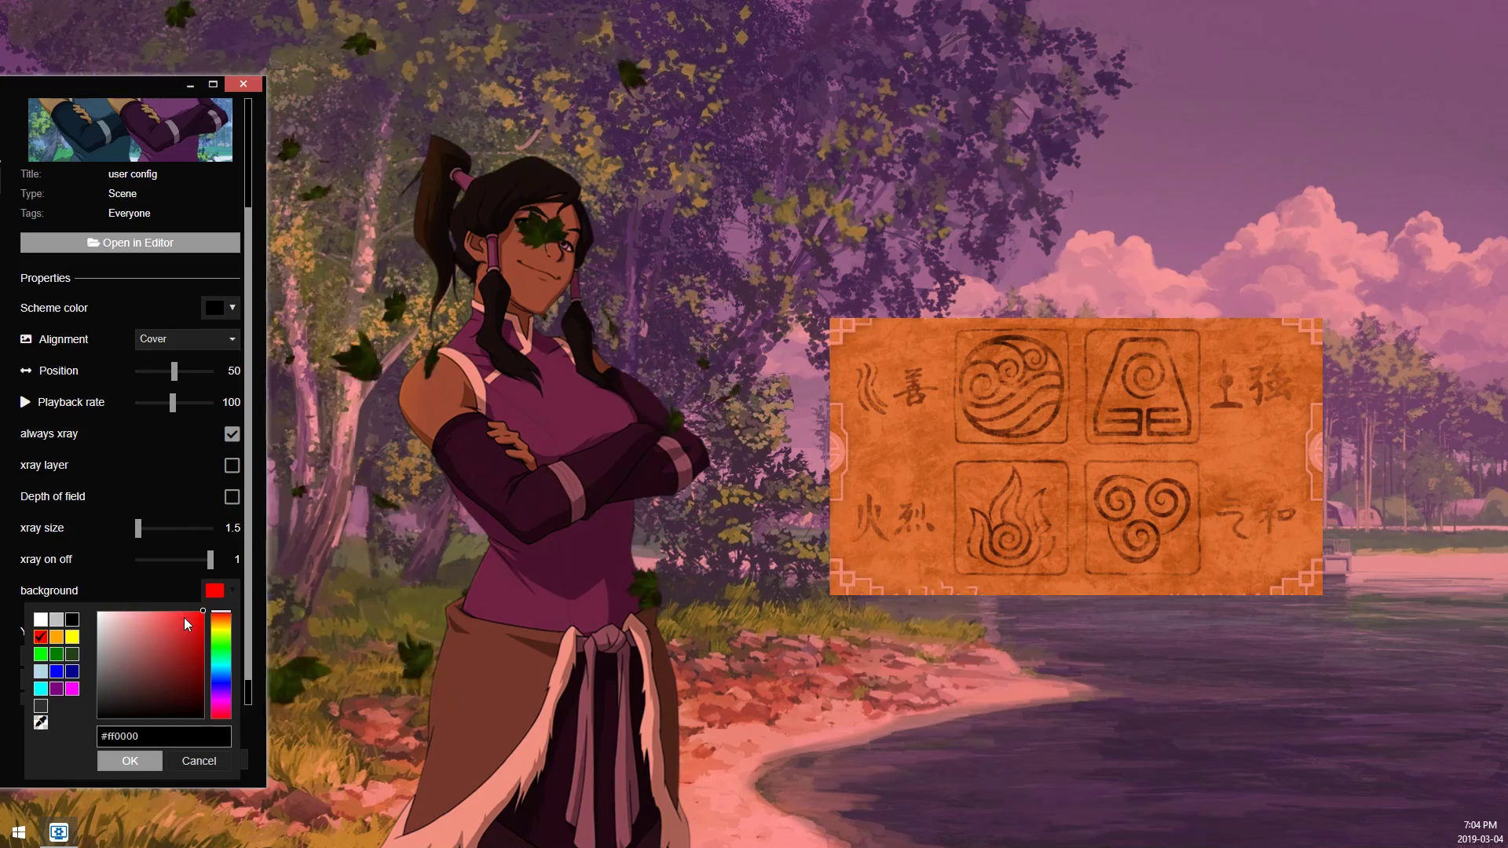
left_click_drag(184, 617, 219, 658)
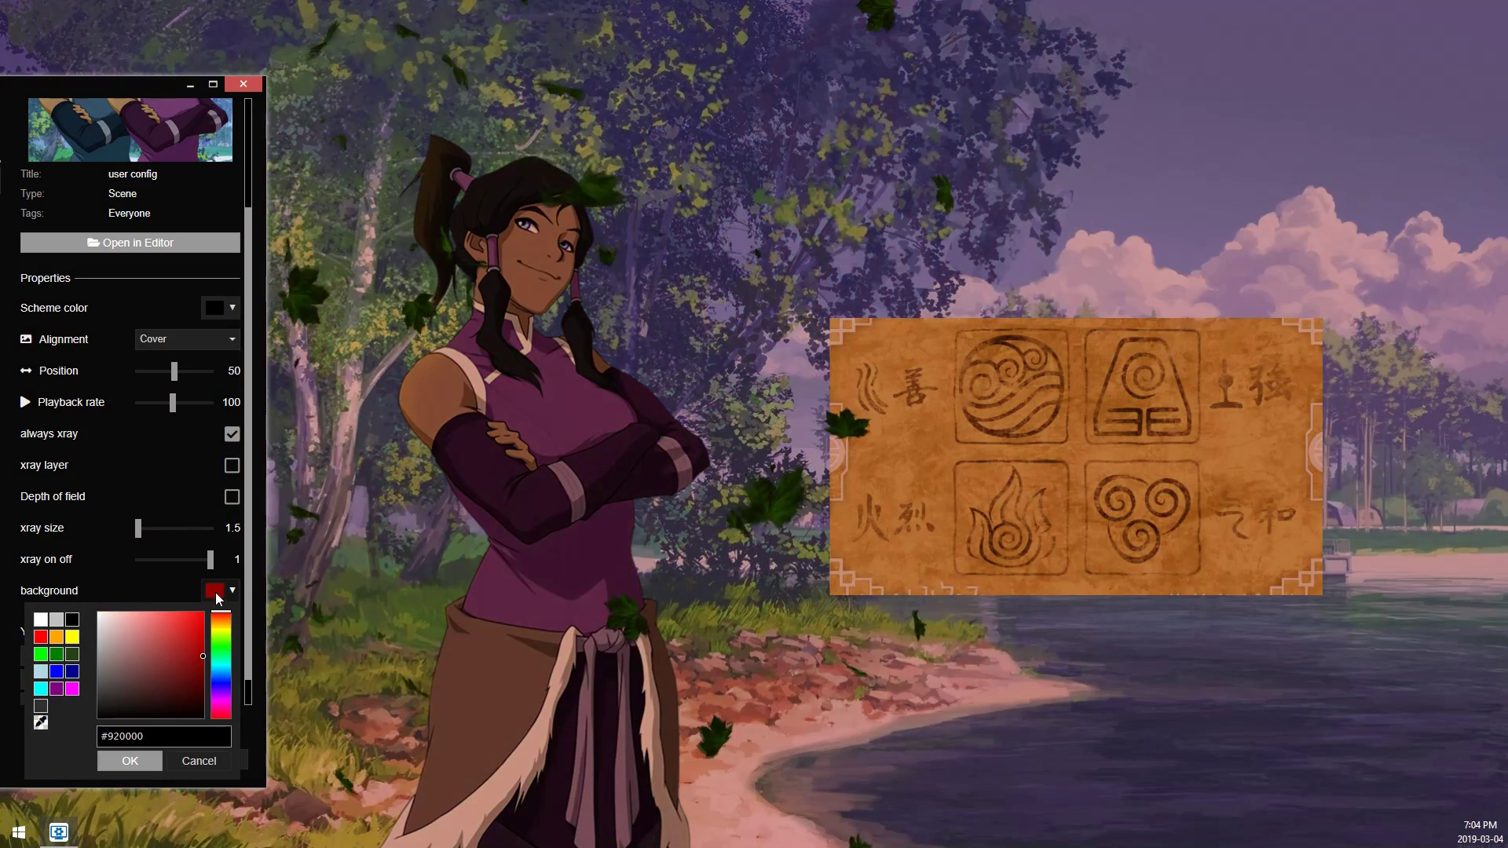